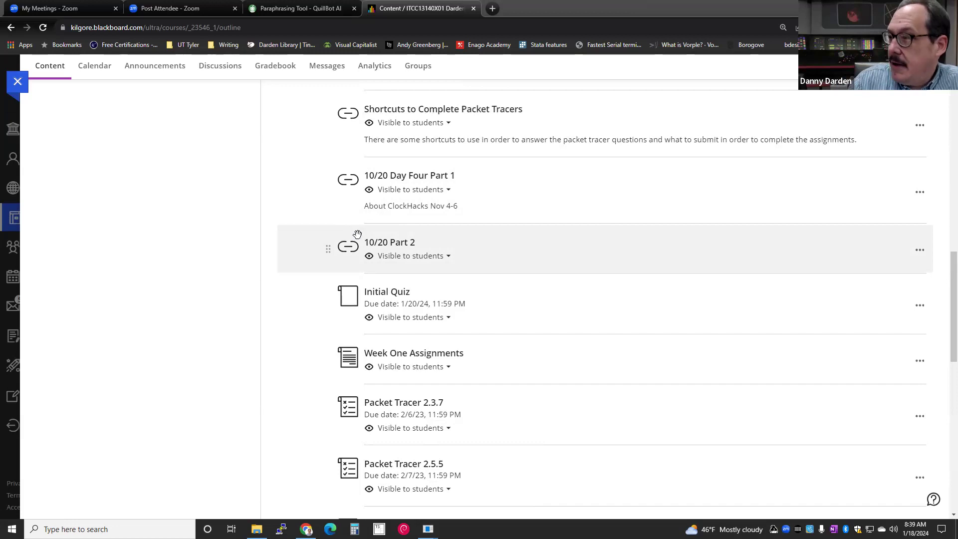
- Find and open the 'Shortcuts for Packet Tracer and Screenshots' document in Week One
scroll(366, 233, "down", 1)
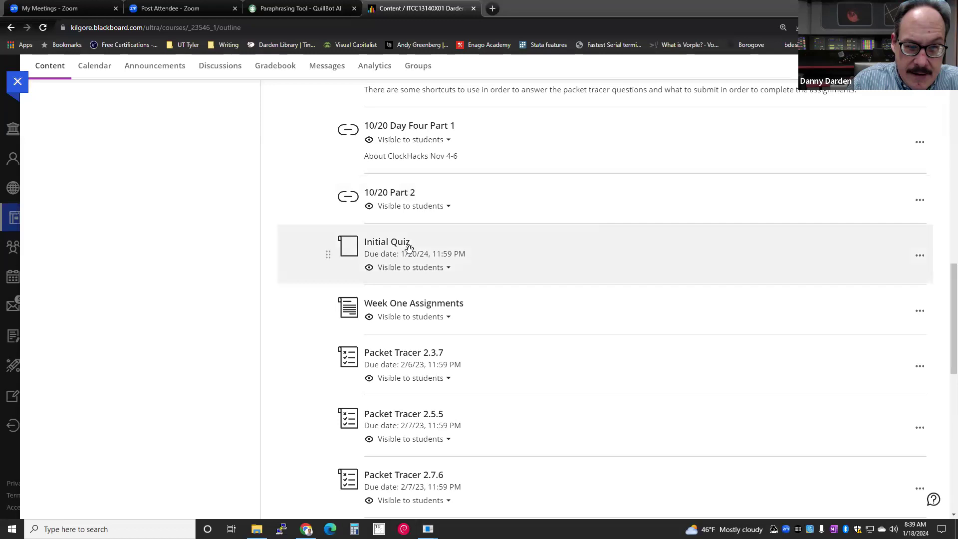
scroll(371, 214, "up", 4)
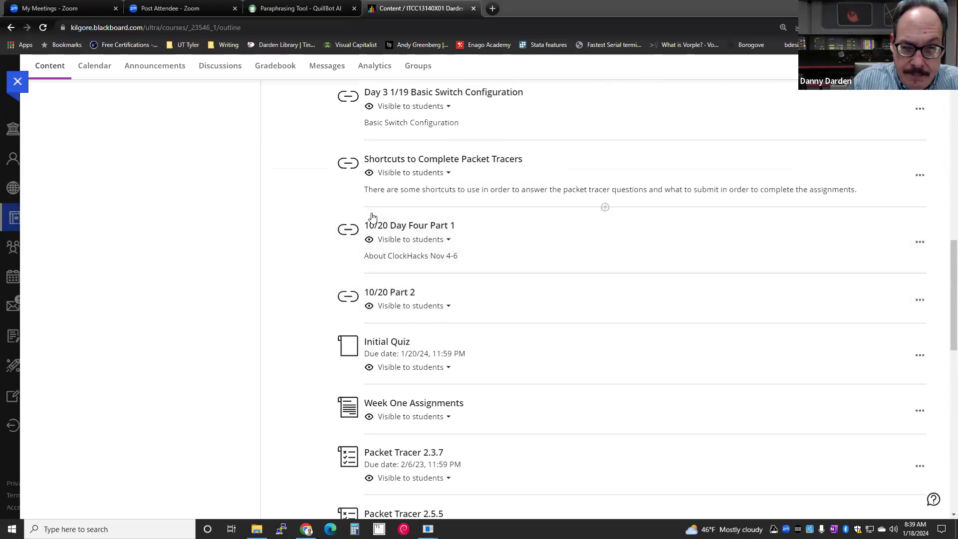
scroll(372, 210, "up", 2)
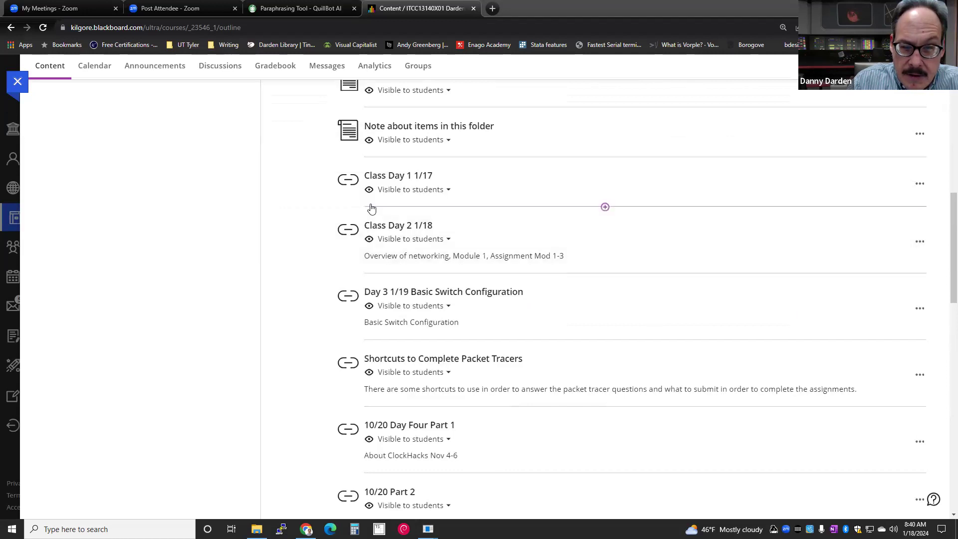
scroll(371, 207, "down", 3)
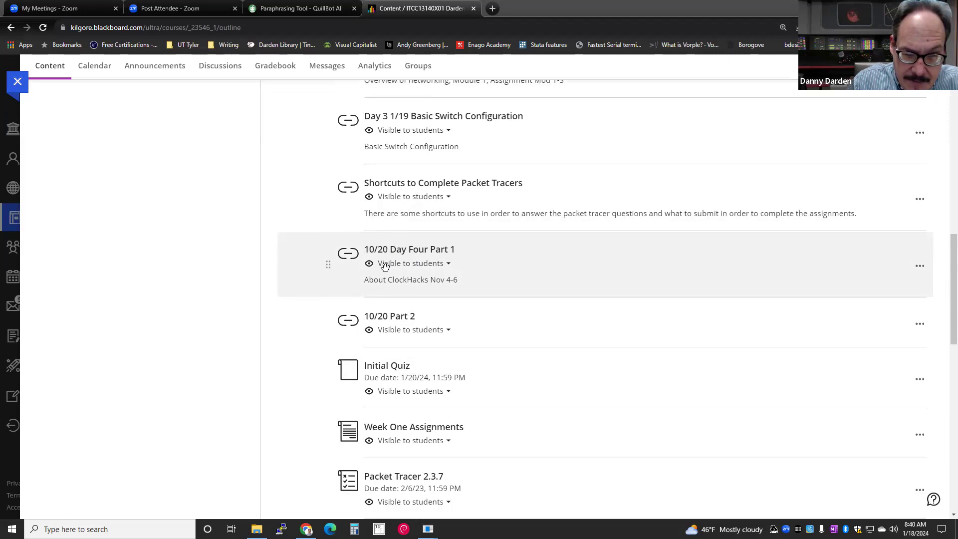
scroll(381, 272, "down", 1)
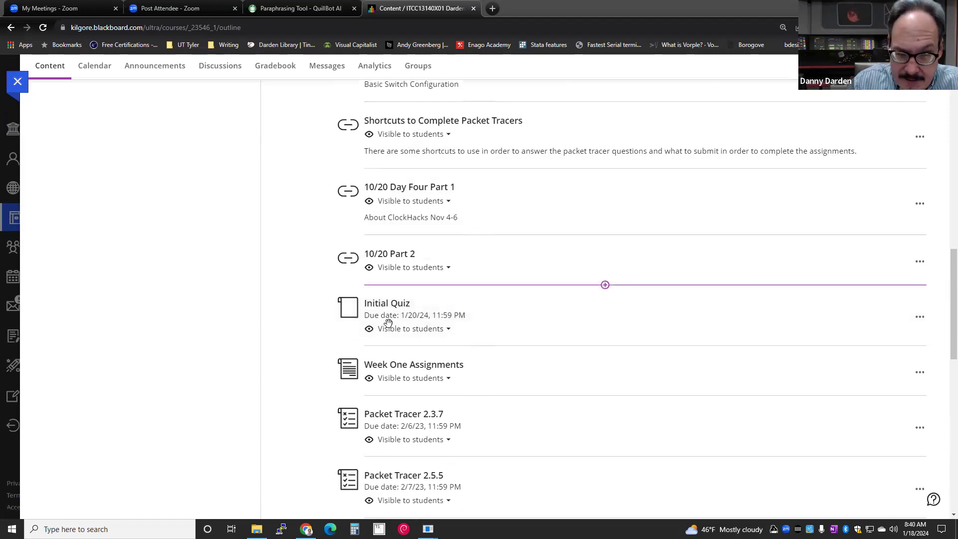
scroll(373, 305, "down", 1)
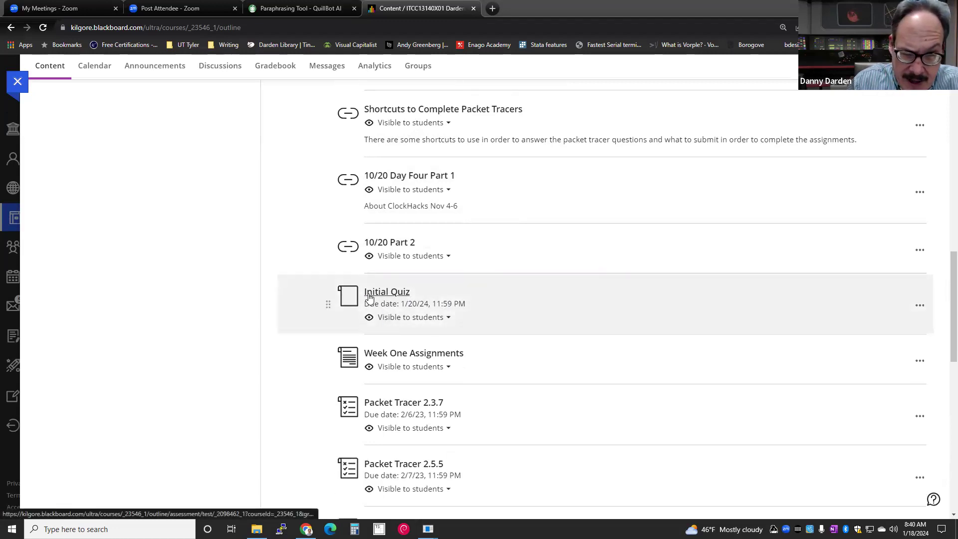
scroll(403, 325, "down", 2)
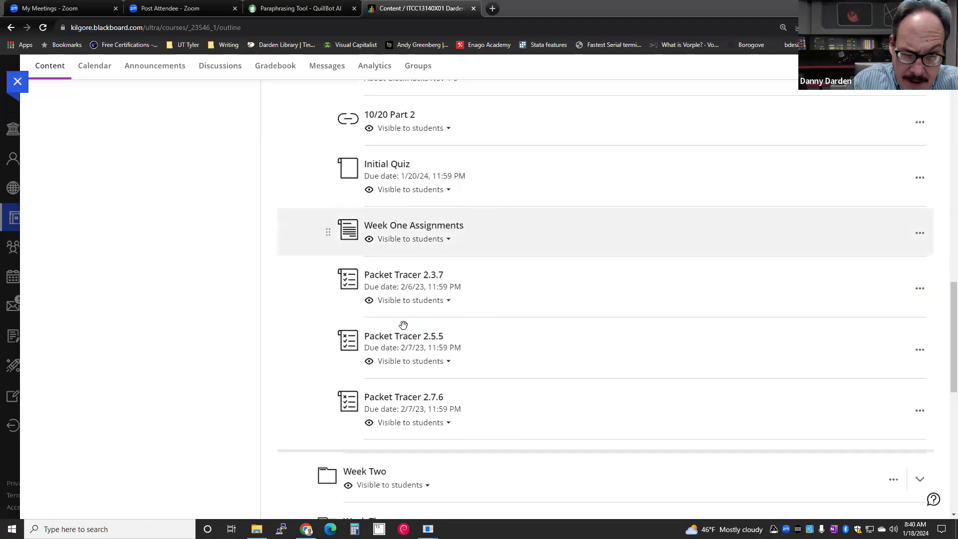
scroll(403, 325, "down", 2)
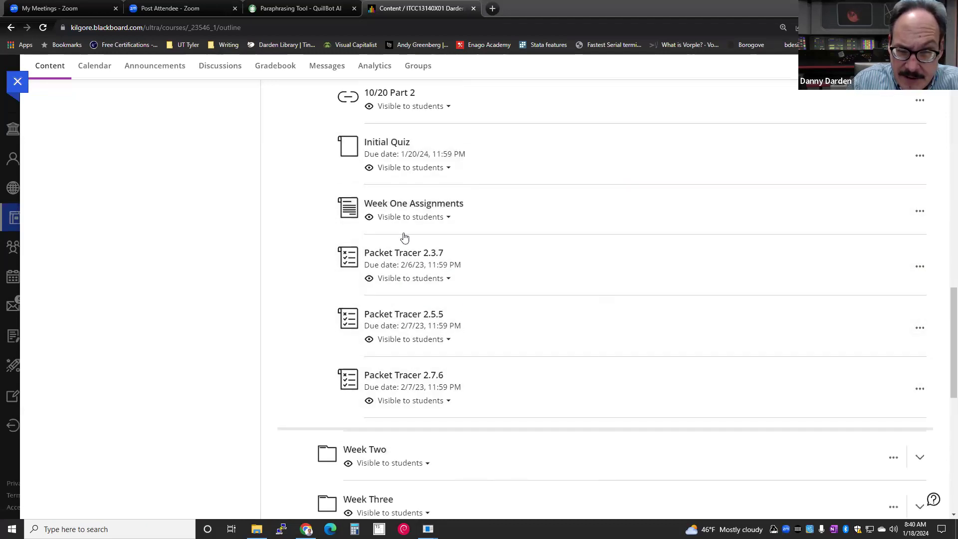
scroll(420, 364, "up", 5)
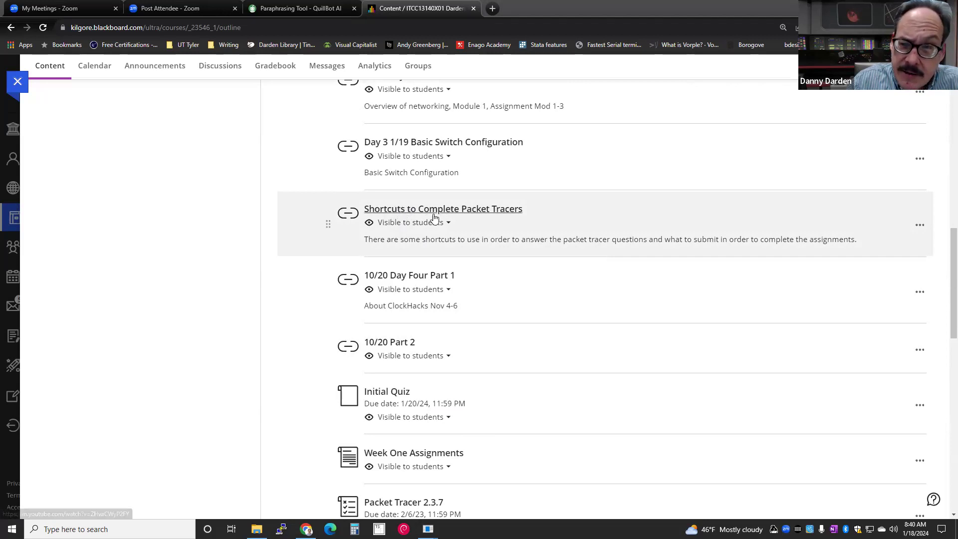
scroll(435, 219, "up", 1)
scroll(435, 219, "up", 3)
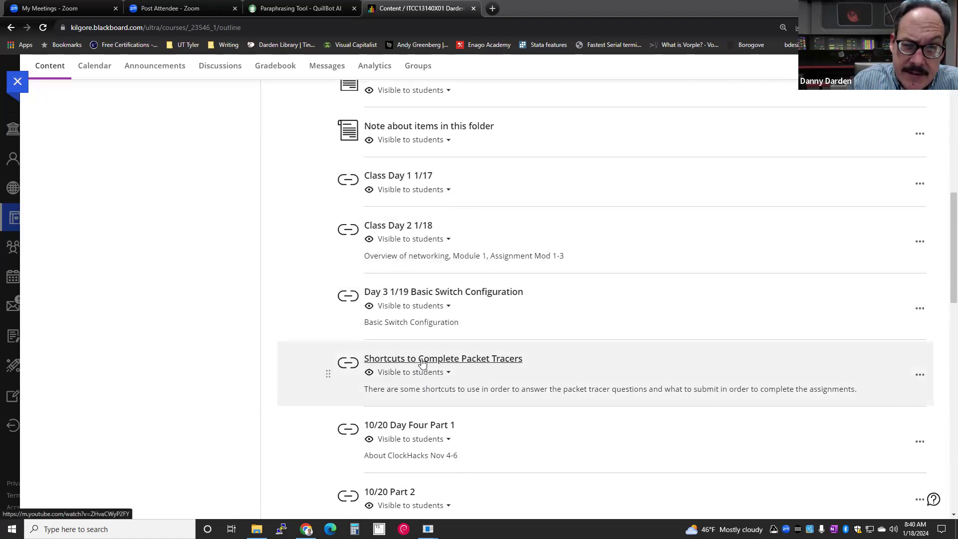
scroll(395, 256, "up", 2)
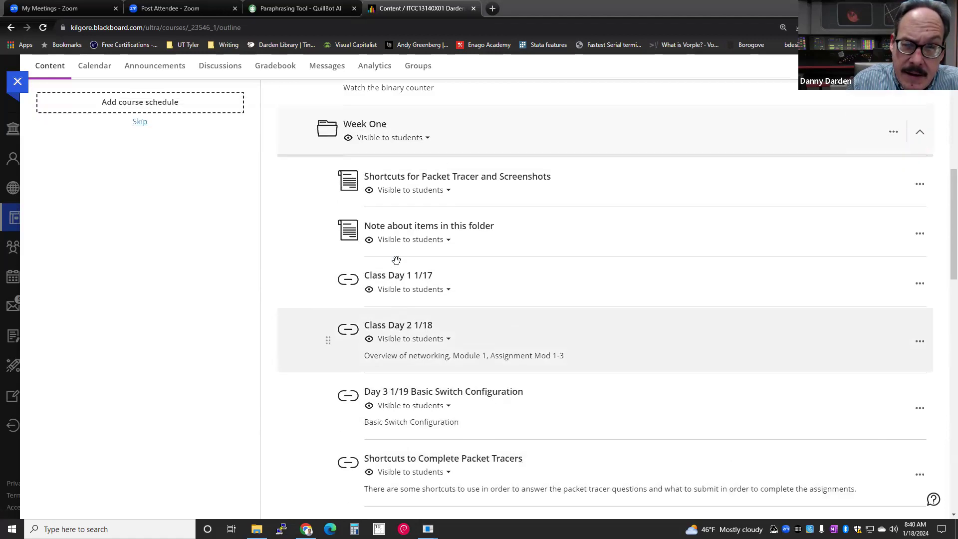
left_click(395, 178)
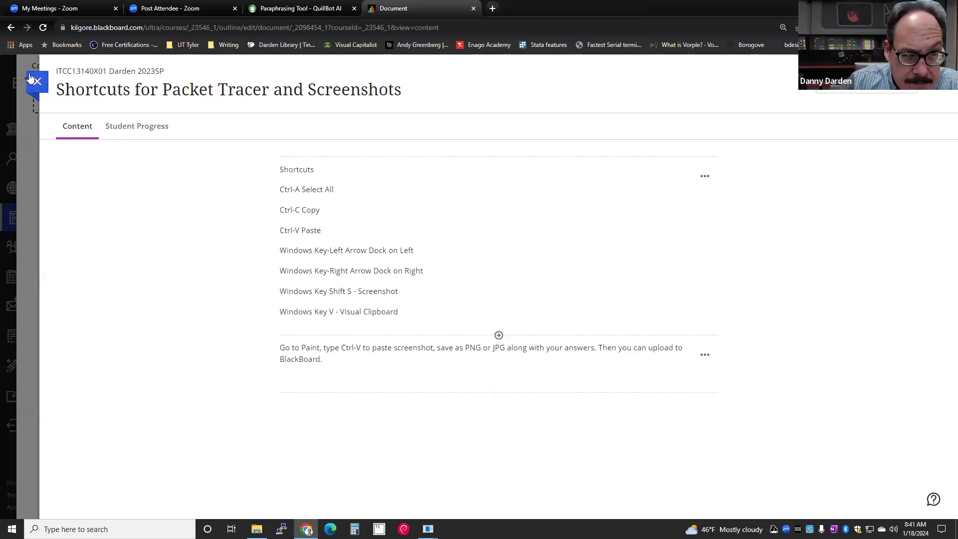
- Close the shortcuts document and open the 'Shortcuts to Complete Packet Tracers' video link
left_click(144, 184)
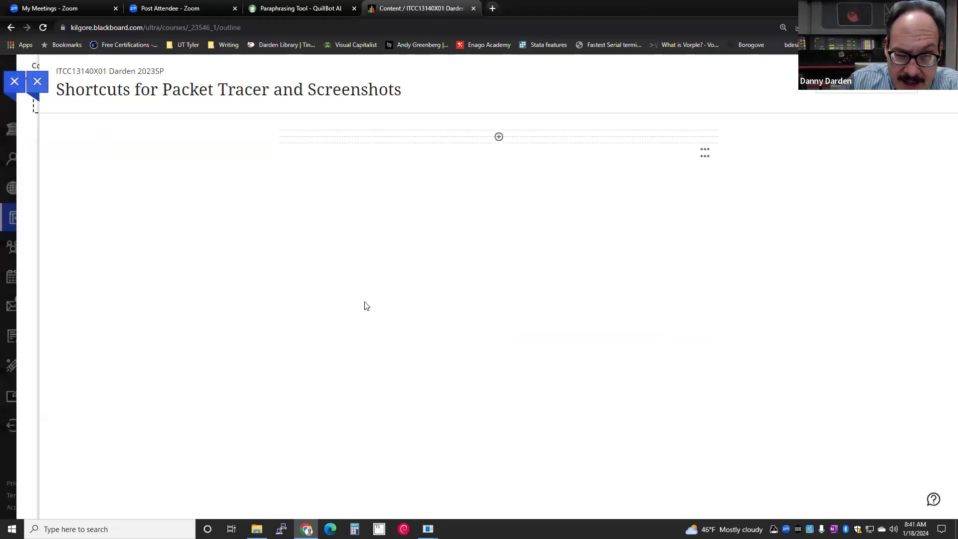
scroll(365, 307, "down", 4)
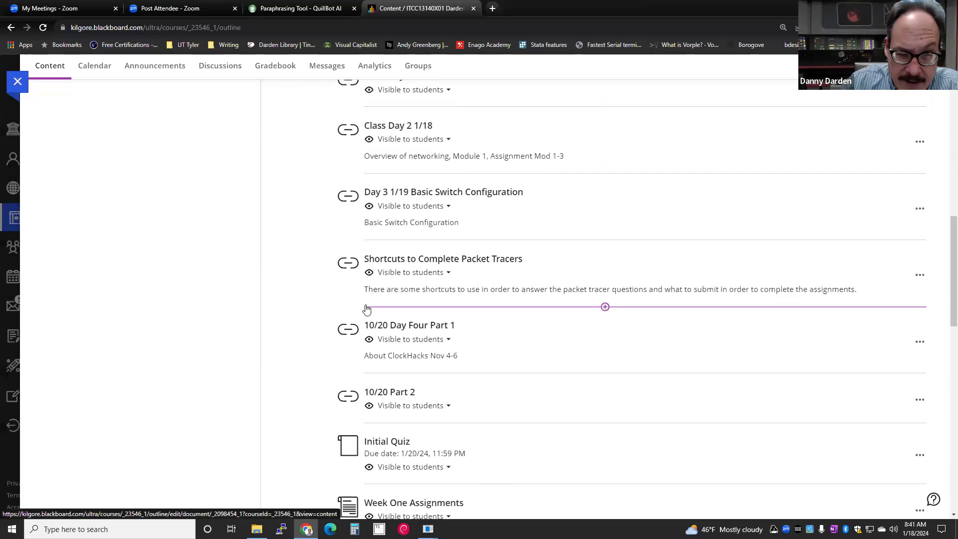
left_click(389, 260)
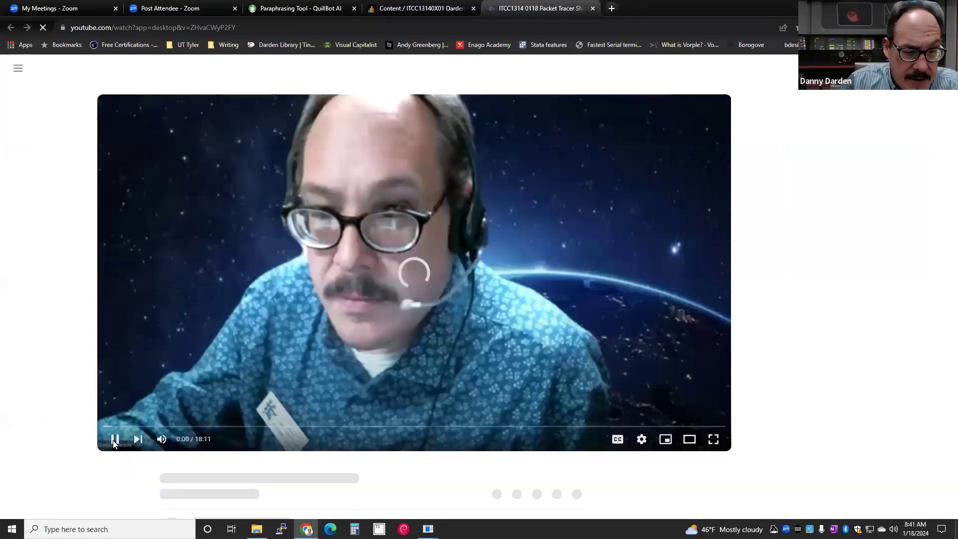
- Pause the 18:11 Packet Tracer shortcuts video and close its YouTube tab
left_click(114, 439)
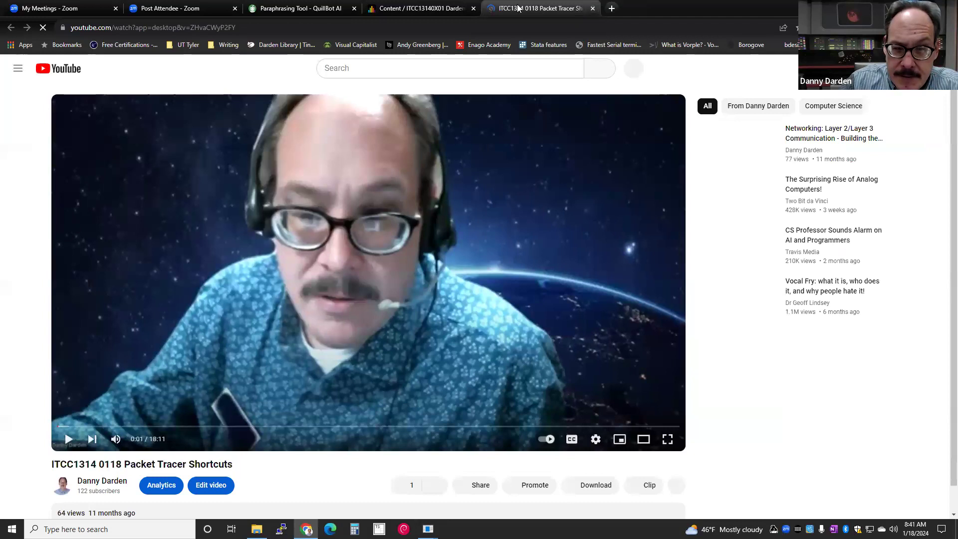
left_click(593, 8)
scroll(430, 304, "down", 1)
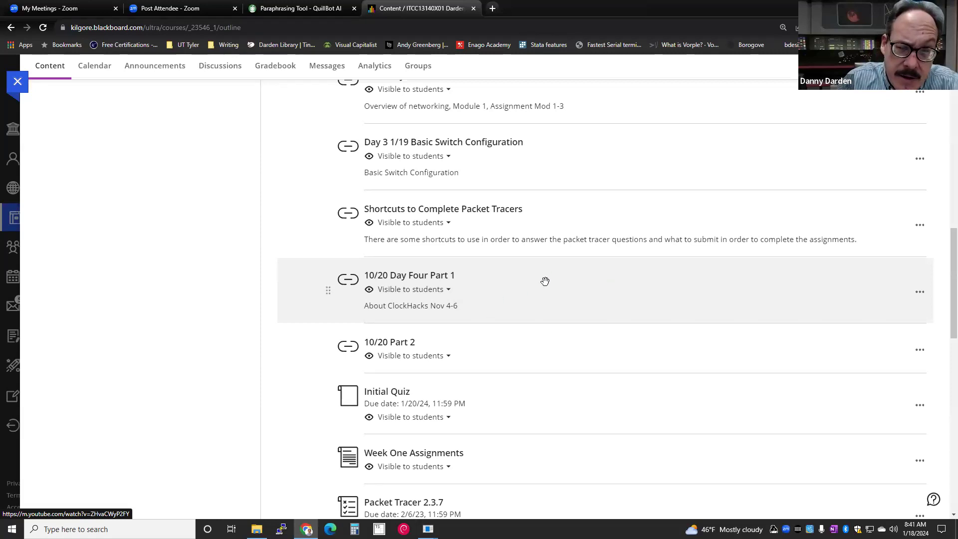
- Set 10/20 Day Four Part 1 to 'Hidden from students'
left_click(447, 291)
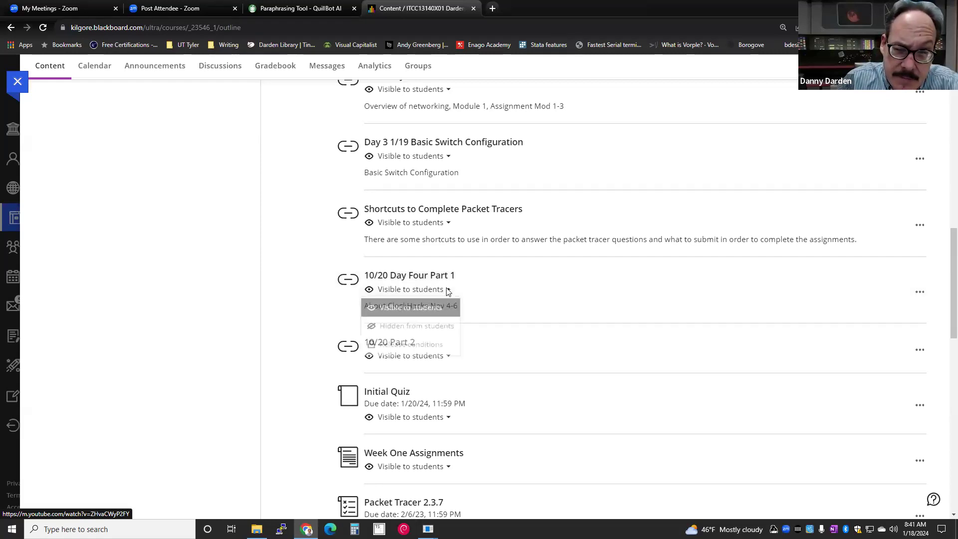
left_click(400, 331)
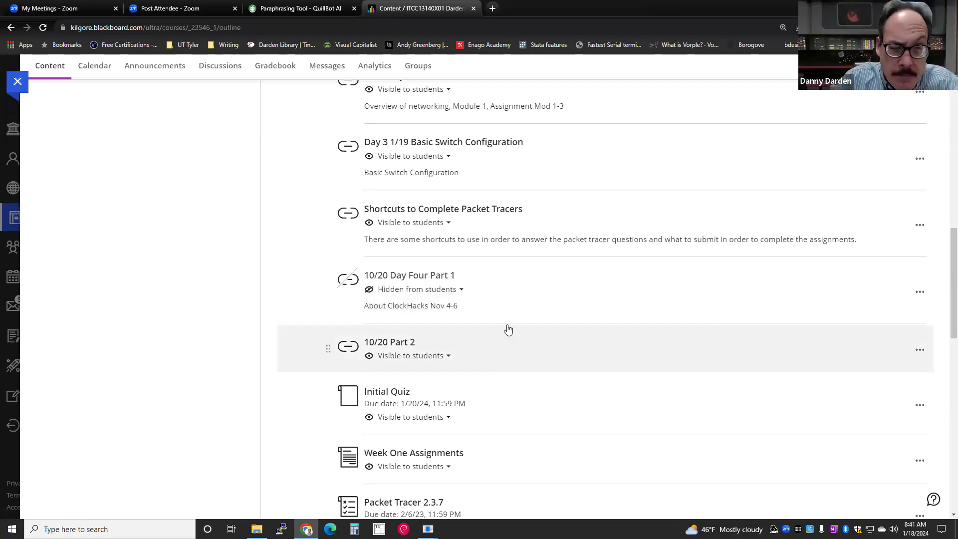
scroll(507, 327, "up", 3)
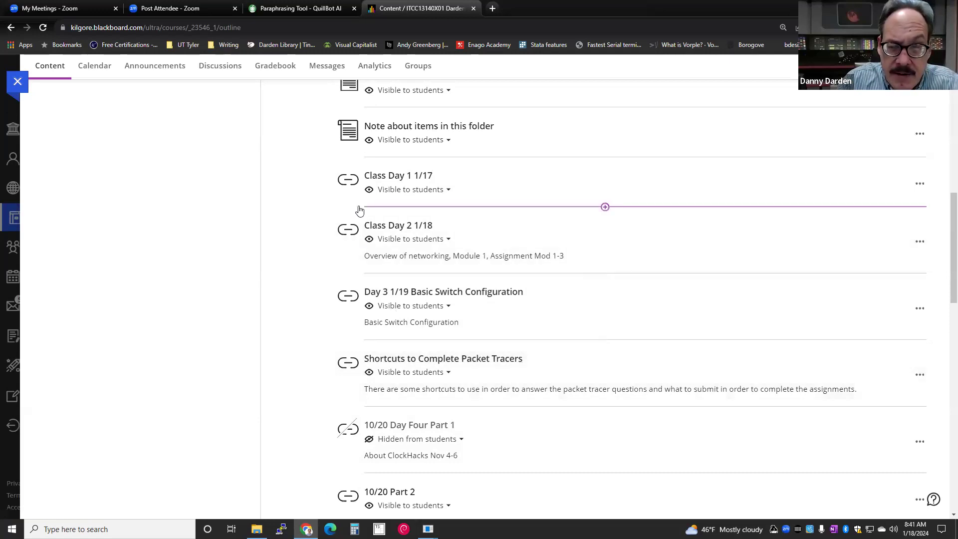
scroll(370, 243, "up", 2)
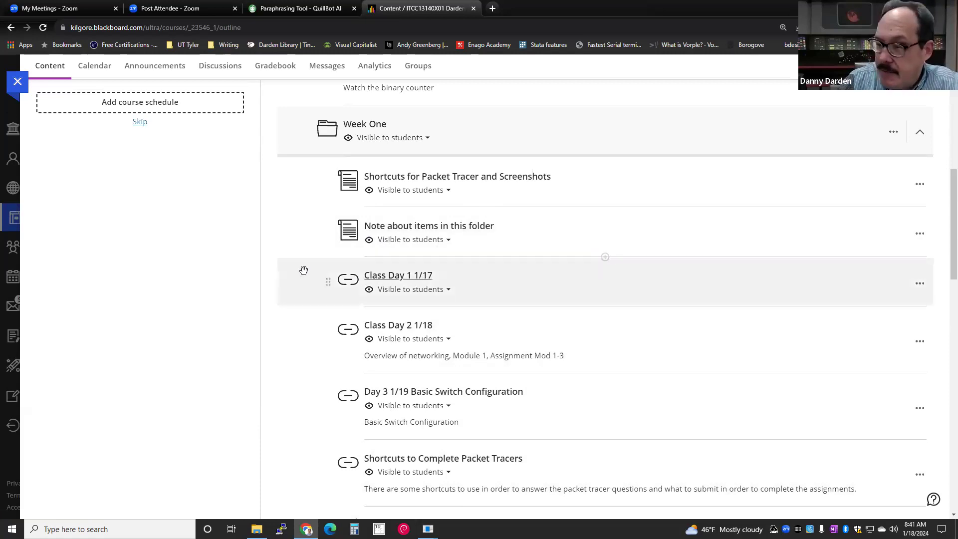
- Briefly bring up a File Explorer window, then return to the Blackboard course outline
scroll(342, 429, "up", 3)
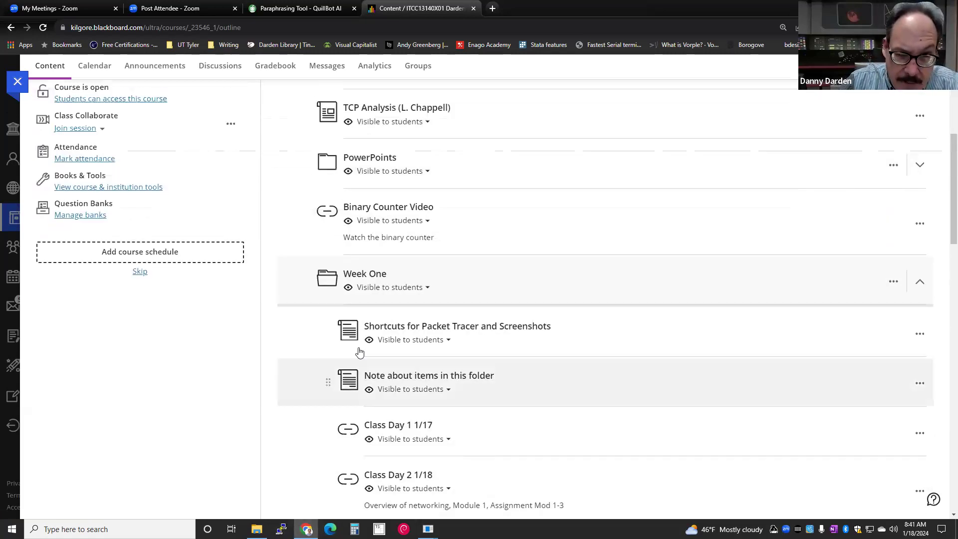
scroll(362, 327, "down", 2)
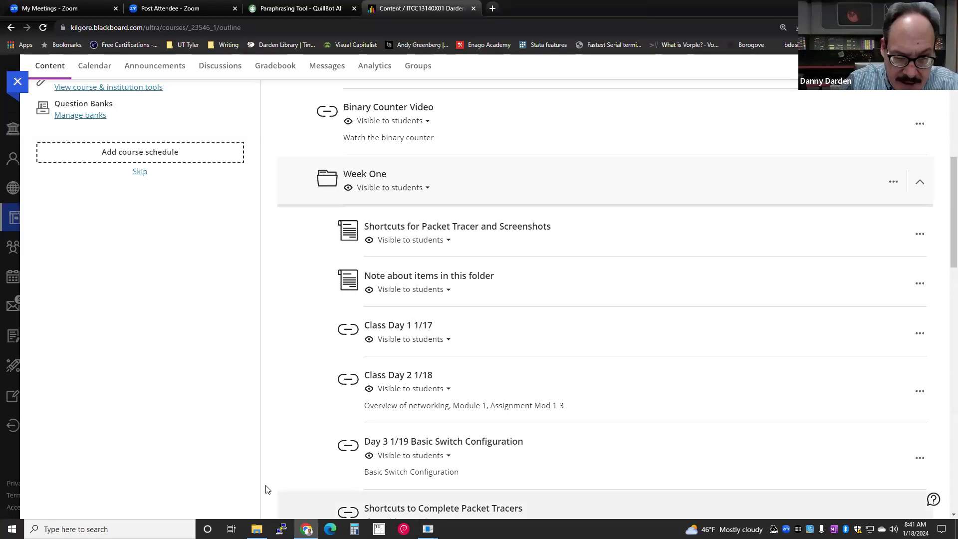
left_click(257, 529)
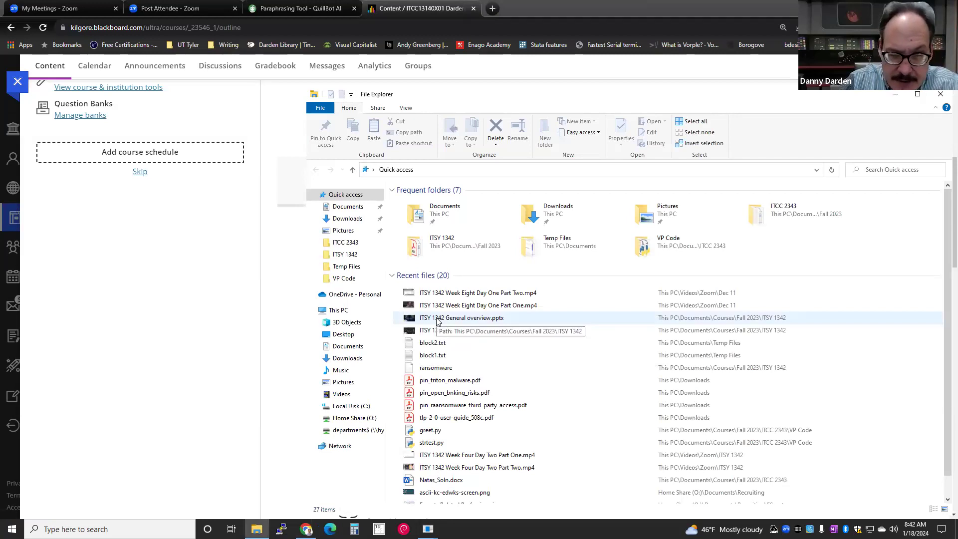
left_click(192, 352)
- Collapse Week One and expand Start Here down to Course Overview and Daily Plan
scroll(524, 352, "up", 3)
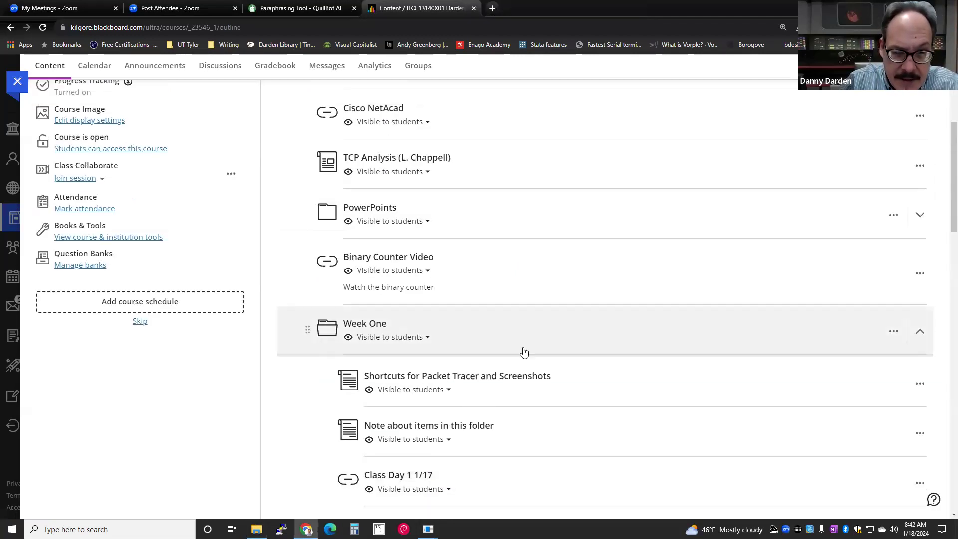
left_click(921, 328)
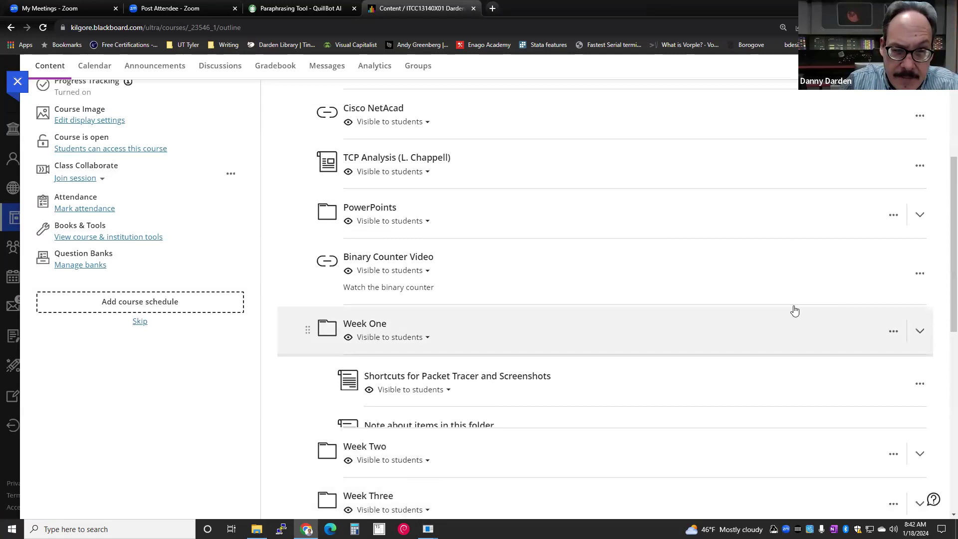
scroll(439, 248, "up", 5)
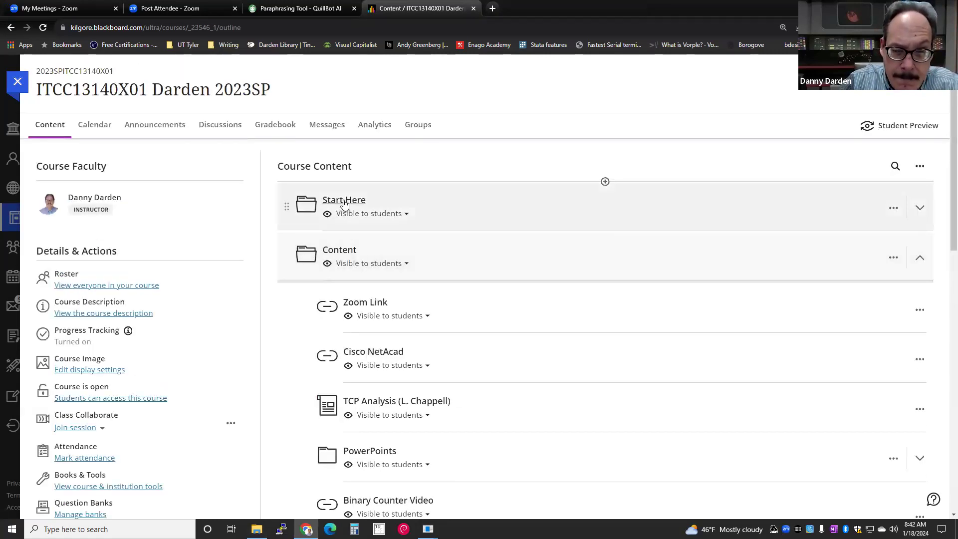
left_click(344, 204)
scroll(364, 295, "down", 1)
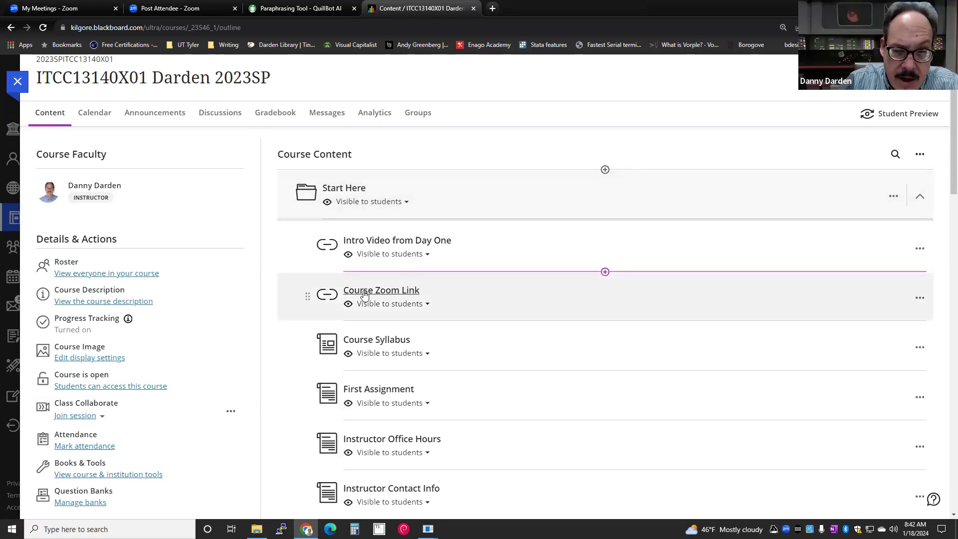
scroll(365, 295, "down", 4)
scroll(346, 349, "down", 3)
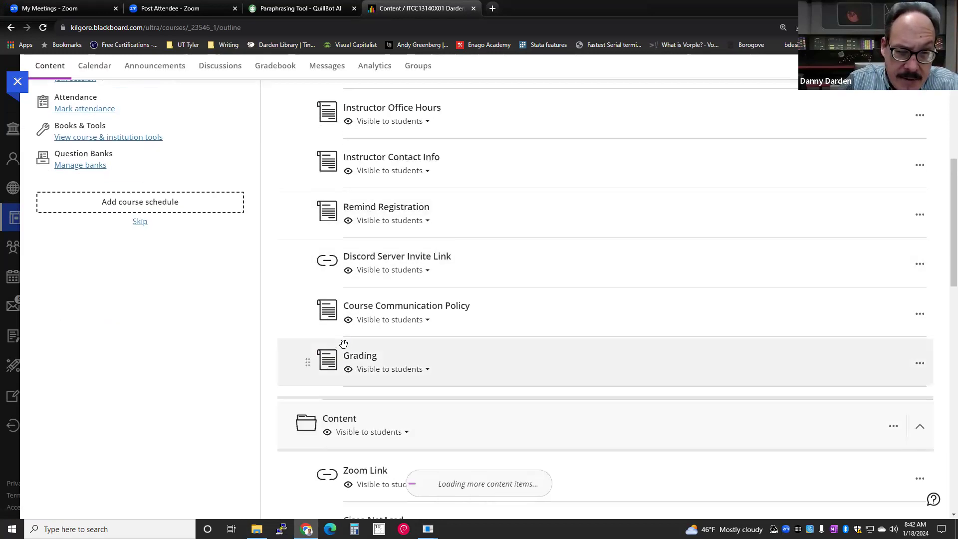
scroll(367, 310, "down", 1)
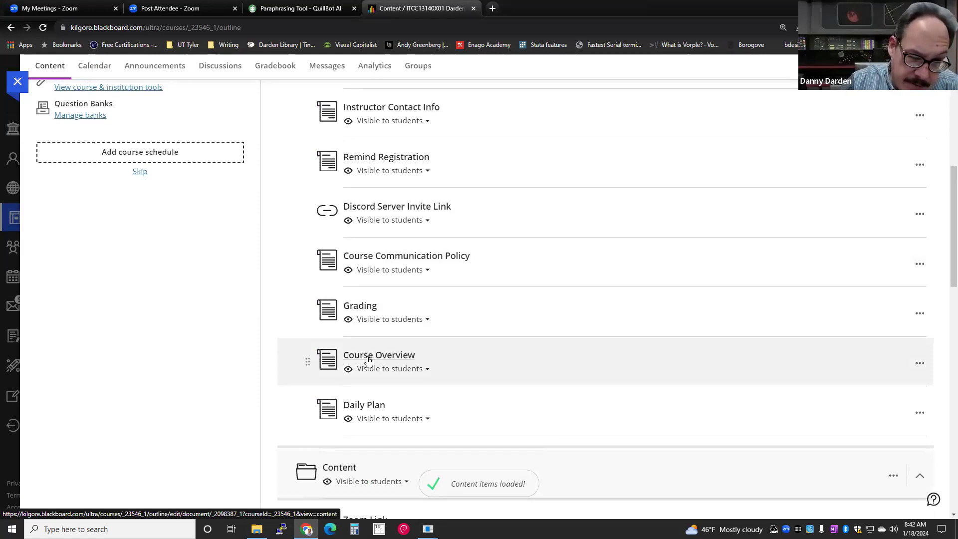
left_click(368, 356)
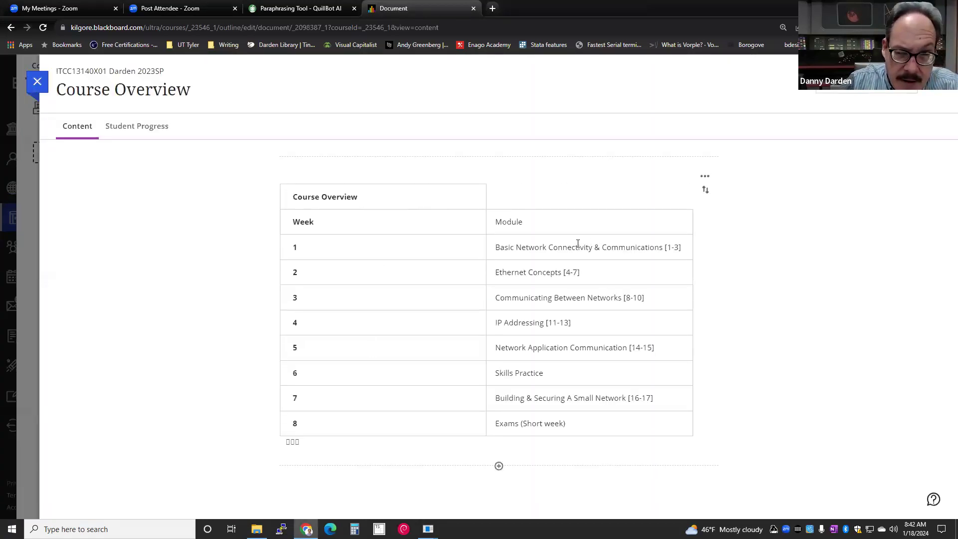
left_click_drag(492, 246, 703, 252)
left_click(503, 250)
mouse_move(492, 246)
left_mouse_down()
mouse_move(699, 248)
mouse_move(479, 241)
left_mouse_up()
left_click(483, 245)
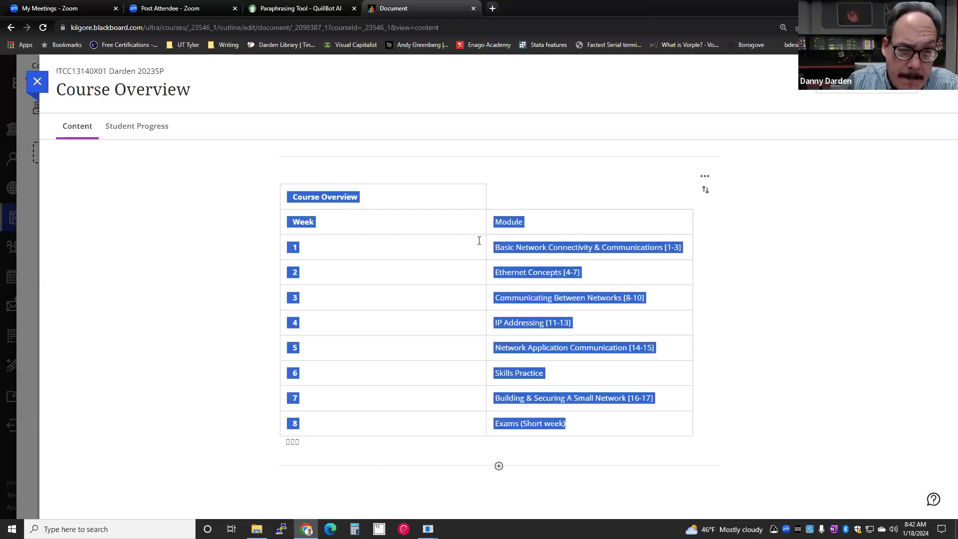
left_click(452, 241)
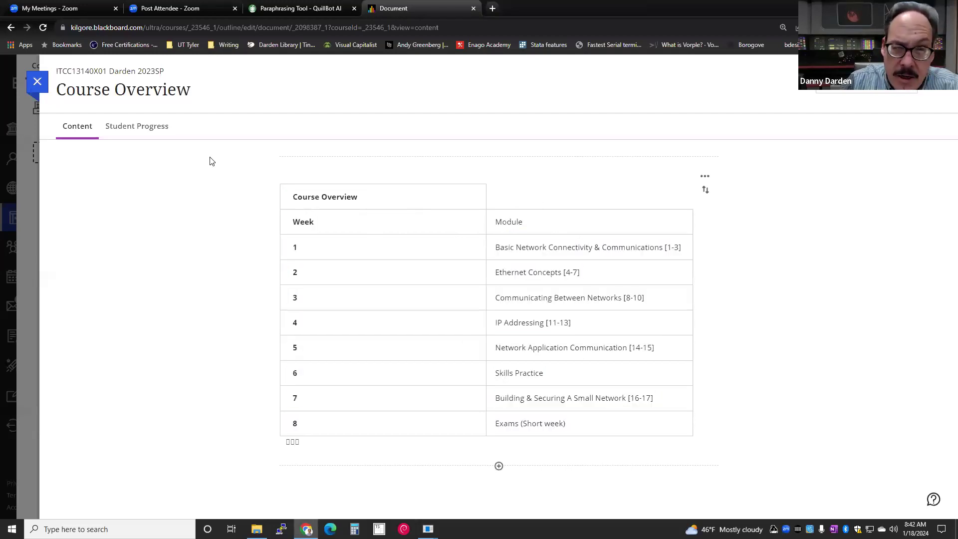
left_click(36, 82)
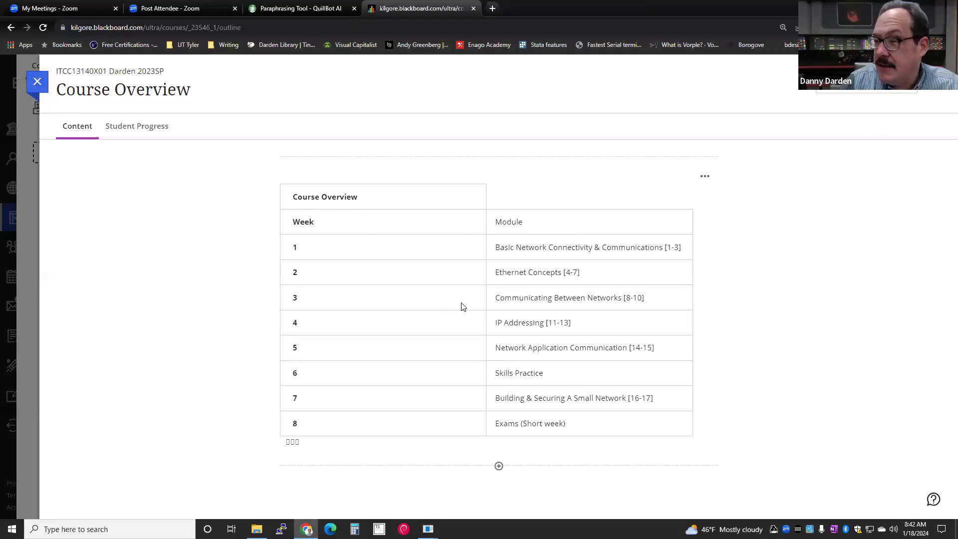
scroll(470, 387, "down", 2)
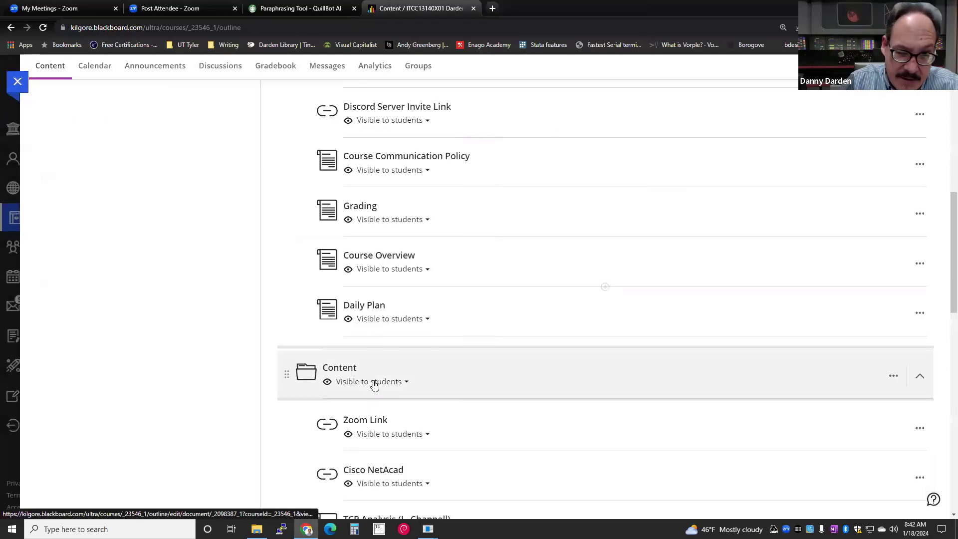
scroll(300, 315, "down", 6)
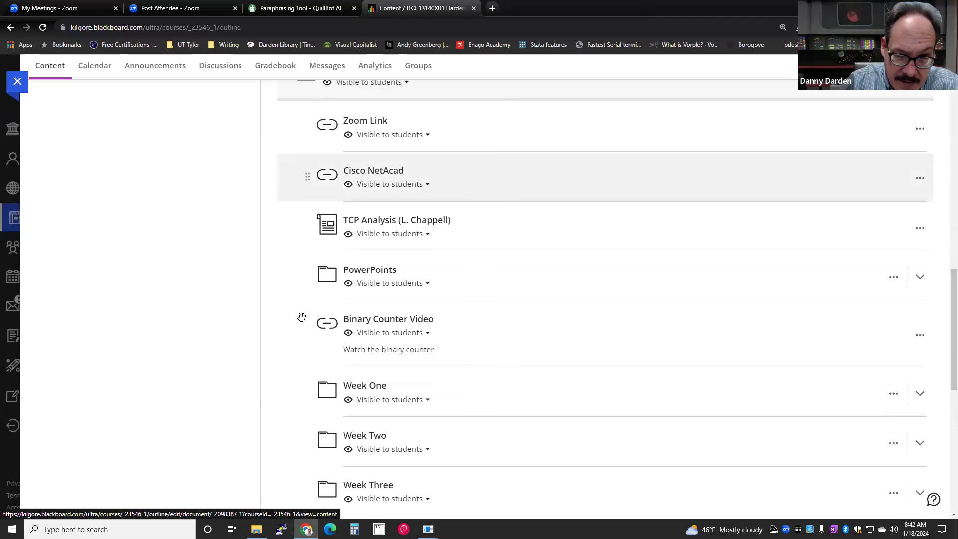
scroll(301, 318, "down", 2)
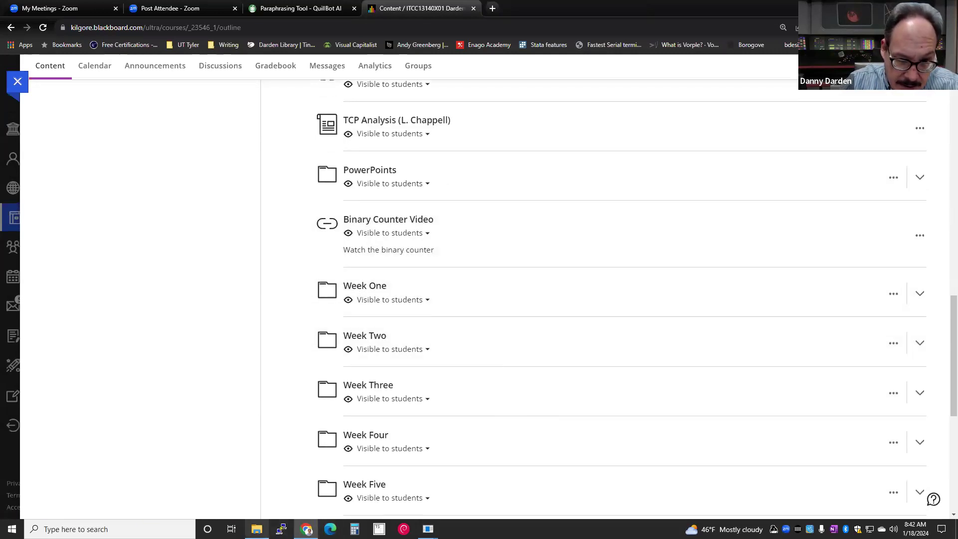
- In File Explorer, open Documents > Courses and check the Spring 2024 and Spring 2022 folders
left_click(257, 529)
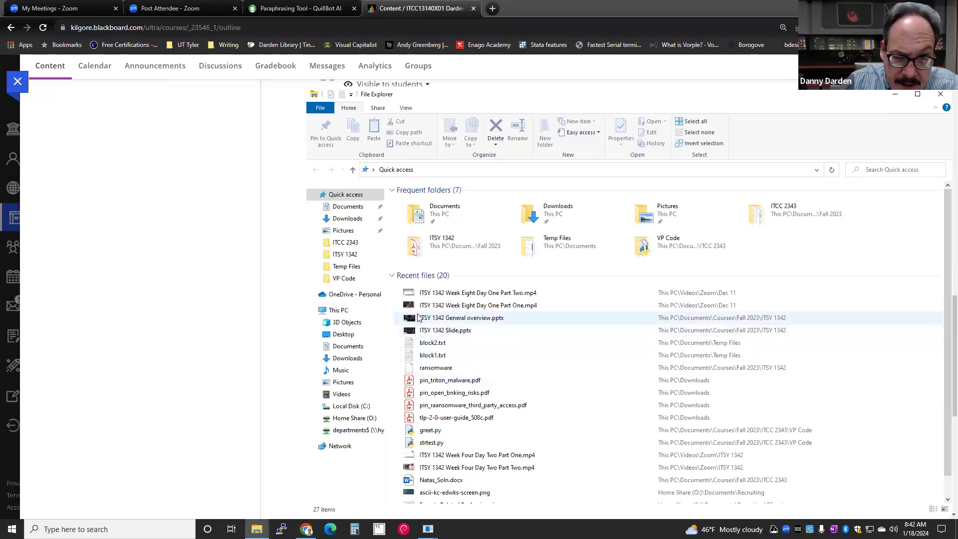
left_click(341, 211)
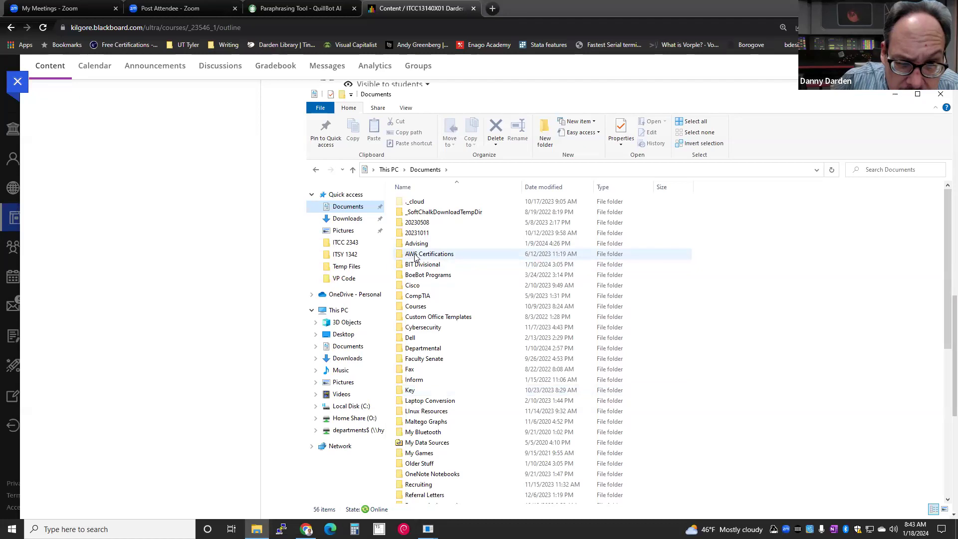
double_click(413, 308)
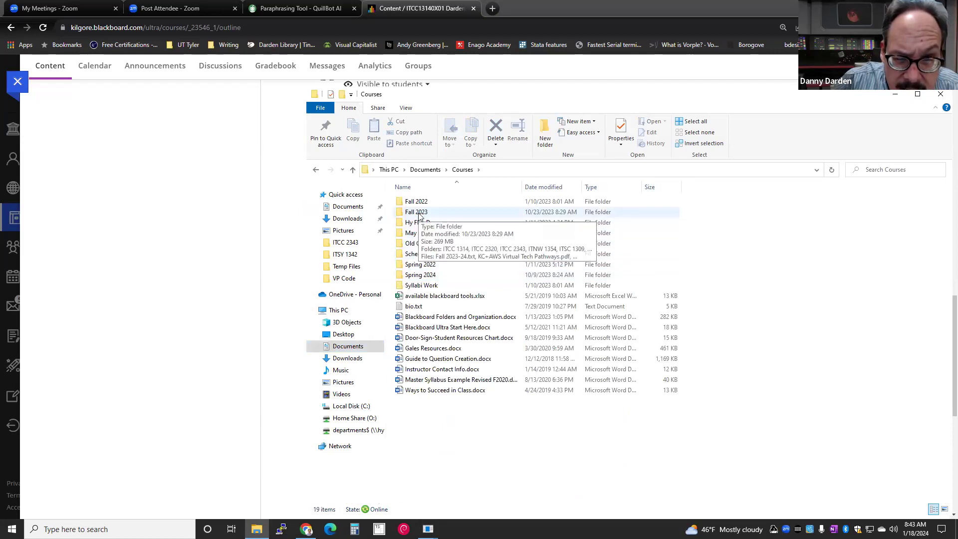
left_click(409, 278)
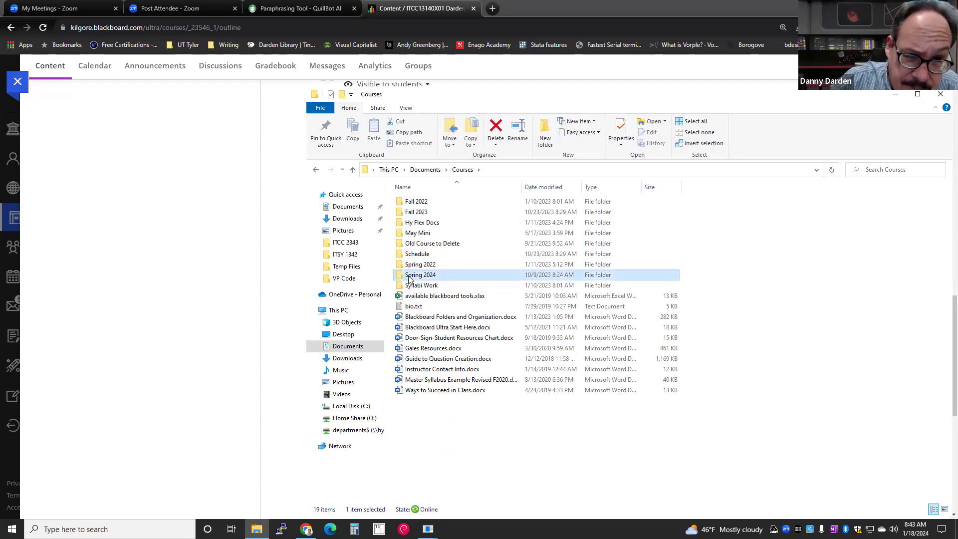
double_click(408, 277)
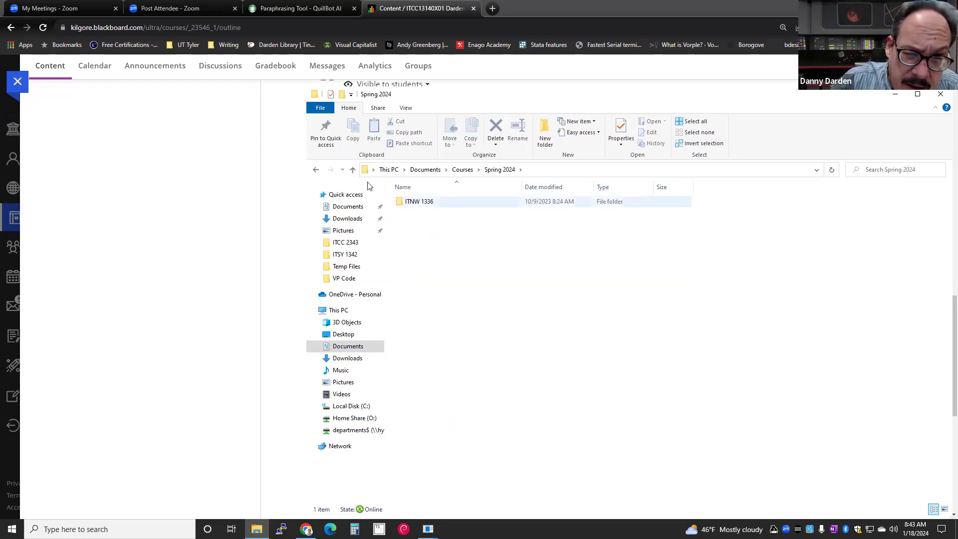
left_click(315, 170)
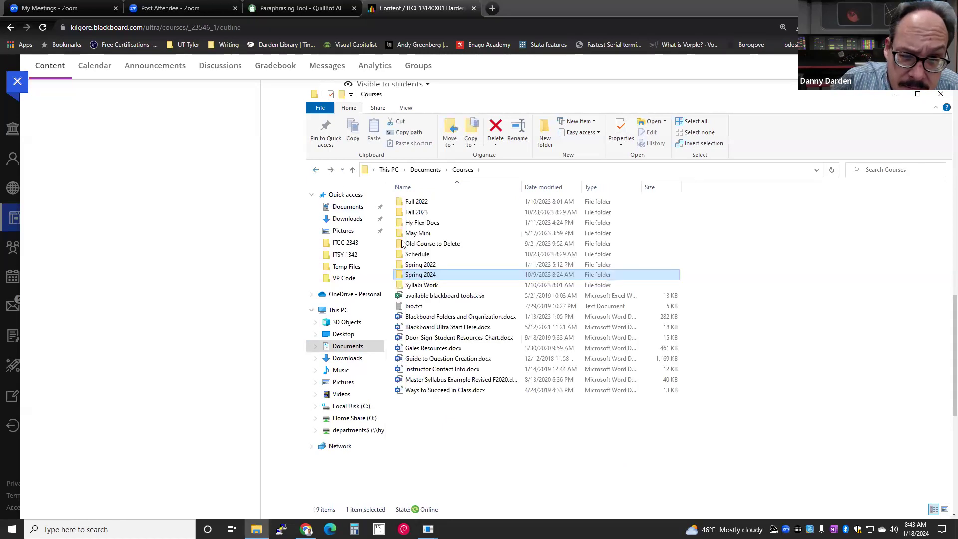
double_click(414, 268)
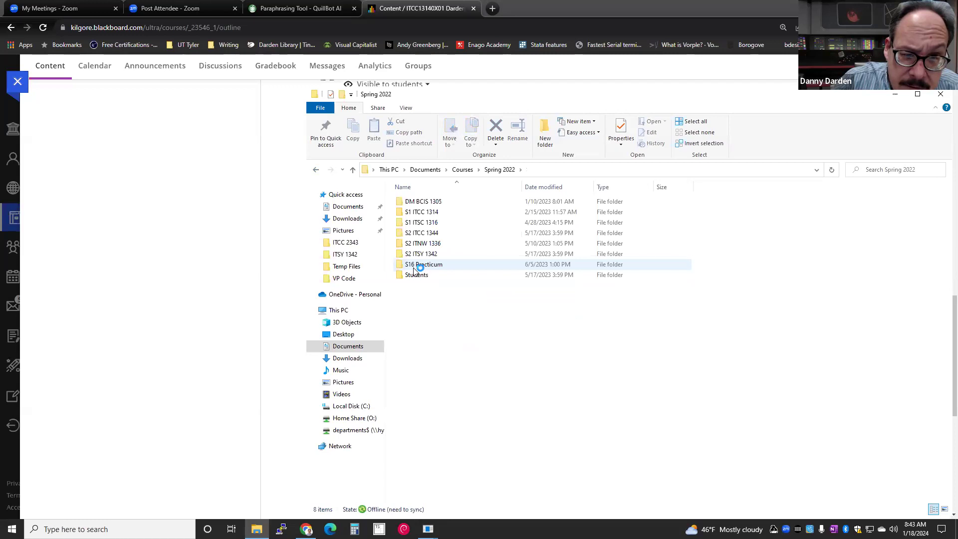
left_click(315, 170)
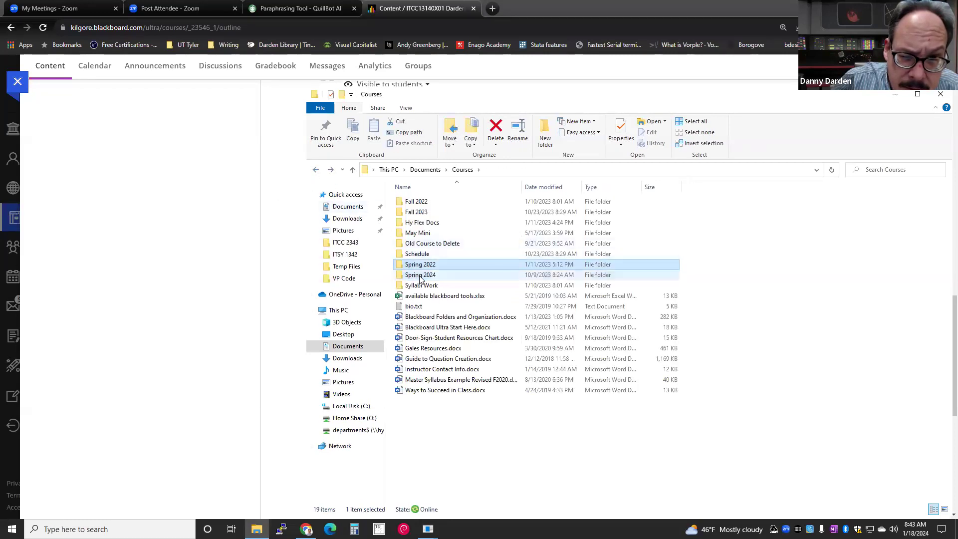
double_click(420, 276)
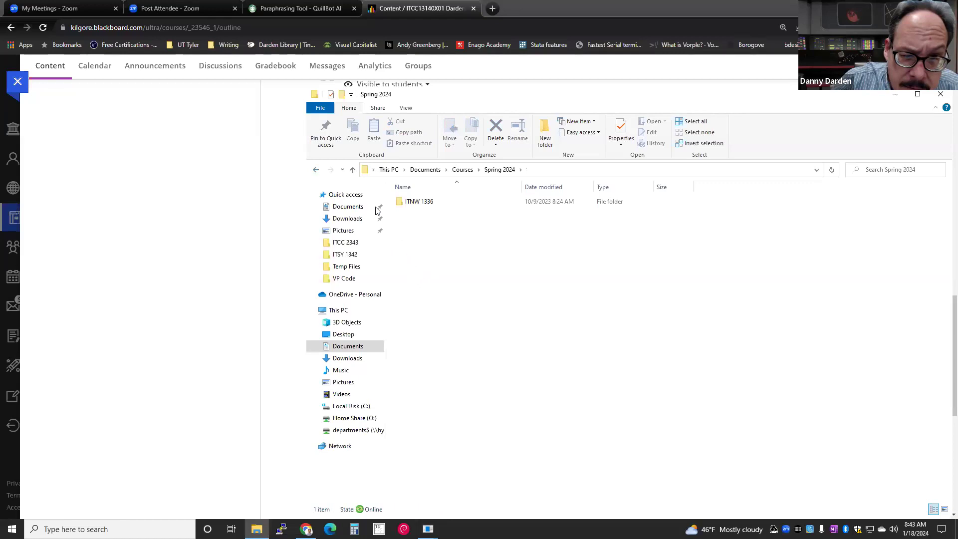
left_click(314, 170)
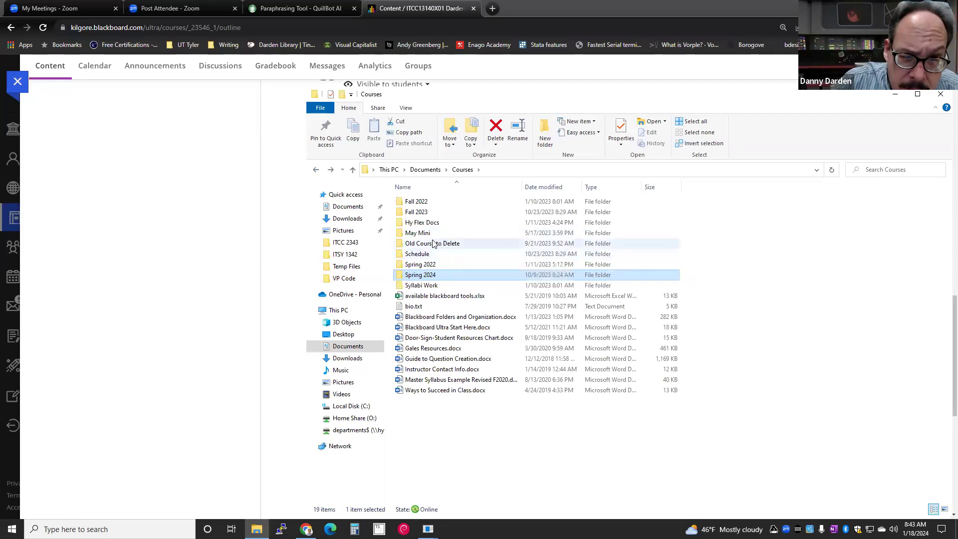
- Open Fall 2023 > ITCC 1314, go back up, and return to the Blackboard page
double_click(430, 214)
double_click(430, 202)
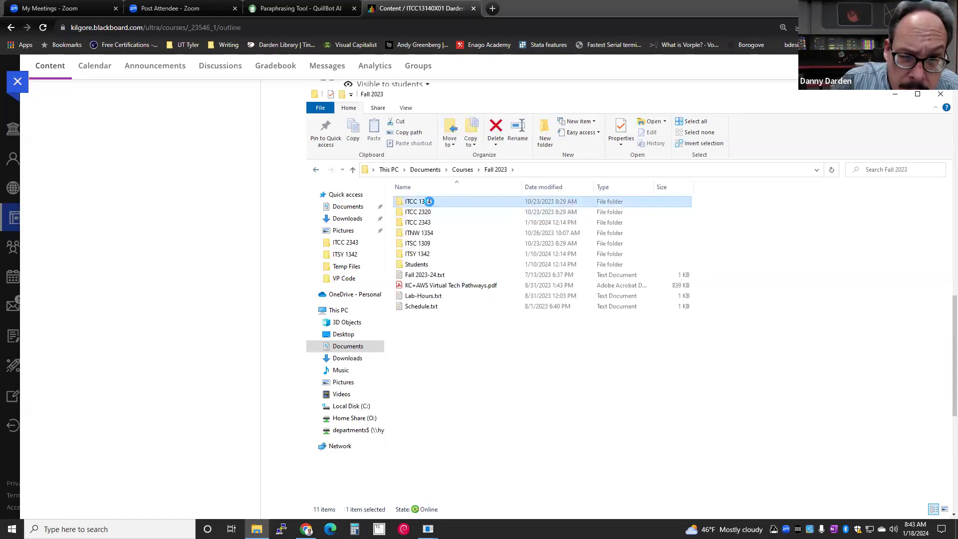
left_click(315, 170)
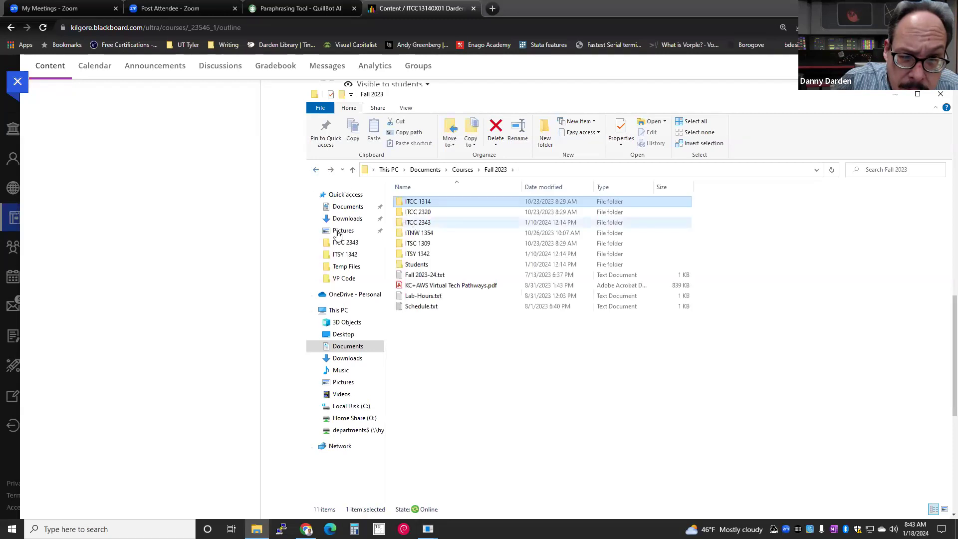
left_click(235, 242)
- Open the ITN_Module_1.pptx preview and return to page 1, 'Module 1: Networking Today'
scroll(309, 259, "up", 1)
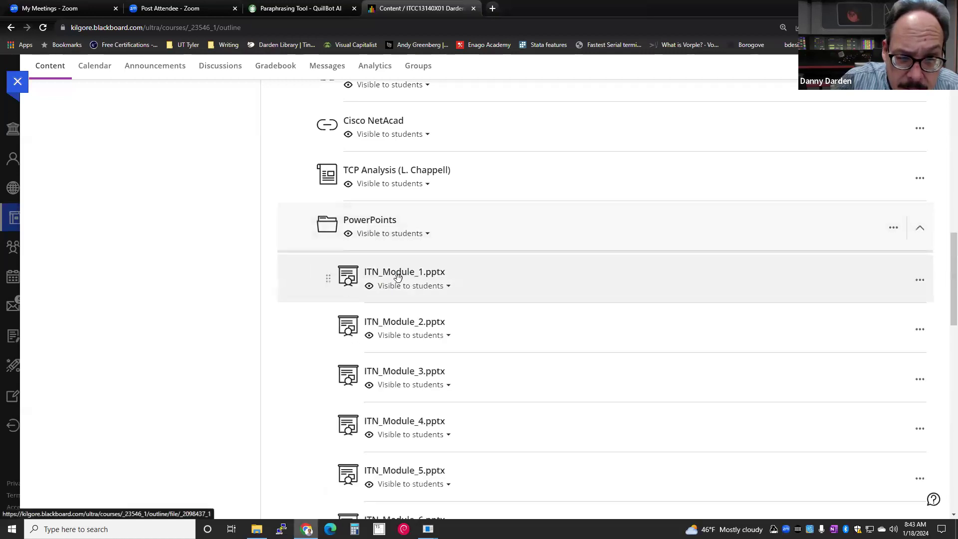
left_click(401, 279)
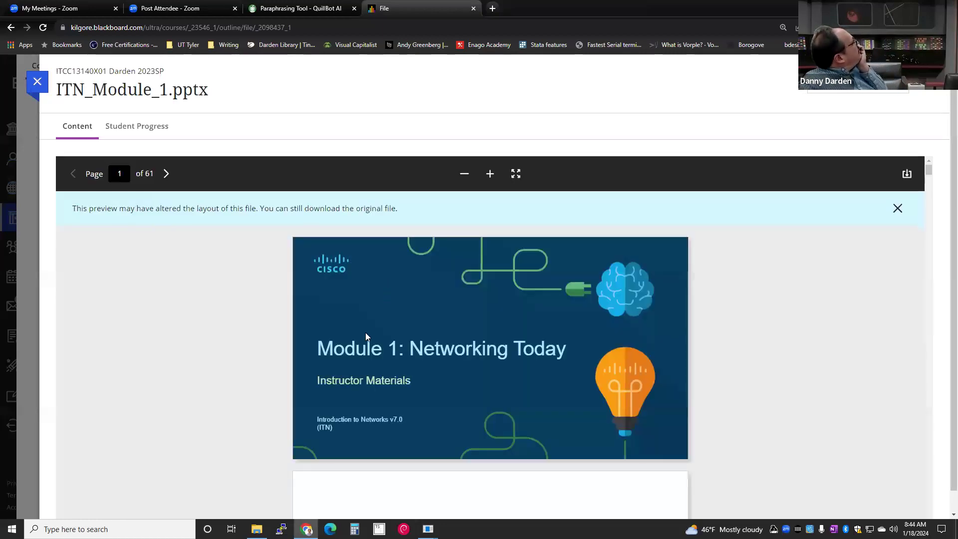
scroll(274, 345, "down", 2)
scroll(277, 347, "down", 7)
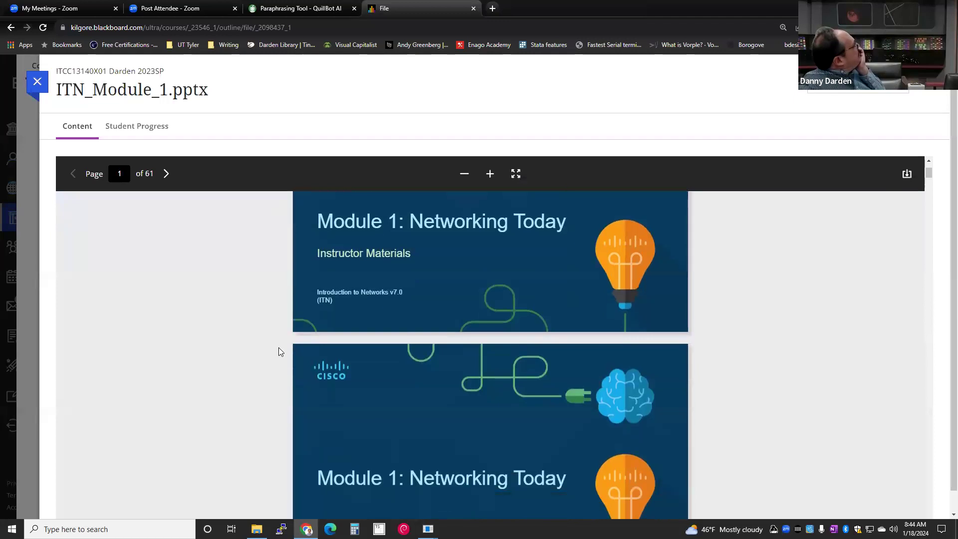
scroll(285, 349, "down", 12)
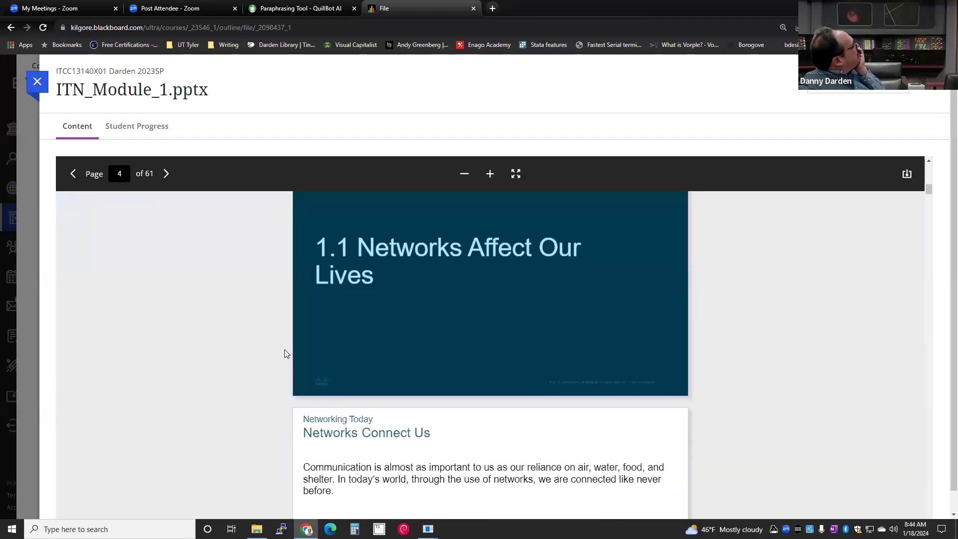
scroll(286, 351, "down", 9)
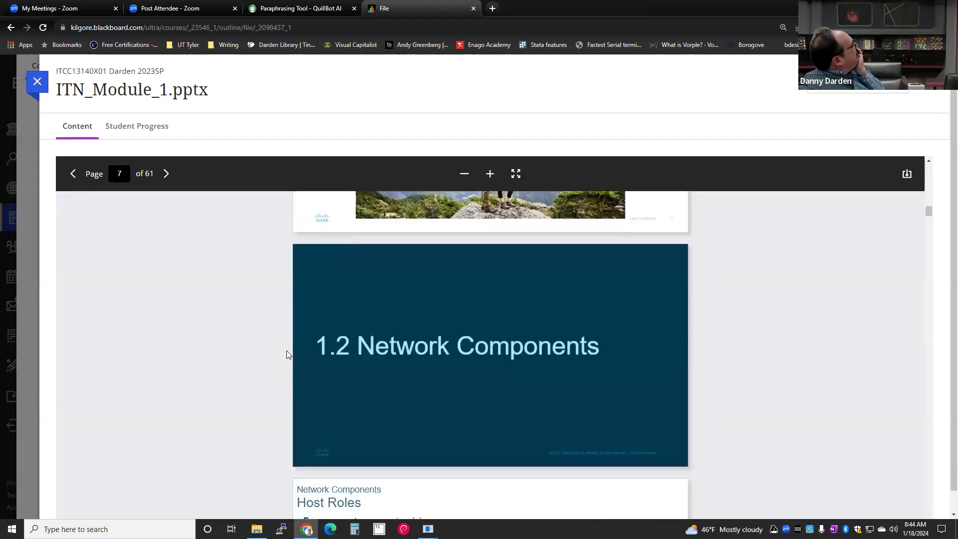
scroll(287, 350, "down", 9)
scroll(287, 350, "down", 3)
scroll(286, 351, "up", 7)
scroll(284, 356, "up", 10)
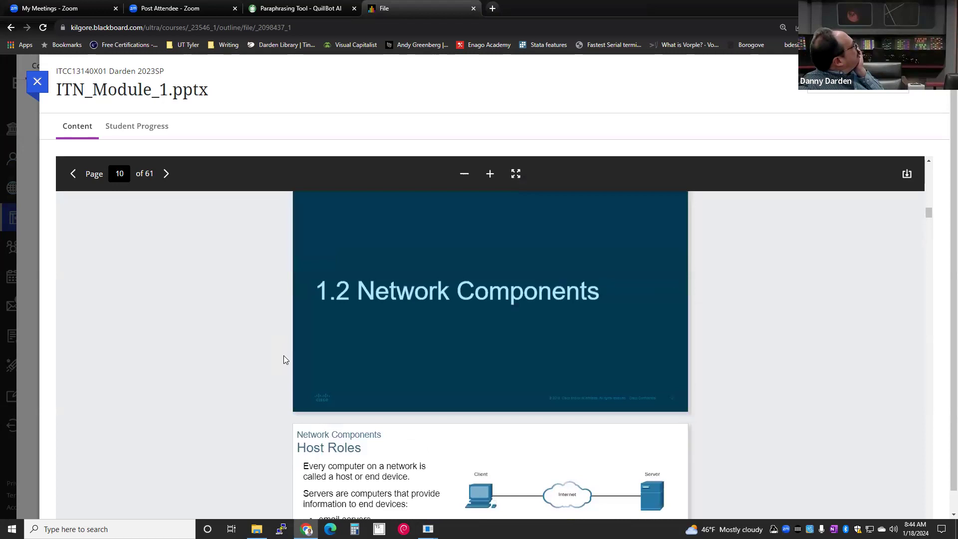
scroll(279, 359, "up", 10)
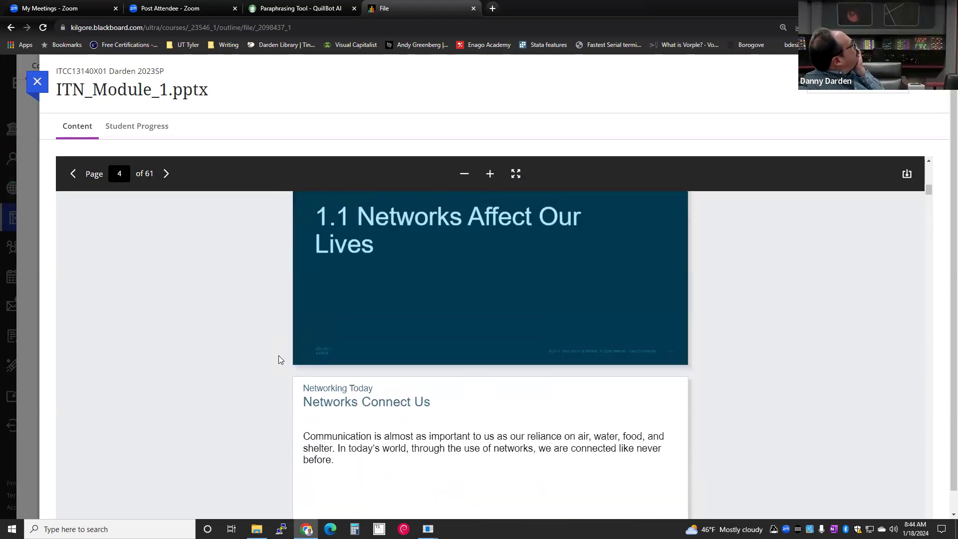
scroll(277, 359, "up", 4)
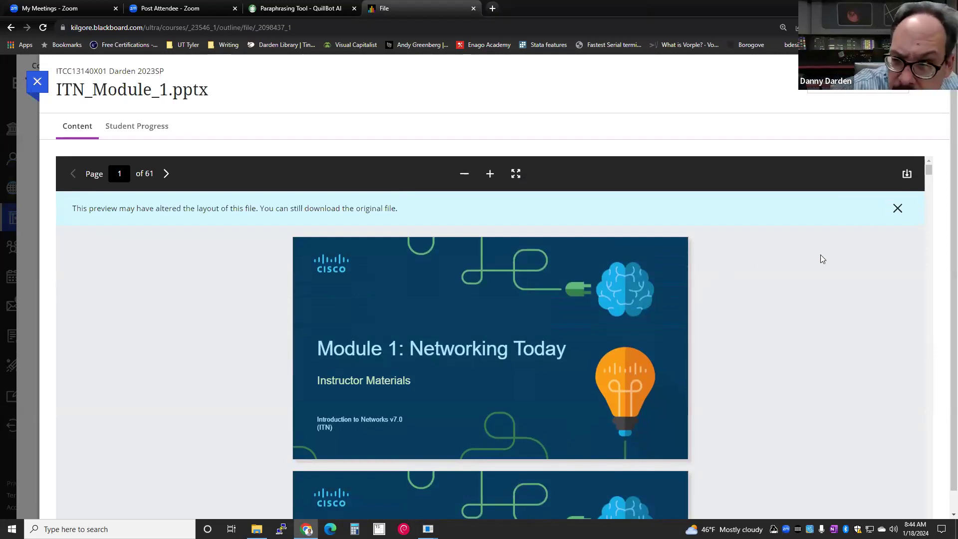
- Download the original ITN_Module_1.pptx, saving it to Documents\Temp Files
left_click(906, 174)
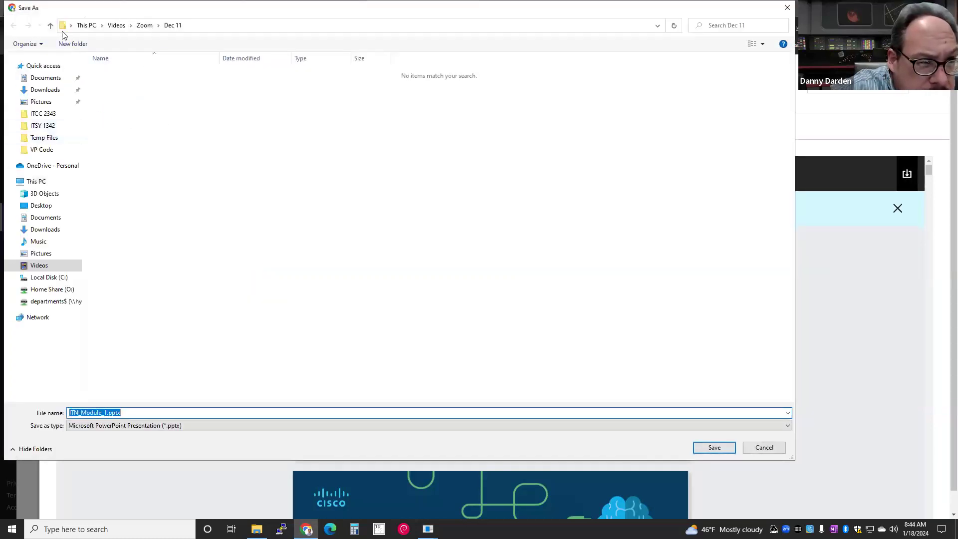
left_click(38, 78)
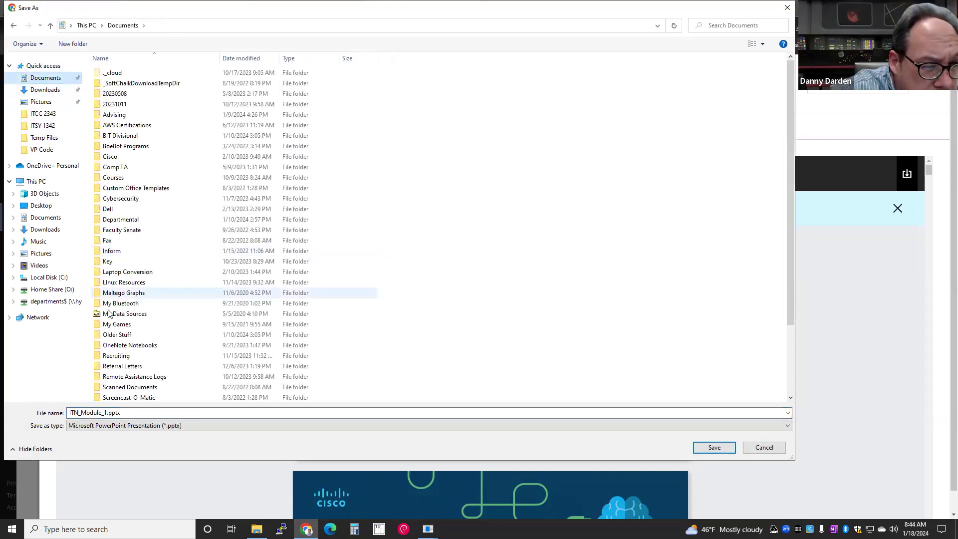
scroll(105, 375, "down", 3)
double_click(117, 344)
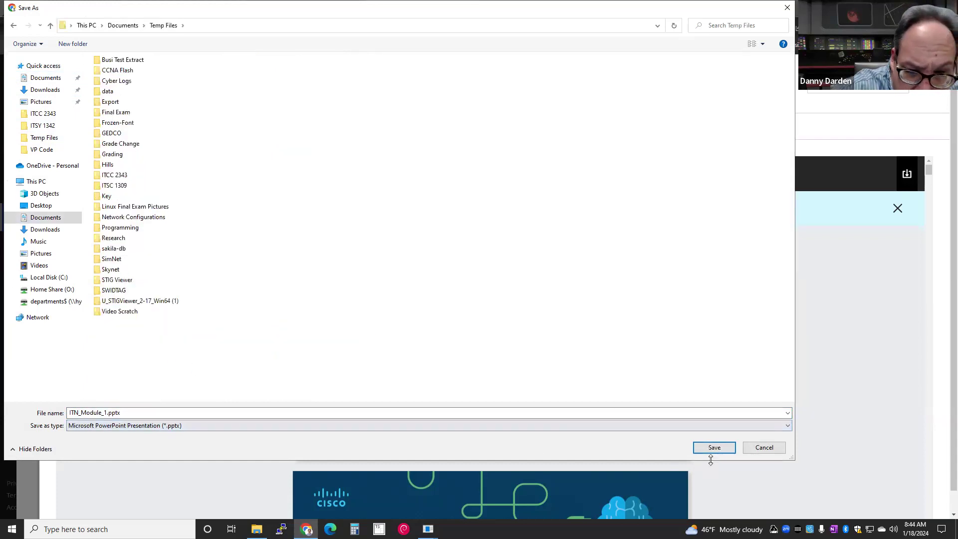
left_click(710, 449)
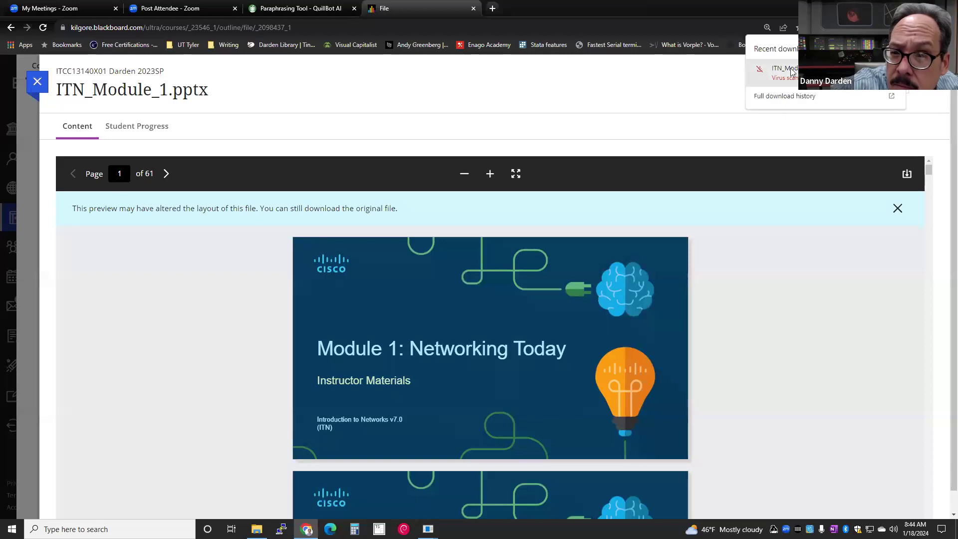
- Open Chrome's help on the failed download, close the QuillBot tab, and return to Blackboard
right_click(801, 74)
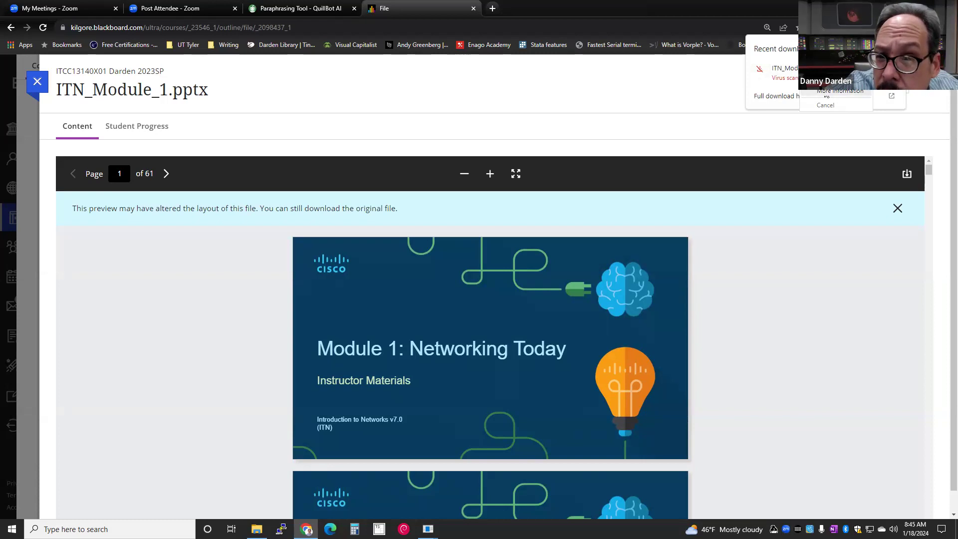
left_click(826, 93)
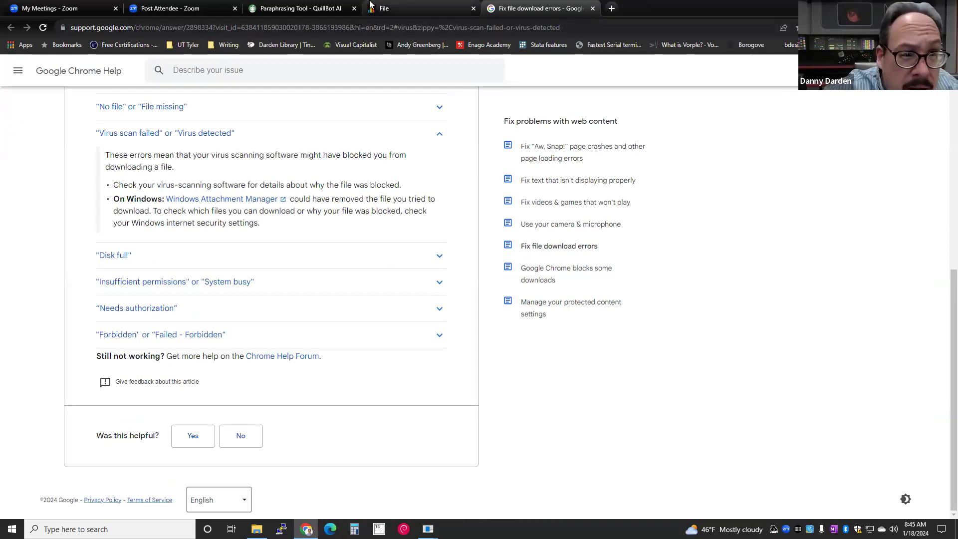
left_click(355, 9)
left_click(335, 7)
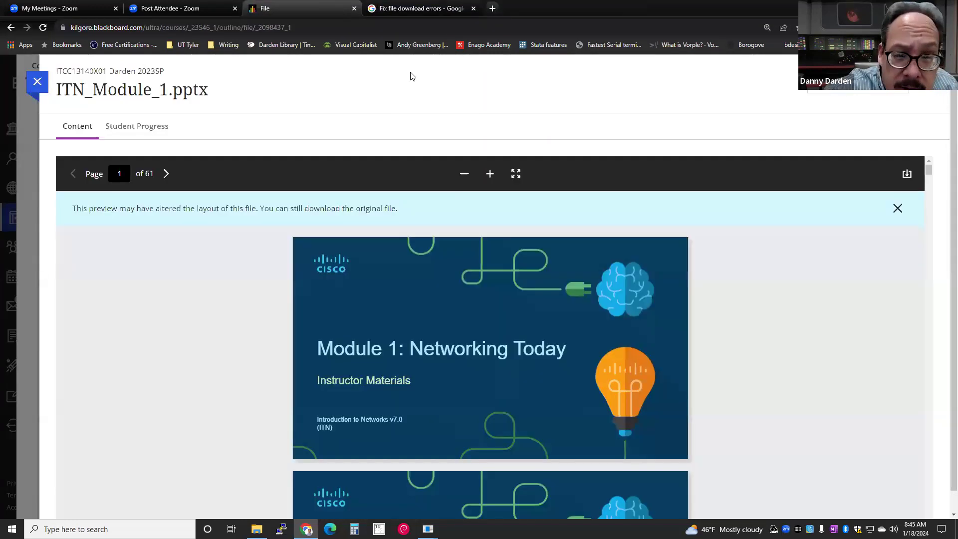
- Browse the 61 ITN_Module_1.pptx slides, ending on page 38, the 1.7 Network Trends slide
scroll(554, 305, "down", 2)
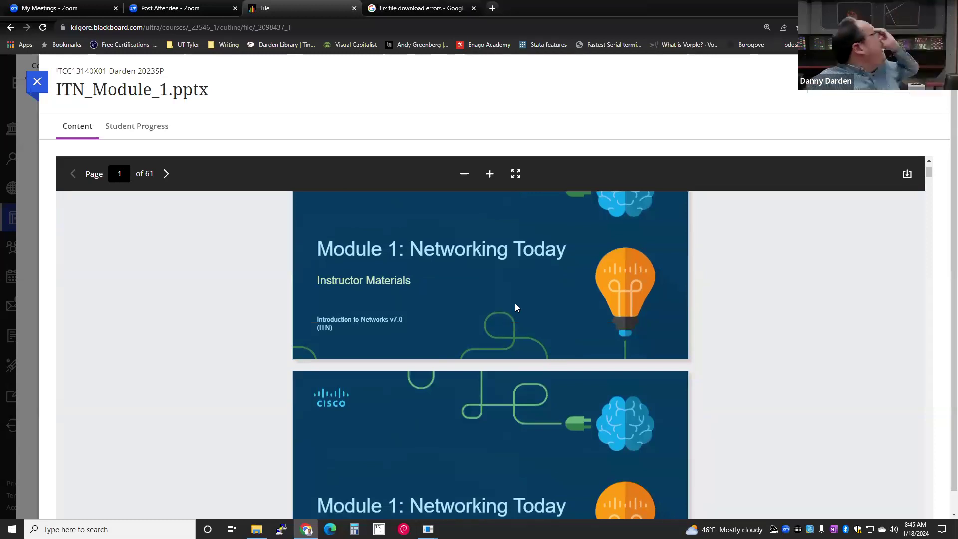
scroll(499, 303, "up", 2)
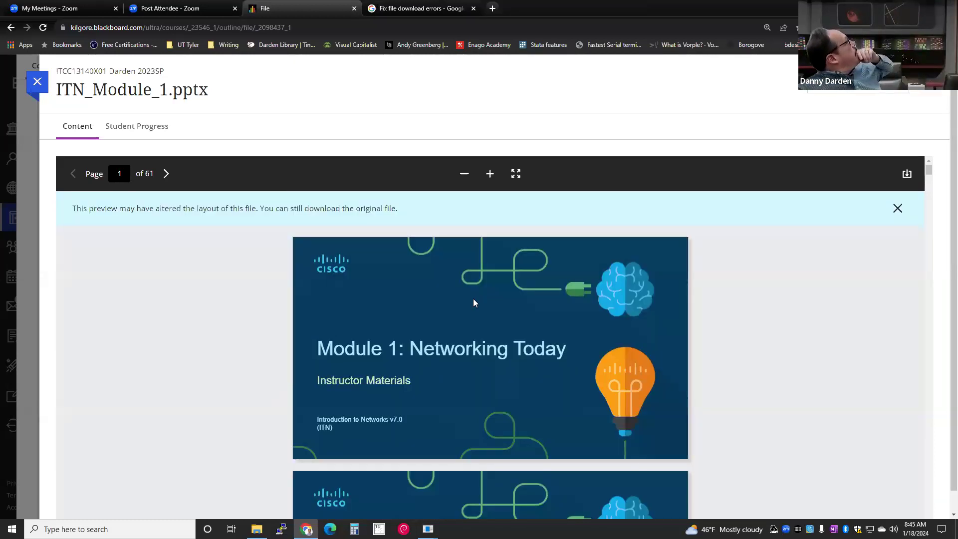
scroll(472, 305, "down", 8)
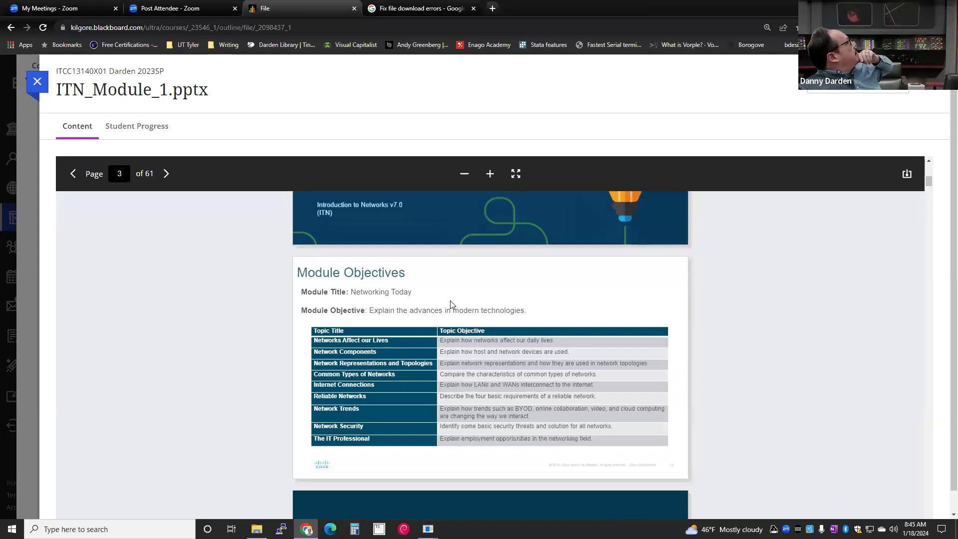
scroll(451, 303, "down", 2)
scroll(450, 303, "up", 5)
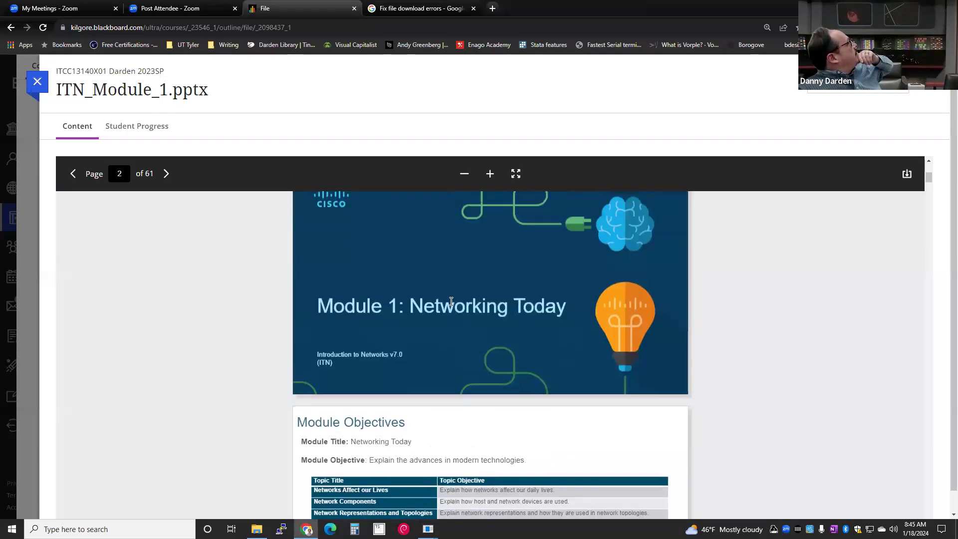
scroll(446, 300, "up", 6)
scroll(444, 299, "down", 7)
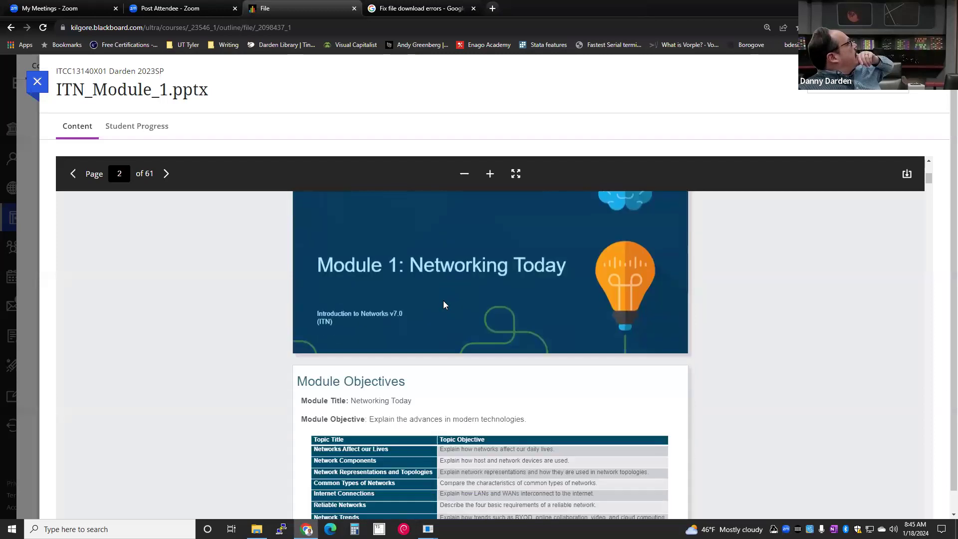
scroll(444, 303, "down", 4)
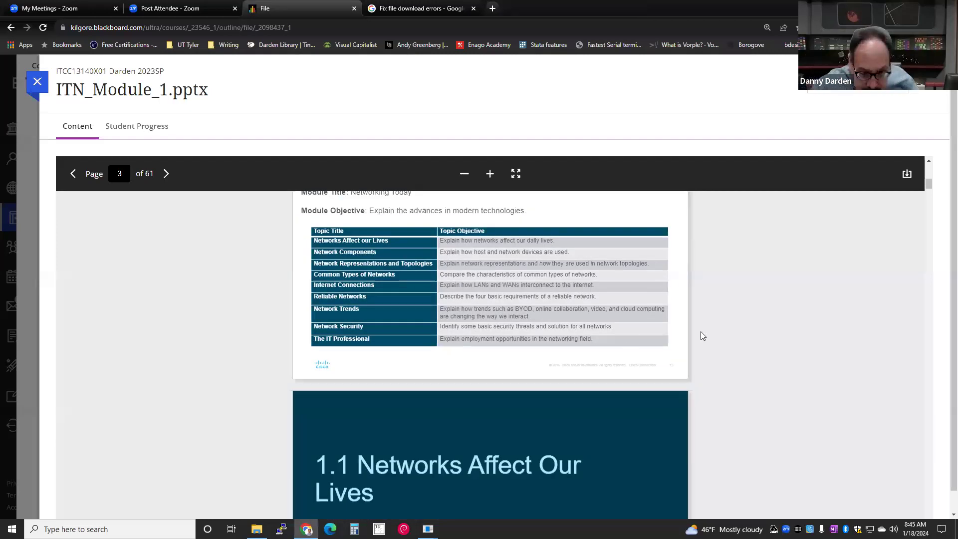
left_click_drag(930, 181, 877, 491)
scroll(769, 435, "down", 10)
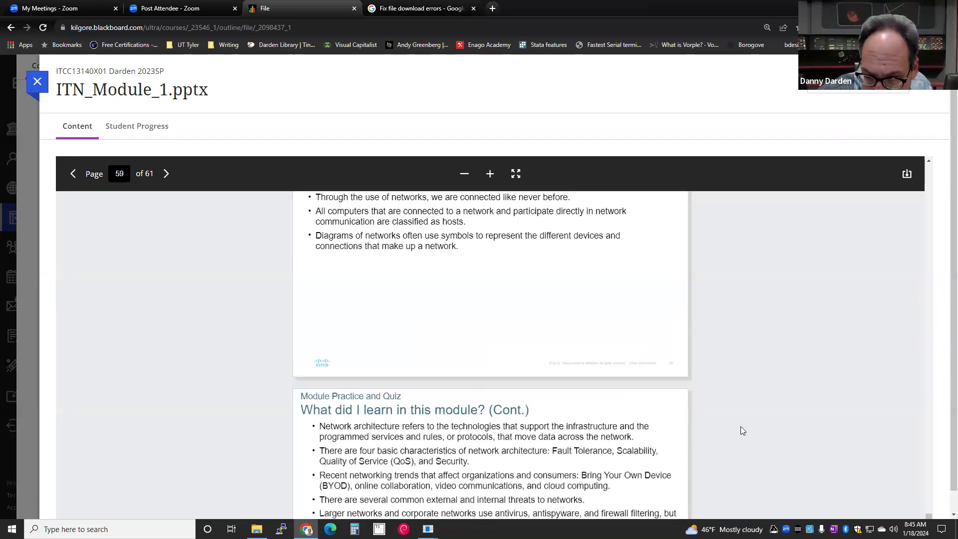
scroll(697, 422, "up", 8)
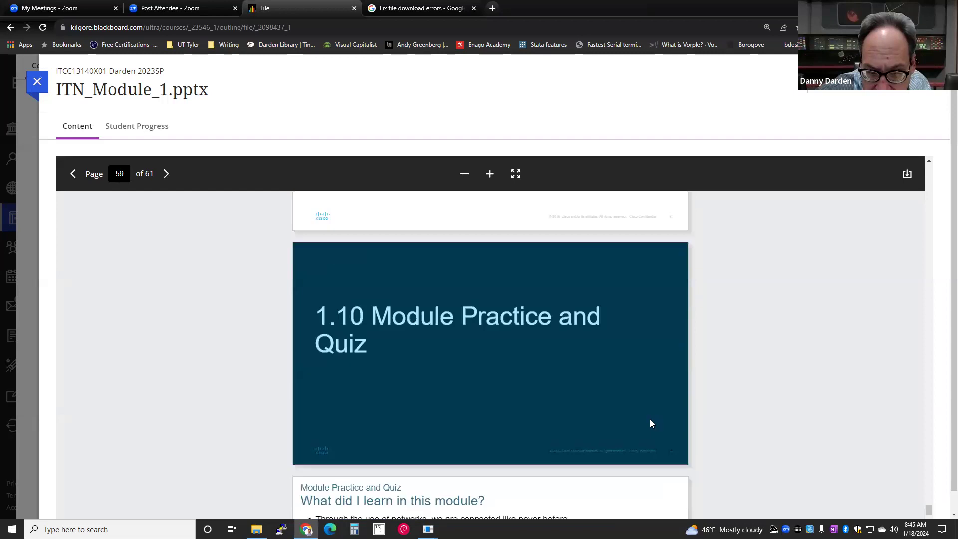
scroll(437, 254, "down", 3)
scroll(449, 257, "up", 2)
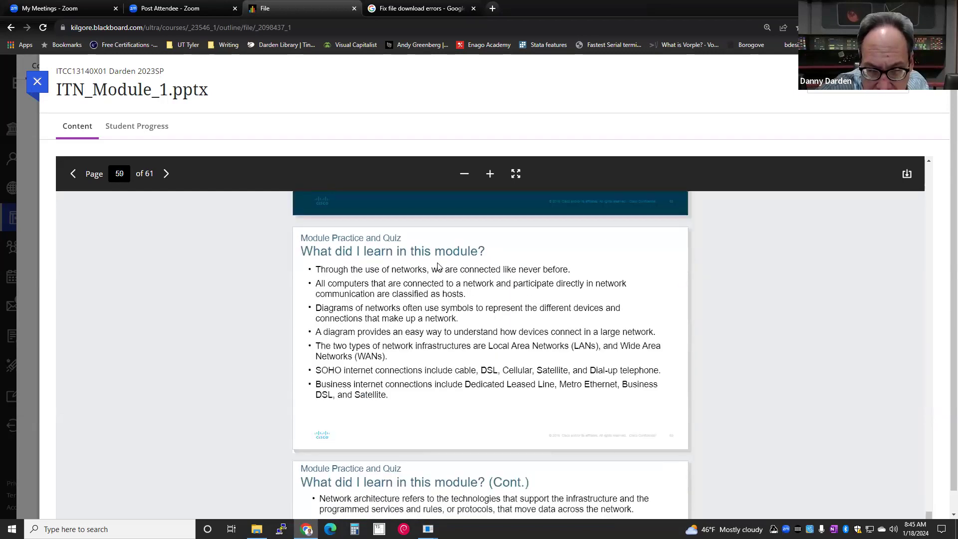
scroll(452, 260, "down", 3)
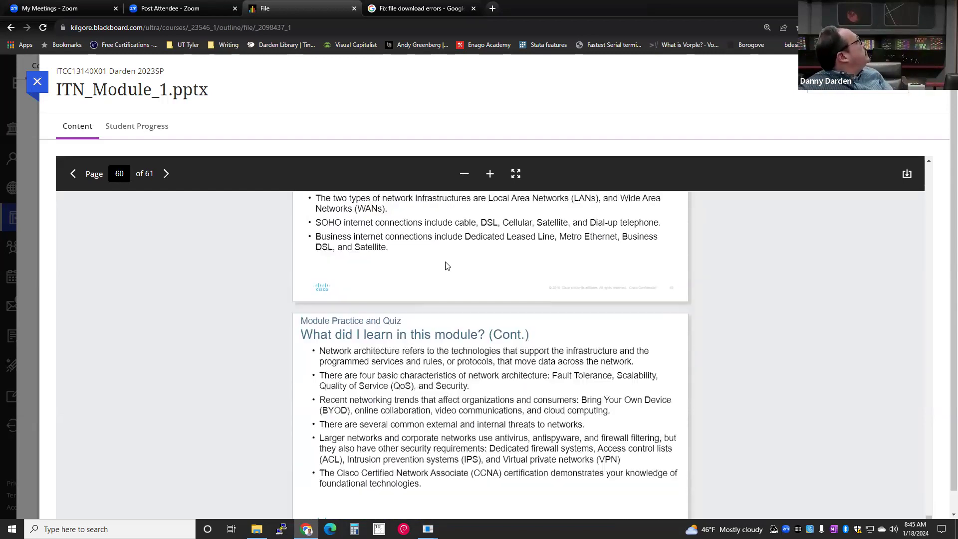
scroll(435, 280, "up", 1)
scroll(434, 279, "up", 2)
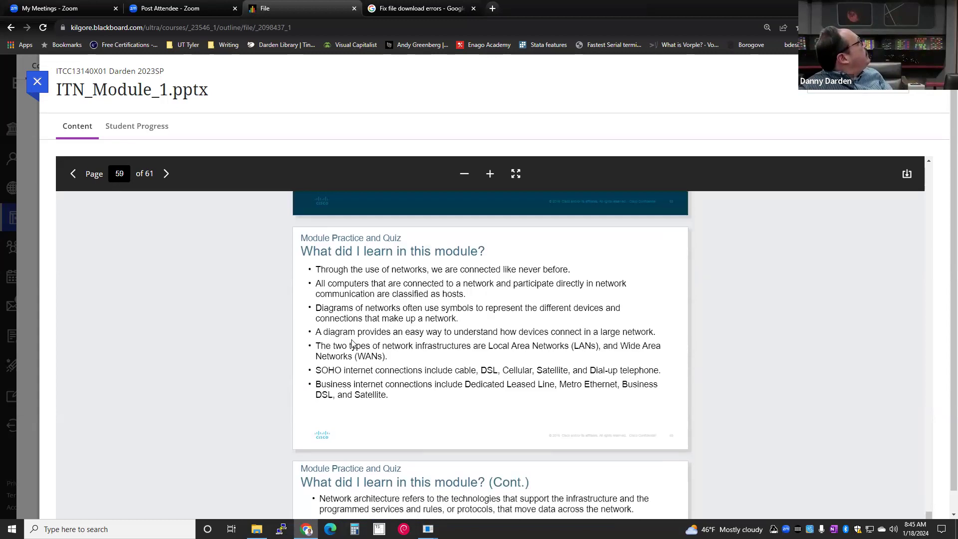
scroll(377, 417, "down", 5)
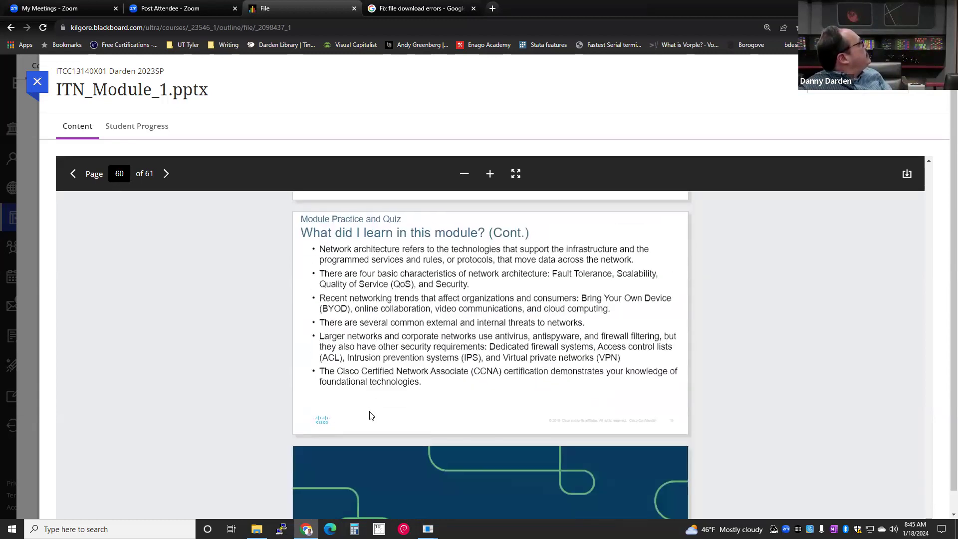
scroll(364, 414, "up", 3)
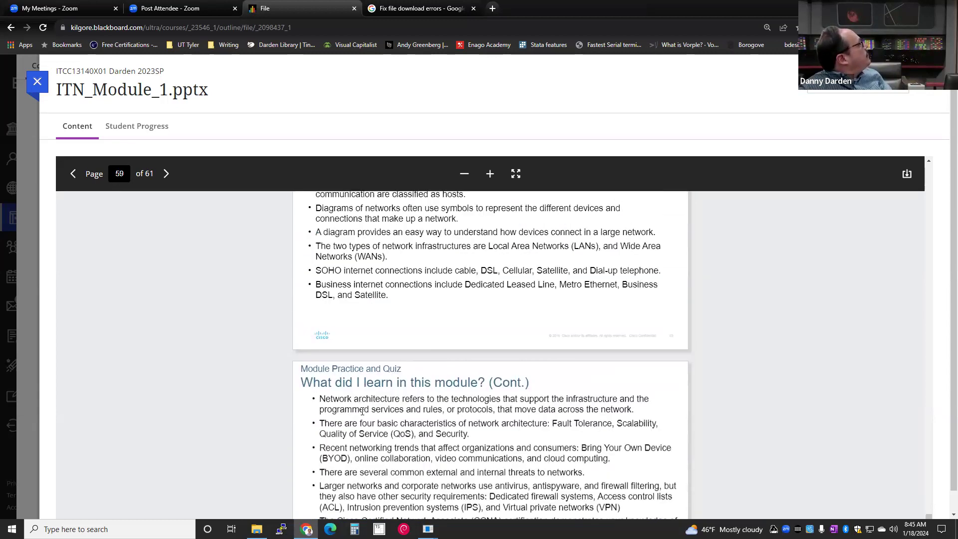
scroll(363, 411, "up", 6)
scroll(362, 413, "down", 9)
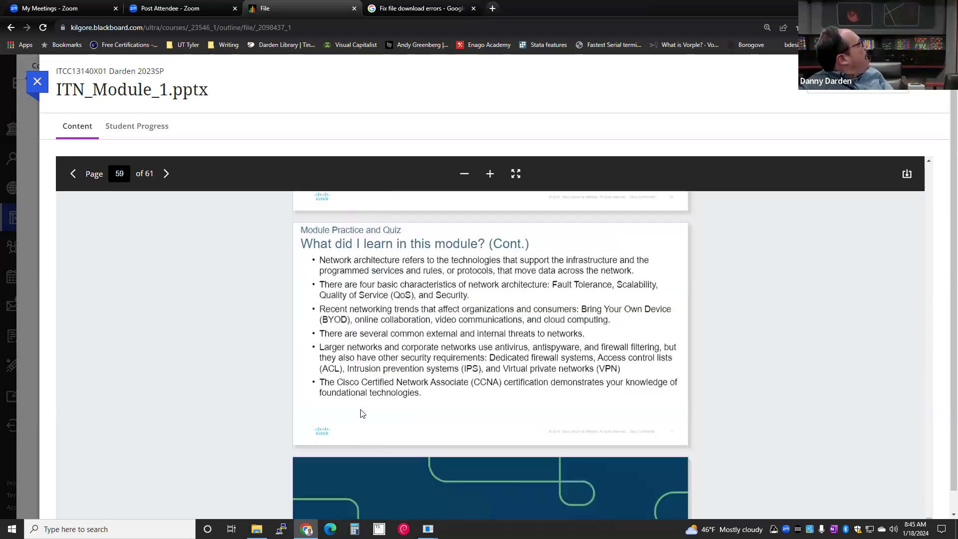
scroll(360, 410, "down", 3)
scroll(360, 410, "up", 6)
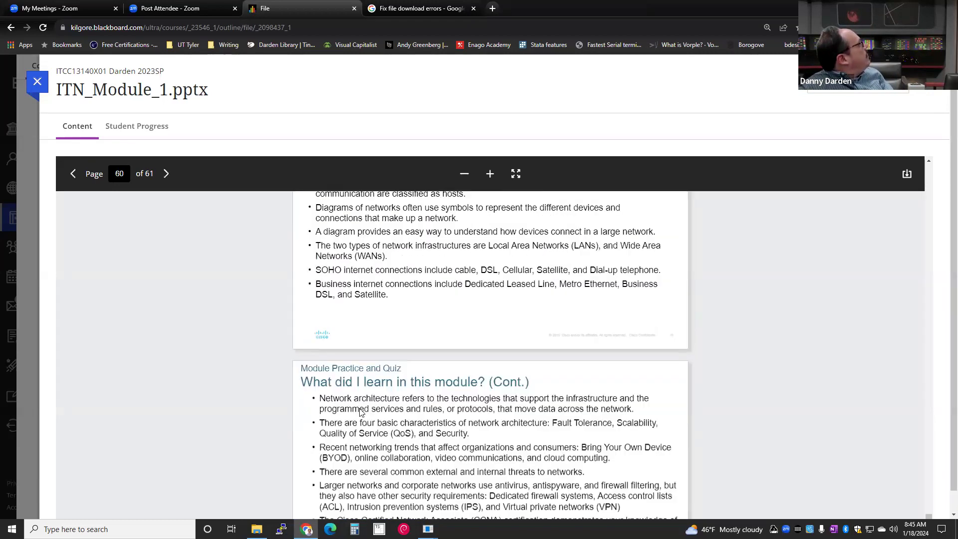
scroll(361, 412, "up", 2)
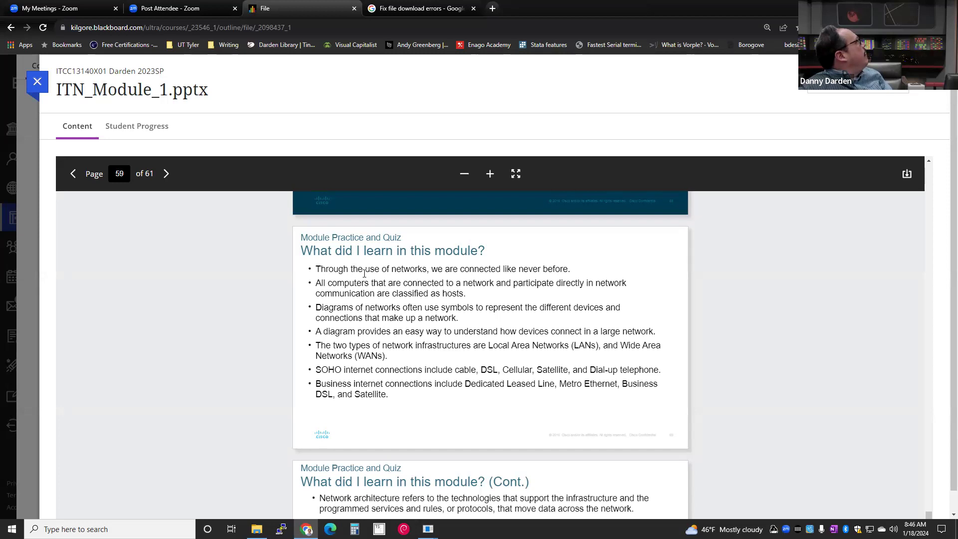
scroll(363, 278, "up", 10)
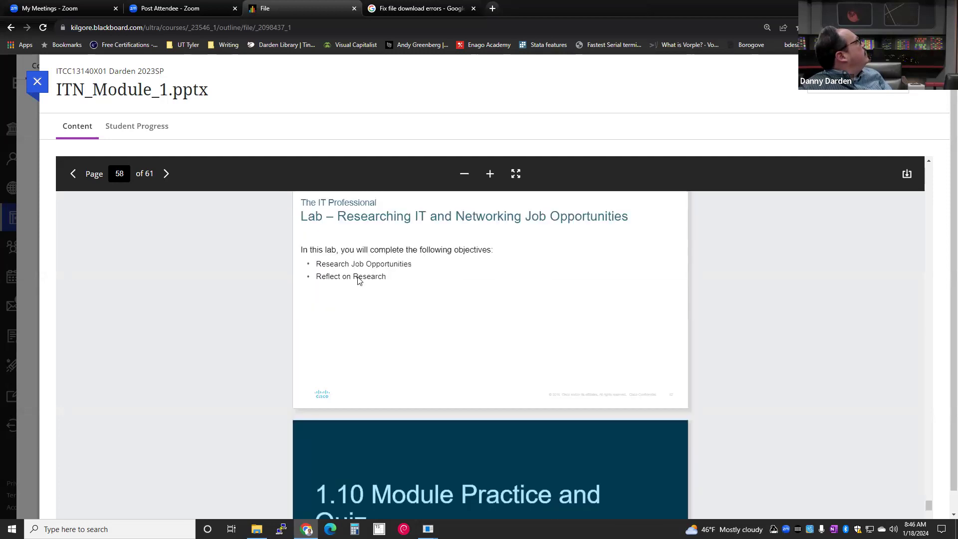
scroll(356, 284, "up", 10)
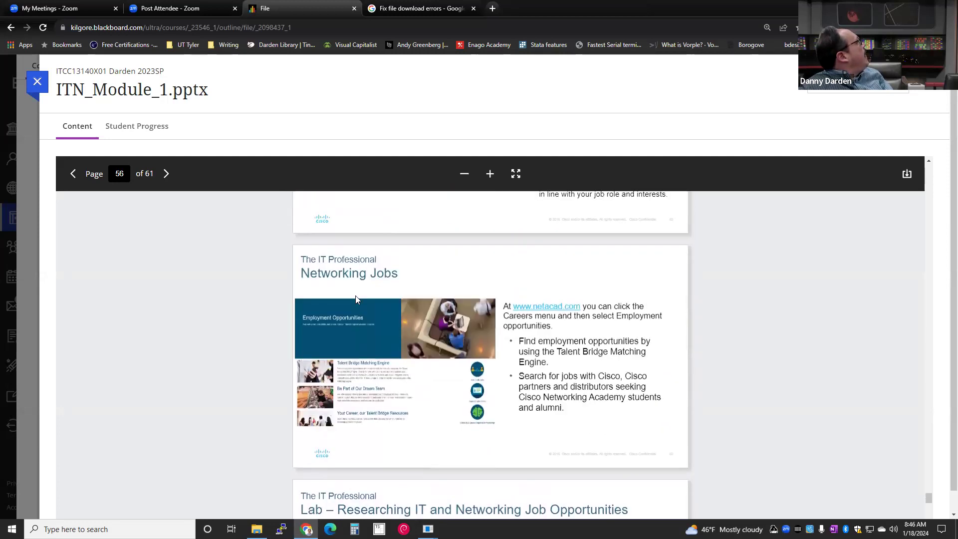
scroll(356, 300, "up", 10)
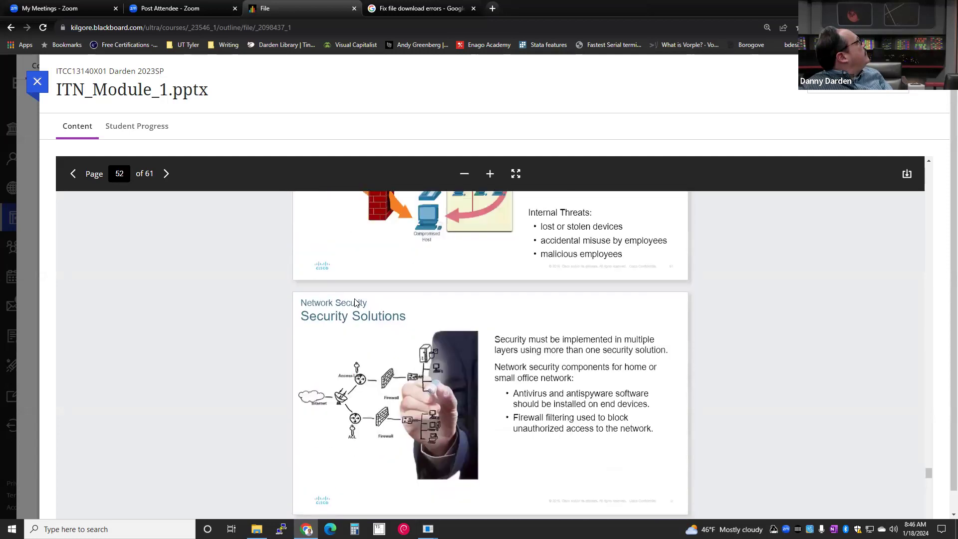
scroll(356, 302, "up", 15)
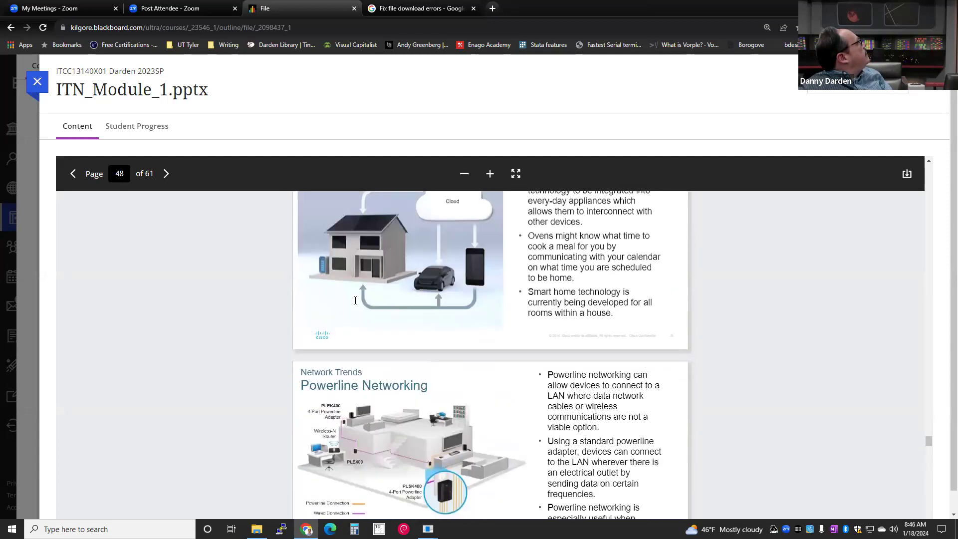
scroll(353, 303, "up", 12)
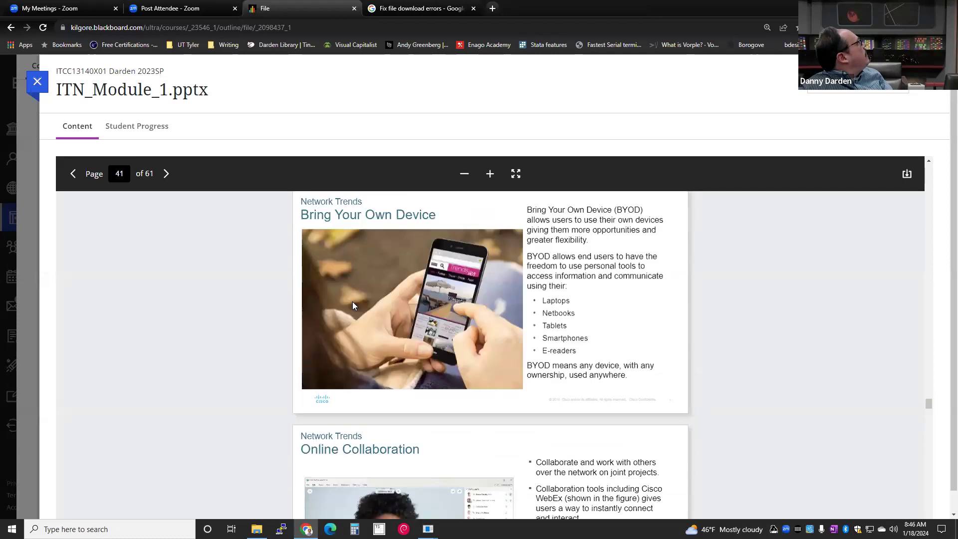
scroll(352, 301, "up", 14)
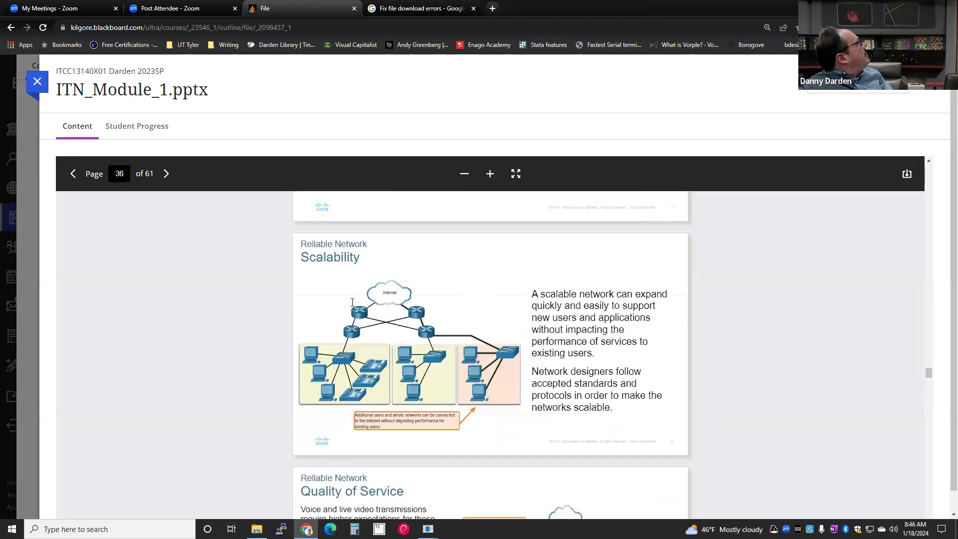
scroll(352, 305, "up", 12)
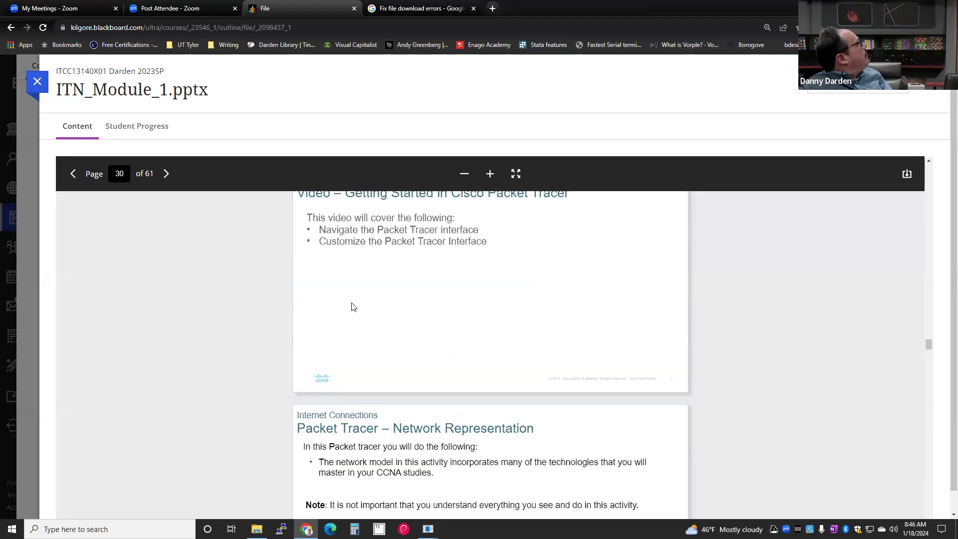
scroll(349, 308, "down", 3)
scroll(347, 313, "down", 15)
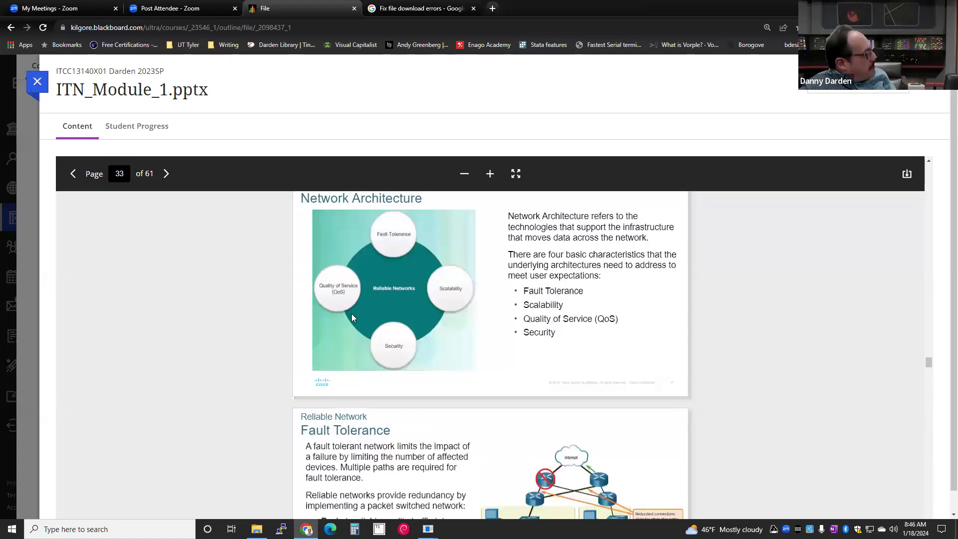
scroll(359, 404, "down", 10)
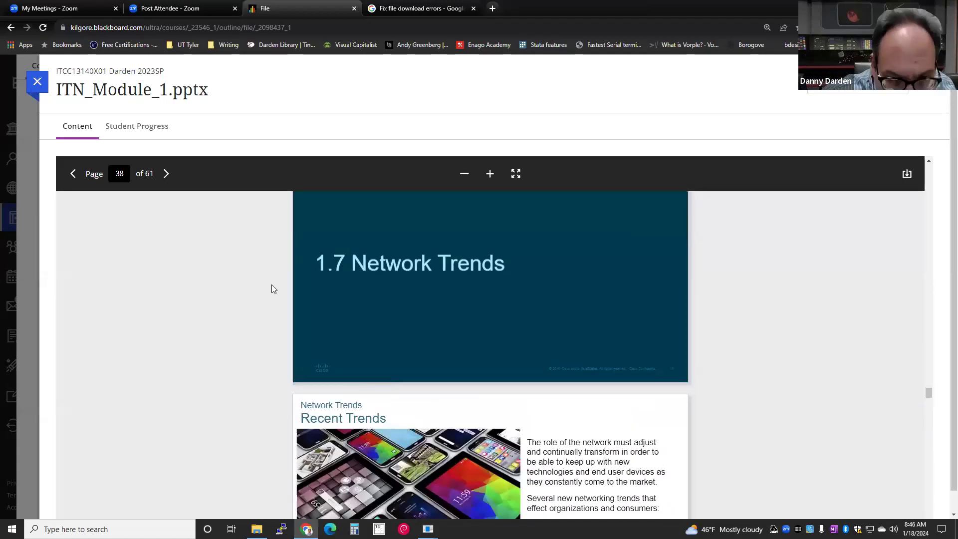
- Replace the Module 1 slide preview with the ITN_Module_2.pptx preview
left_click(31, 83)
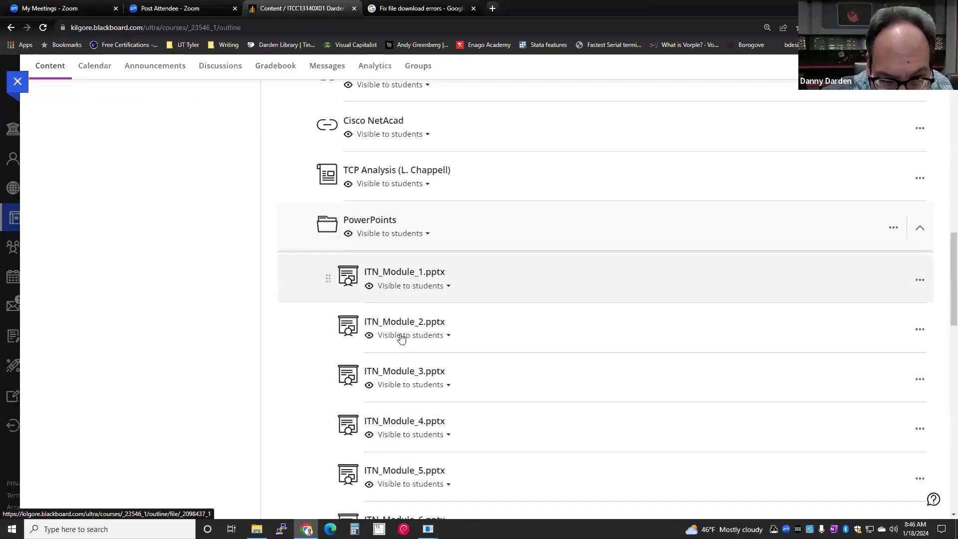
left_click(408, 326)
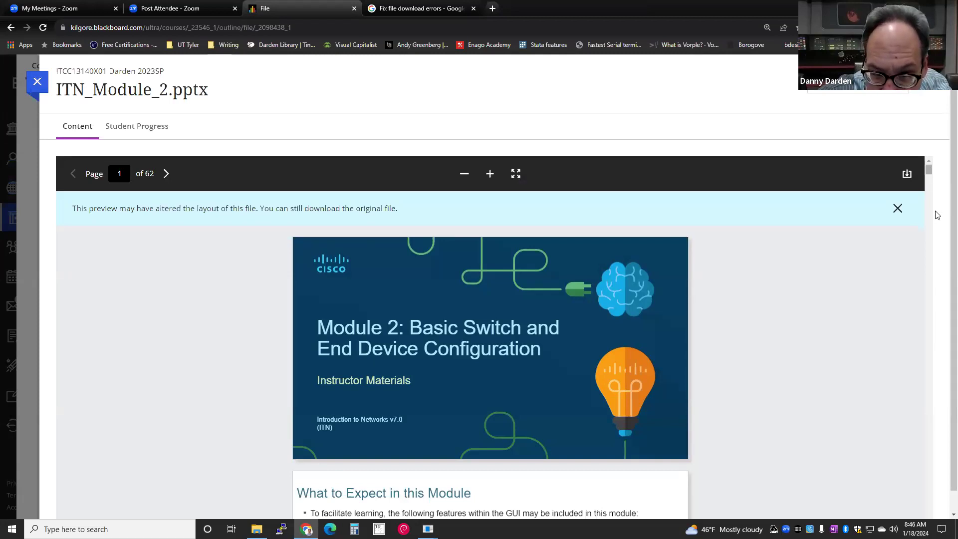
scroll(936, 212, "down", 15)
scroll(941, 189, "up", 5)
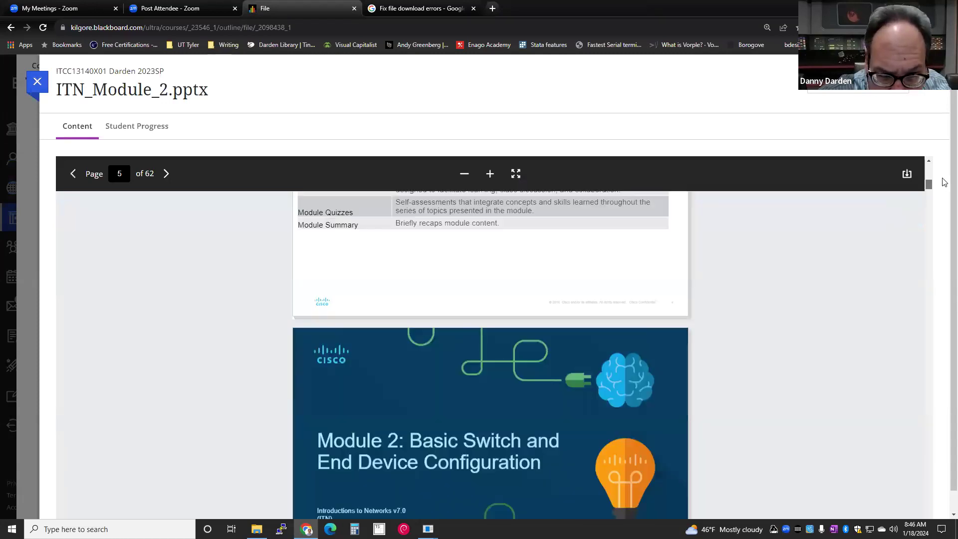
scroll(944, 182, "up", 5)
scroll(944, 180, "up", 2)
left_click_drag(942, 175, 942, 515)
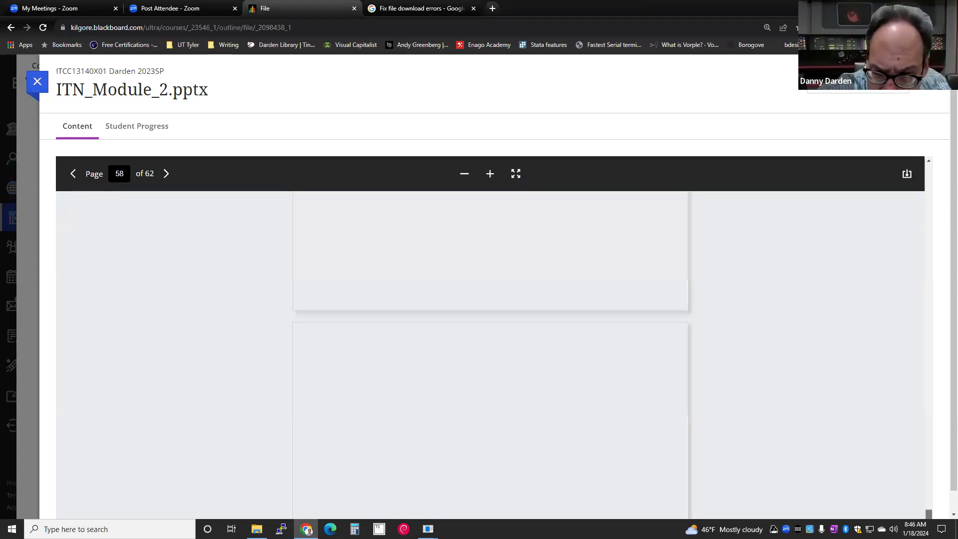
- Scroll through the 62 Module 2 slides, then close the preview
scroll(728, 428, "down", 3)
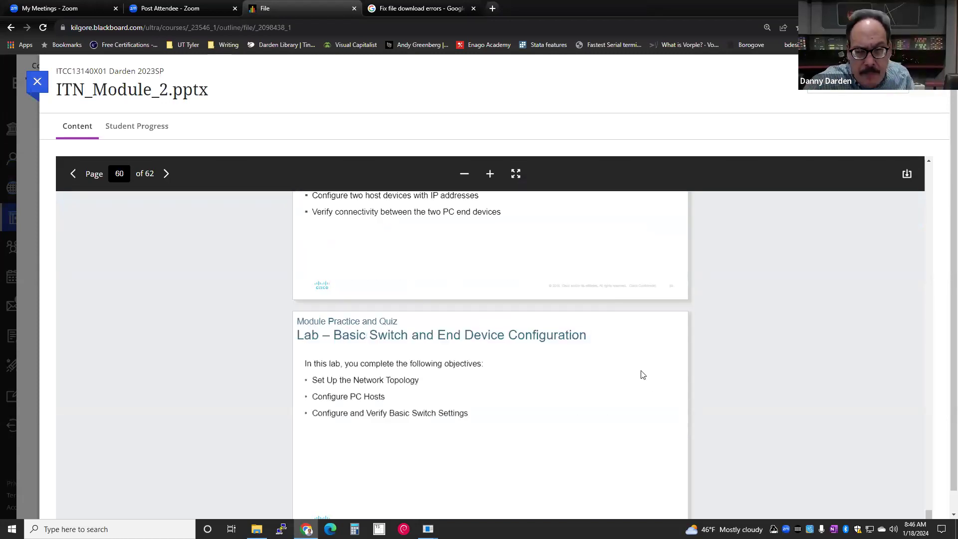
scroll(643, 375, "down", 8)
scroll(619, 349, "up", 4)
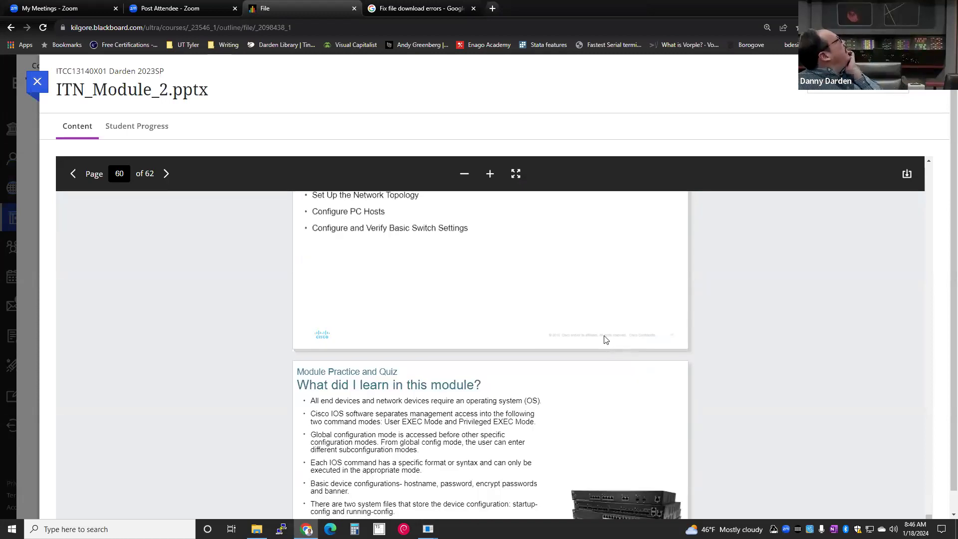
scroll(605, 339, "down", 2)
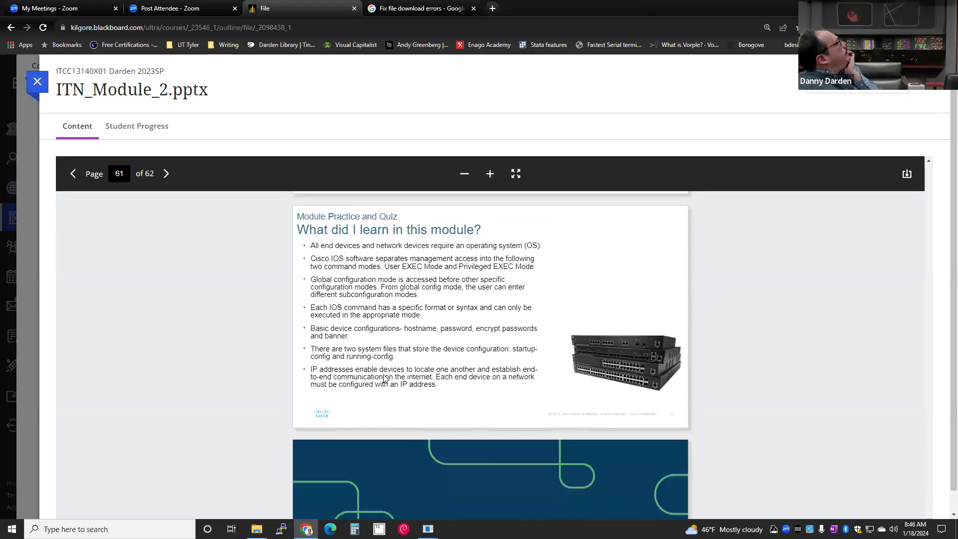
scroll(383, 373, "down", 2)
scroll(381, 373, "up", 2)
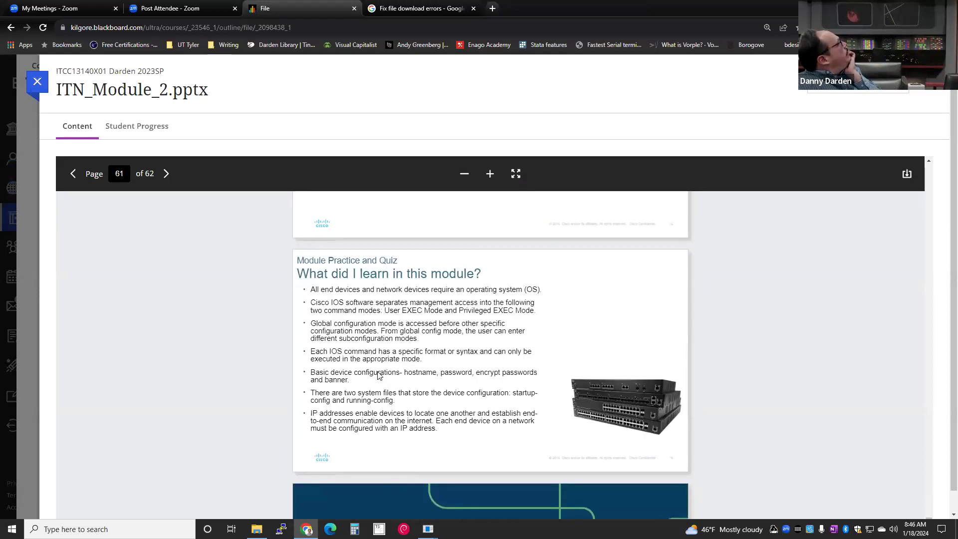
scroll(379, 375, "up", 4)
scroll(380, 377, "up", 5)
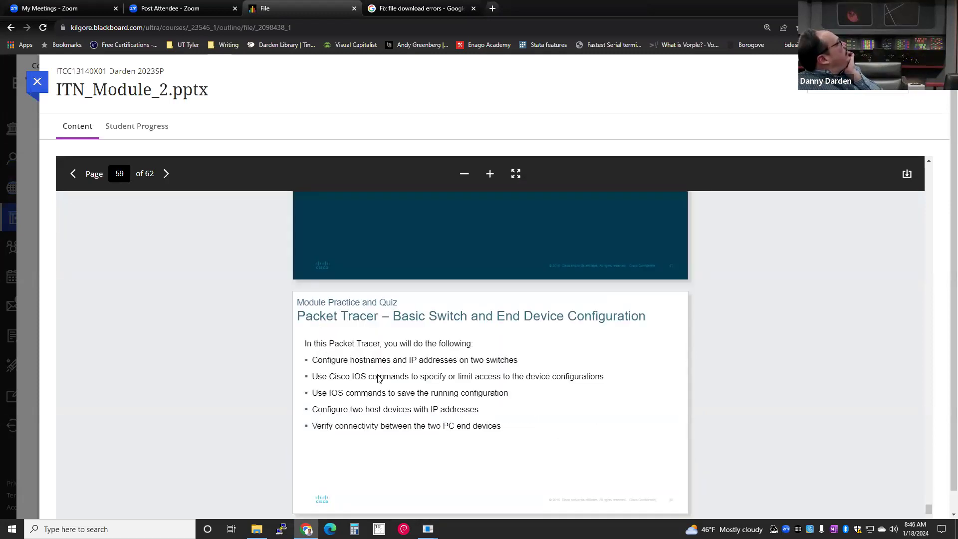
scroll(379, 377, "up", 8)
scroll(377, 380, "up", 8)
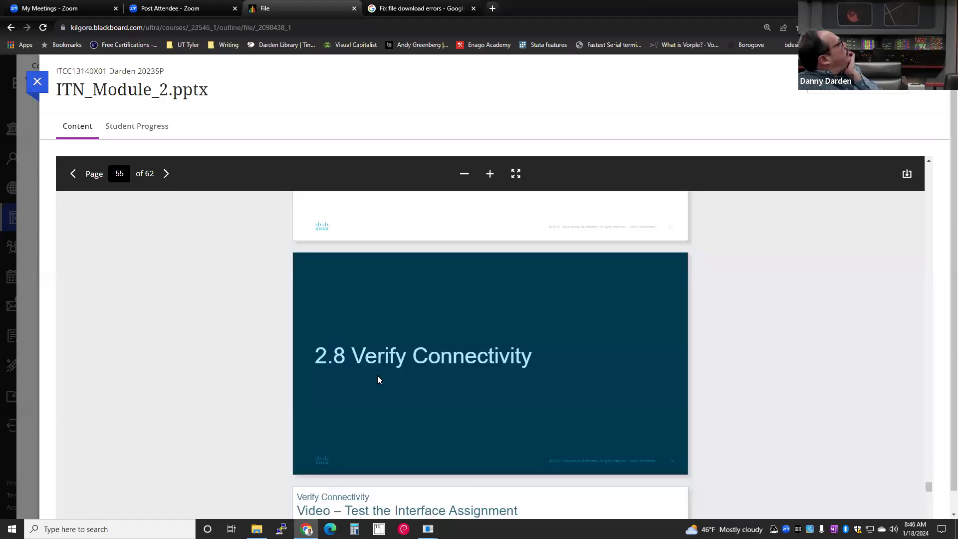
scroll(378, 378, "up", 8)
scroll(378, 376, "up", 4)
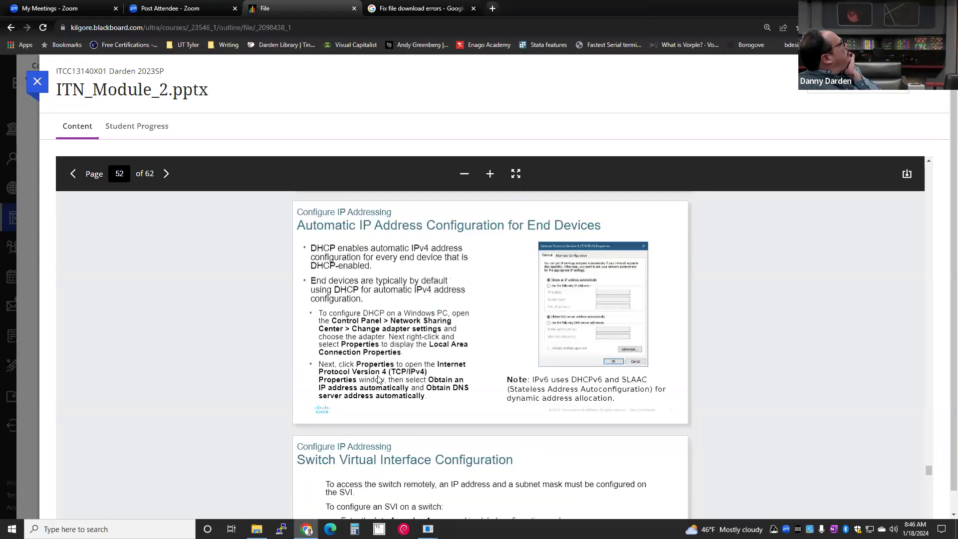
scroll(377, 379, "up", 8)
scroll(377, 375, "up", 6)
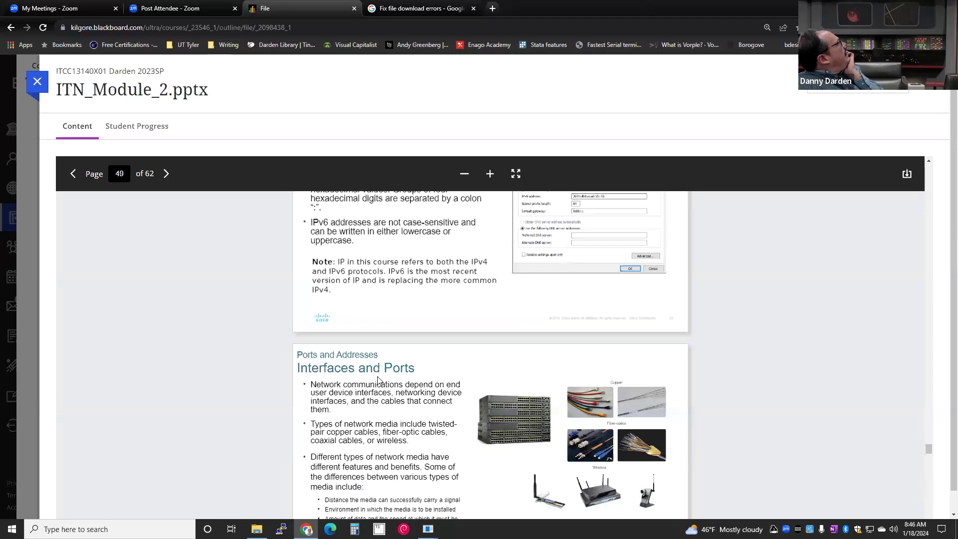
scroll(377, 380, "down", 9)
scroll(371, 383, "down", 15)
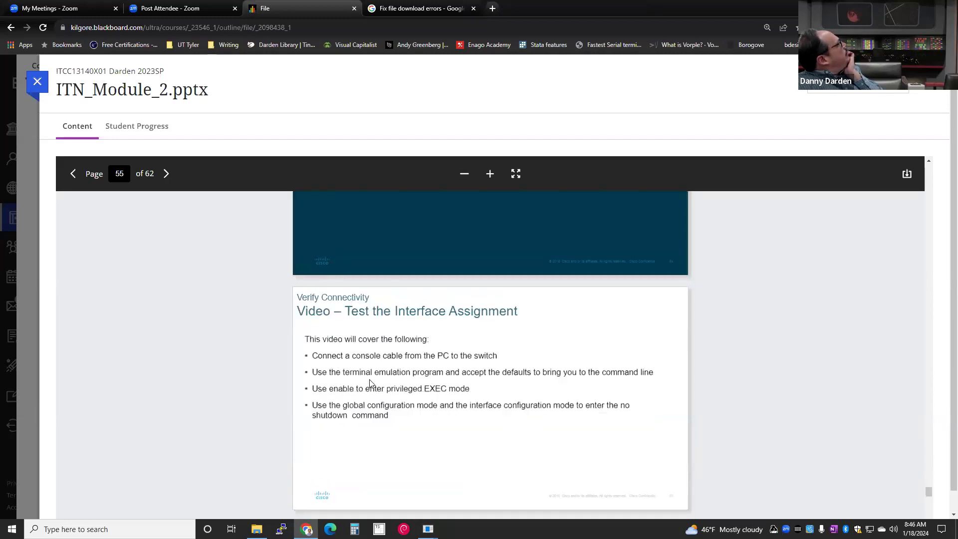
scroll(369, 384, "down", 5)
scroll(370, 383, "down", 8)
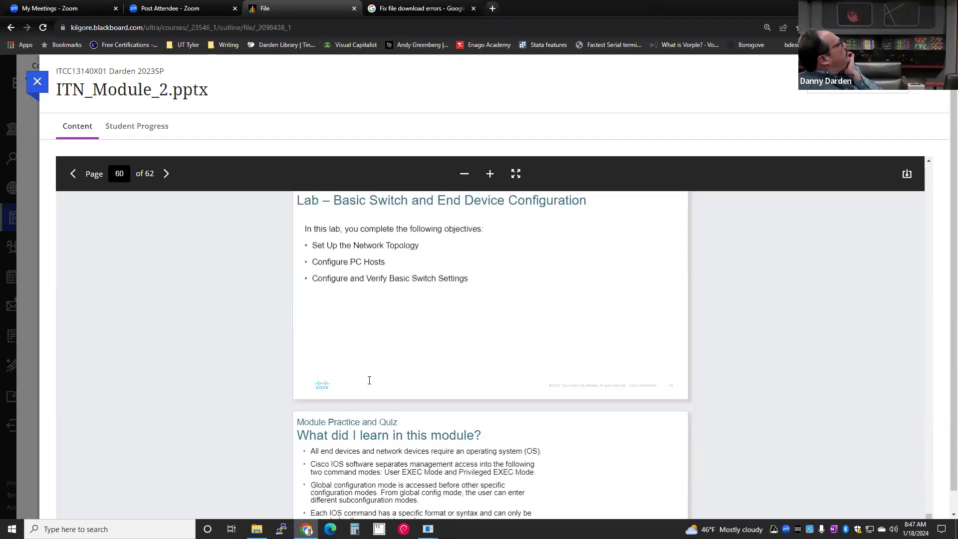
scroll(369, 381, "down", 4)
scroll(369, 383, "down", 3)
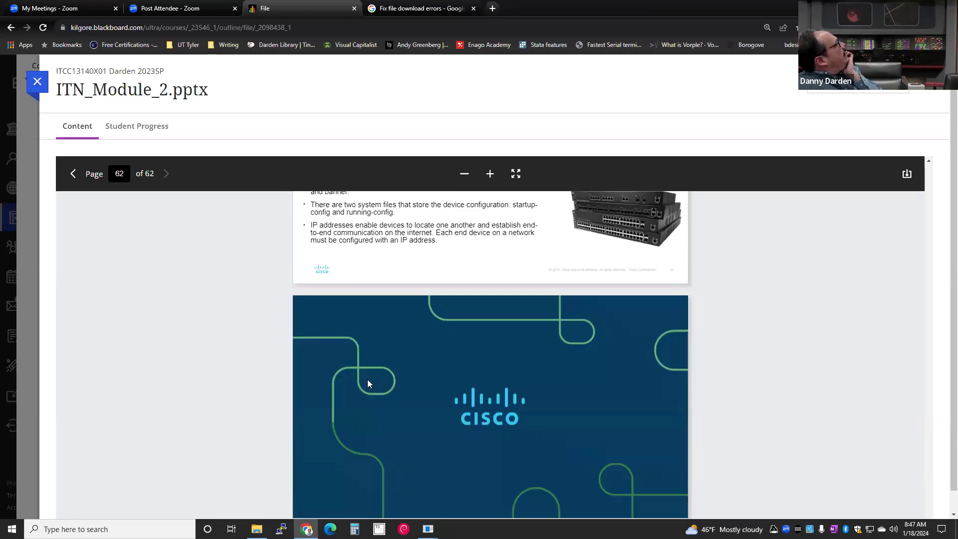
scroll(368, 382, "up", 5)
scroll(366, 382, "up", 6)
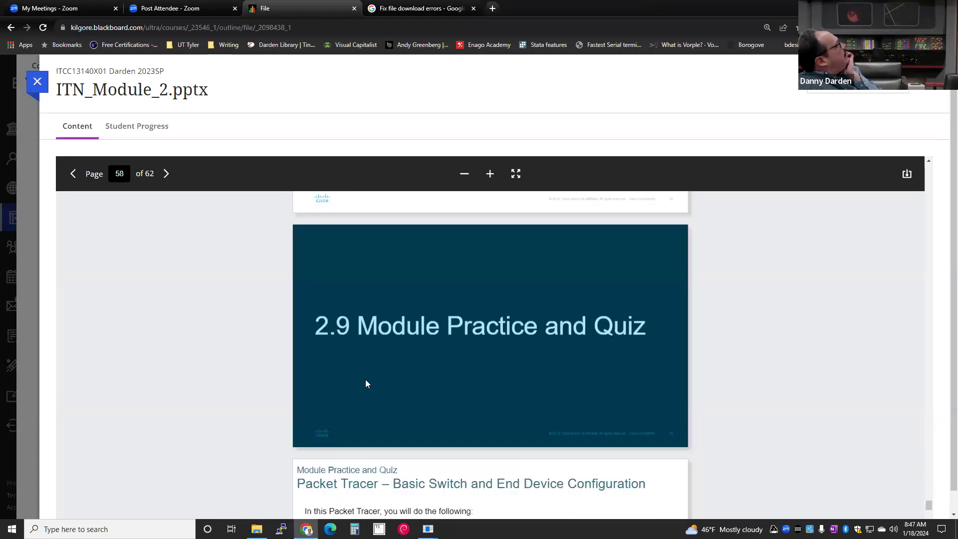
scroll(367, 384, "up", 4)
scroll(366, 382, "up", 4)
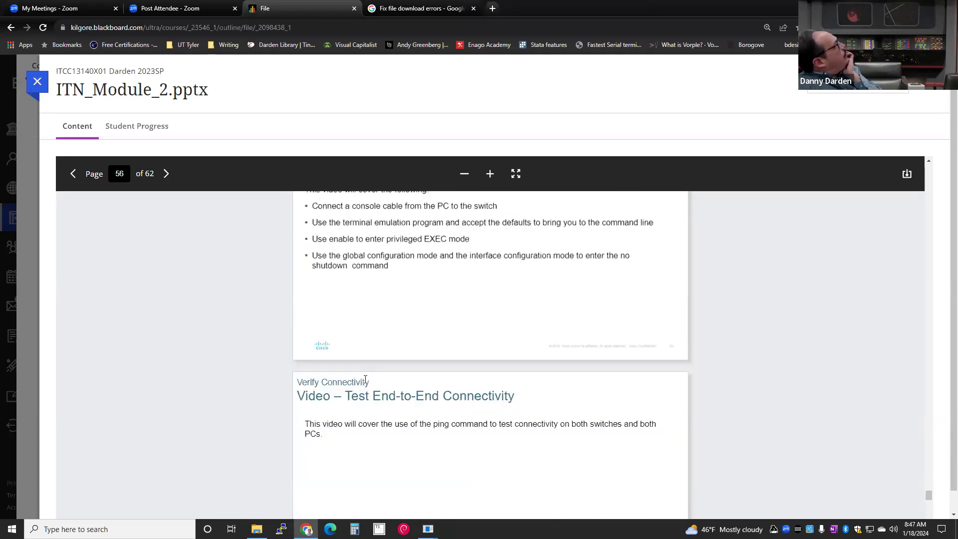
scroll(366, 380, "up", 4)
scroll(365, 381, "up", 4)
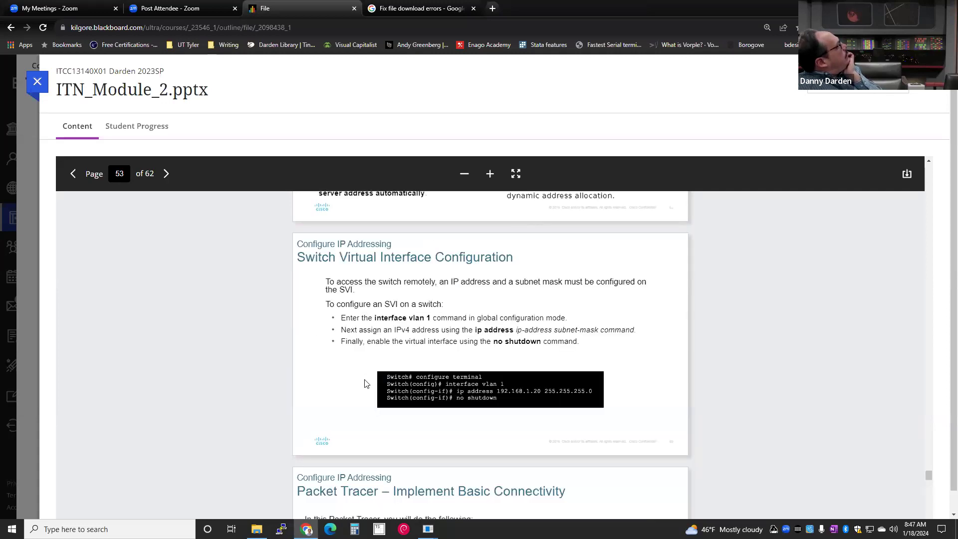
scroll(365, 383, "up", 5)
scroll(366, 383, "up", 5)
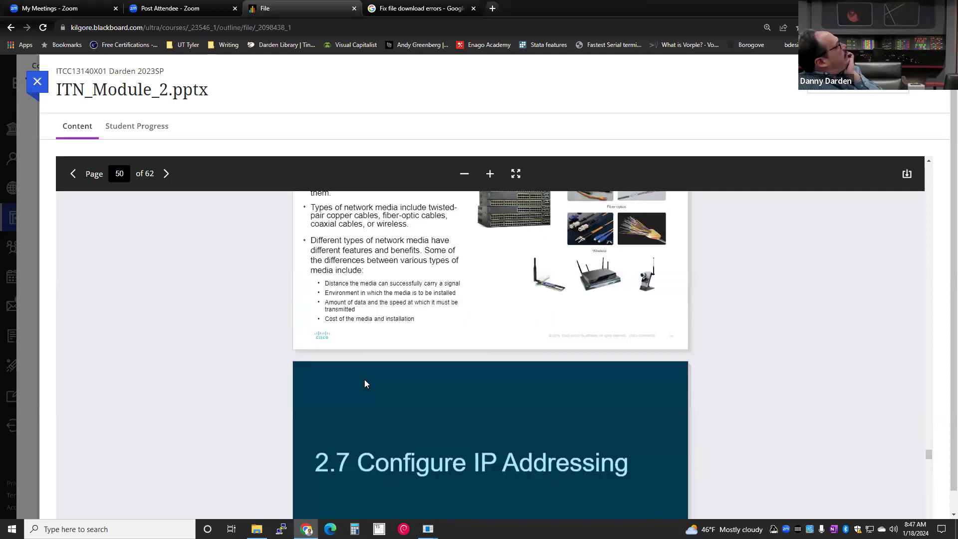
scroll(364, 384, "up", 5)
scroll(367, 387, "up", 5)
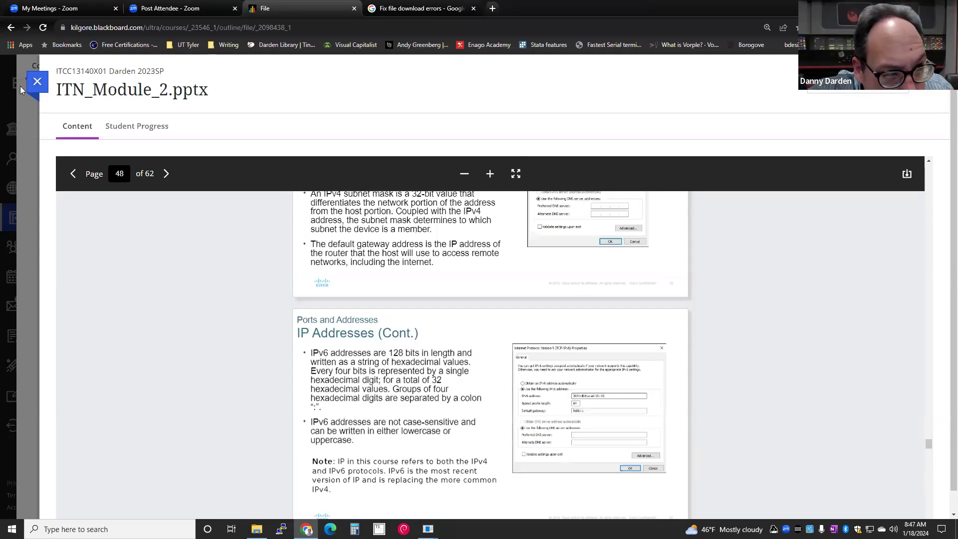
left_click(40, 85)
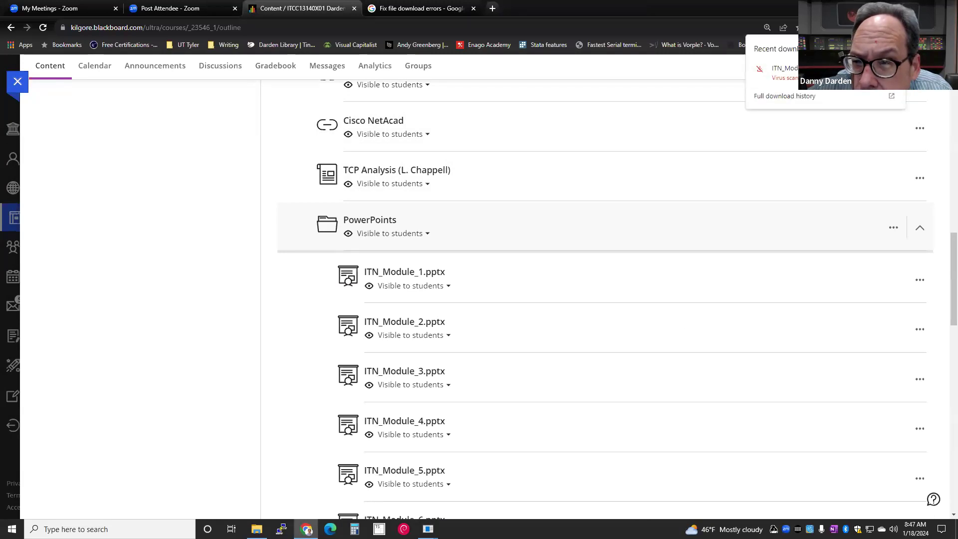
- Open Chrome's help page explaining the failed ITN_Module download's 'Virus scan failed' error
right_click(803, 73)
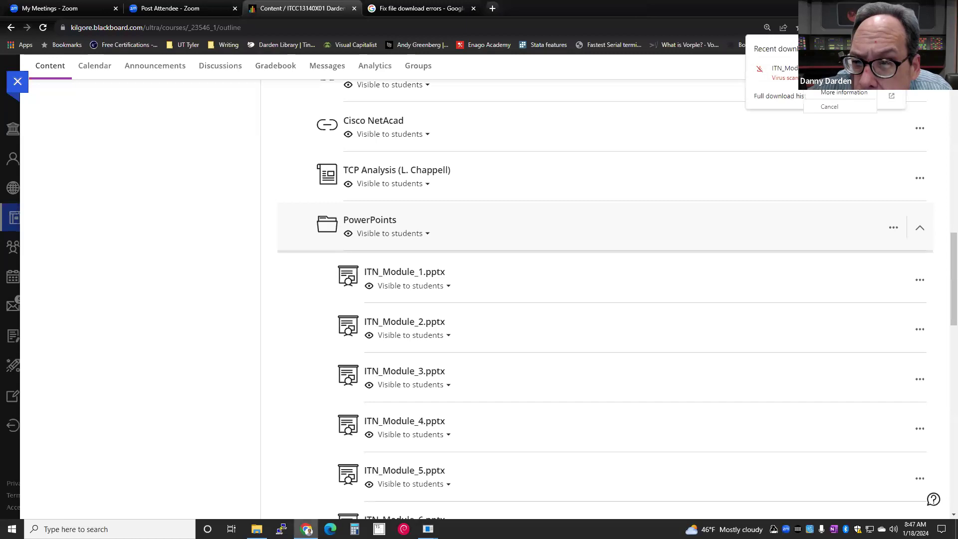
left_click(822, 93)
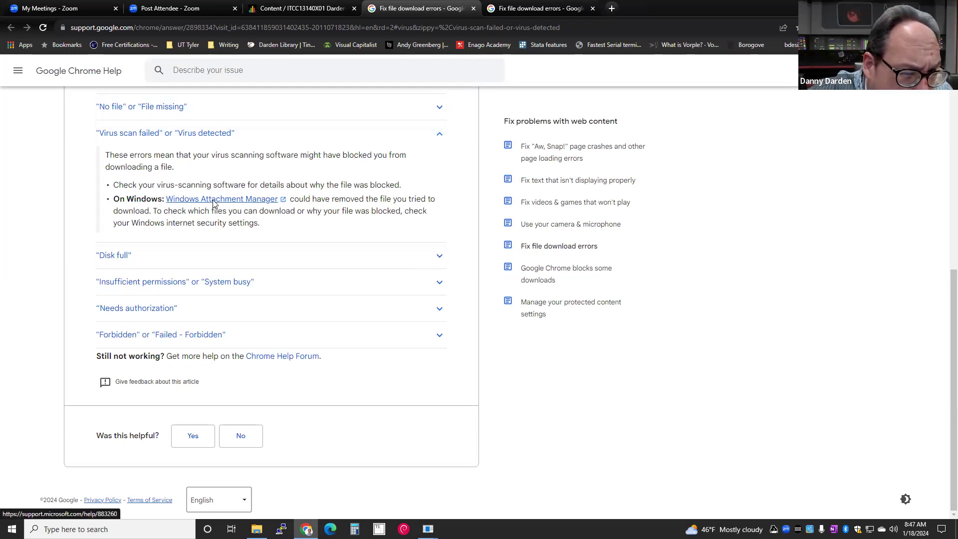
- Open the Windows Attachment Manager support article and scroll to its blocked-download workarounds
left_click(214, 202)
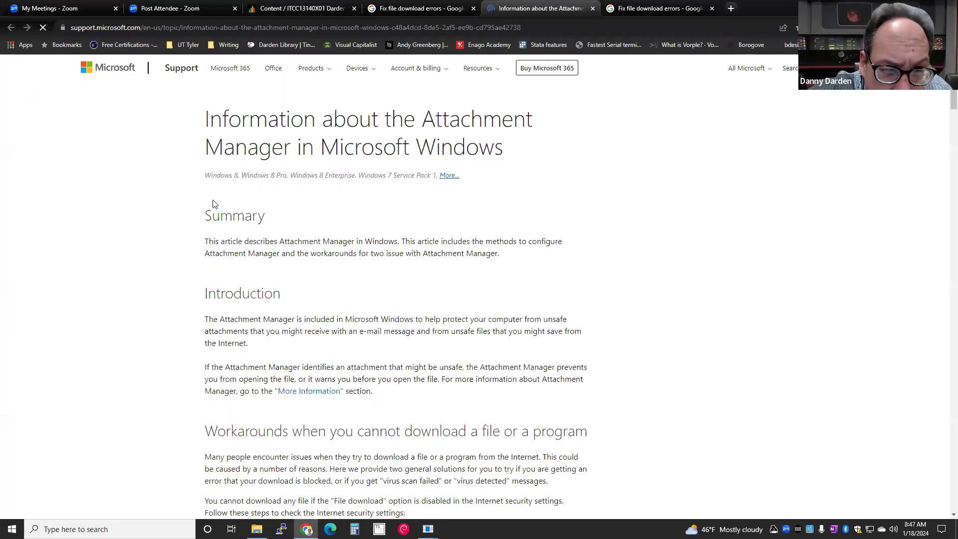
scroll(214, 203, "down", 4)
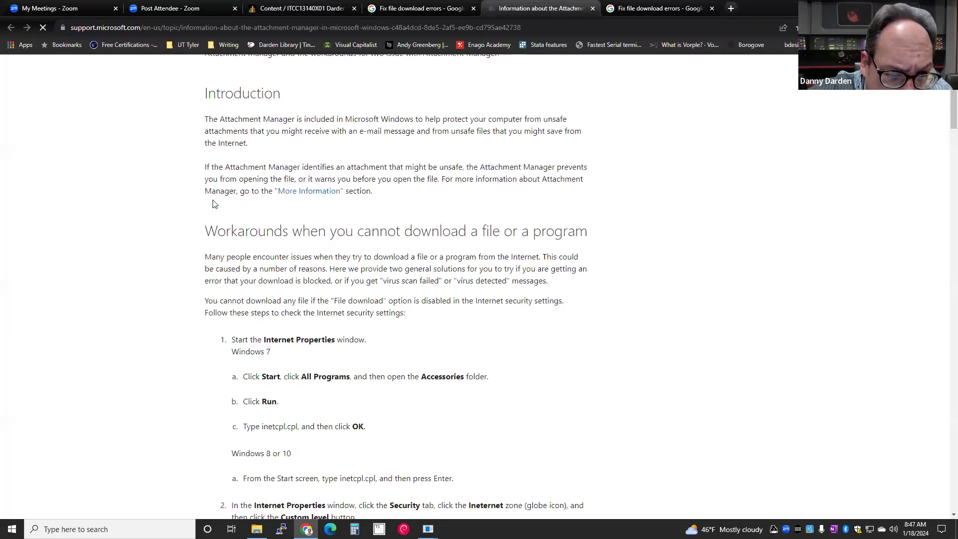
scroll(214, 204, "down", 2)
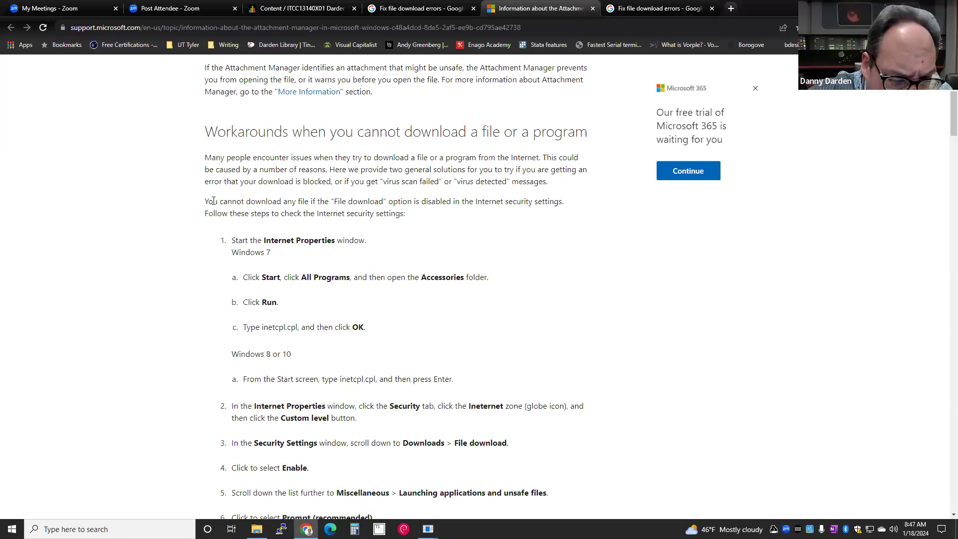
scroll(213, 201, "down", 1)
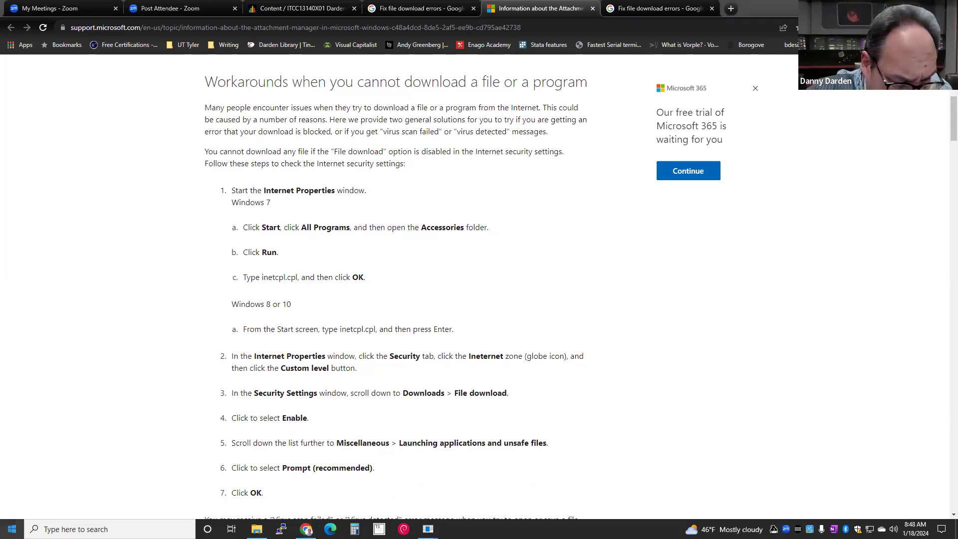
left_click(2, 522)
- Open Internet Properties' Security tab by searching 'internet proper' in Windows Settings
type("sett")
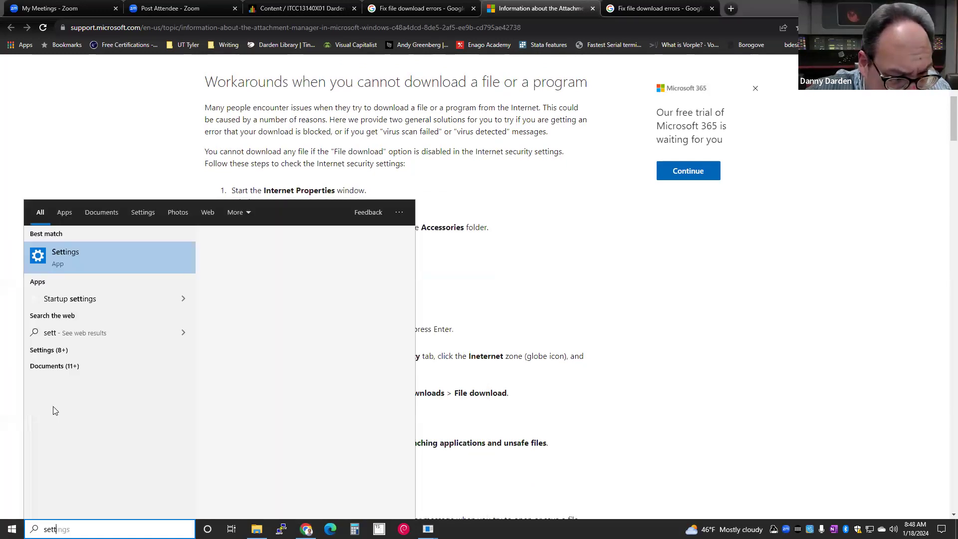
type("ings")
left_click(65, 269)
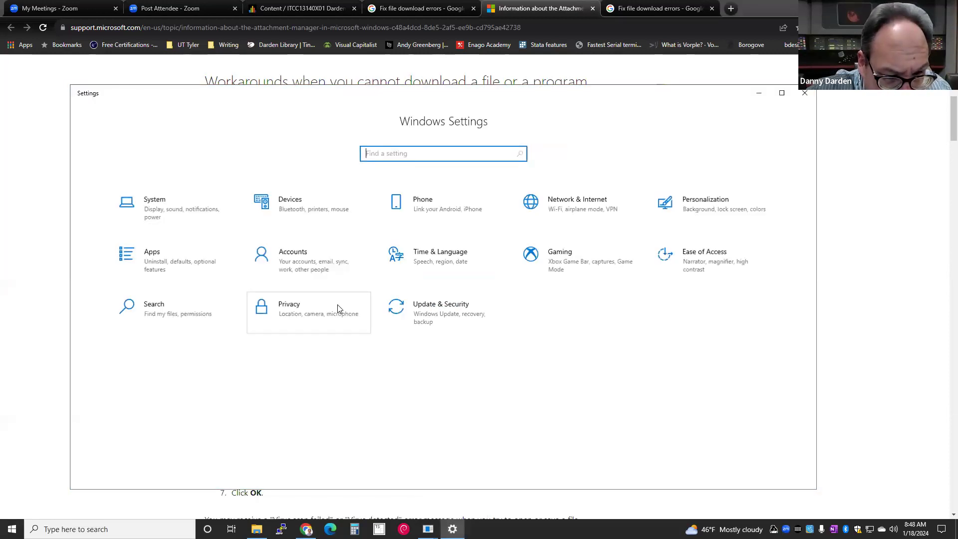
type("internet proper")
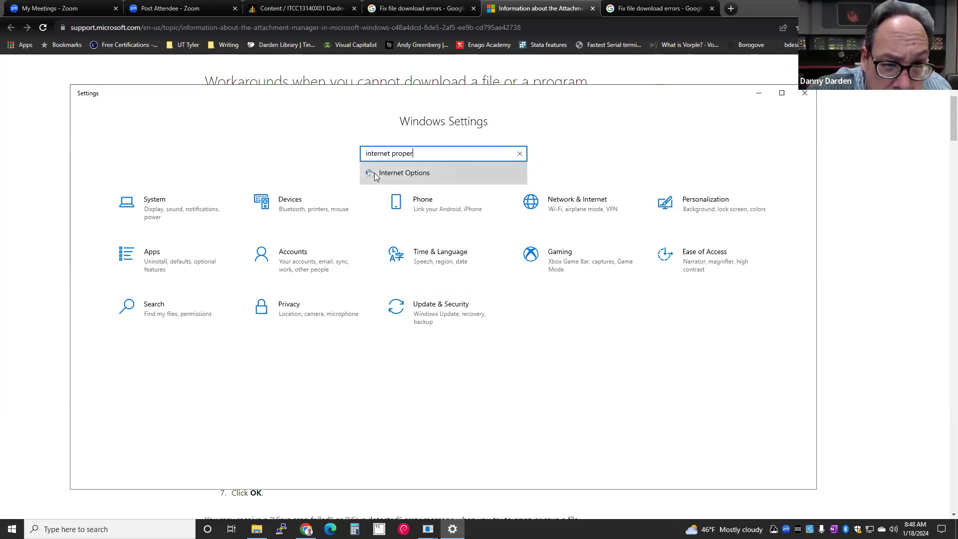
left_click(375, 173)
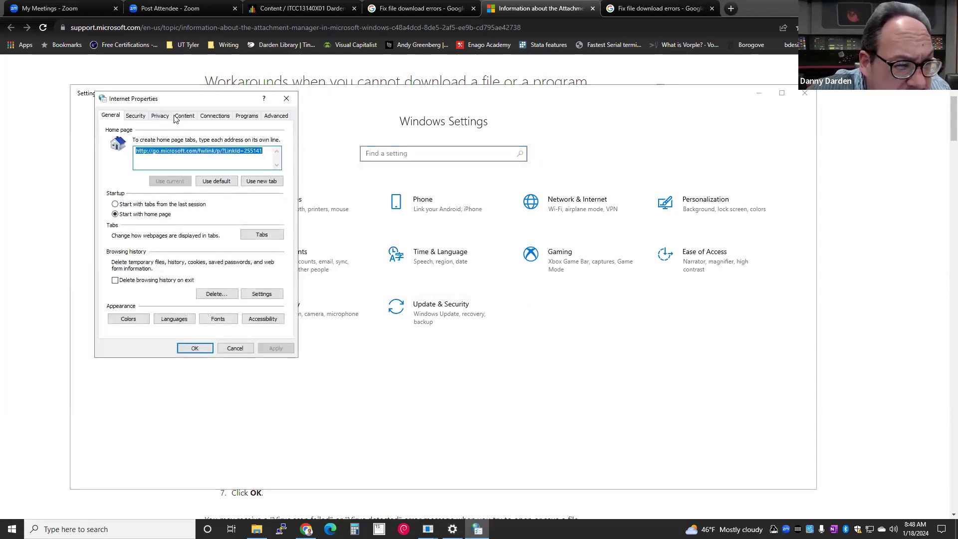
left_click(135, 116)
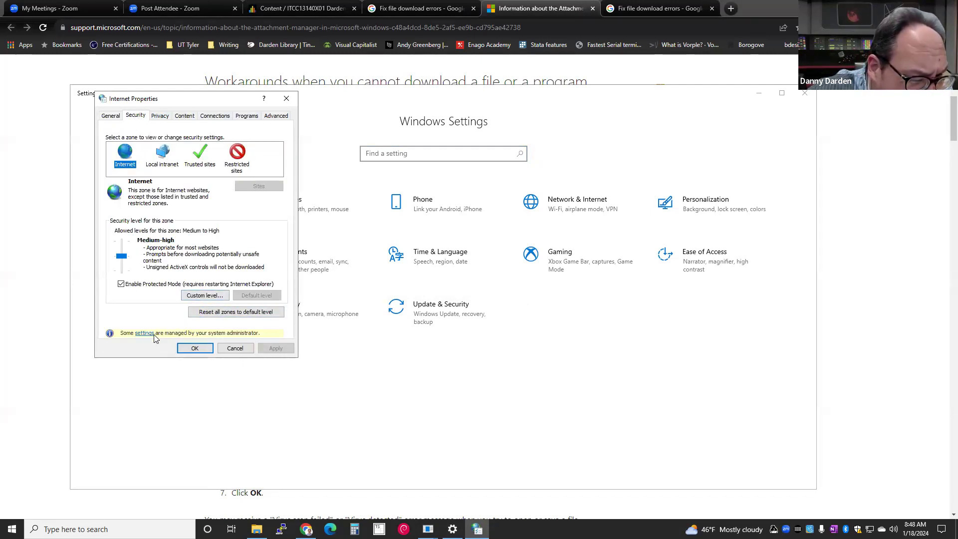
- Set the Internet zone's custom File download option to Disable, confirm, and apply
left_click(198, 298)
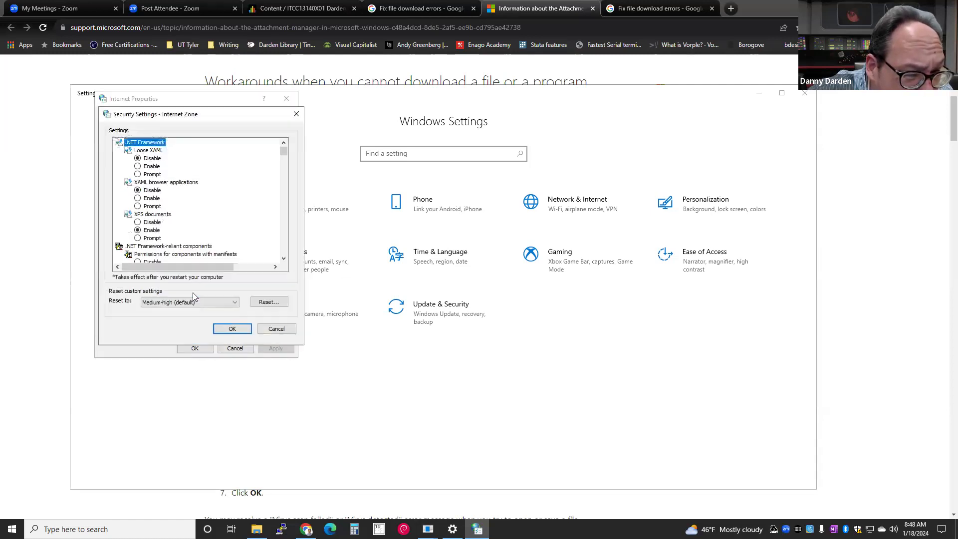
scroll(209, 218, "down", 5)
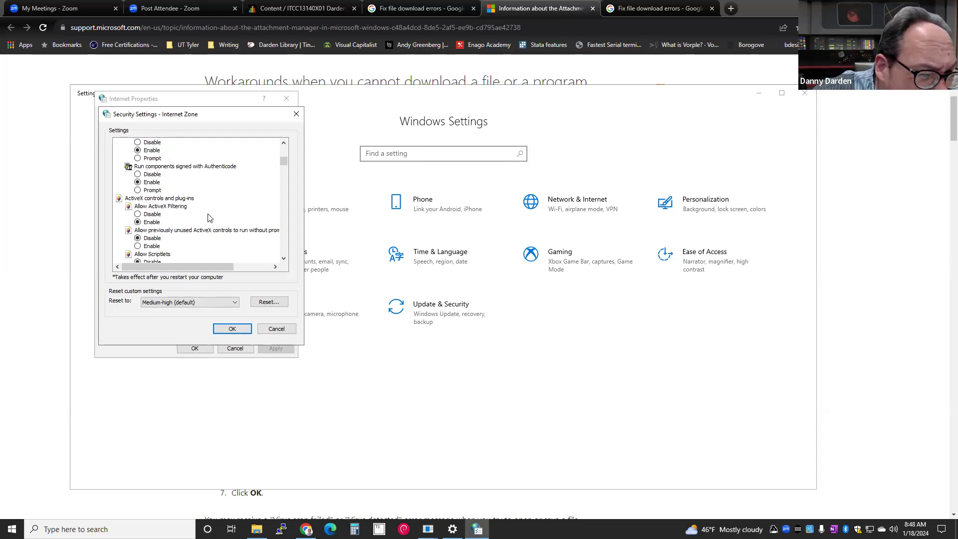
scroll(209, 218, "down", 6)
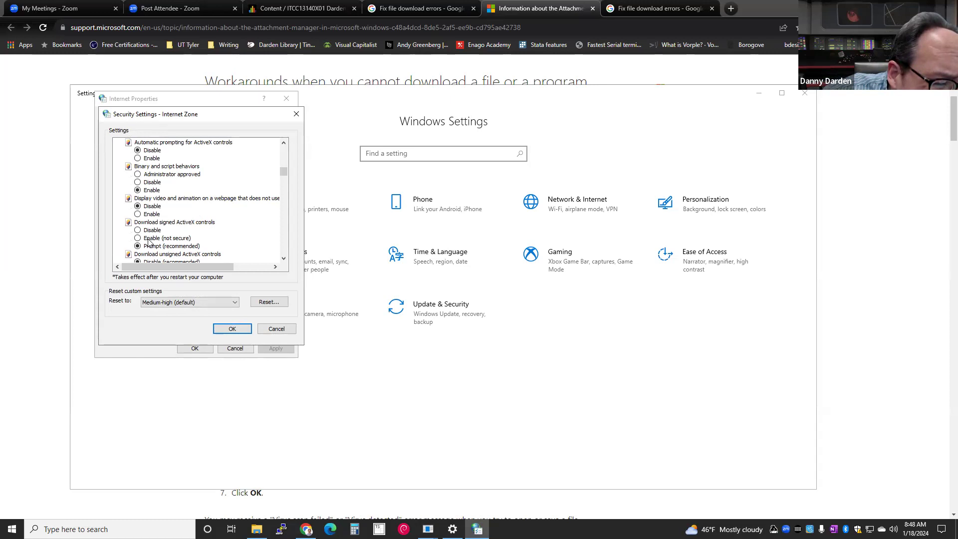
scroll(148, 242, "down", 2)
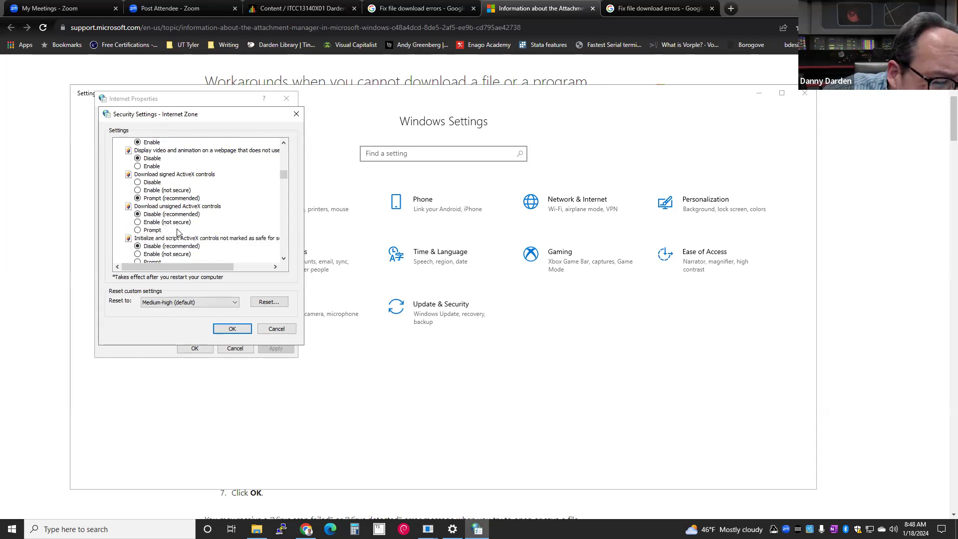
scroll(204, 233, "down", 3)
scroll(204, 232, "down", 4)
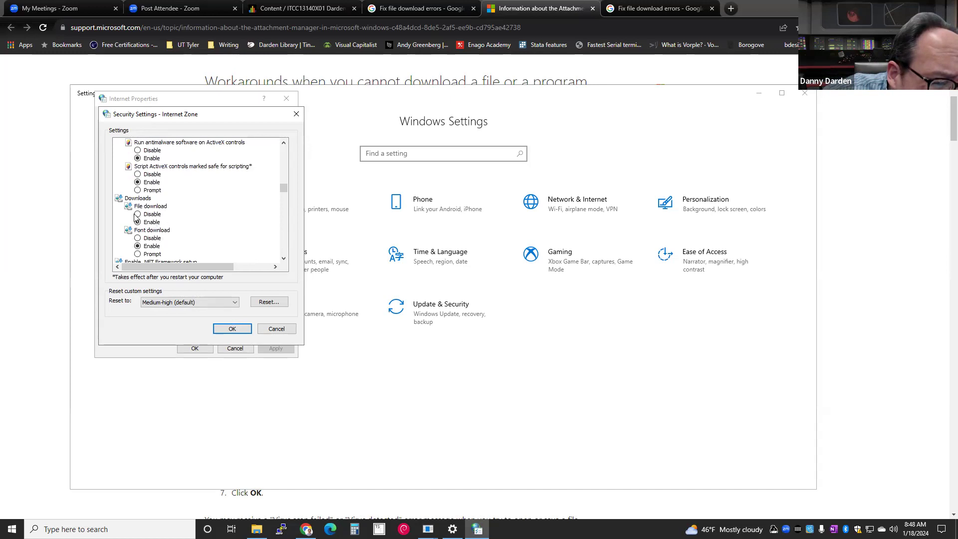
left_click(137, 214)
scroll(192, 255, "down", 2)
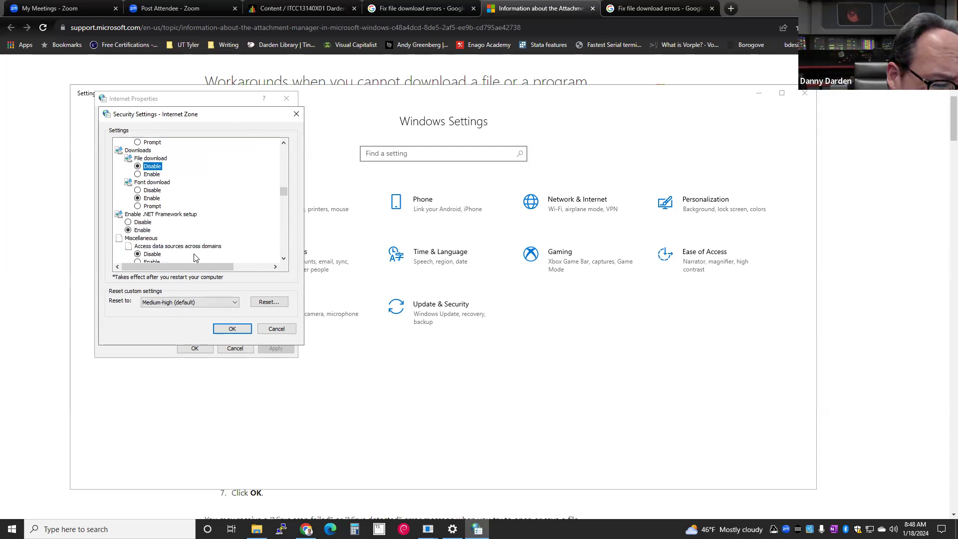
scroll(195, 257, "down", 10)
scroll(195, 254, "down", 12)
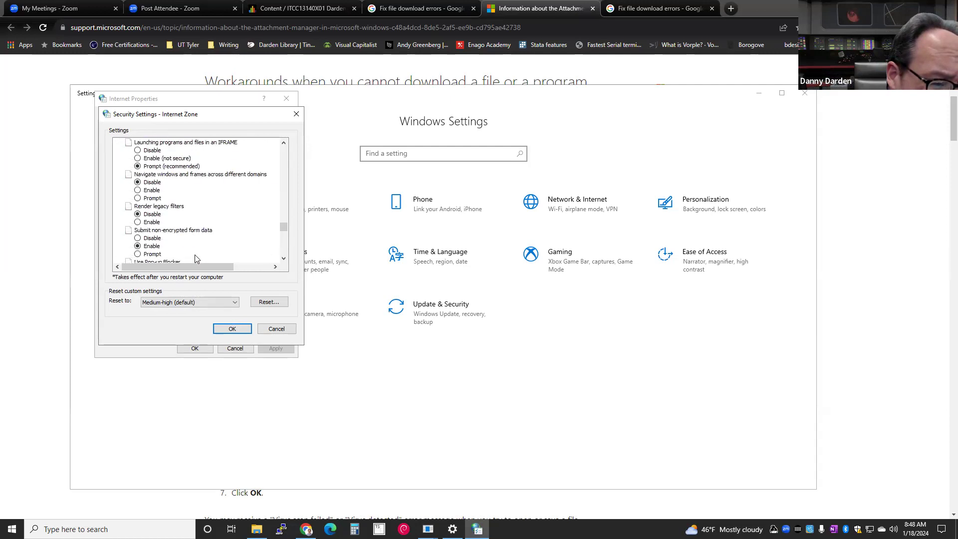
left_click(238, 333)
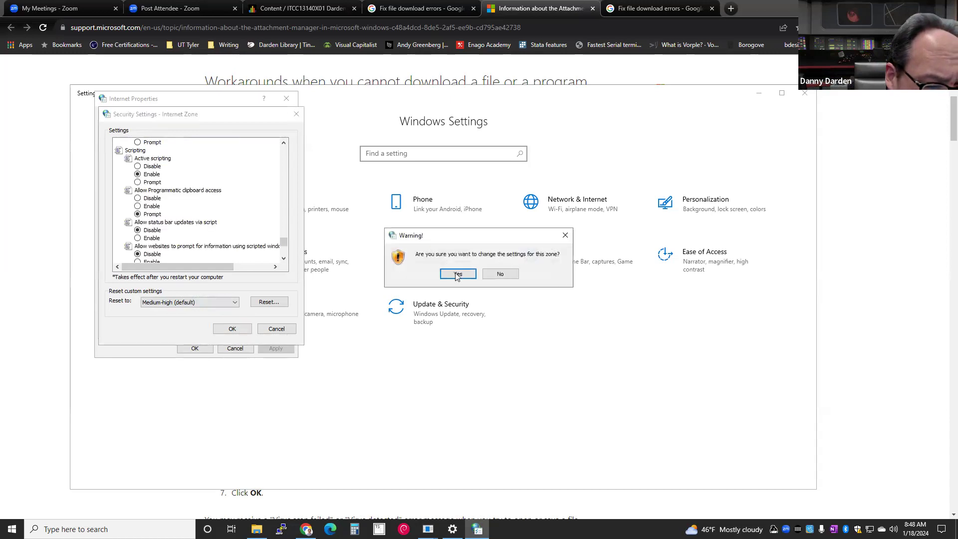
left_click(458, 275)
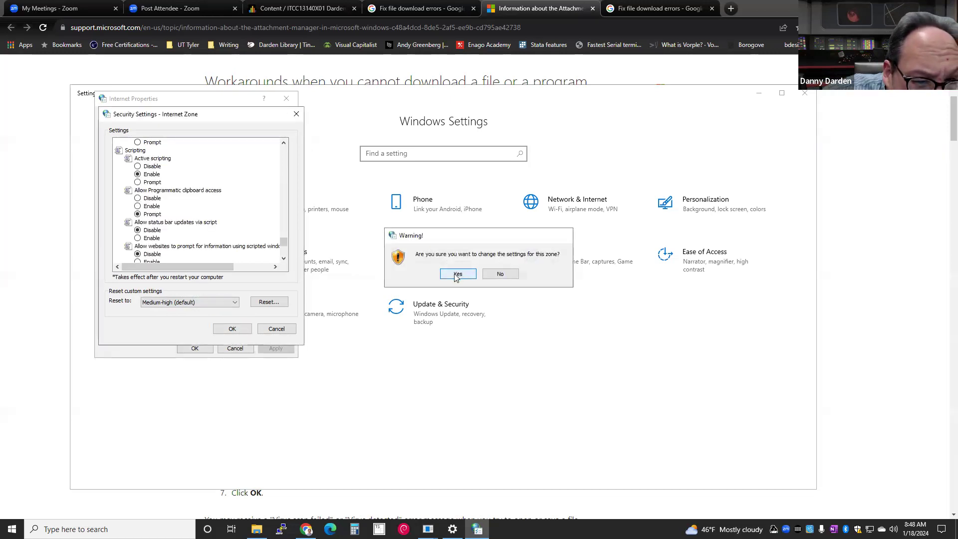
left_click(275, 348)
left_click(193, 349)
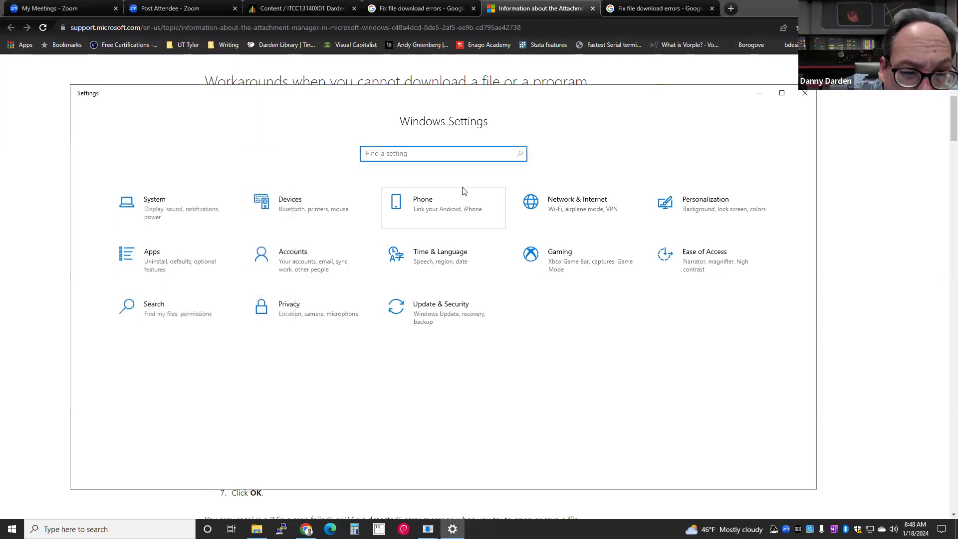
- Close Settings, return to the Blackboard content tab, and reopen the ITN_Module_2.pptx preview
left_click(809, 96)
left_click(898, 27)
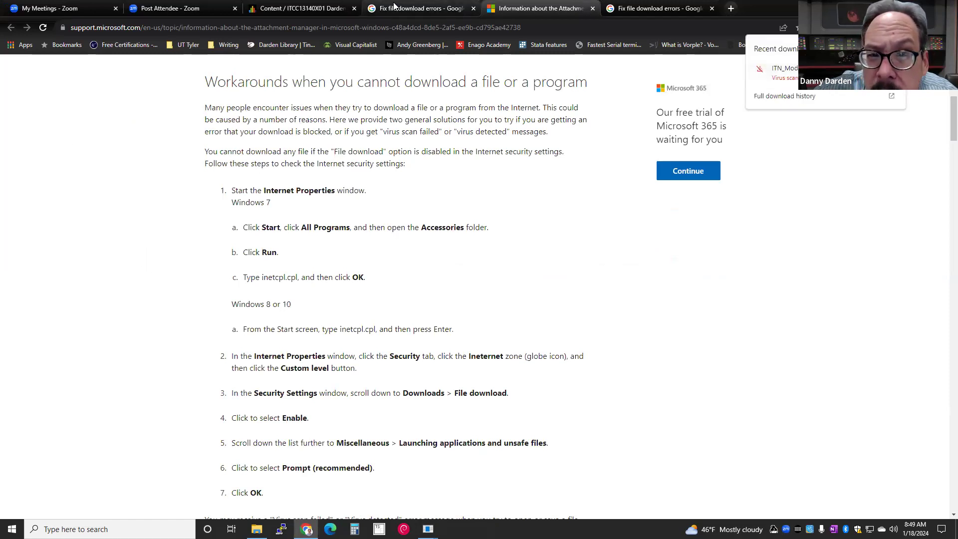
left_click(271, 9)
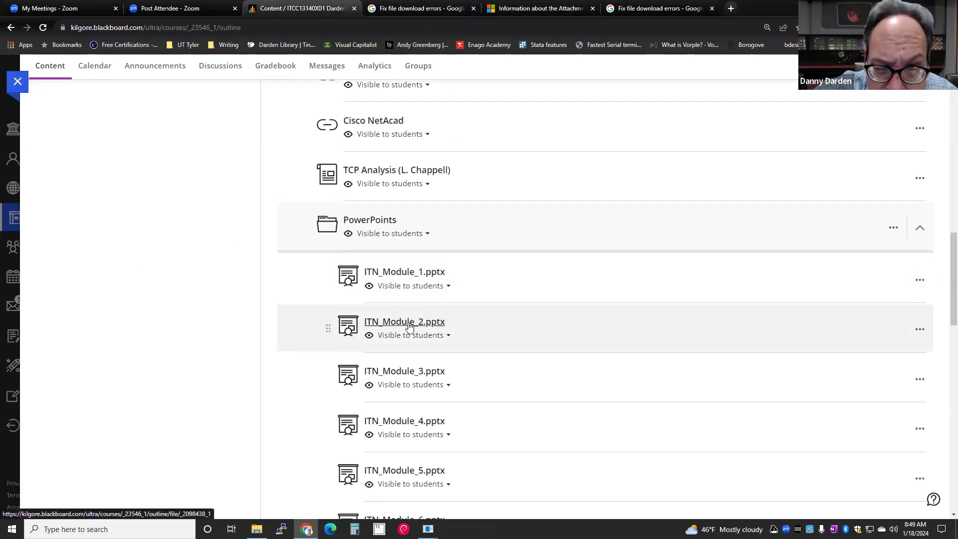
left_click(408, 323)
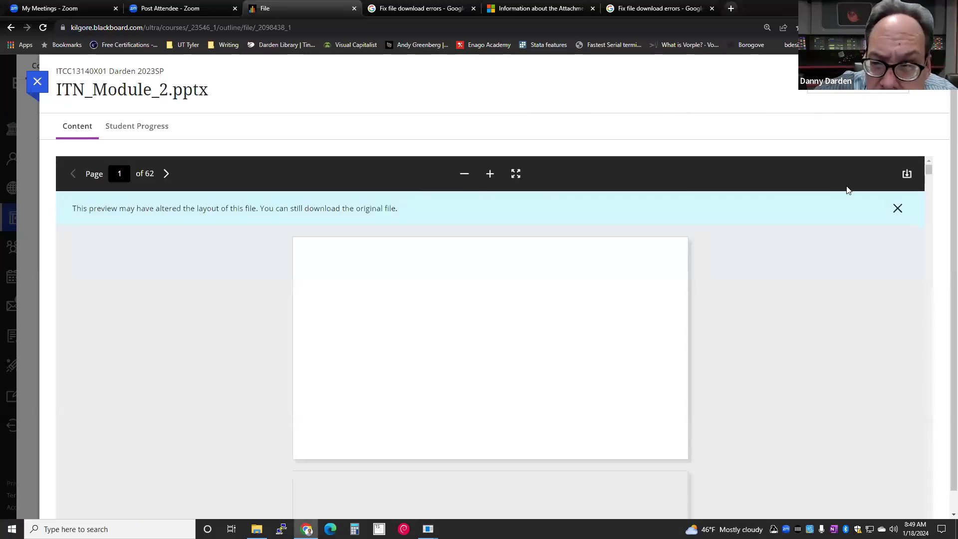
- Save ITN_Module_2.pptx into Temp Files again and open Chrome's help on its virus-scan failure
left_click(906, 169)
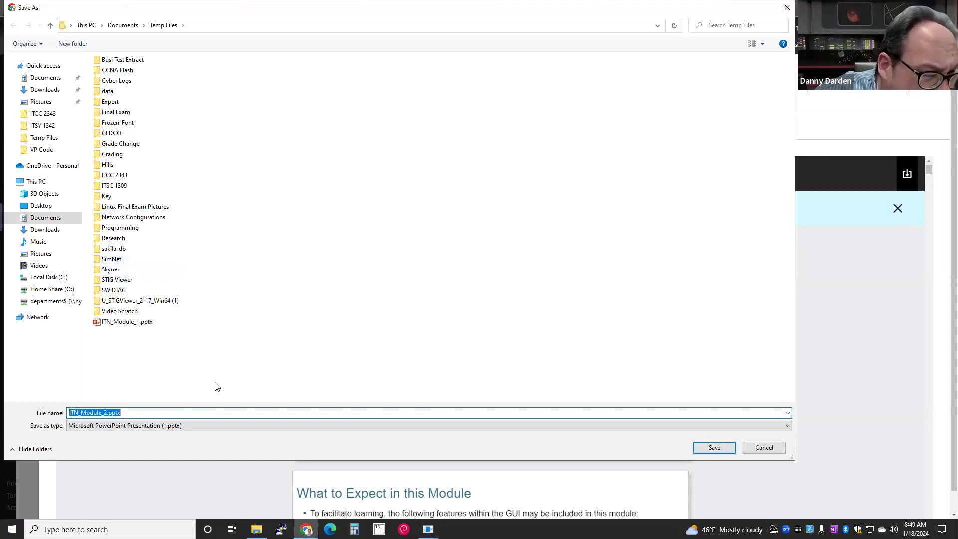
left_click(708, 449)
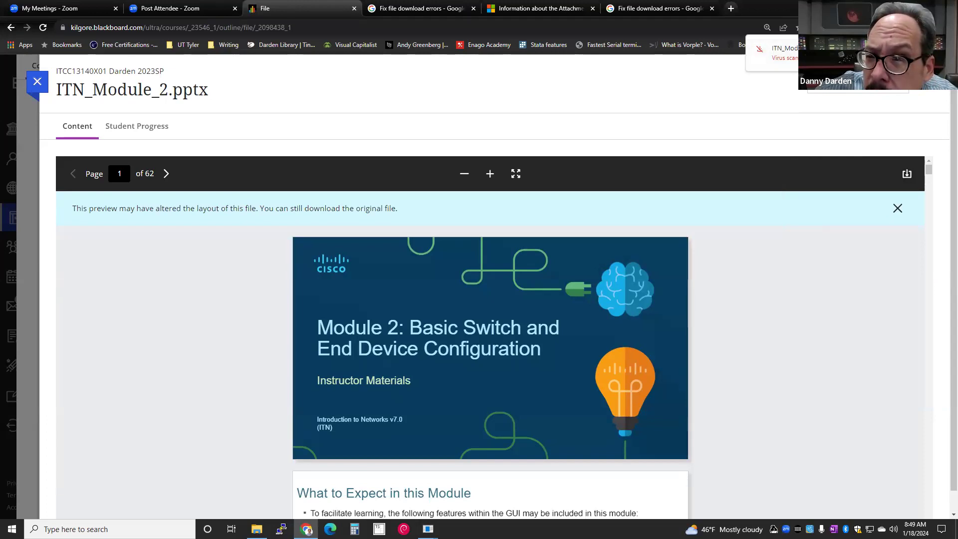
right_click(786, 63)
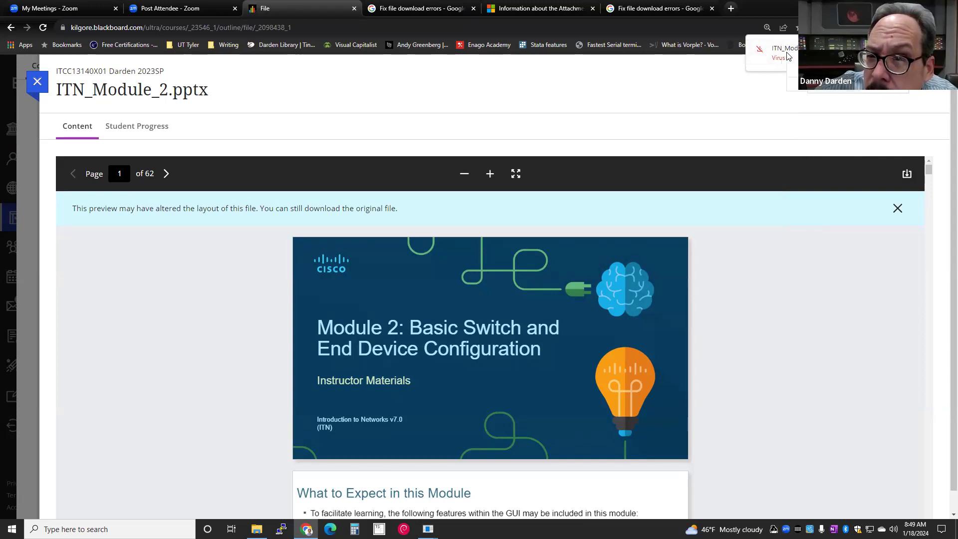
left_click(775, 76)
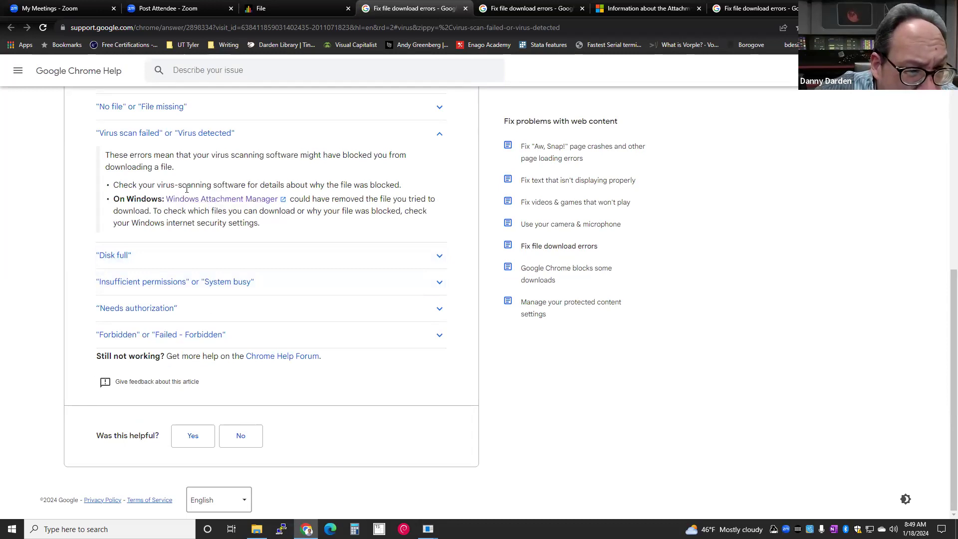
- Highlight the virus-scanning advice, then search Settings for 'virus' to reach Virus & threat protection
left_click_drag(186, 186, 206, 186)
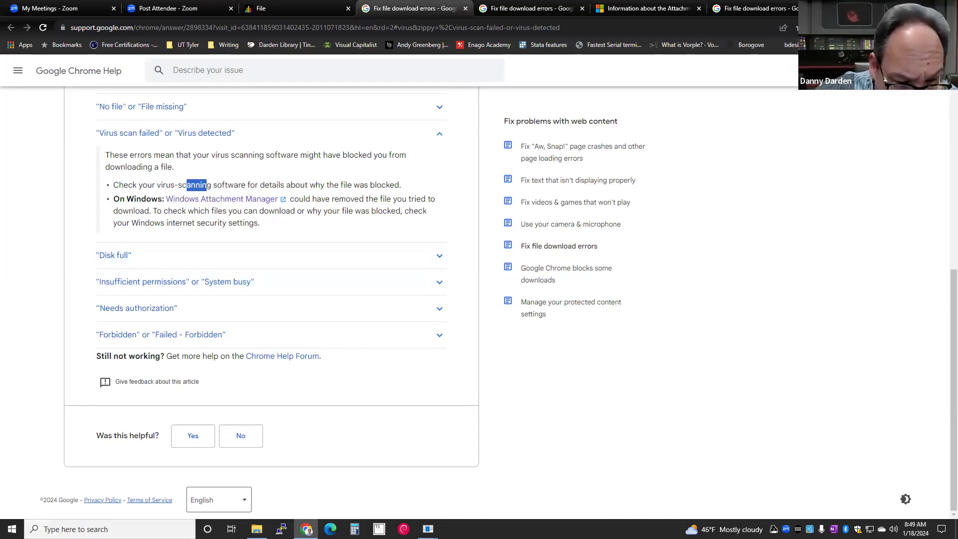
left_click(11, 529)
mouse_move(15, 469)
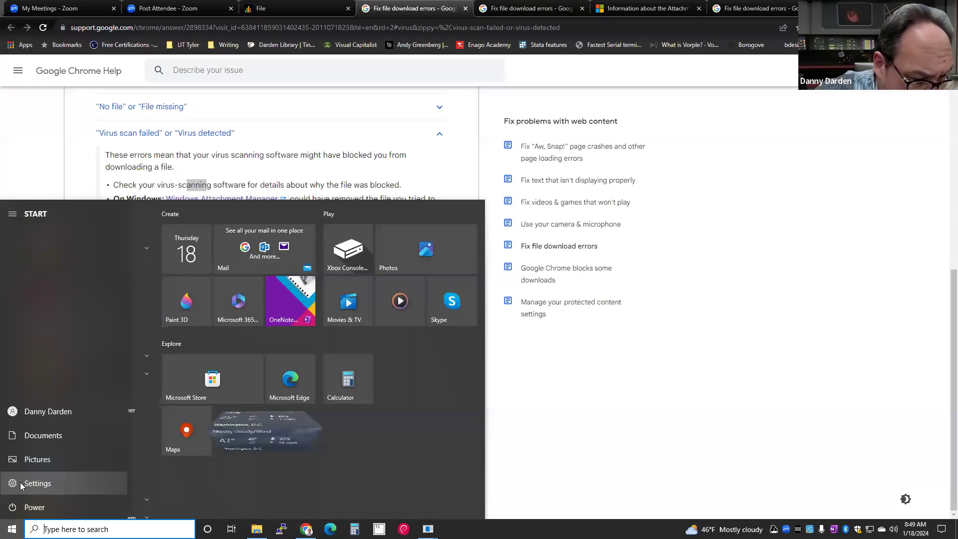
left_click(30, 481)
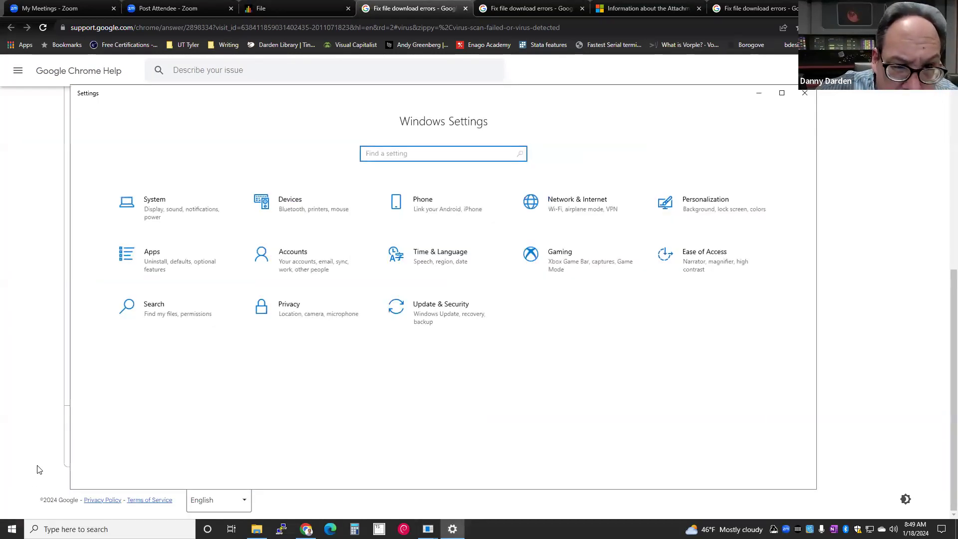
type("virus")
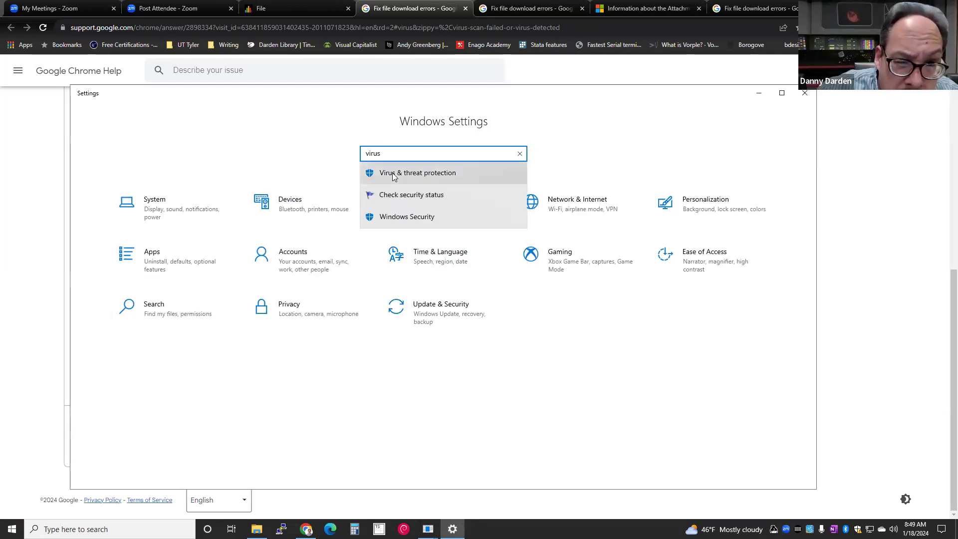
left_click(392, 175)
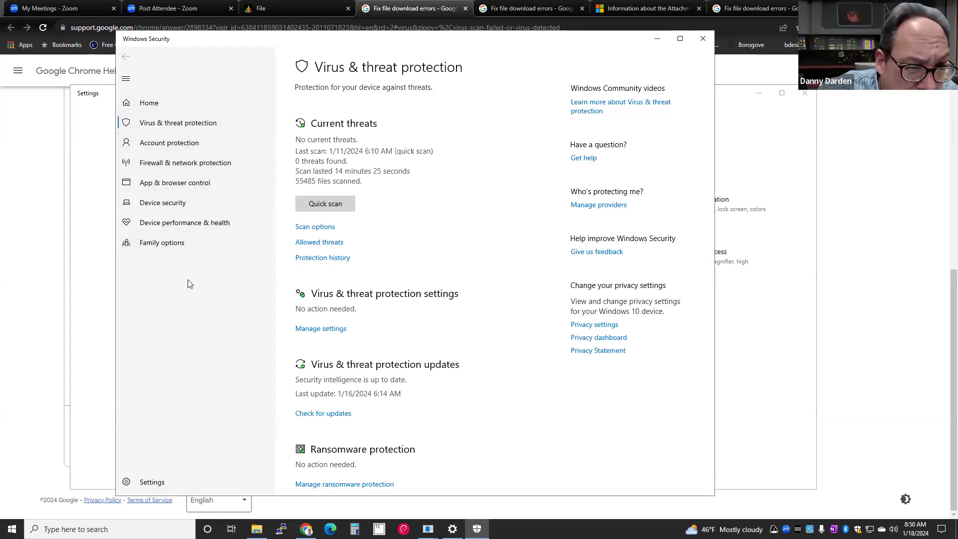
- Browse the Virus & threat protection settings, go back, and close Windows Security
scroll(309, 302, "down", 1)
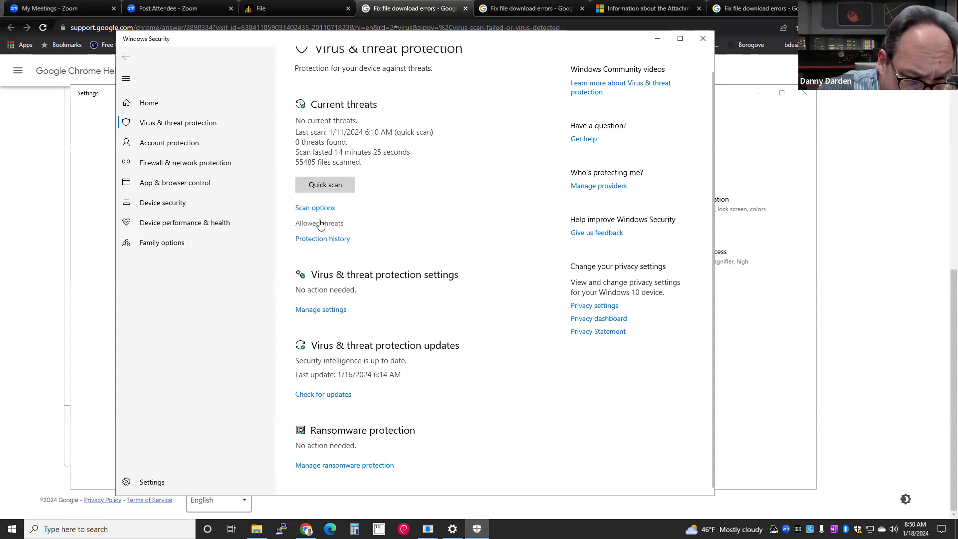
scroll(305, 313, "up", 1)
left_click(305, 310)
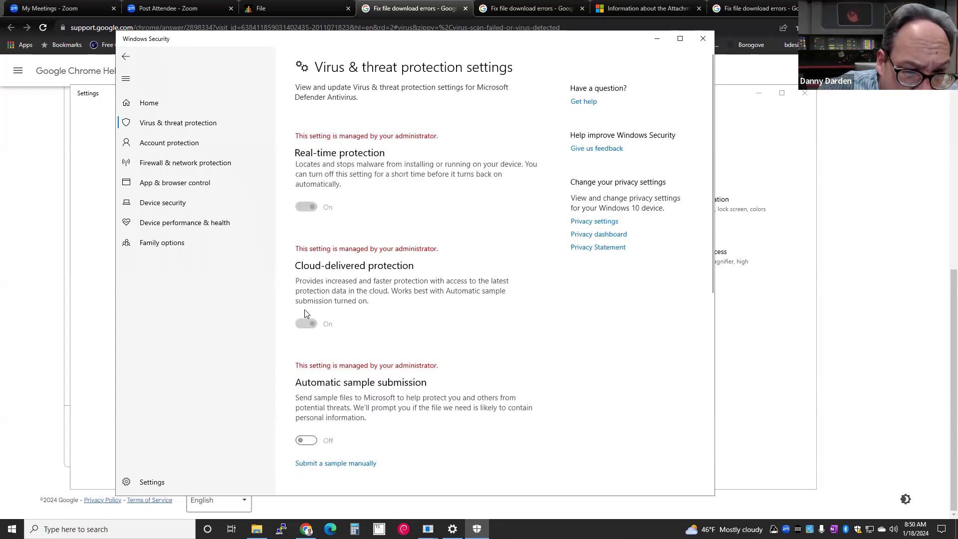
scroll(306, 313, "down", 5)
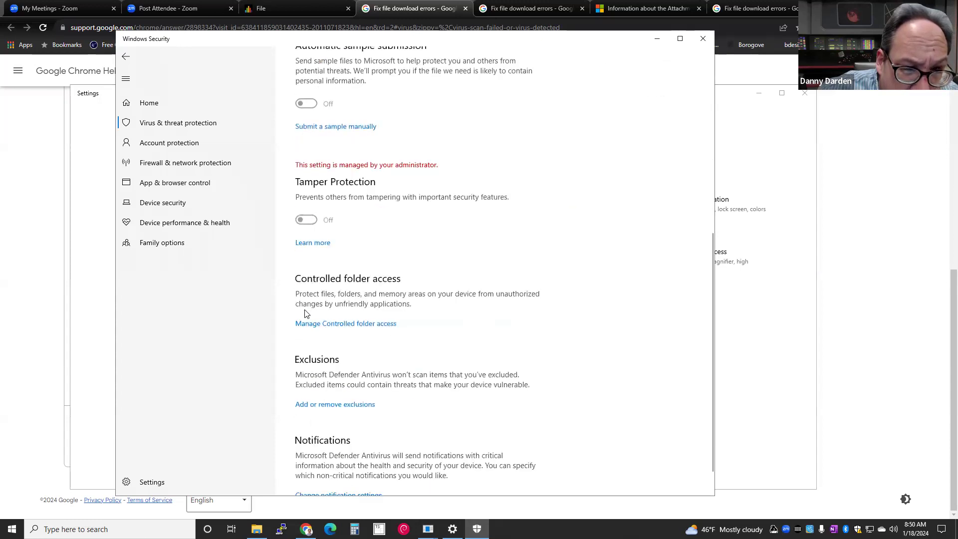
scroll(307, 314, "up", 2)
scroll(305, 314, "down", 3)
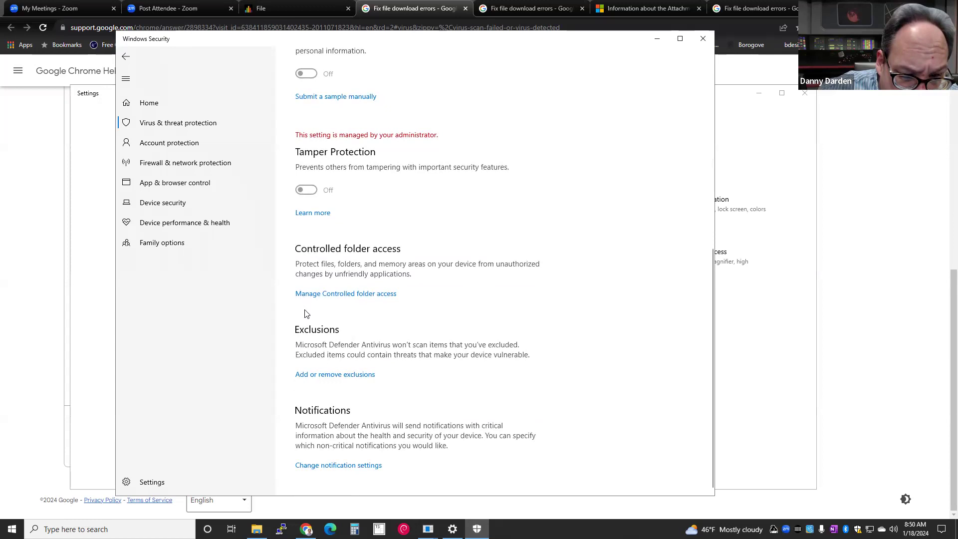
scroll(306, 314, "up", 5)
left_click(126, 58)
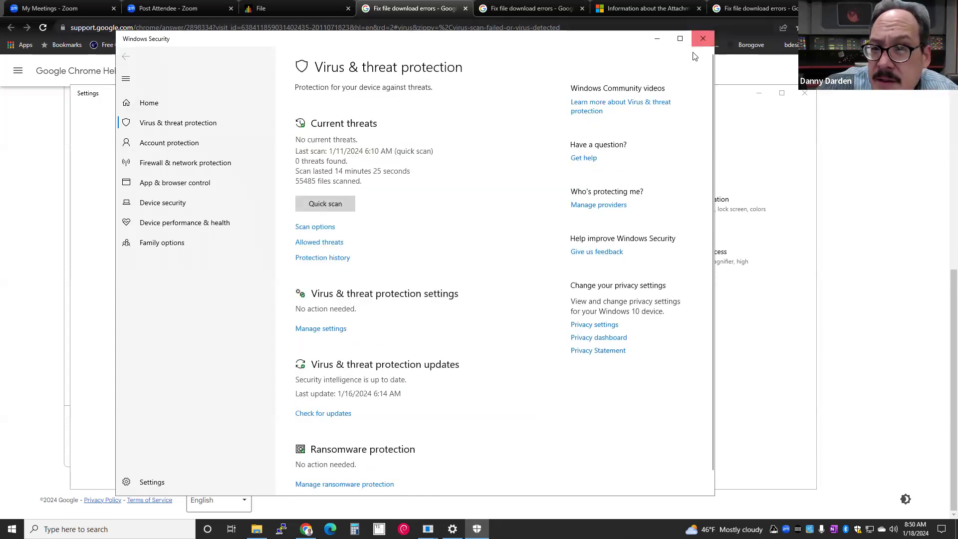
left_click(702, 39)
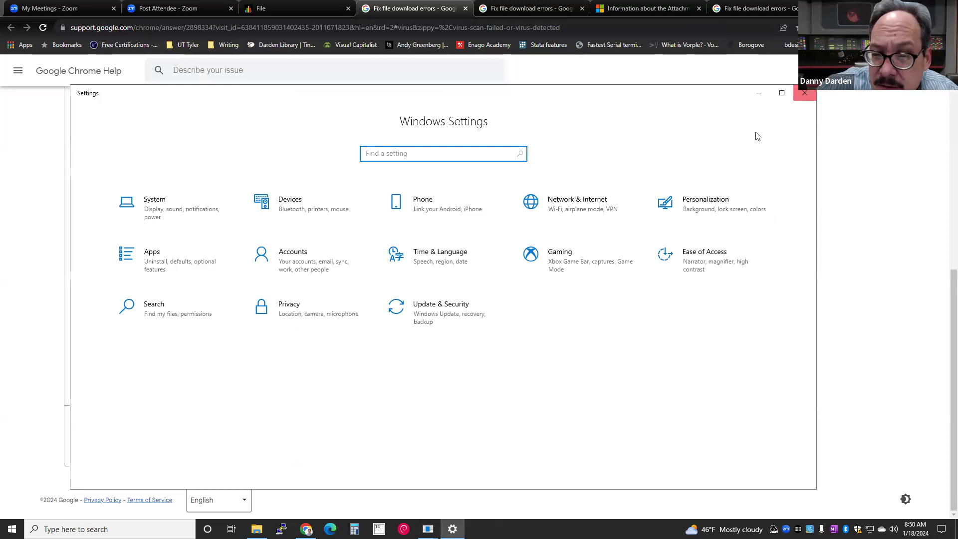
- Open ITN_Module_2.pptx from Old Course to Delete > 13 Fall 2022-23 > F02 ITCC 1314 > PowerPoints
left_click(804, 93)
left_click(257, 529)
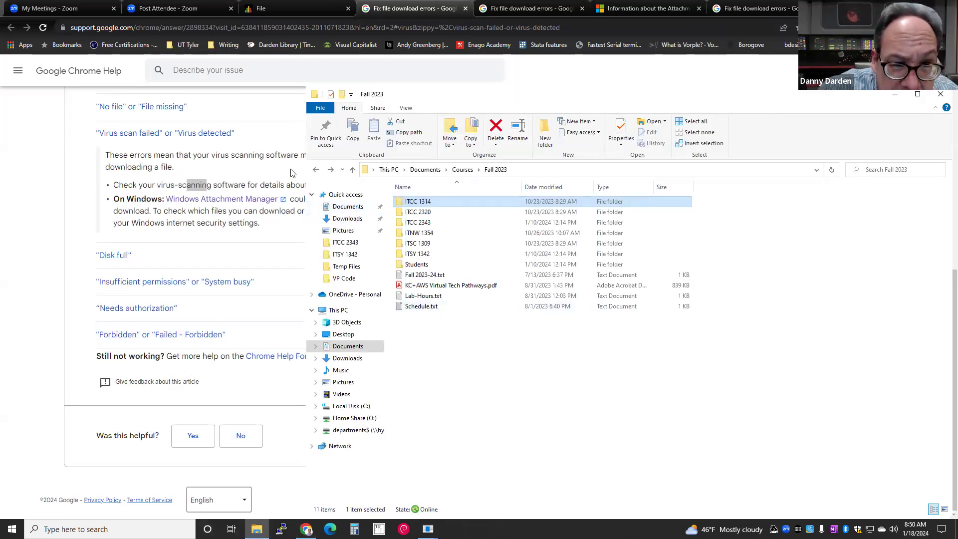
left_click(317, 170)
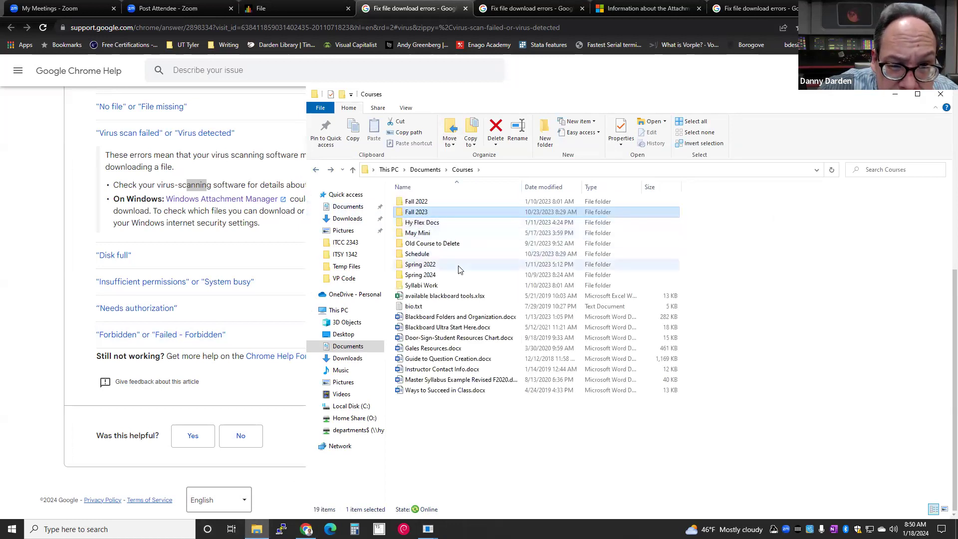
double_click(433, 244)
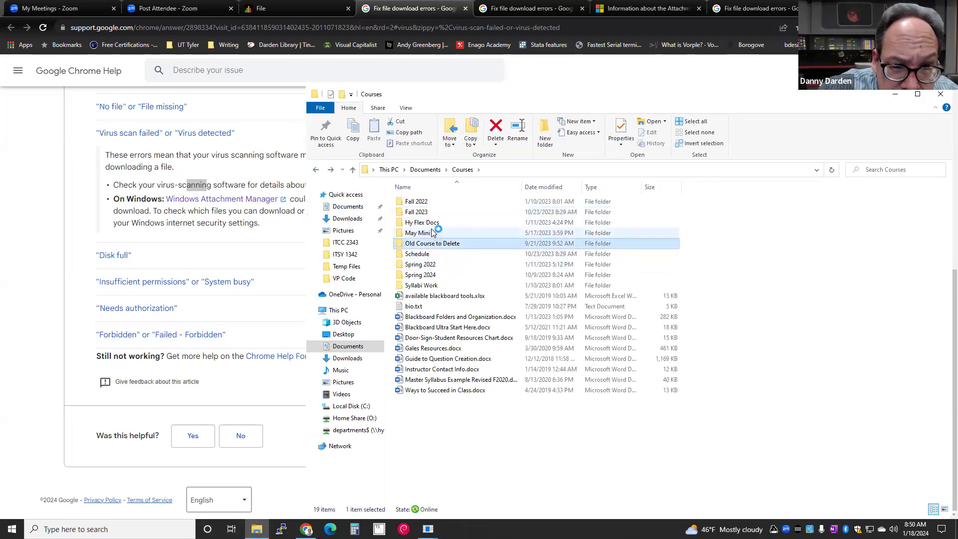
left_click(431, 204)
double_click(431, 203)
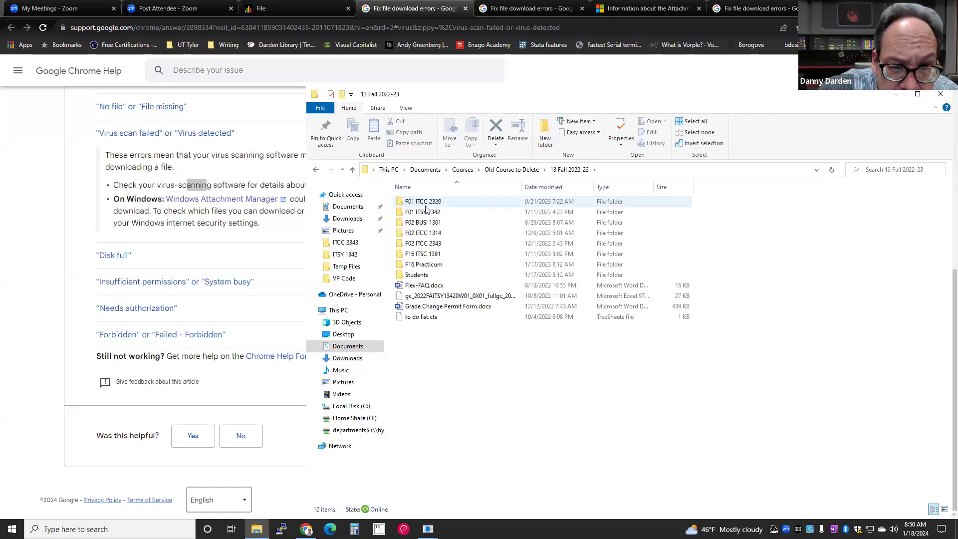
double_click(414, 233)
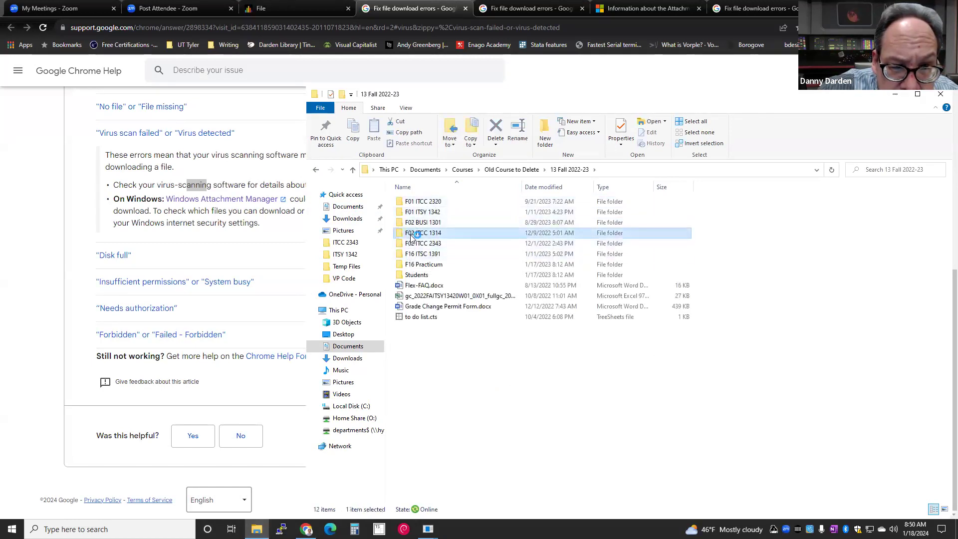
double_click(421, 223)
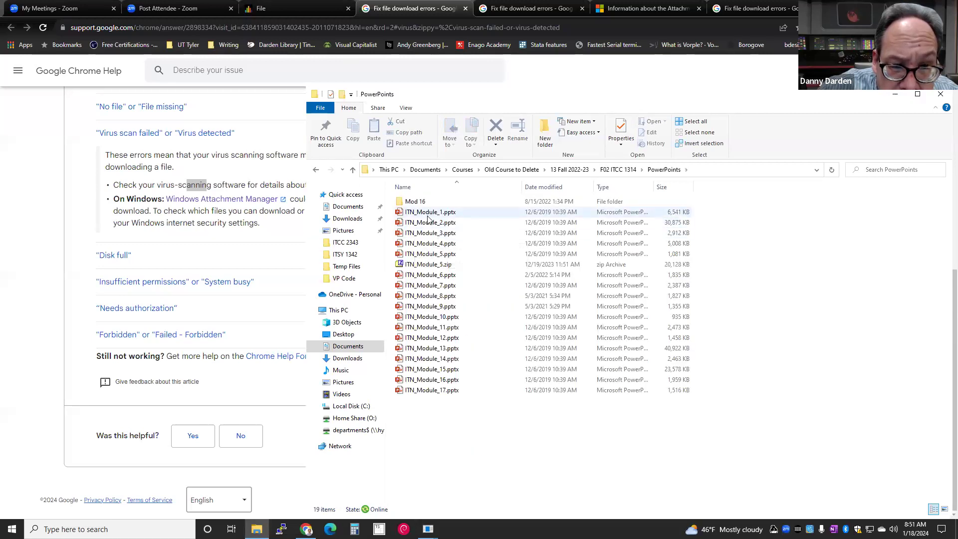
double_click(427, 225)
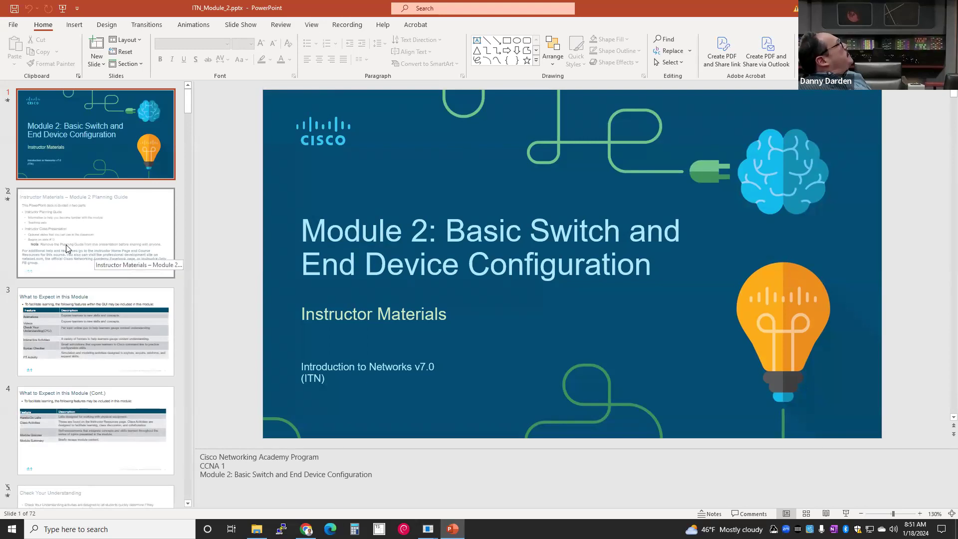
- View activity slides 6, 7 and 8, ending back on slide 6 'Module 2: Activities'
scroll(90, 248, "down", 3)
scroll(91, 248, "up", 3)
scroll(91, 248, "down", 6)
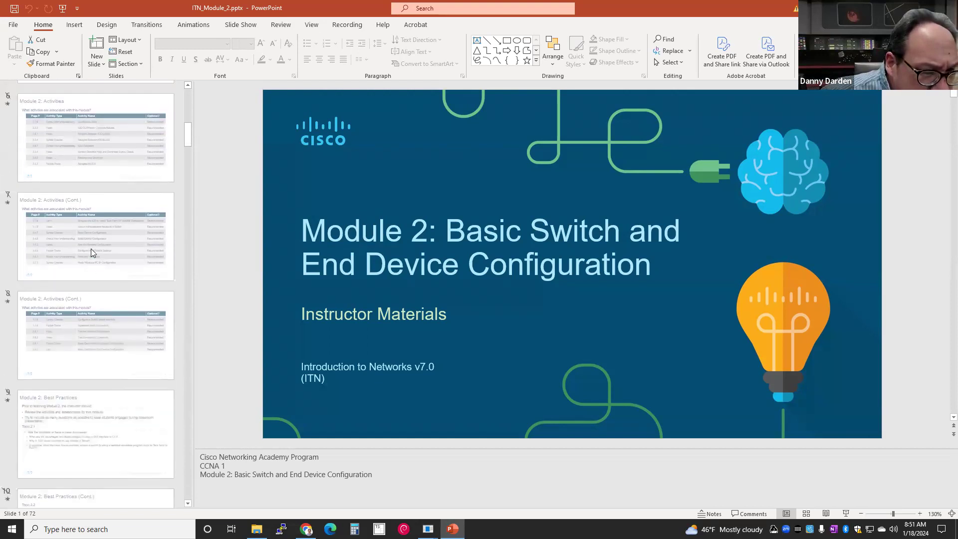
left_click(109, 156)
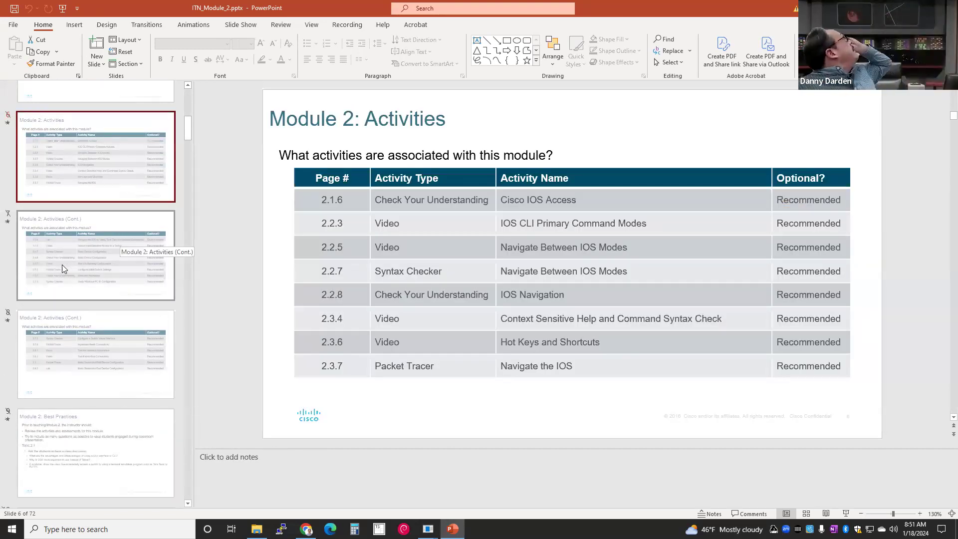
left_click(90, 277)
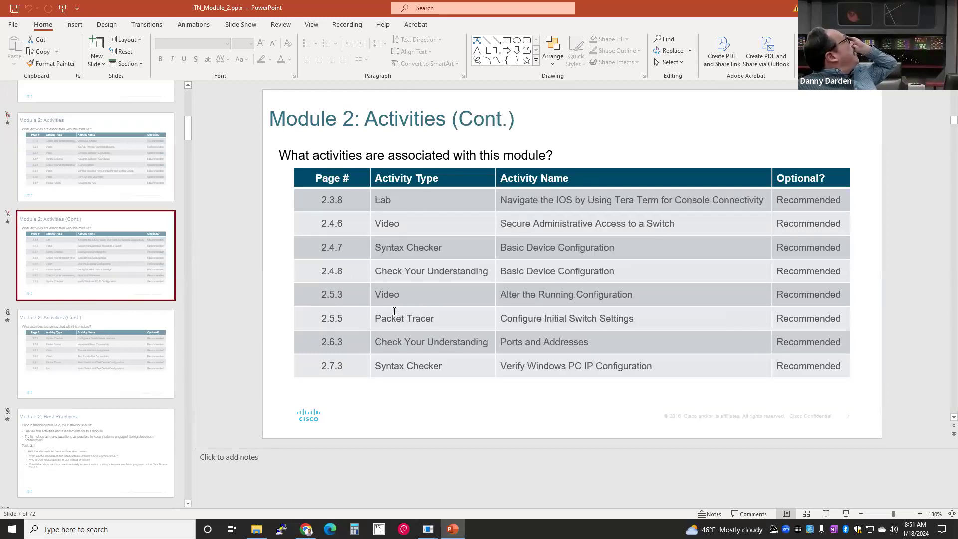
left_click(107, 359)
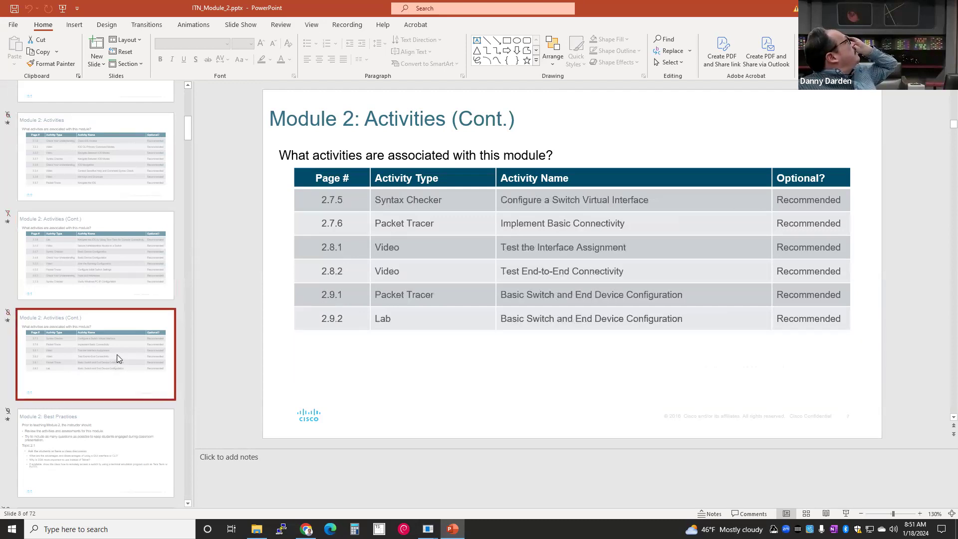
left_click(130, 186)
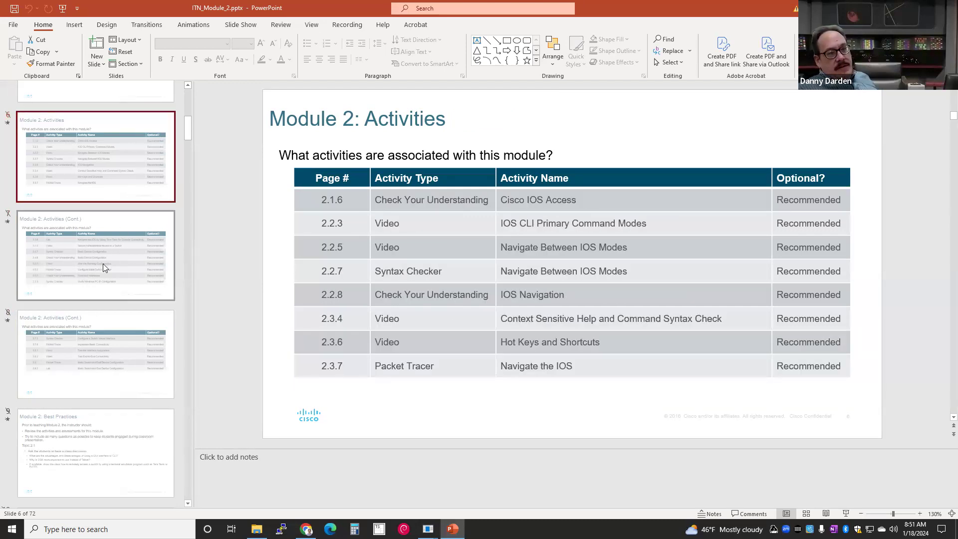
scroll(97, 288, "down", 20)
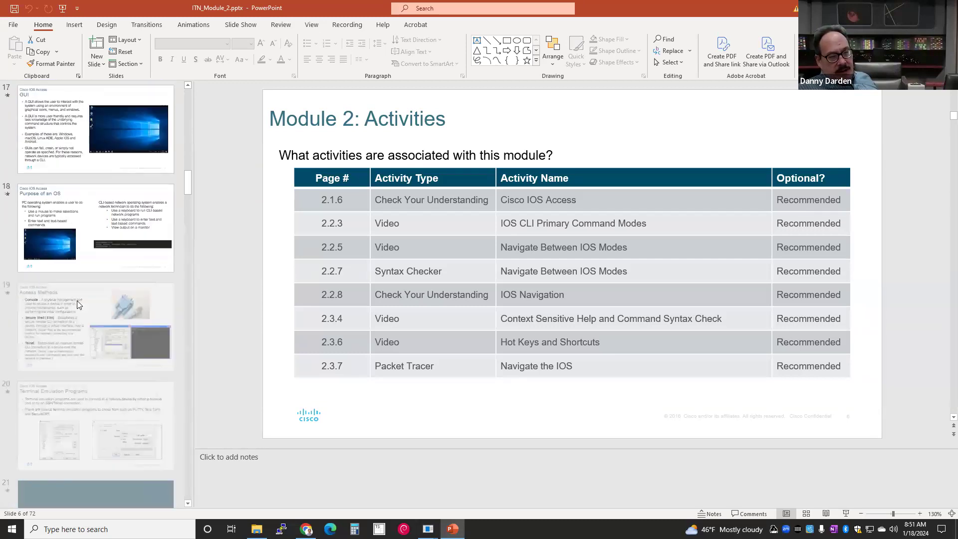
scroll(59, 316, "down", 18)
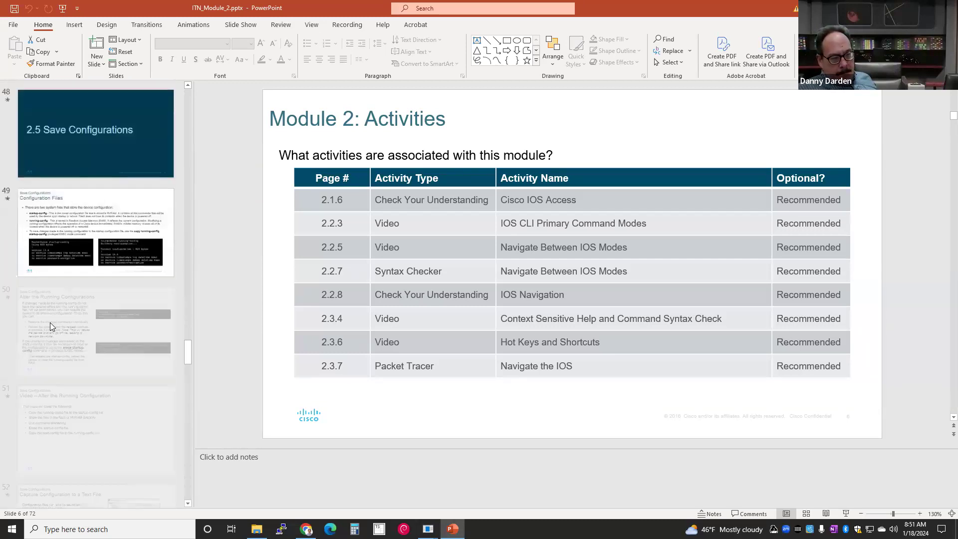
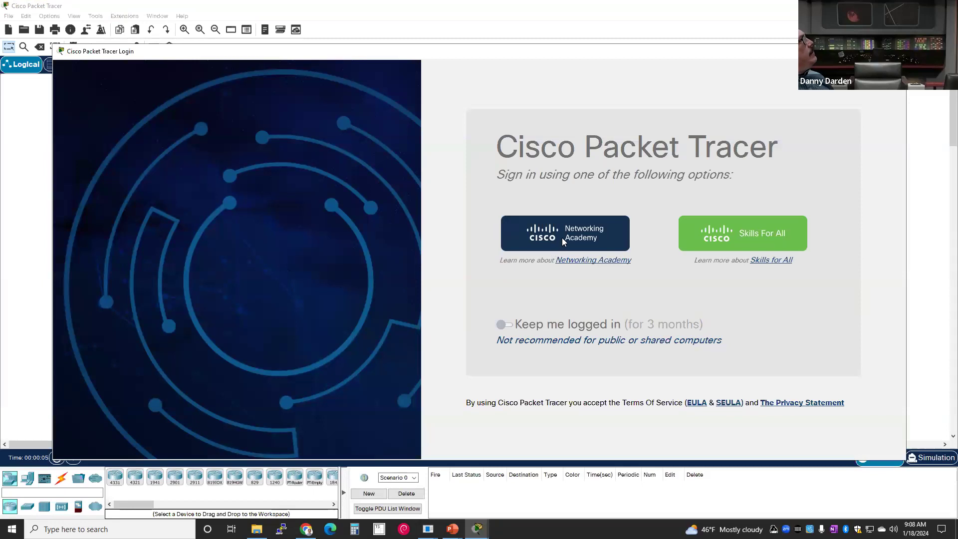
- Try signing in with the Networking Academy account e-mail and password, which gets rejected
left_click(559, 241)
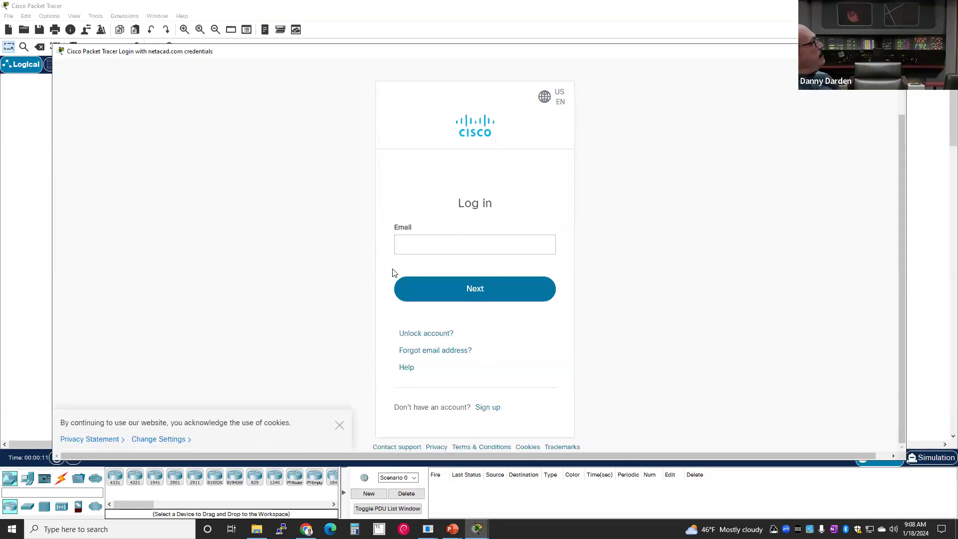
left_click(446, 239)
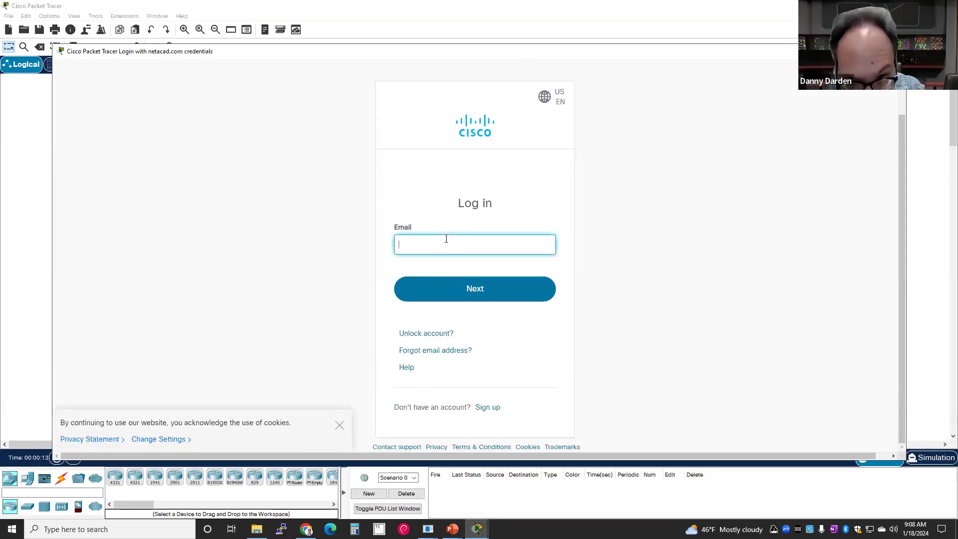
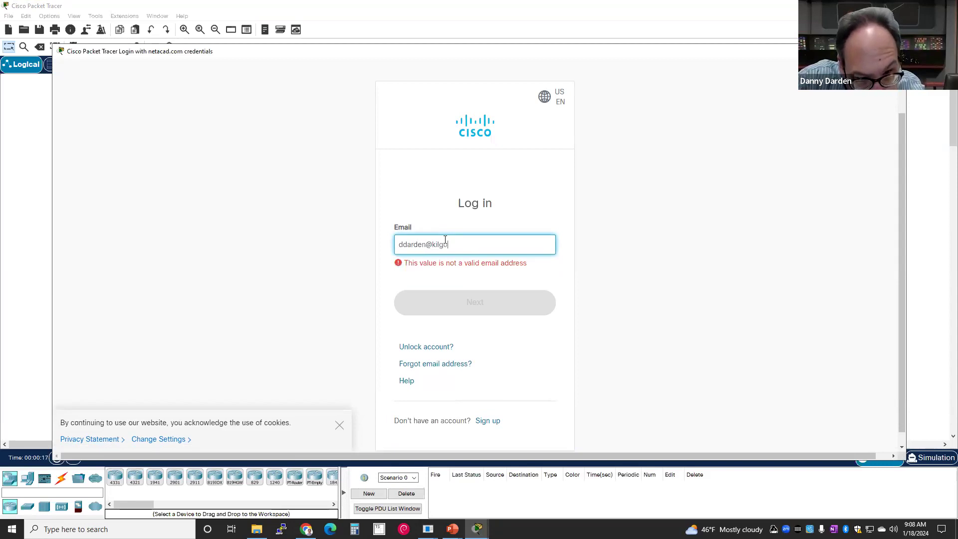
left_click(459, 281)
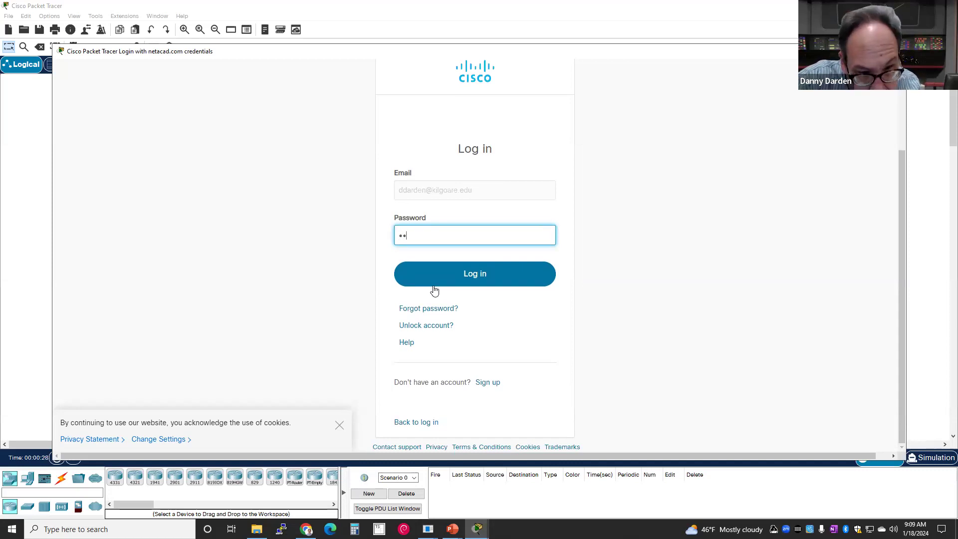
type("••")
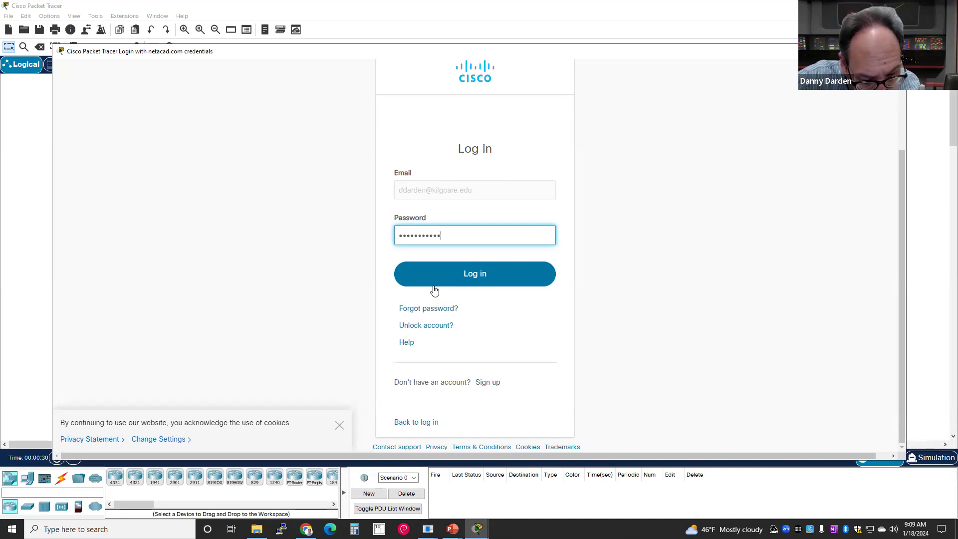
left_click(463, 269)
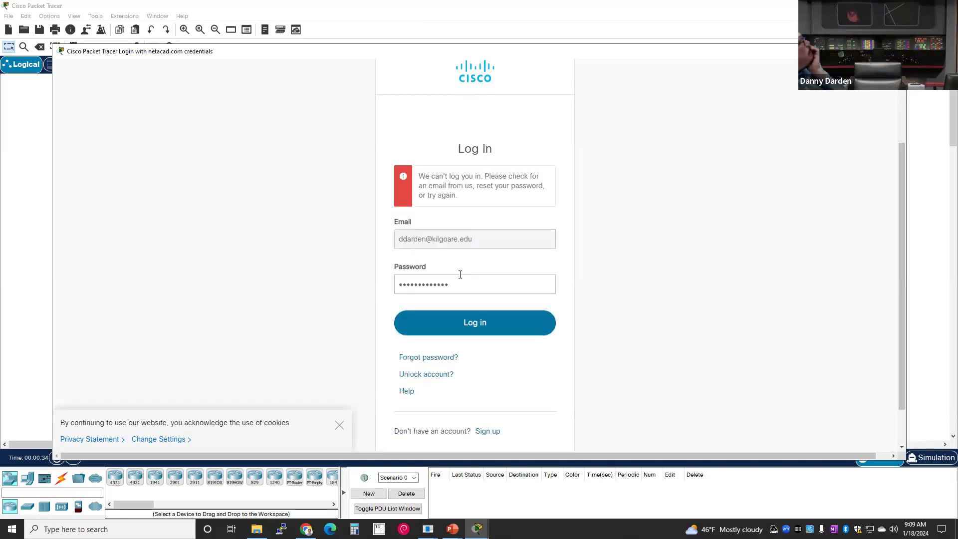
- Replace the entered password and retry the Networking Academy login
left_click(465, 289)
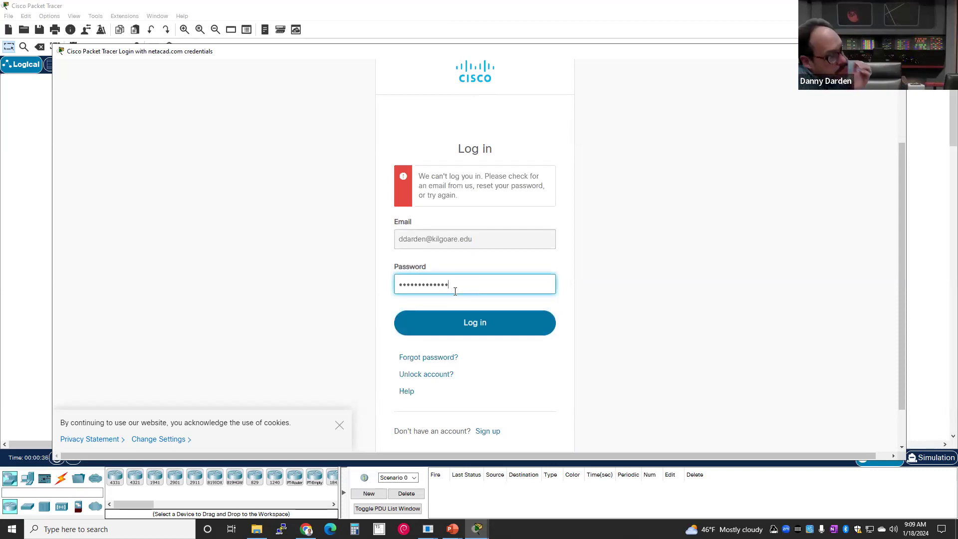
left_click(444, 298)
double_click(436, 290)
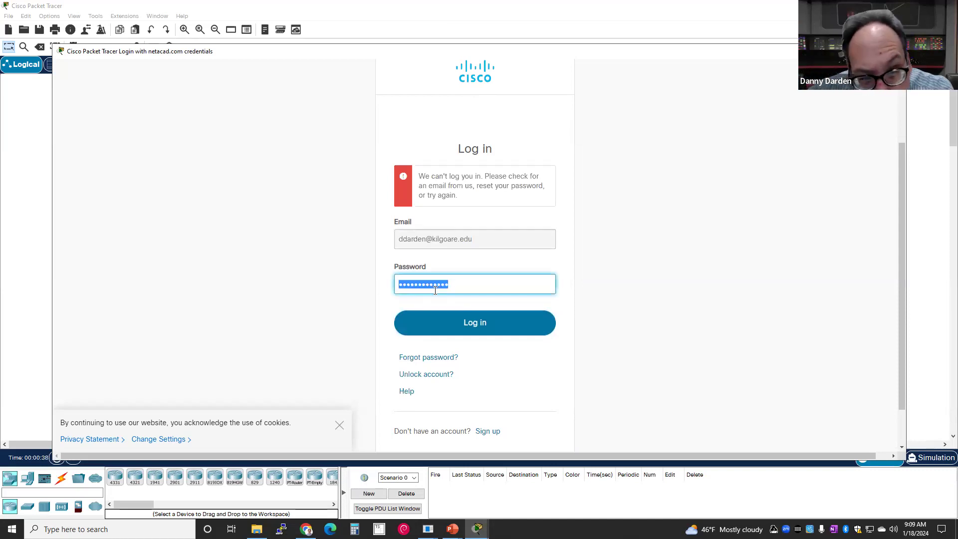
type("*")
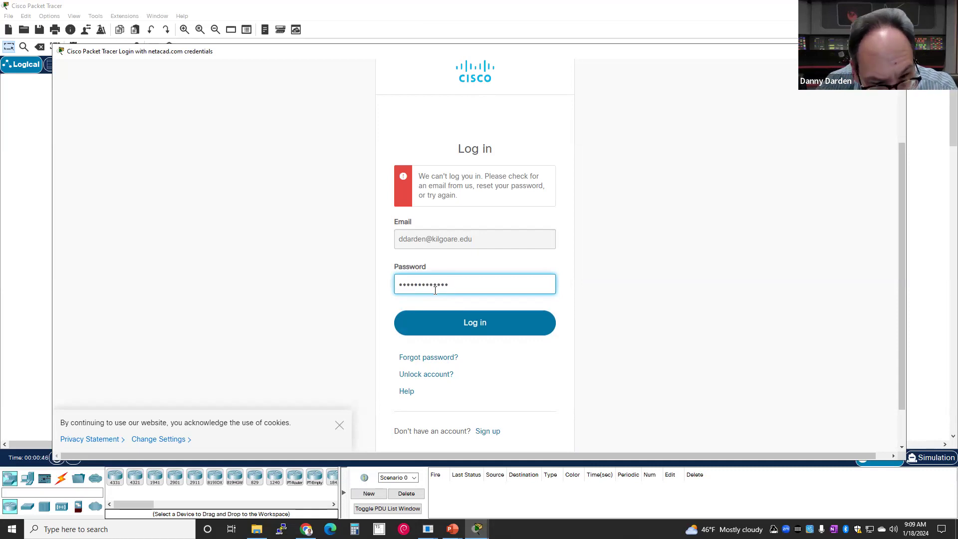
left_click(469, 323)
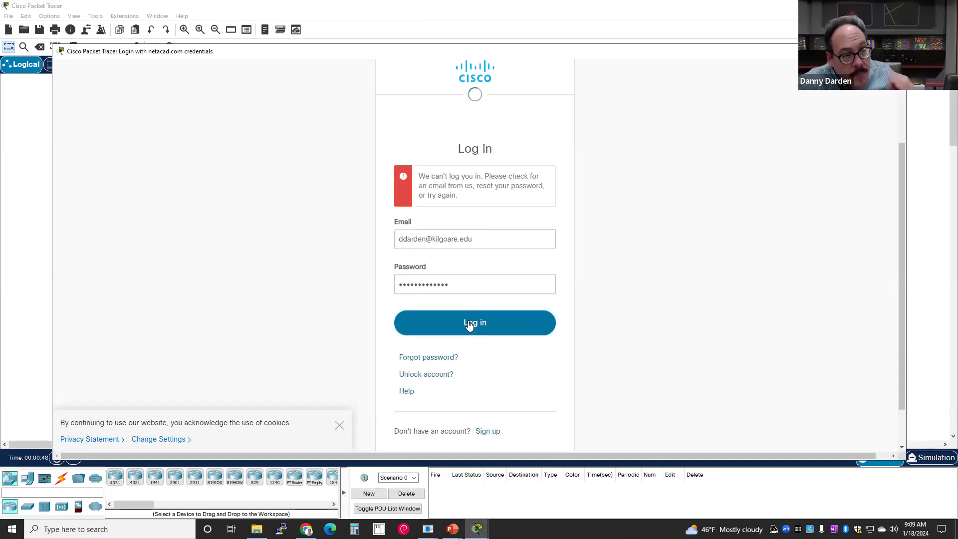
- Retype the password once more and restart the Networking Academy sign-in
left_click(467, 280)
triple_click(470, 289)
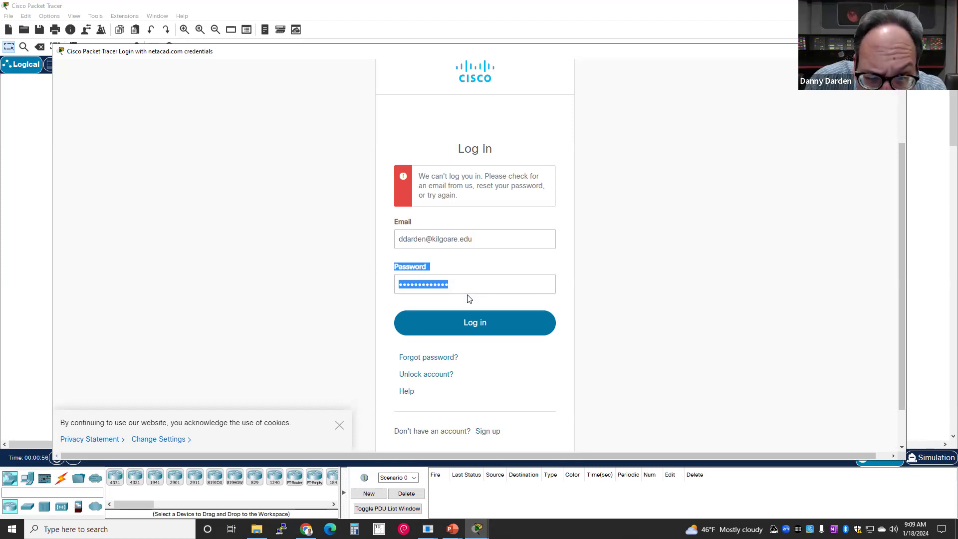
double_click(462, 289)
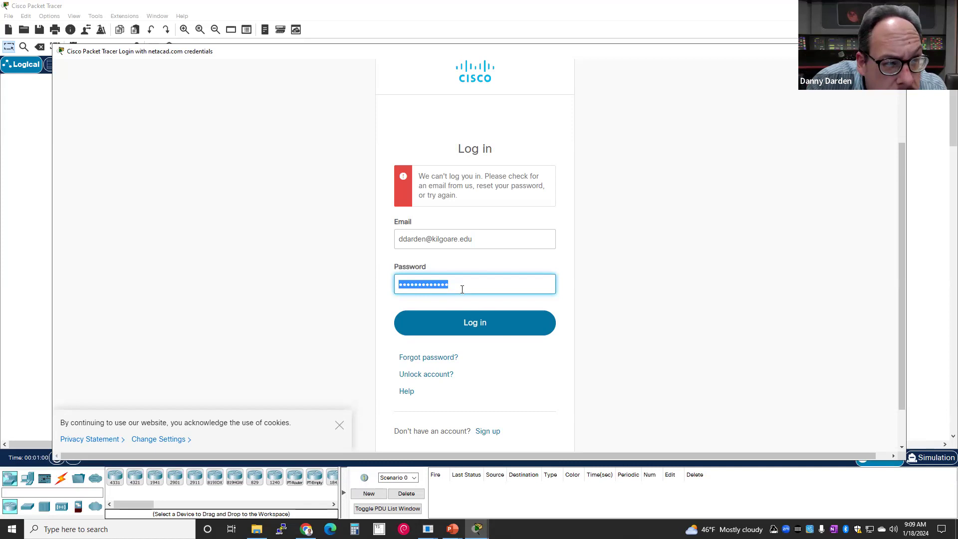
type("•")
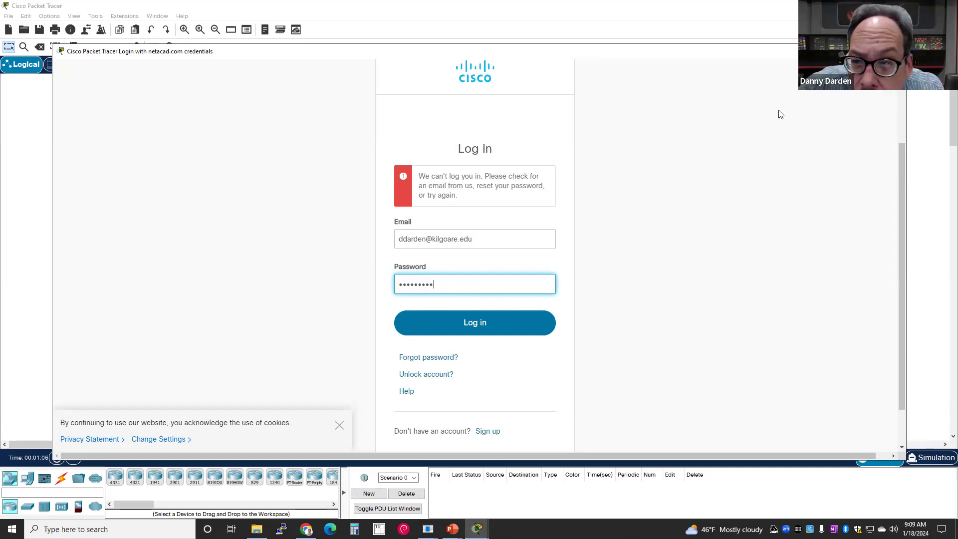
key("Return")
left_click(550, 240)
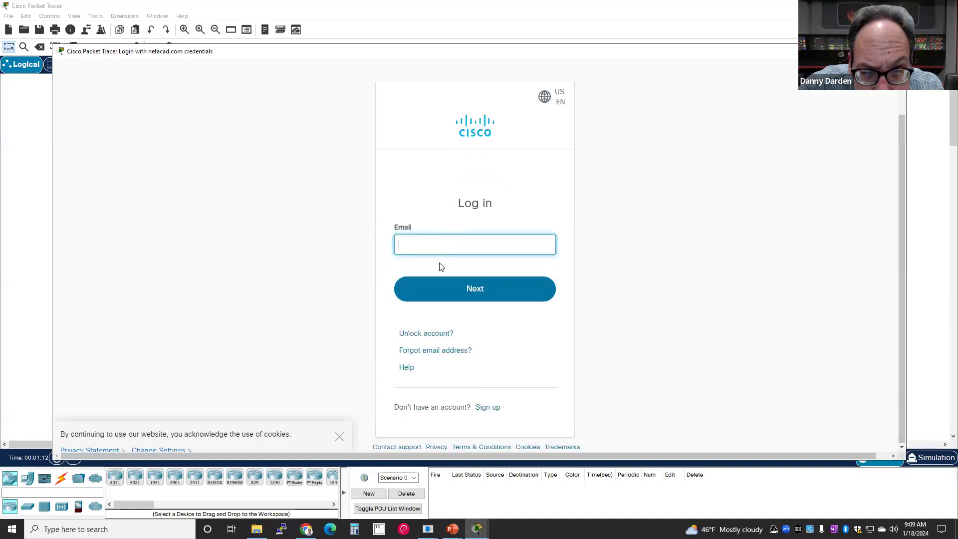
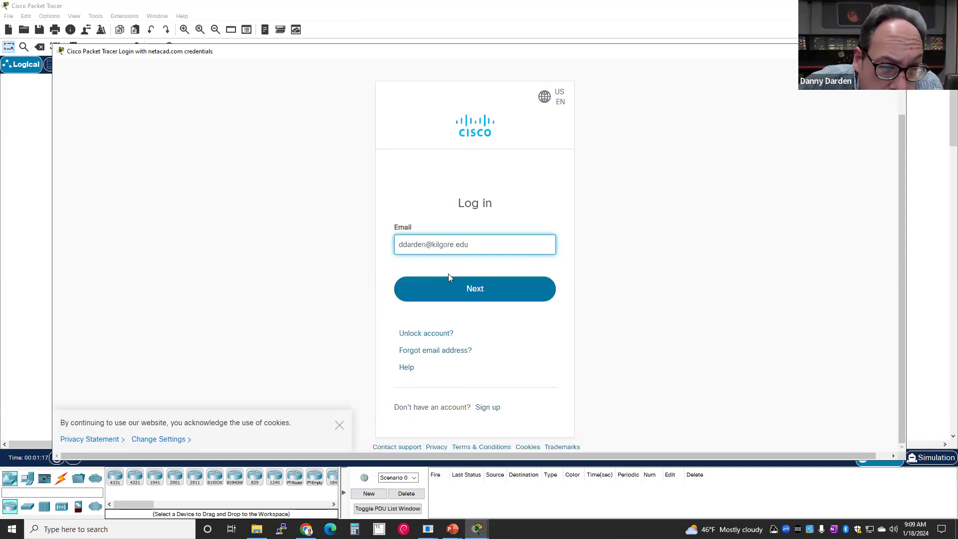
- Enter the account e-mail and password to log in and reach the empty logical workspace
left_click(460, 287)
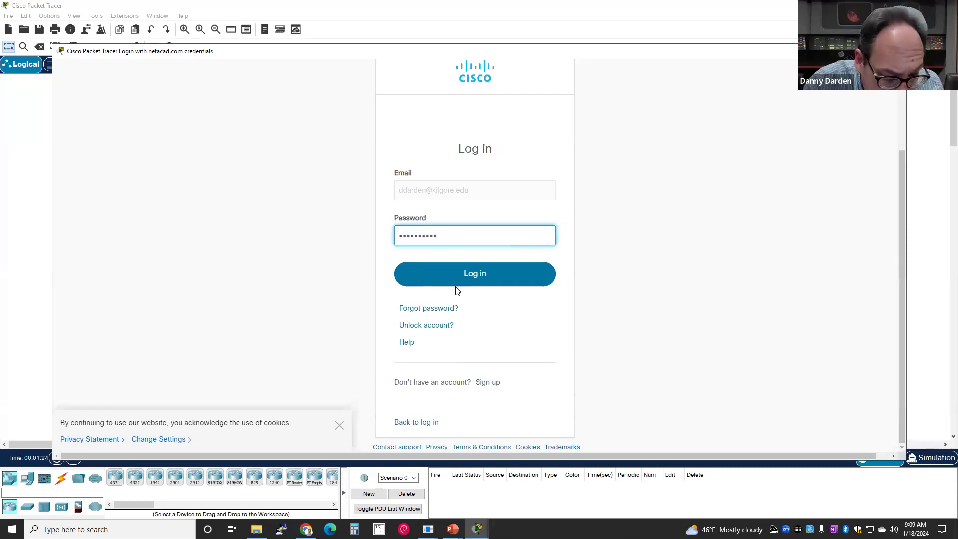
left_click(463, 275)
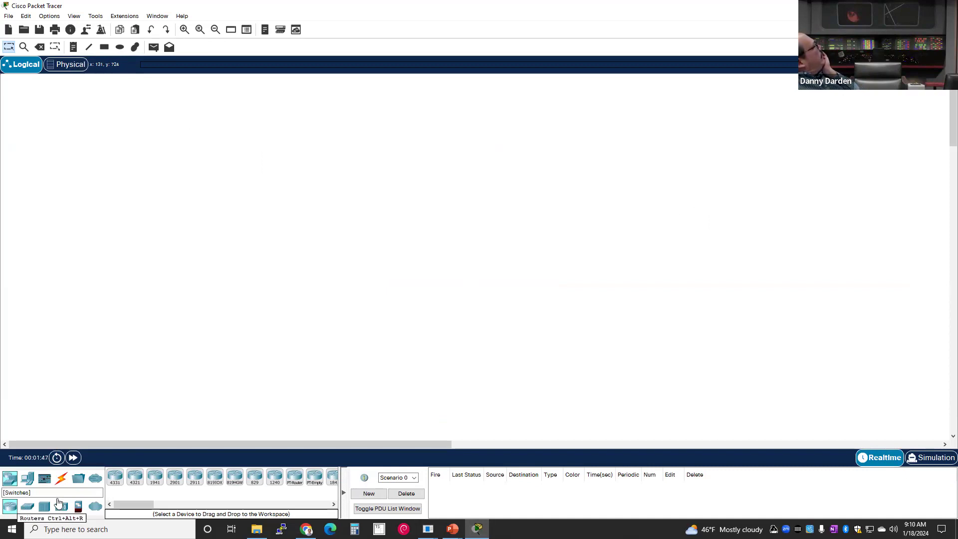
- Place Router0 and a 2960 switch (Switch0), aligning Switch0 directly beneath the router
left_click_drag(115, 479, 191, 209)
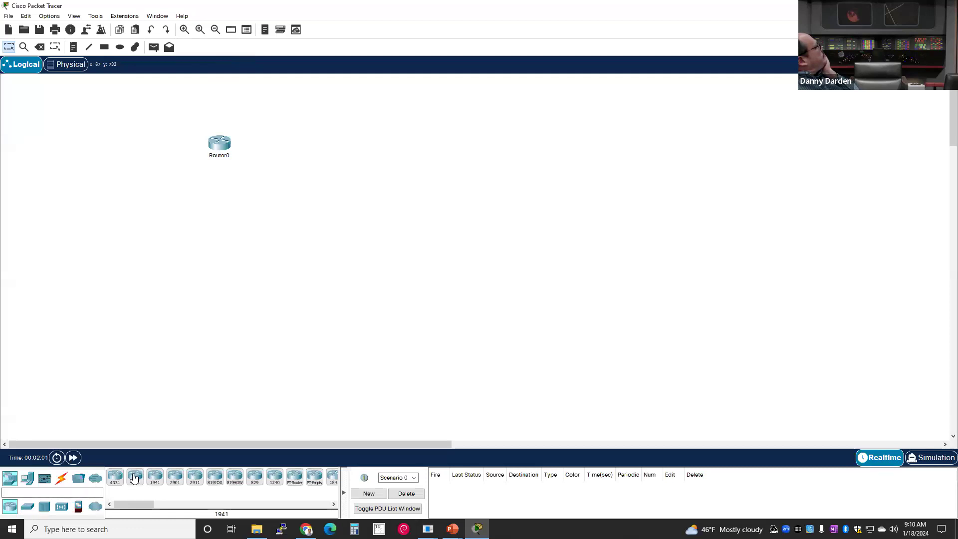
left_click(29, 508)
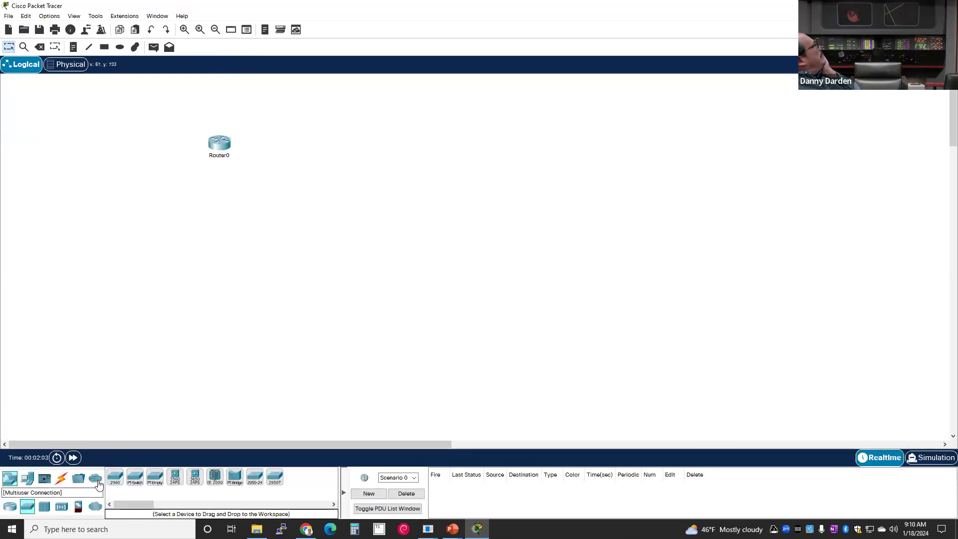
left_click_drag(115, 477, 210, 204)
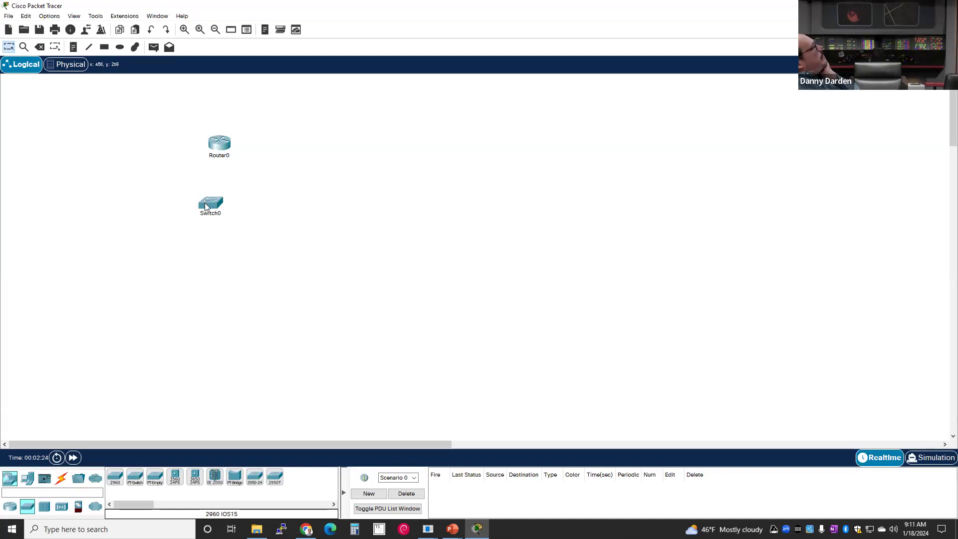
mouse_move(206, 205)
left_mouse_down()
mouse_move(207, 182)
mouse_move(209, 190)
left_mouse_up()
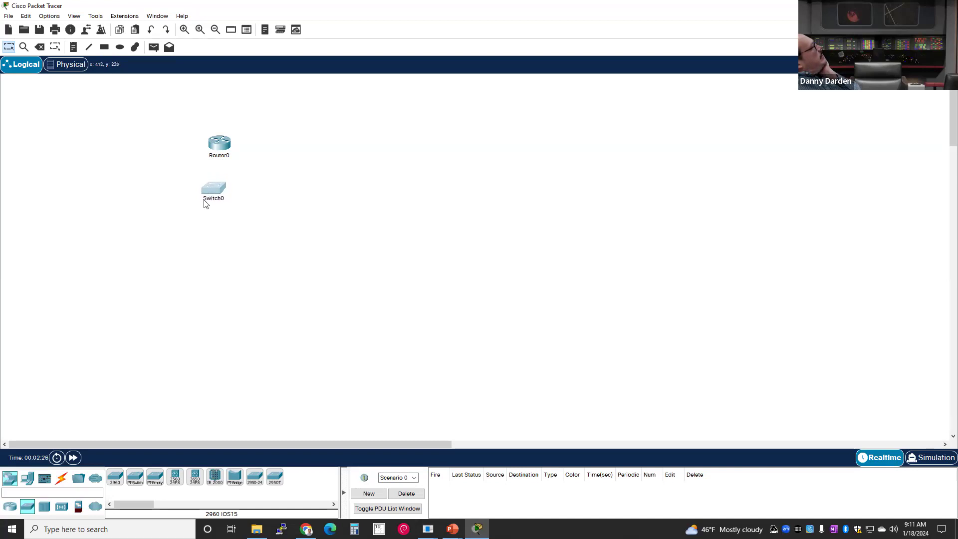
left_click(202, 251)
left_click_drag(210, 195, 207, 194)
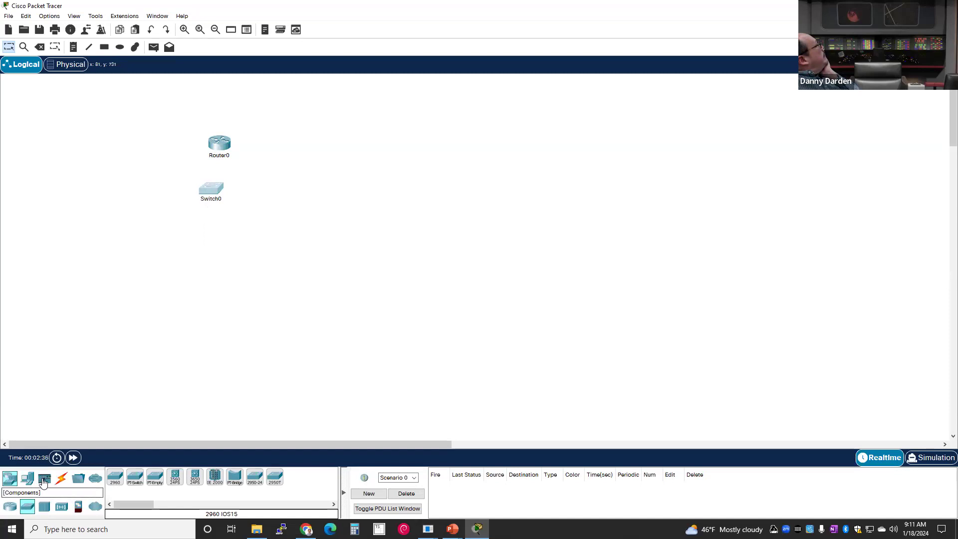
- Add PC0 and PC1 below Switch0 and arrange them to its left and right
left_click(28, 478)
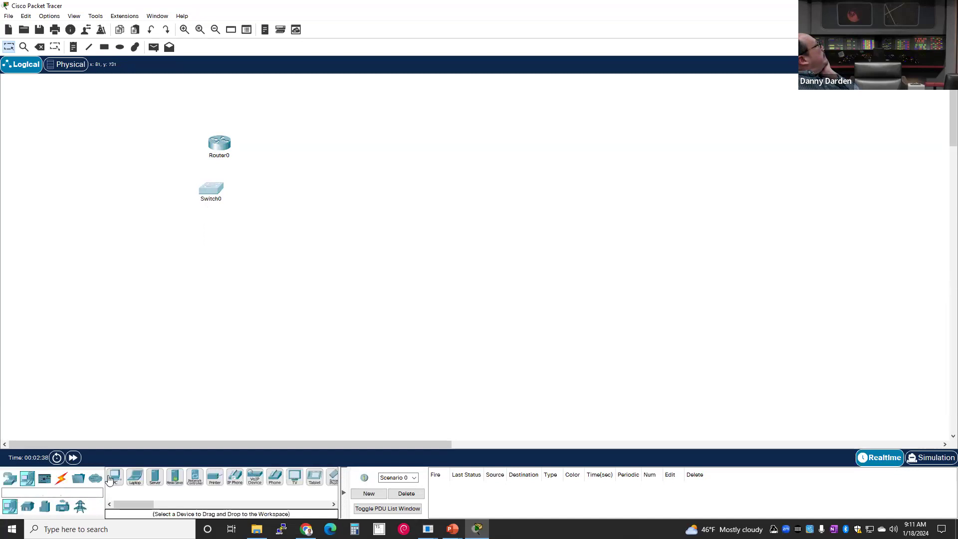
left_click(167, 255)
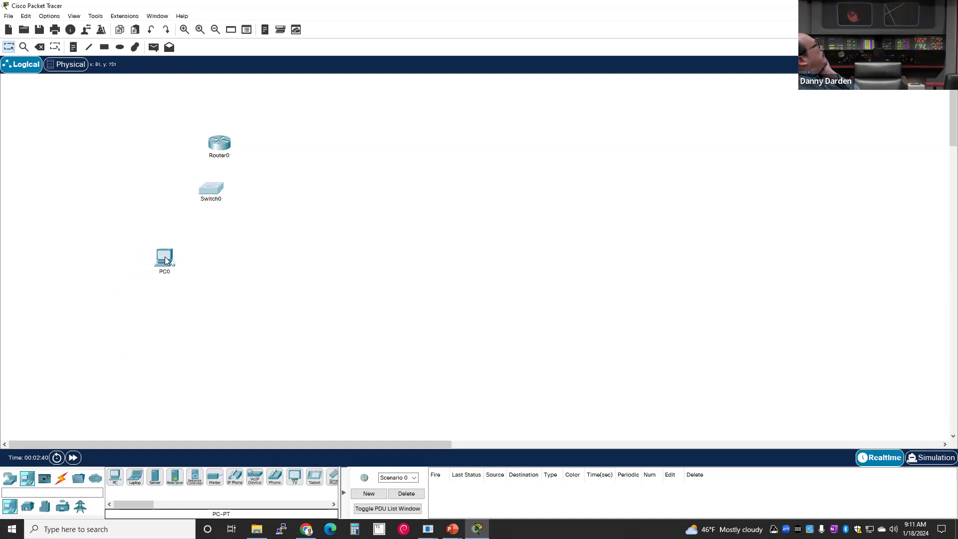
left_click_drag(115, 476, 231, 257)
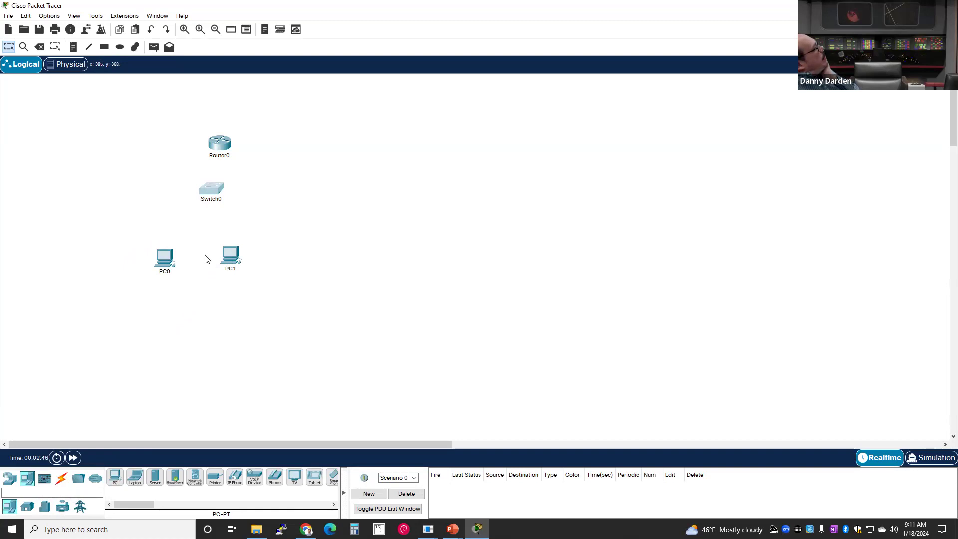
left_click_drag(232, 258, 242, 241)
left_click_drag(163, 257, 158, 222)
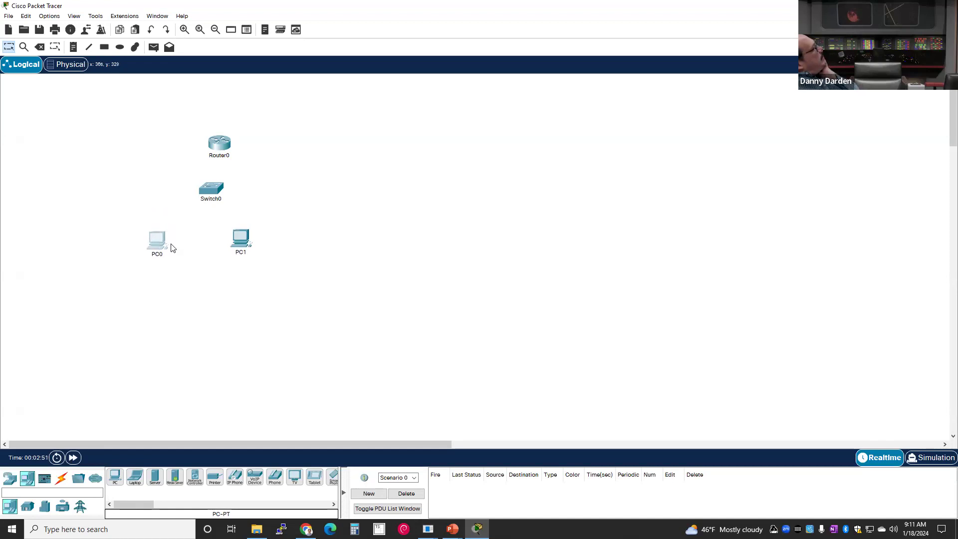
left_click(276, 250)
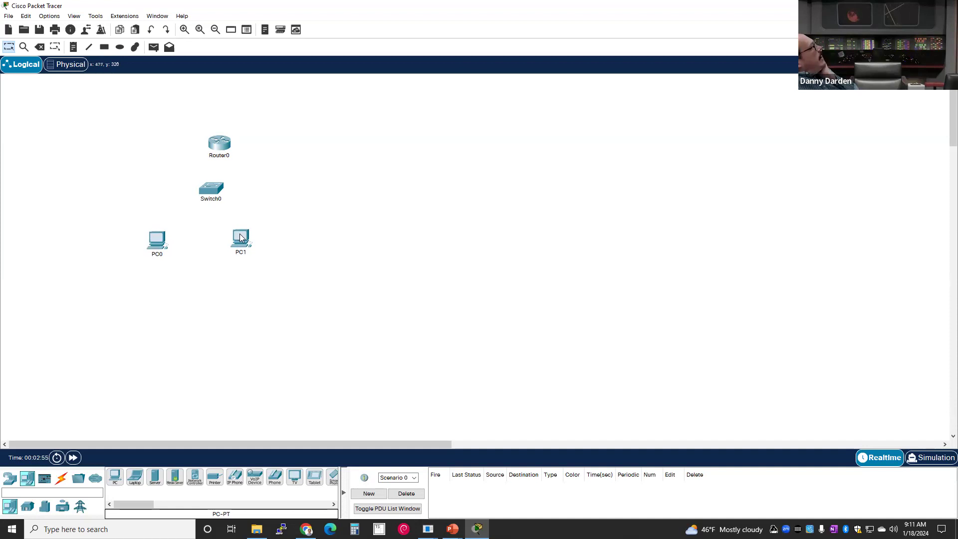
left_click_drag(243, 243, 264, 227)
mouse_move(155, 244)
left_mouse_down()
mouse_move(135, 231)
mouse_move(140, 238)
left_mouse_up()
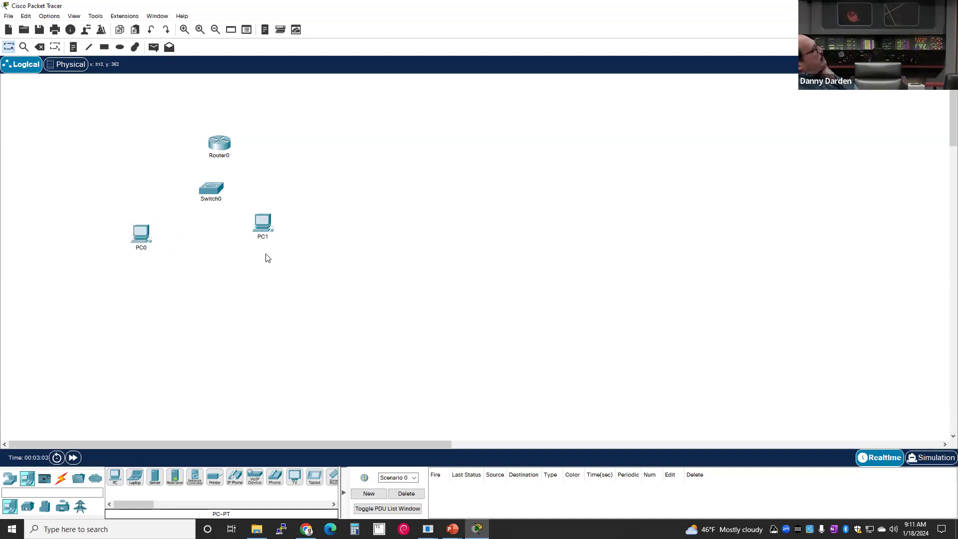
mouse_move(266, 225)
left_mouse_down()
mouse_move(252, 231)
mouse_move(264, 226)
left_mouse_up()
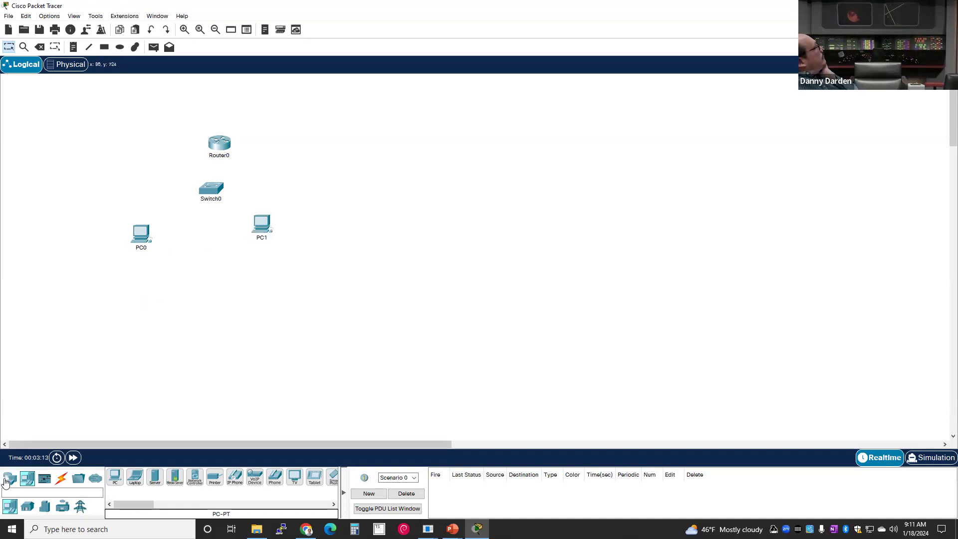
left_click(65, 478)
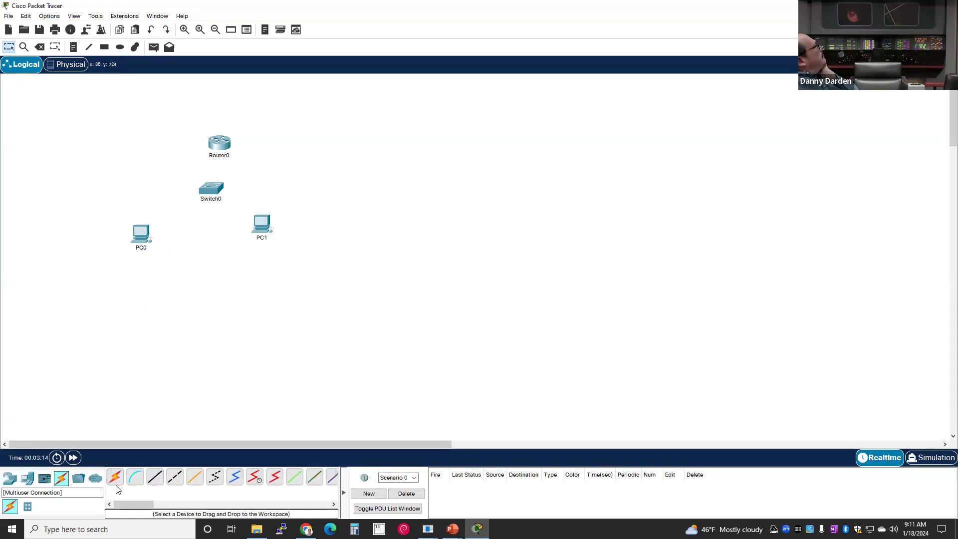
- Cable PC0 FastEthernet0 to Switch0 FastEthernet0/1 with copper straight-through
left_click(155, 478)
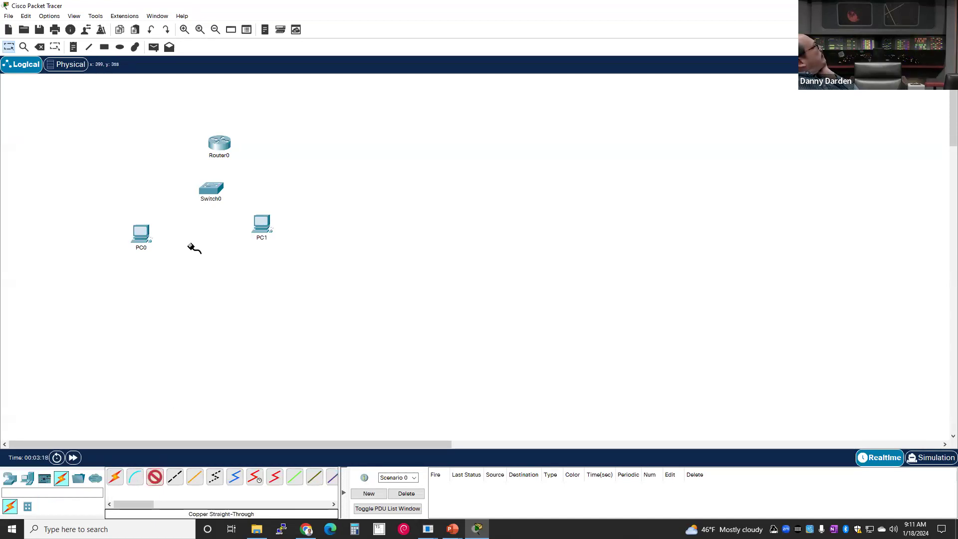
left_click(145, 233)
left_click(162, 269)
left_click(206, 191)
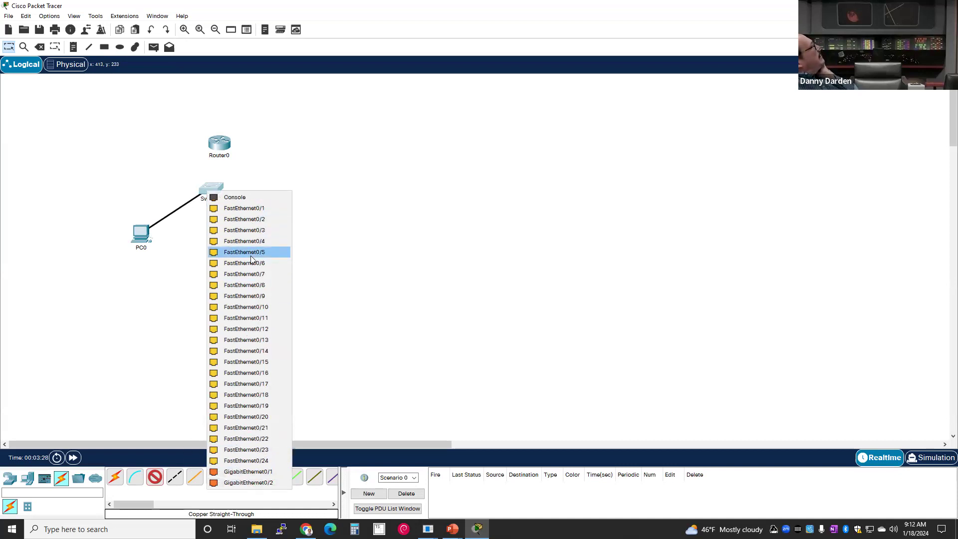
left_click(239, 208)
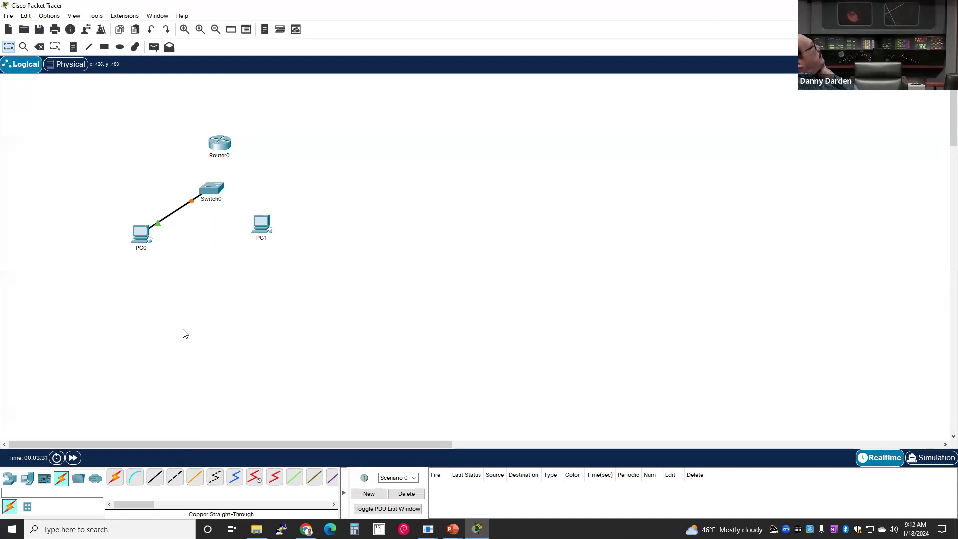
left_click(260, 226)
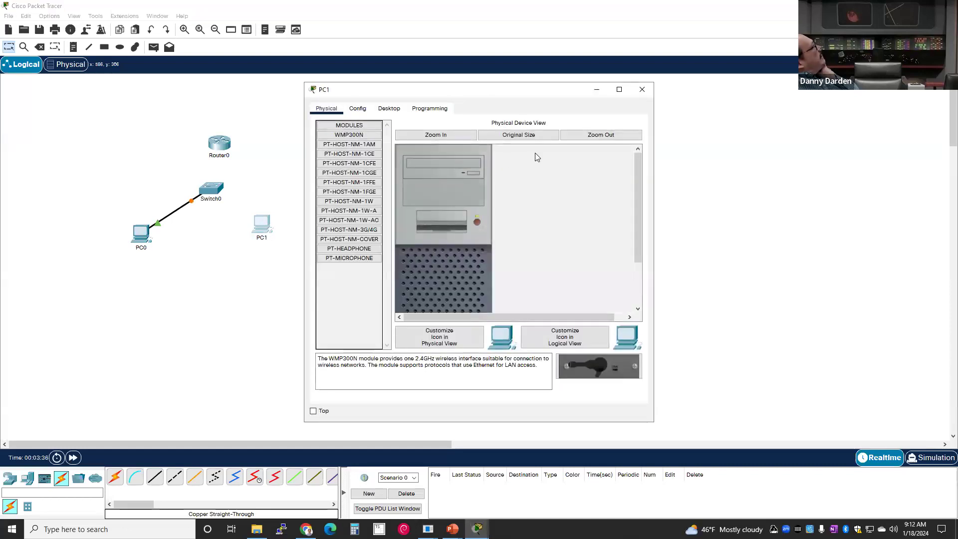
left_click(642, 90)
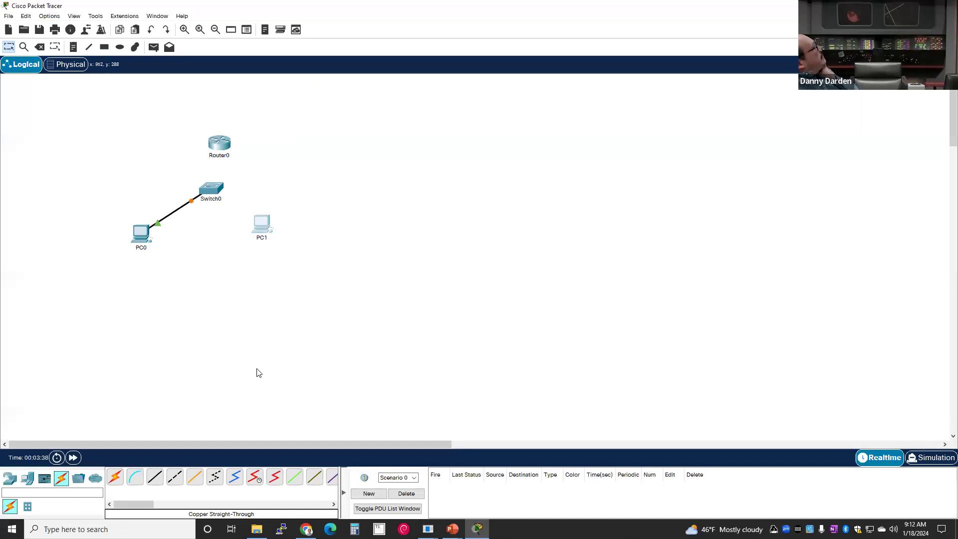
- Cable PC1 FastEthernet0 to Switch0 FastEthernet0/2 with copper straight-through
left_click(155, 478)
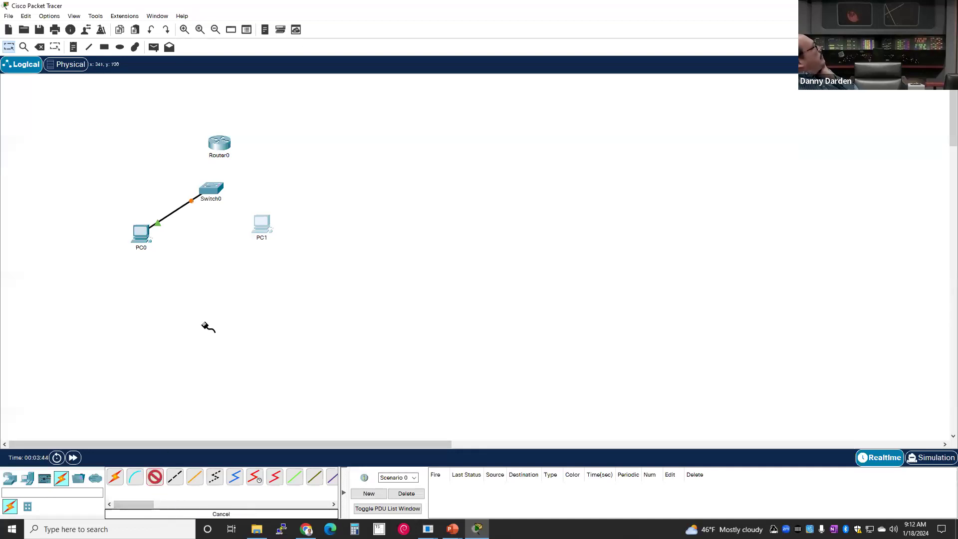
left_click(262, 220)
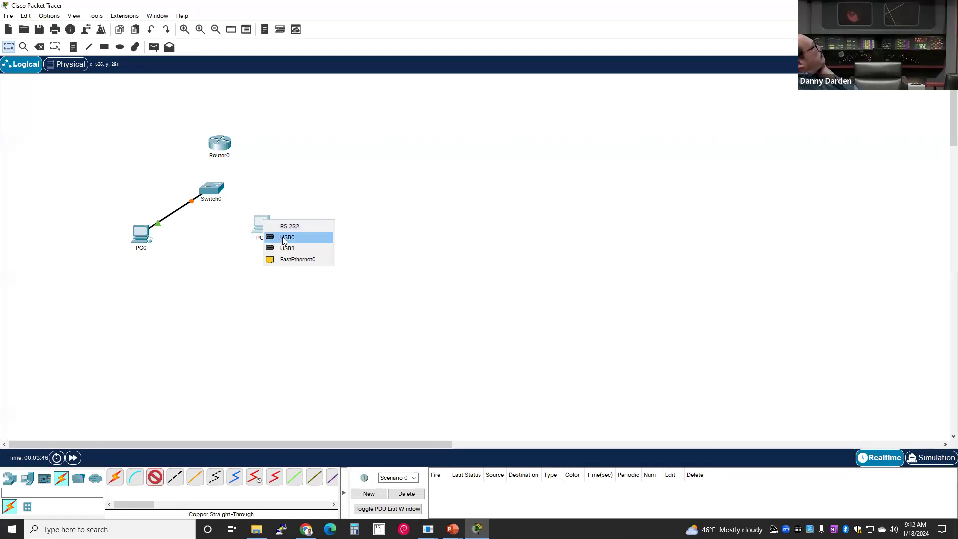
left_click(275, 258)
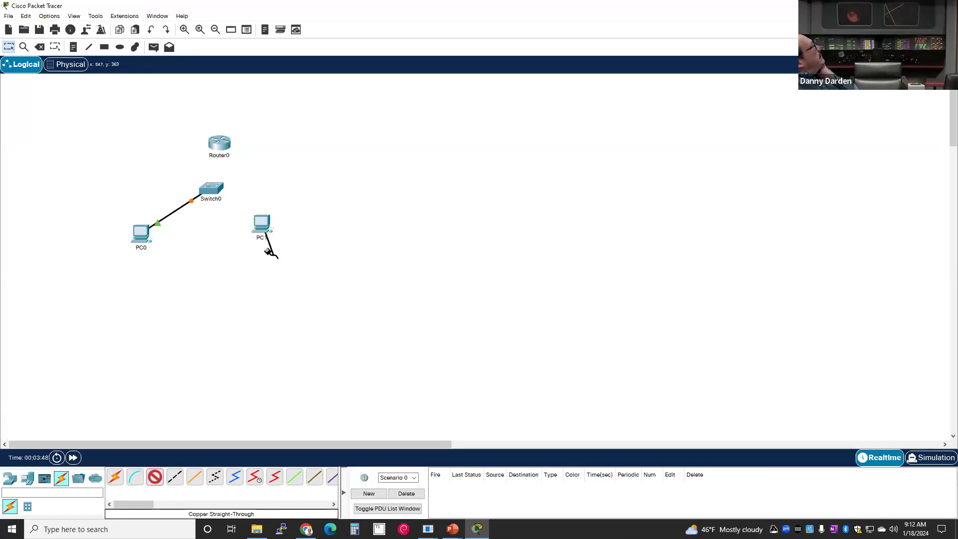
left_click(211, 189)
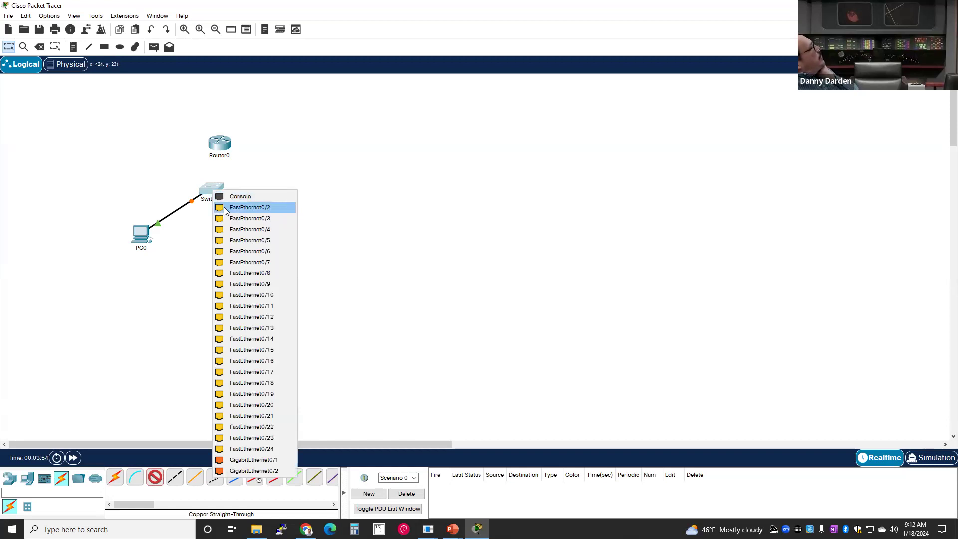
left_click(224, 208)
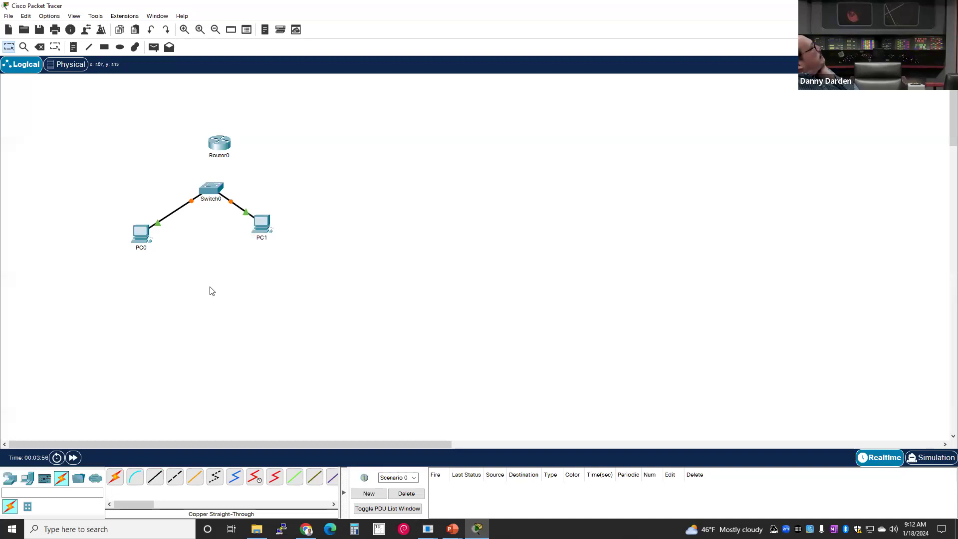
- Connect Switch0 GigabitEthernet0/1 to Router0 GigabitEthernet0/0/0 with copper straight-through
left_click(155, 477)
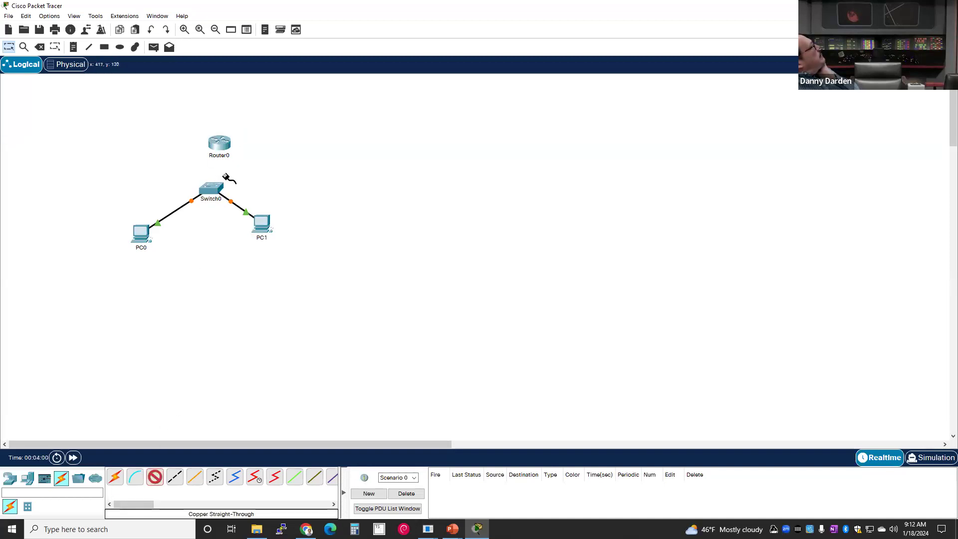
left_click(211, 188)
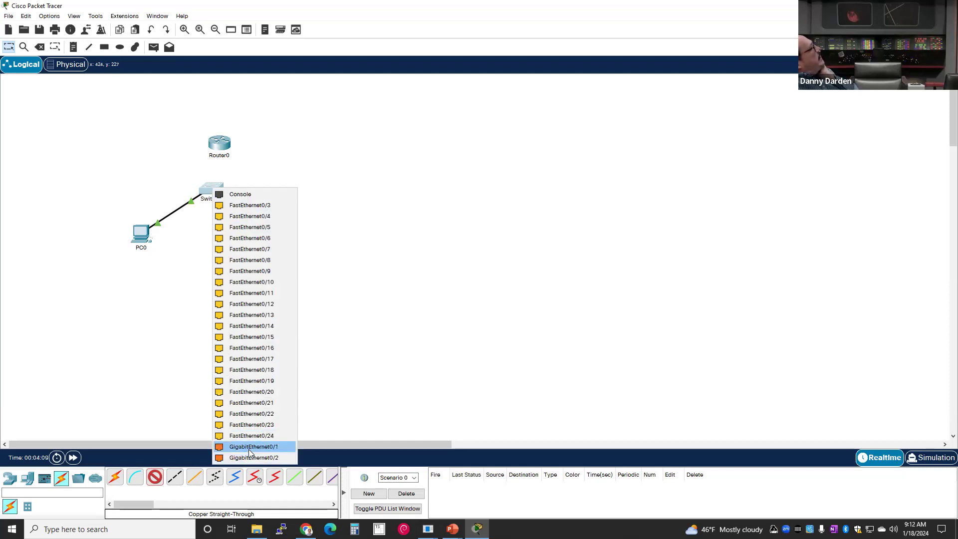
left_click(248, 448)
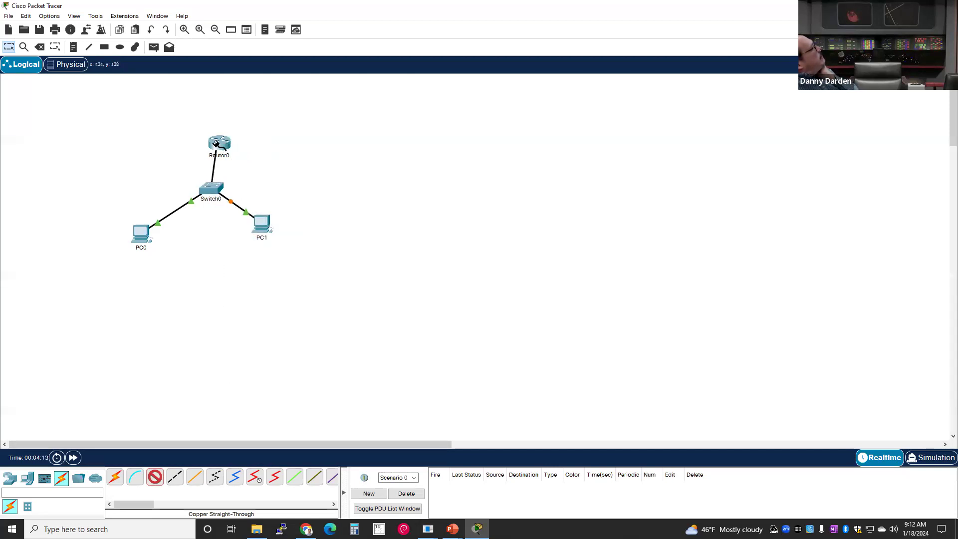
left_click(217, 146)
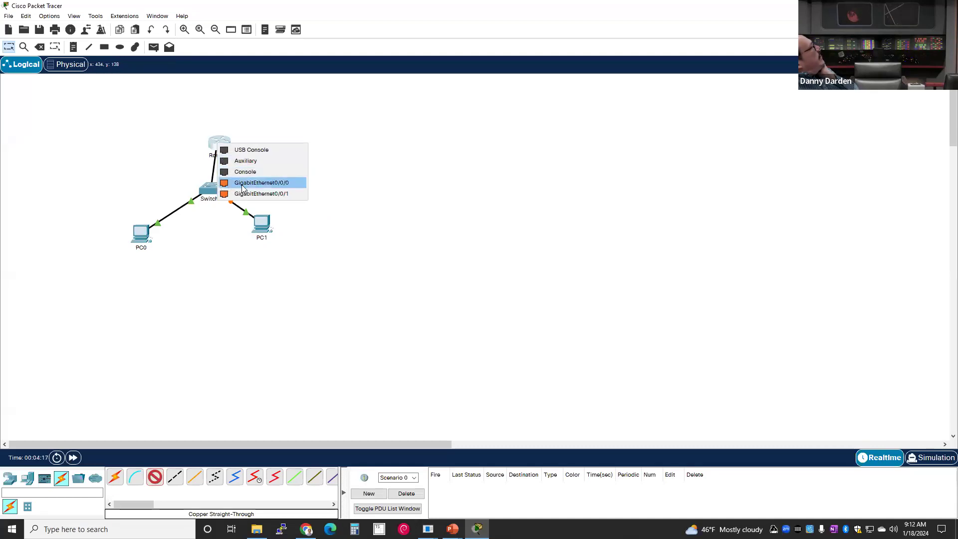
left_click(242, 185)
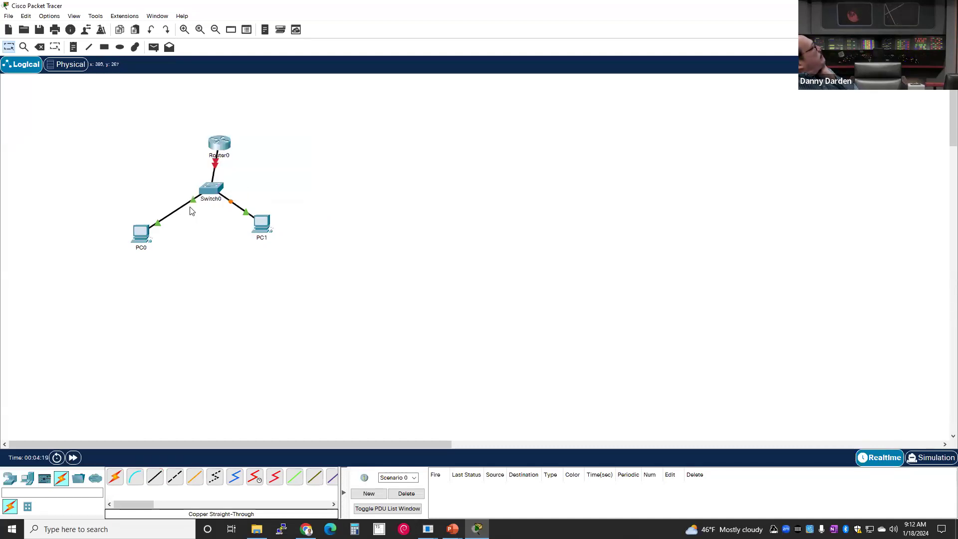
- Move Router0 higher above Switch0 and shift PC0 slightly right
left_click_drag(204, 130, 213, 112)
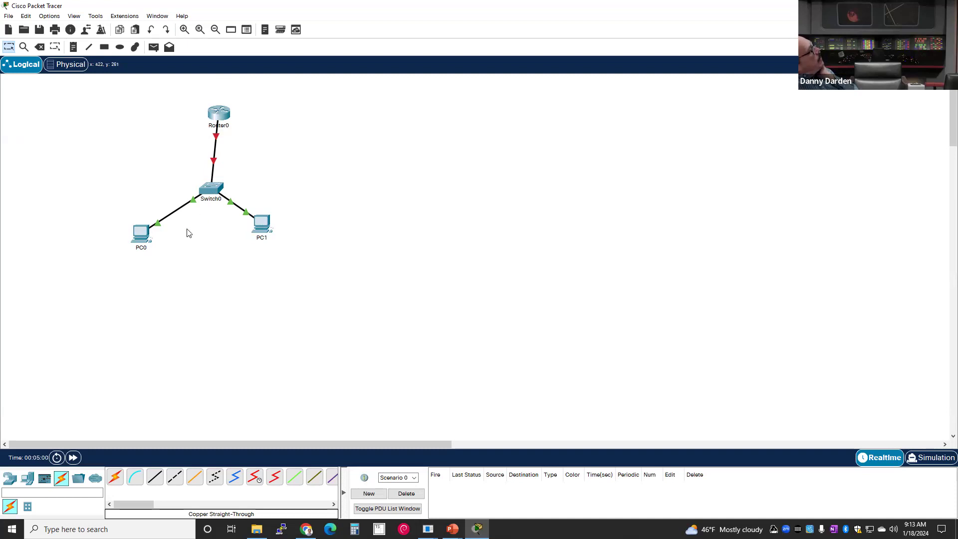
mouse_move(139, 239)
left_mouse_down()
mouse_move(145, 250)
mouse_move(135, 236)
mouse_move(153, 235)
left_mouse_up()
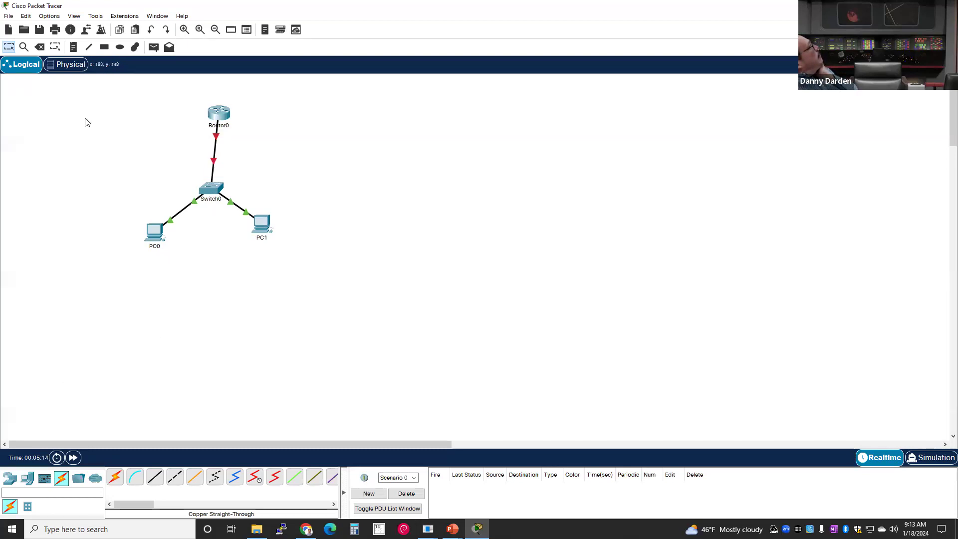
left_click(63, 68)
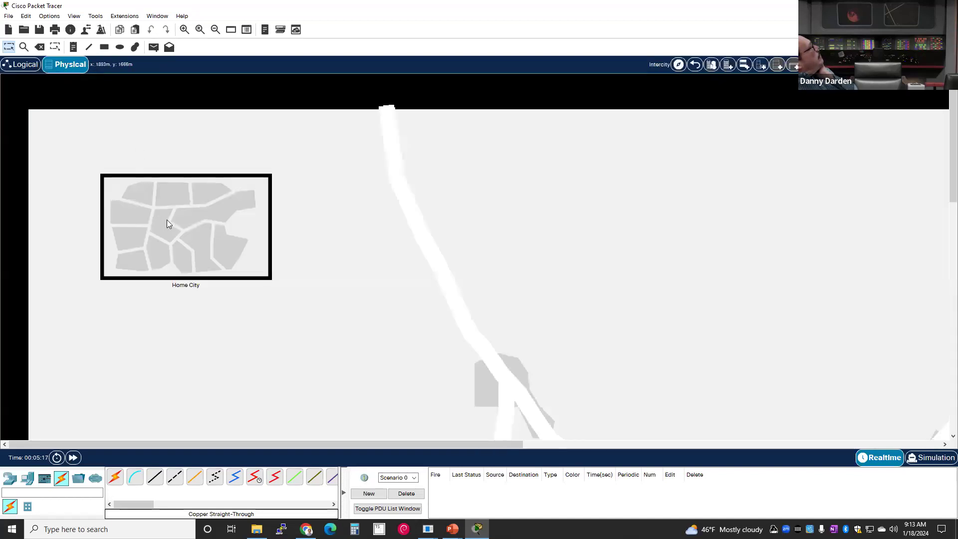
- Drill from Home City into Corporate Office and then the Main Wiring Closet rack
left_click(168, 220)
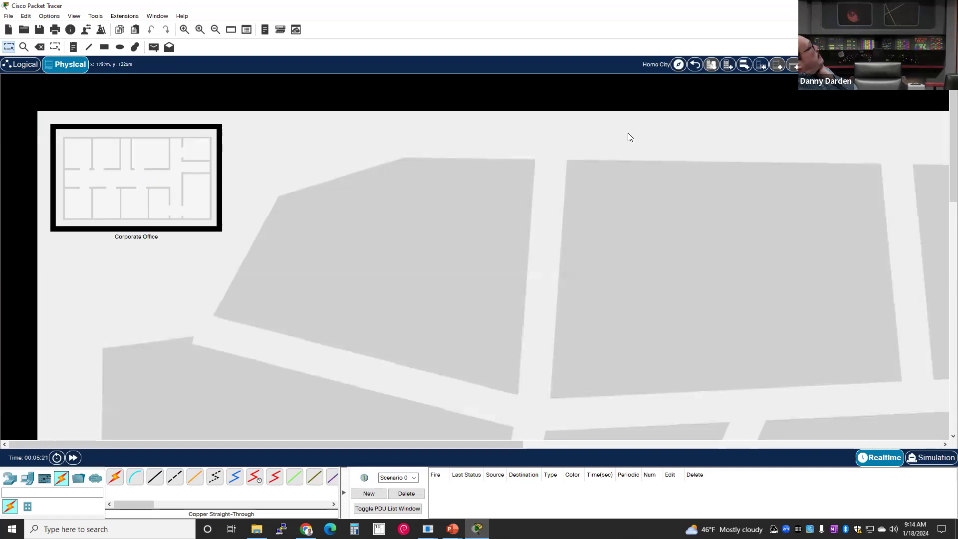
left_click(694, 66)
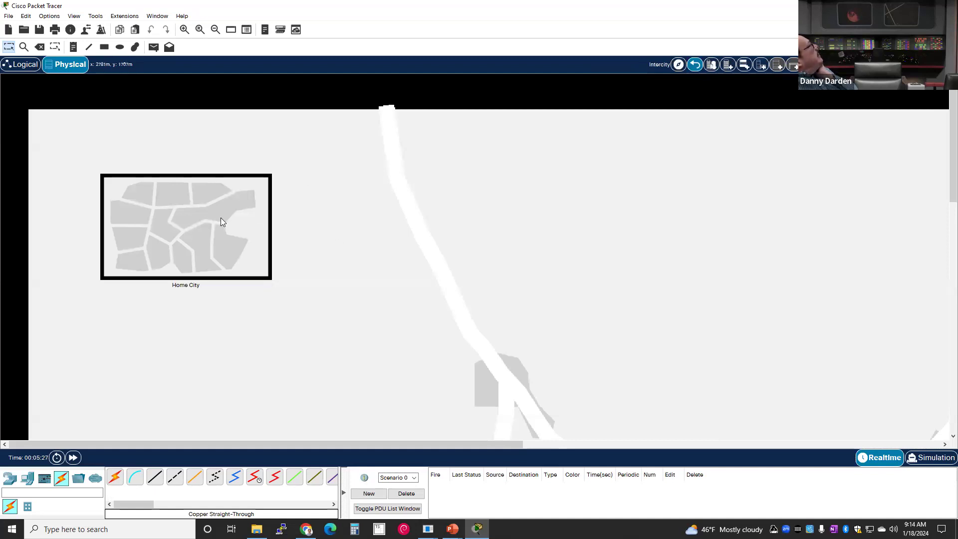
left_click(197, 211)
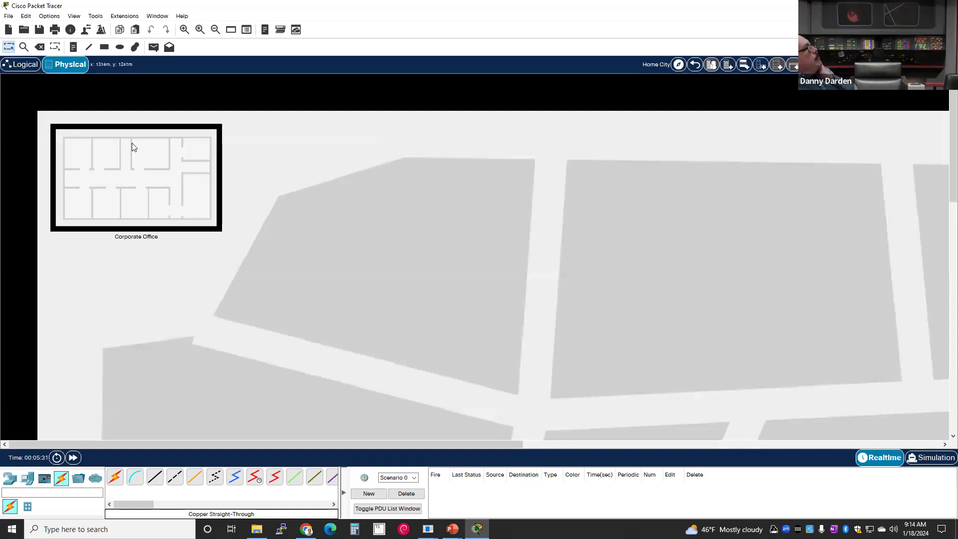
left_click(118, 180)
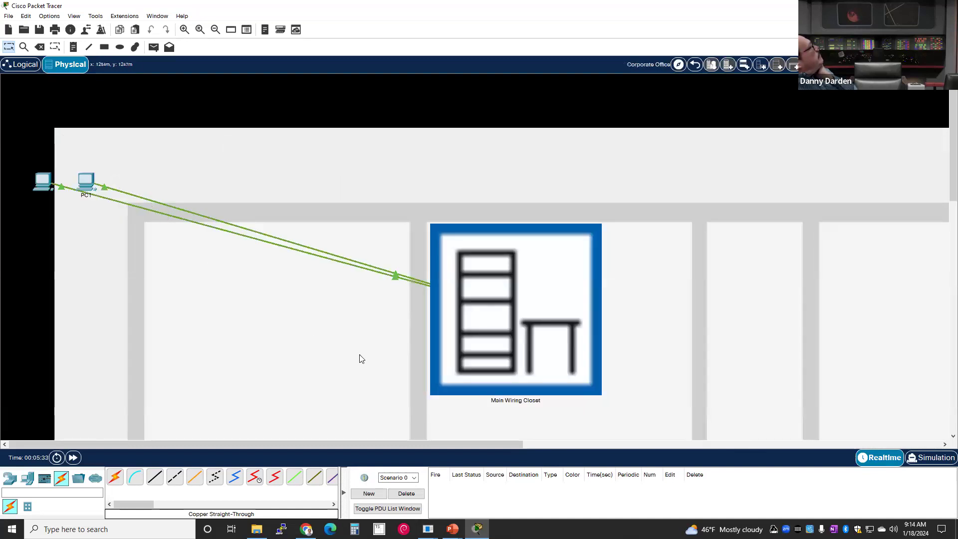
left_click(484, 305)
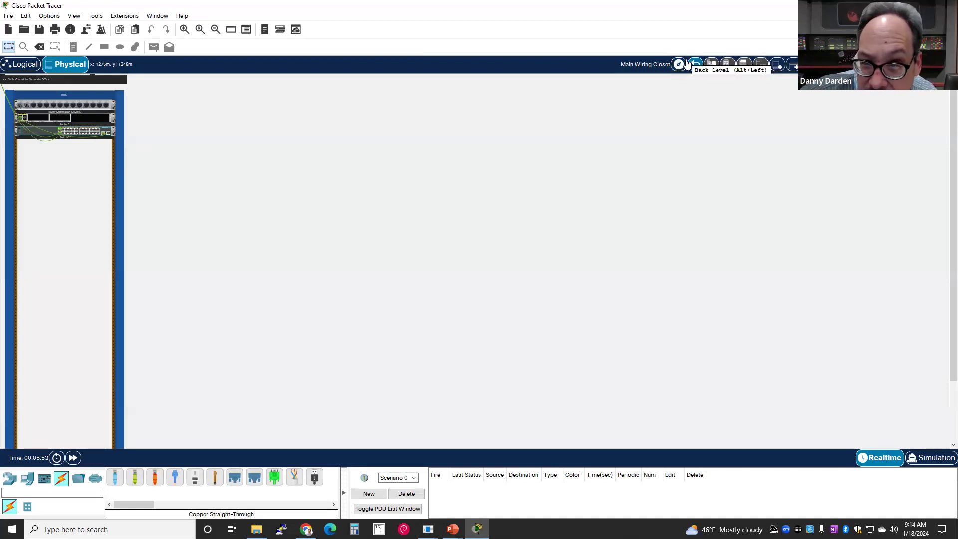
- Move PC0 and PC1 onto the table in the Main Wiring Closet
left_click(679, 65)
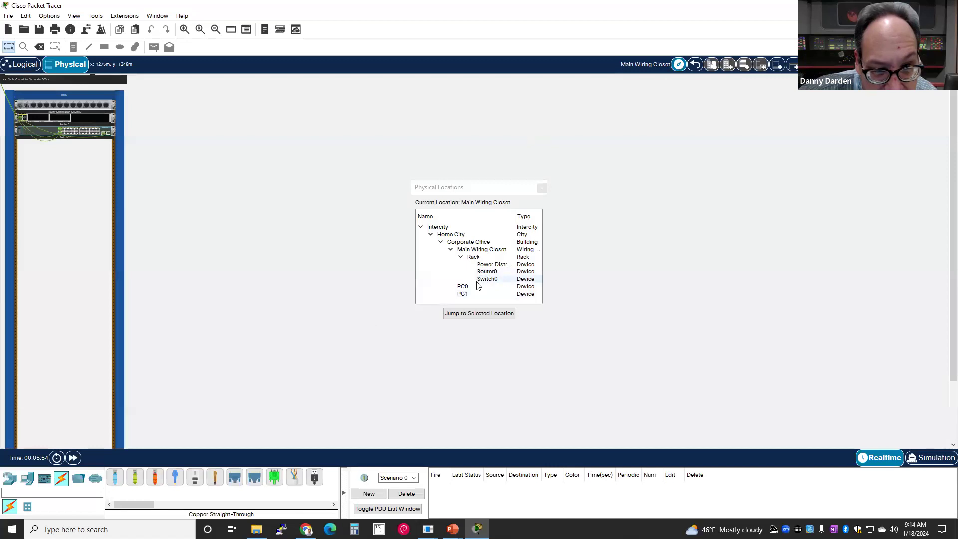
left_click_drag(464, 287, 485, 252)
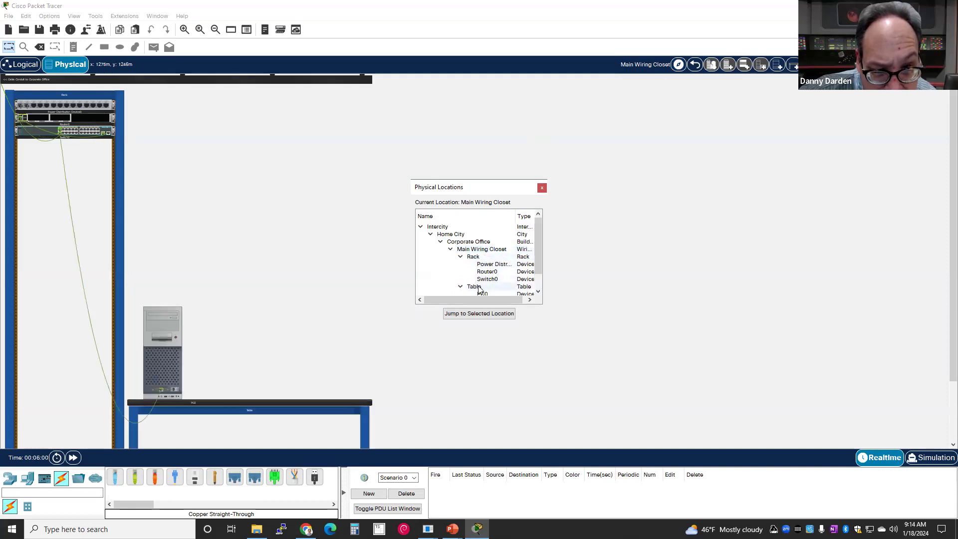
scroll(473, 284, "down", 1)
left_click_drag(463, 286, 467, 234)
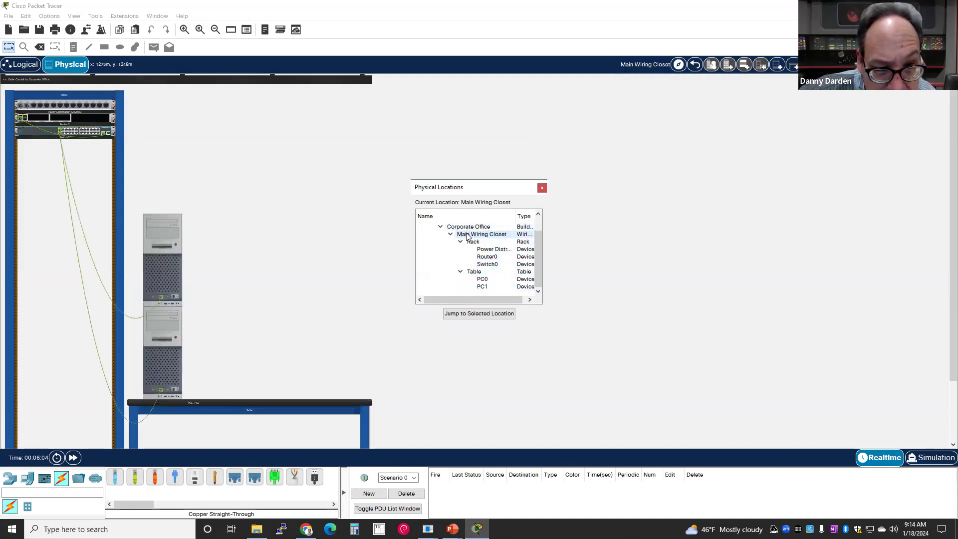
left_click(542, 187)
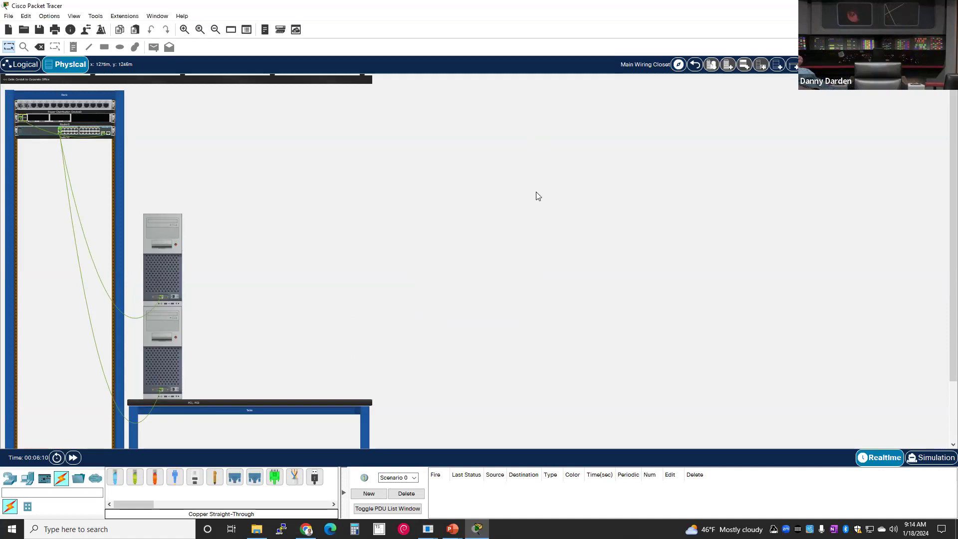
scroll(307, 254, "down", 1)
scroll(304, 252, "up", 1)
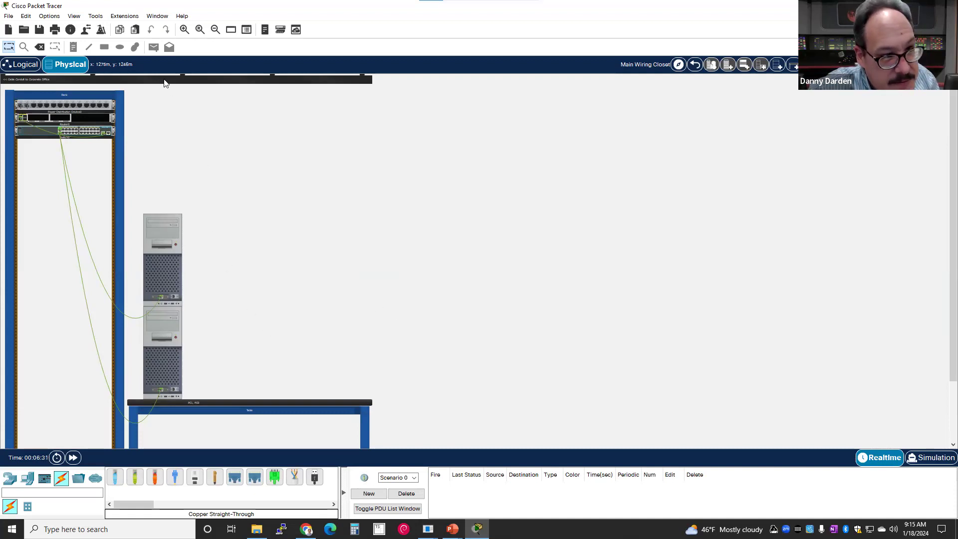
- Snip a screenshot of the wiring closet rack, then return to Corporate Office
key("super+shift+s")
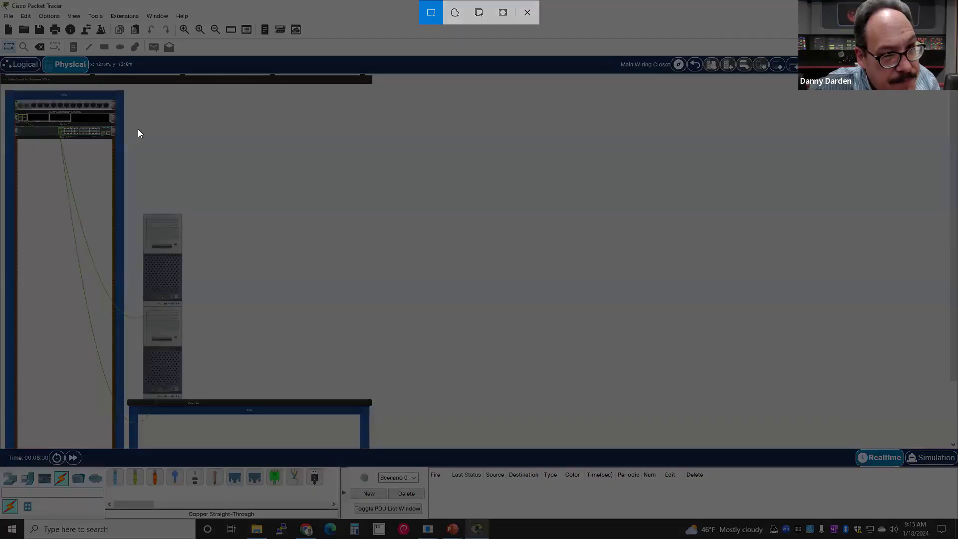
mouse_move(1, 51)
left_mouse_down()
mouse_move(38, 111)
mouse_move(244, 277)
mouse_move(583, 467)
left_mouse_up()
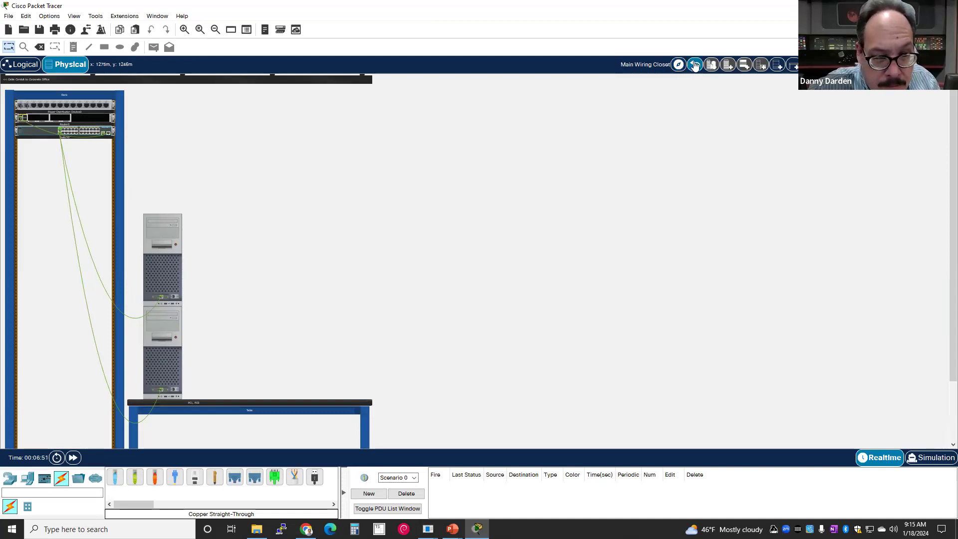
left_click(695, 65)
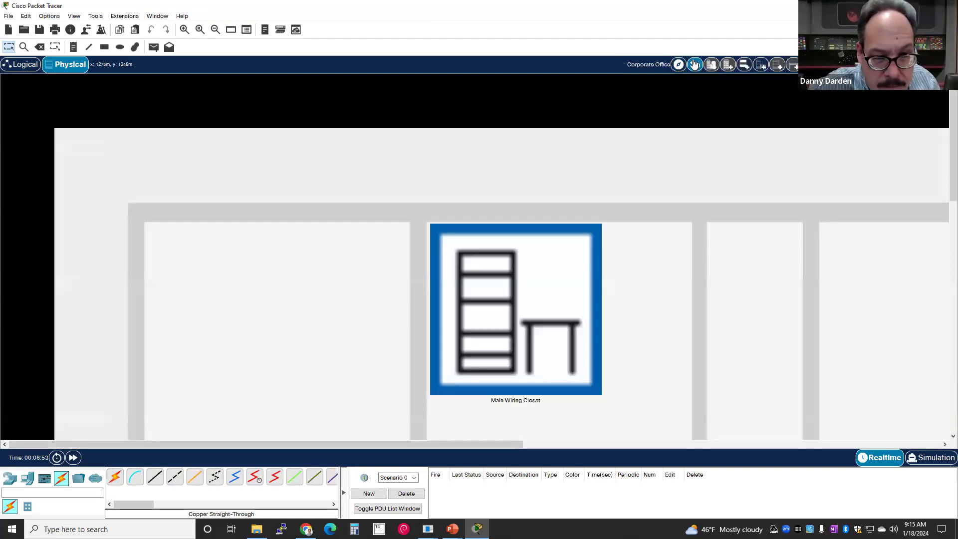
- Create a new Wiring Closet, position it beside the Main Wiring Closet, and enter it
scroll(513, 336, "down", 1)
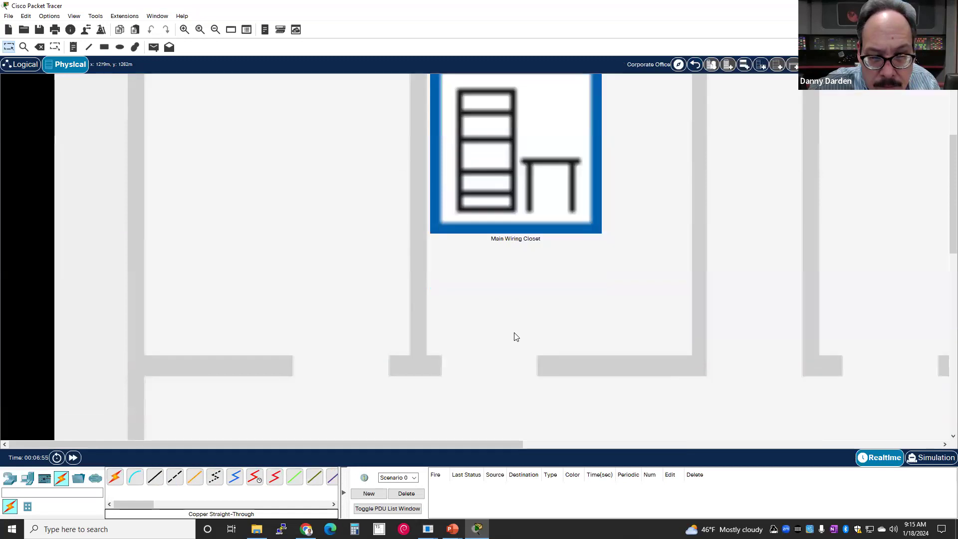
scroll(565, 204, "up", 3)
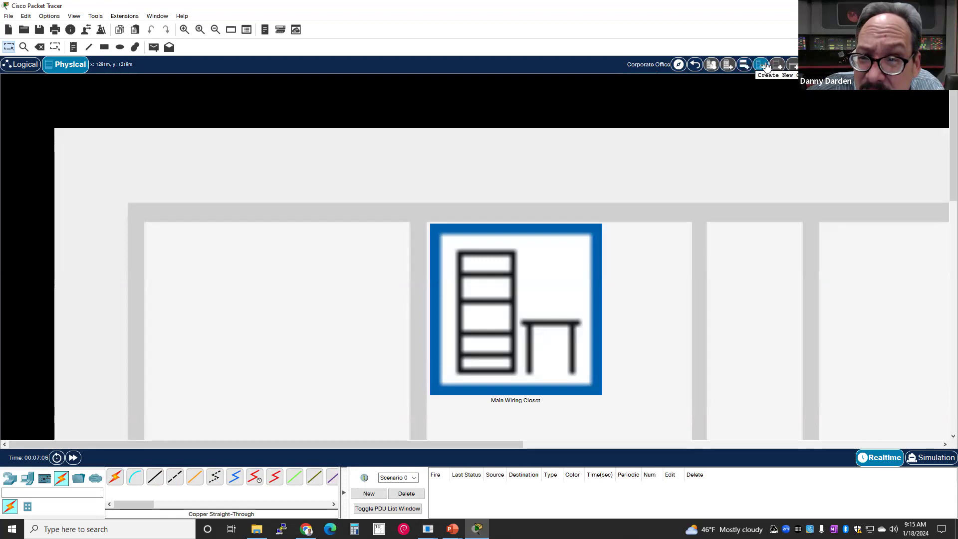
left_click(762, 64)
left_click_drag(116, 100, 279, 246)
left_click_drag(116, 110, 242, 230)
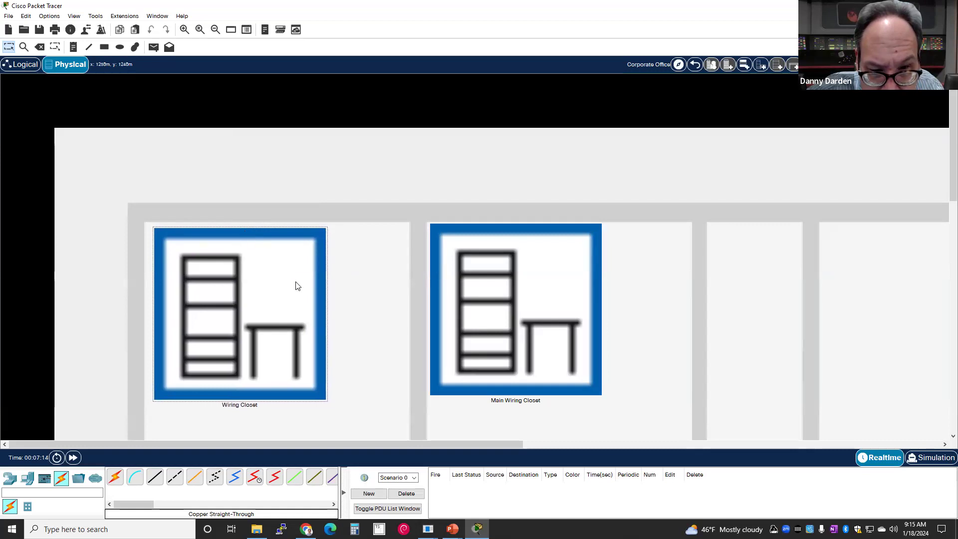
scroll(347, 357, "down", 3)
scroll(279, 306, "up", 3)
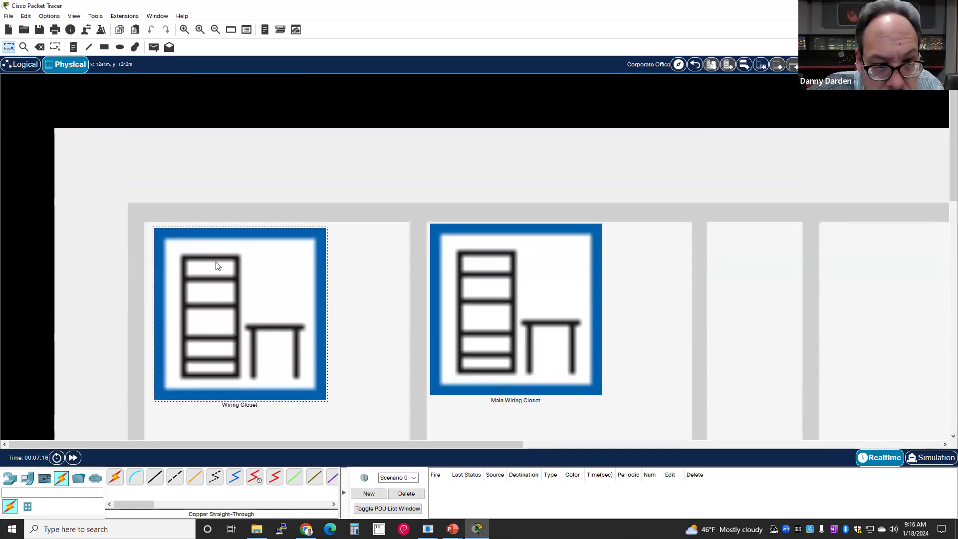
scroll(325, 275, "down", 1)
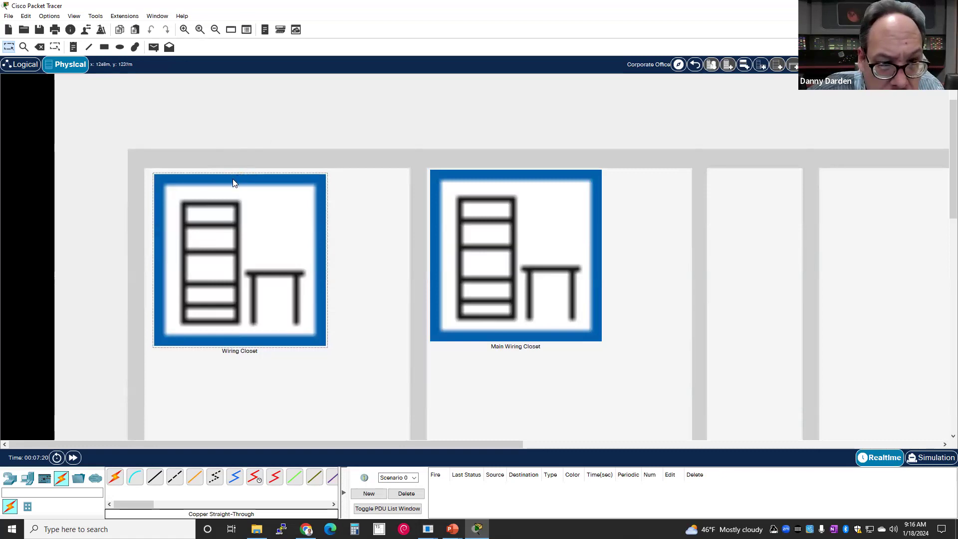
left_click(243, 205)
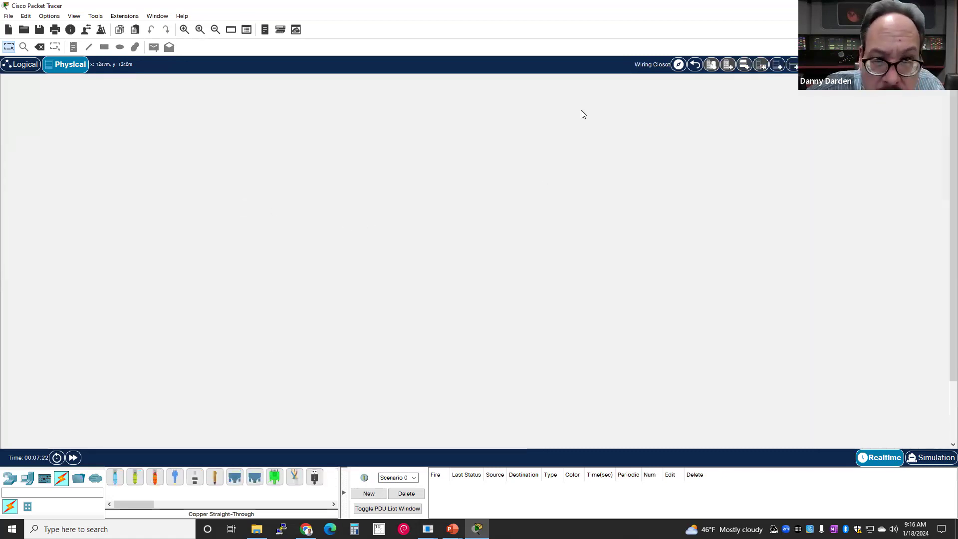
- Add a rack, a table, a tall shelf and a cable pegboard to the Wiring Closet
left_click(779, 67)
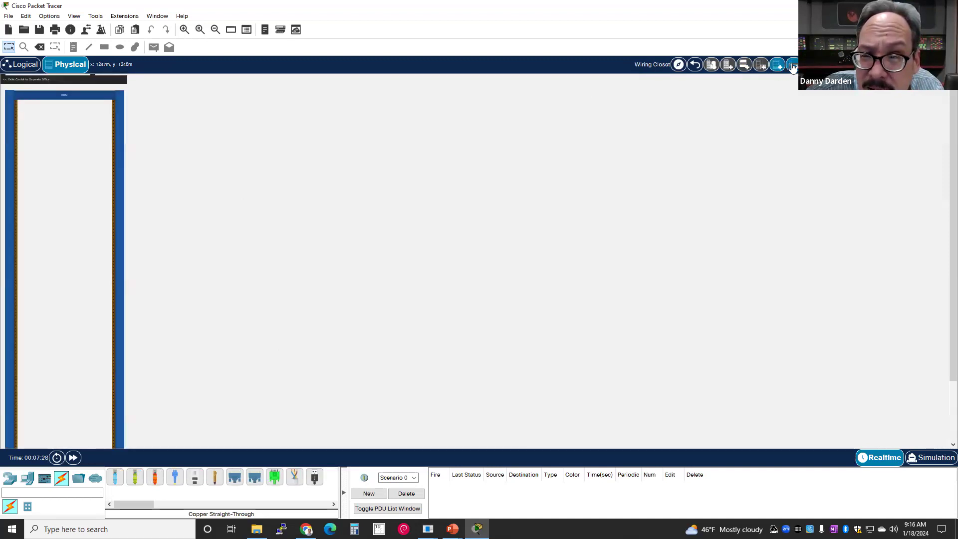
left_click(794, 67)
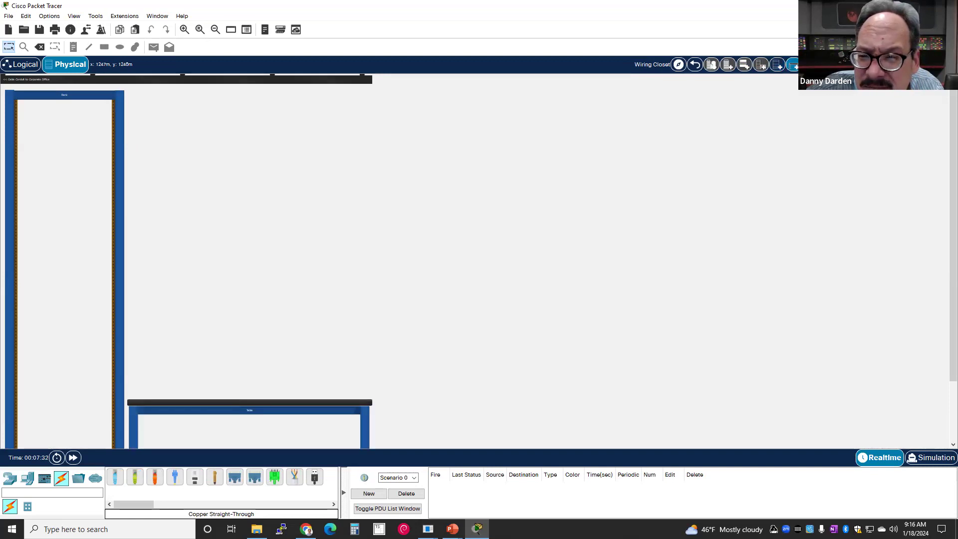
left_click(793, 66)
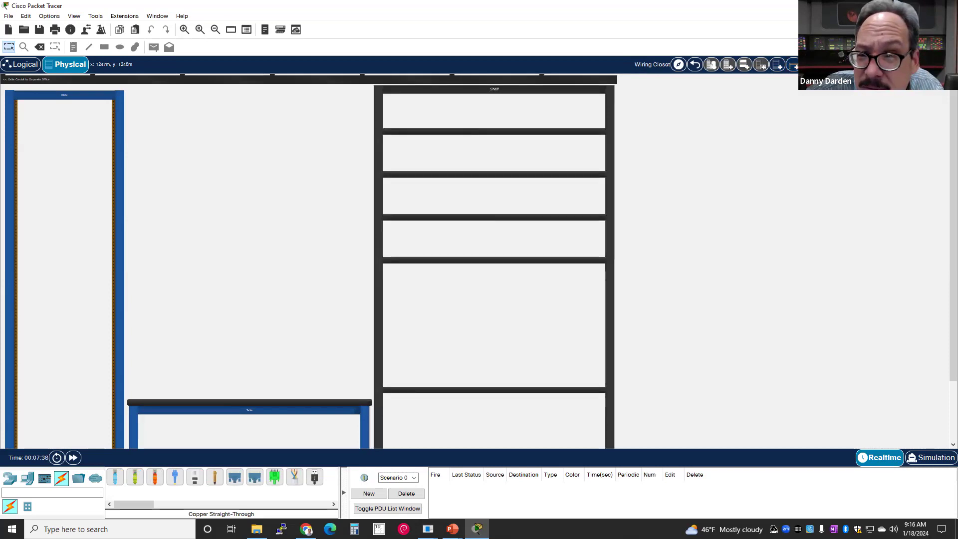
left_click(793, 66)
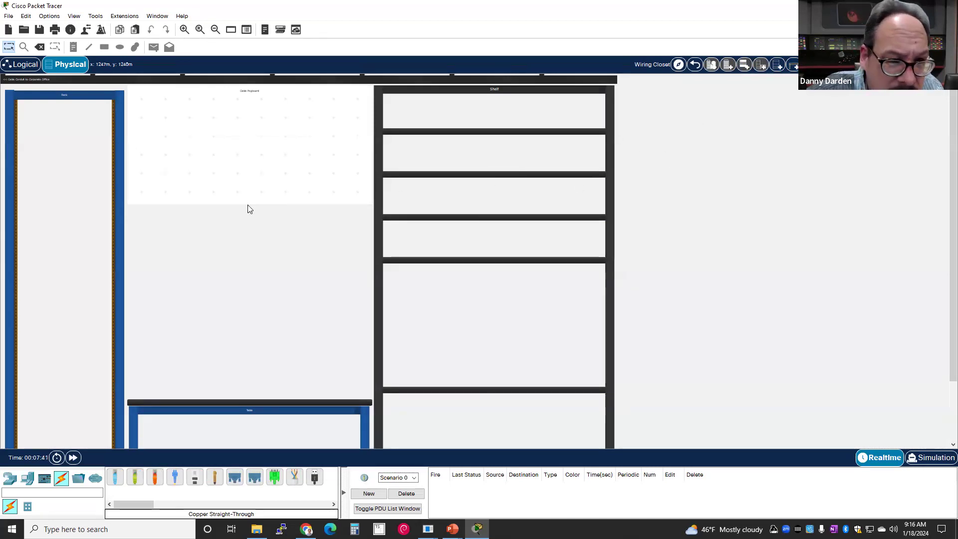
- Hang copper straight-through cables on the pegboard: yellow-green, orange and light blue
left_click_drag(137, 483, 159, 93)
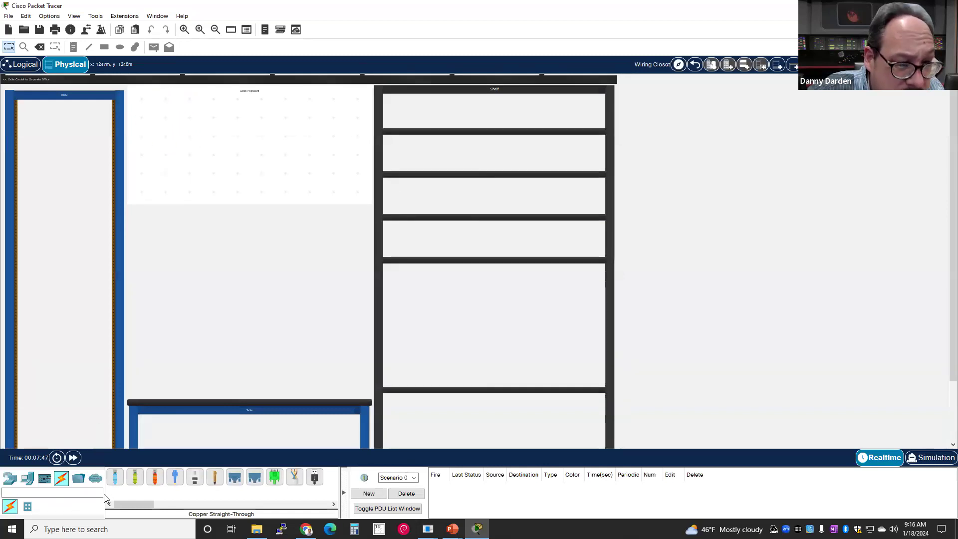
left_click_drag(134, 477, 167, 140)
left_click_drag(155, 478, 194, 109)
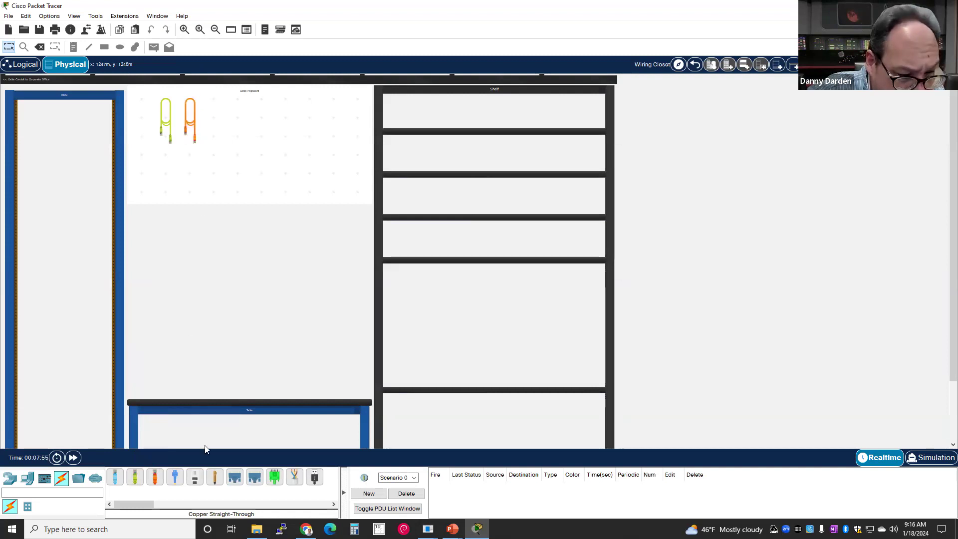
left_click_drag(115, 477, 215, 99)
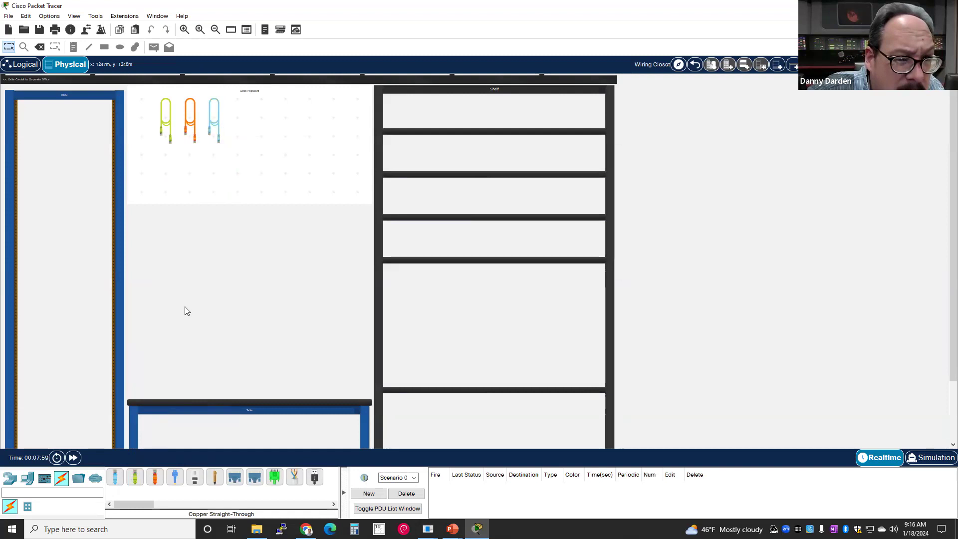
- Mount a router in the Wiring Closet rack's top slot and three 2960 switches below it
left_click(9, 480)
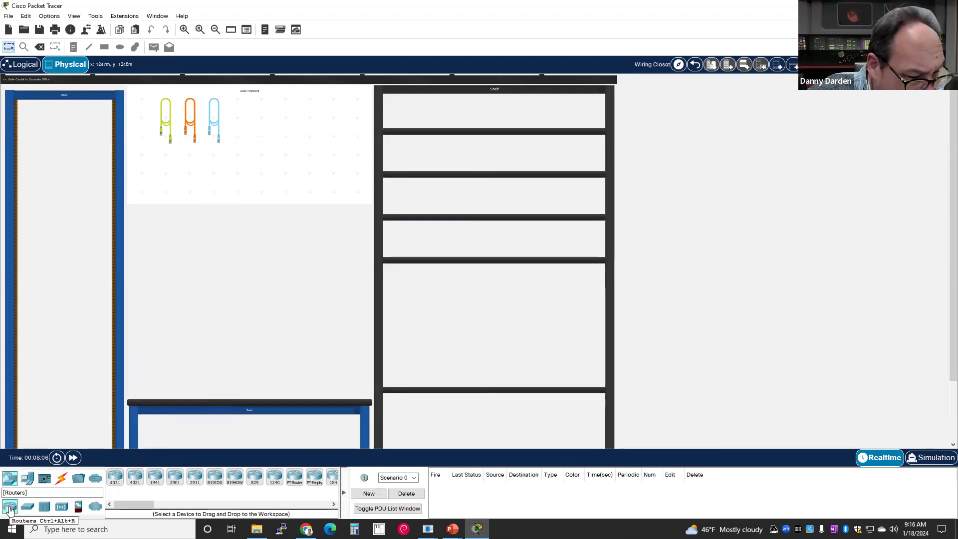
left_click_drag(9, 507, 58, 143)
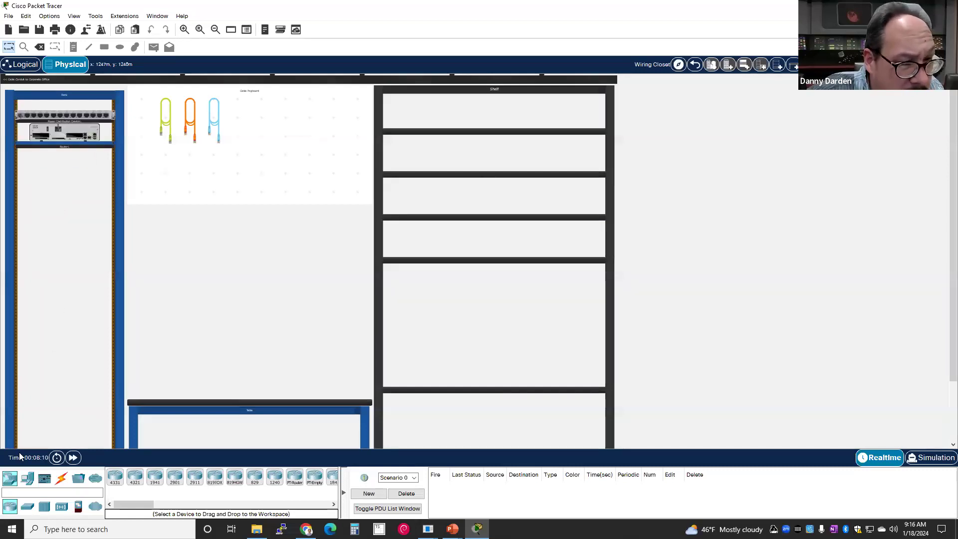
left_click(28, 507)
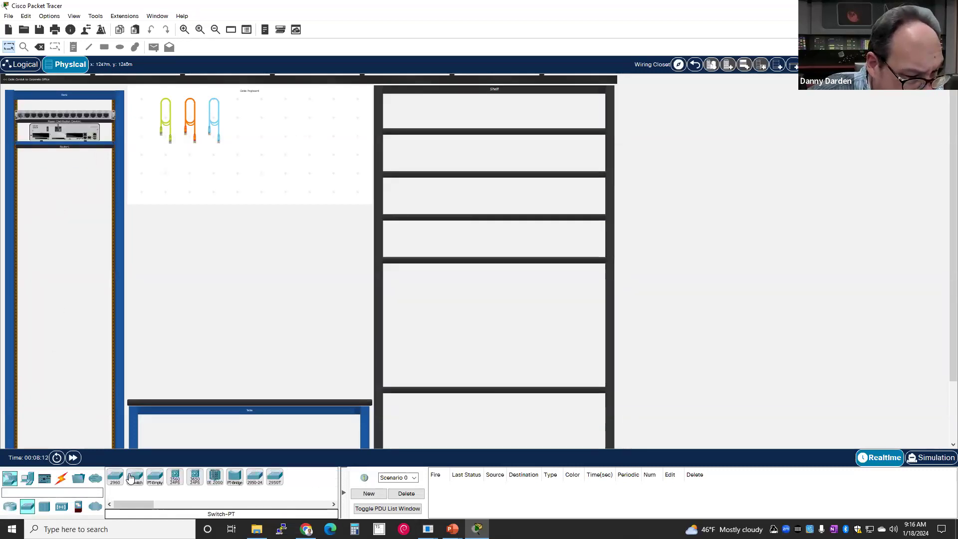
left_click_drag(115, 479, 63, 164)
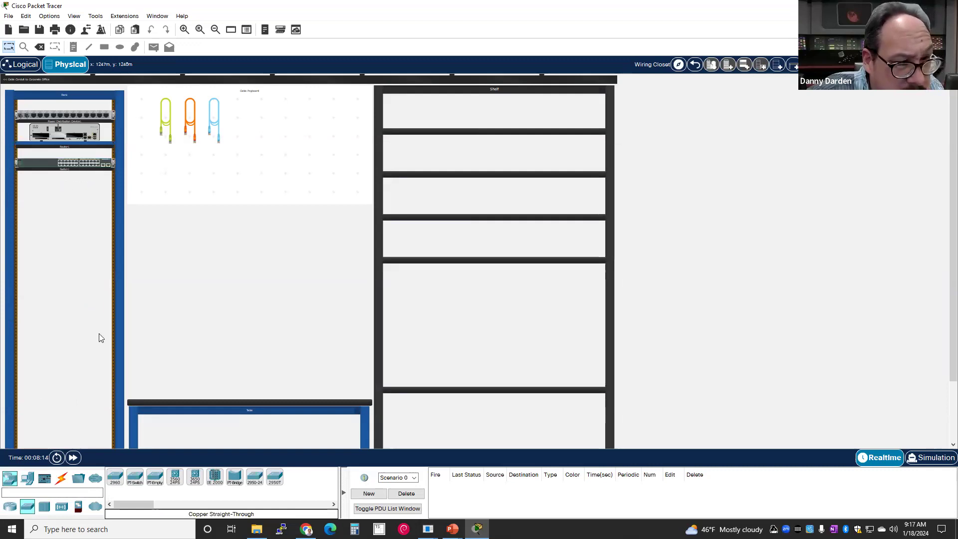
left_click_drag(115, 479, 63, 208)
left_click_drag(115, 479, 62, 212)
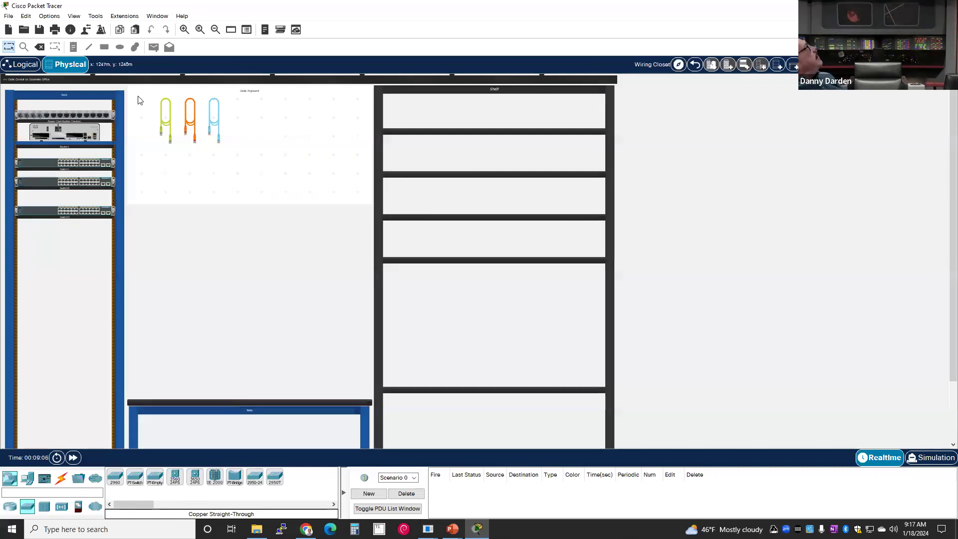
left_click(21, 69)
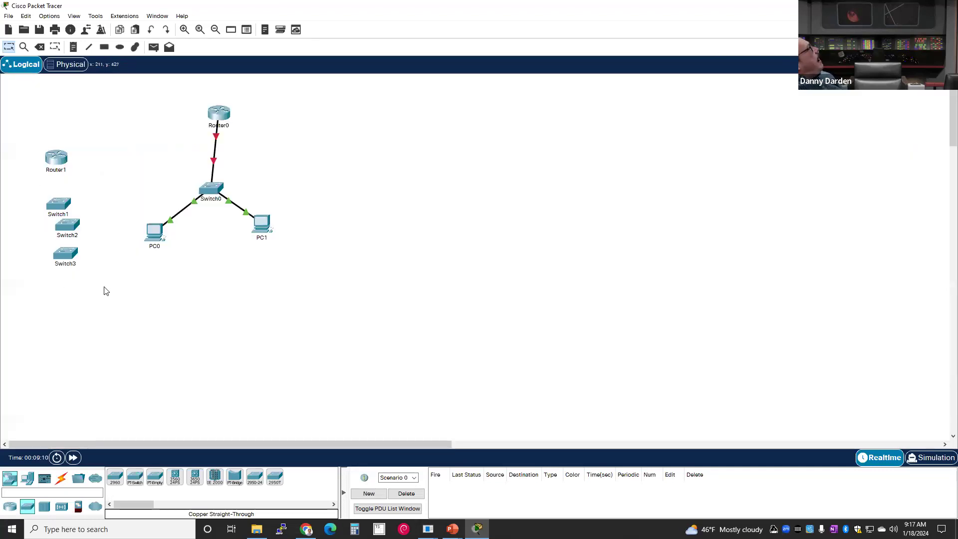
- Place Switch3, Switch2 and Switch1 in a row on the right, with Router1 above them
left_click_drag(43, 161, 65, 147)
left_click_drag(52, 203, 602, 205)
left_click_drag(75, 227, 553, 208)
left_click_drag(71, 251, 491, 206)
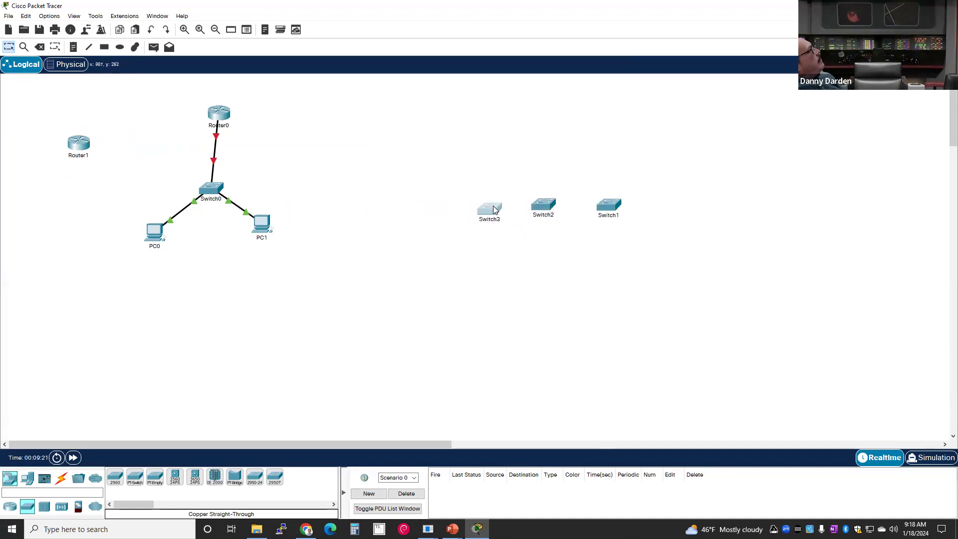
left_click_drag(69, 140, 556, 129)
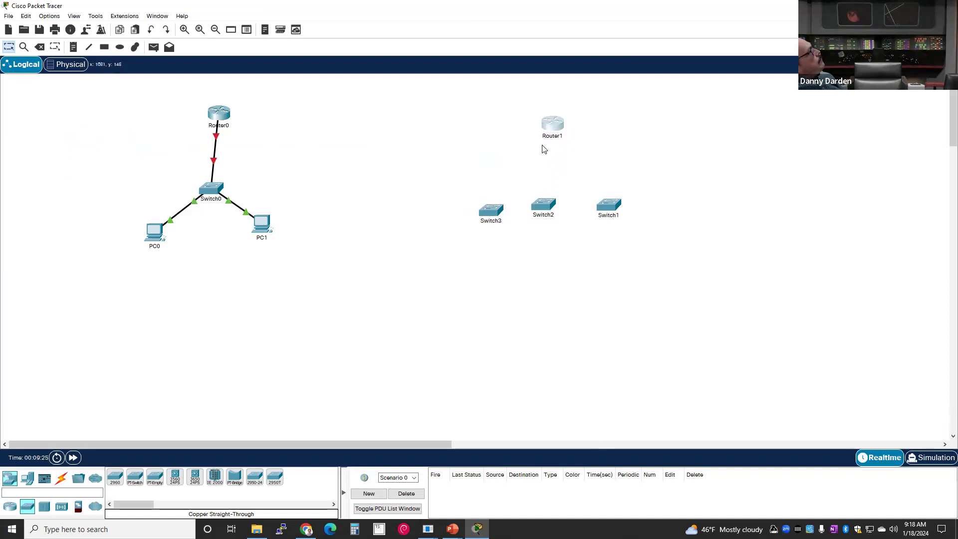
mouse_move(553, 129)
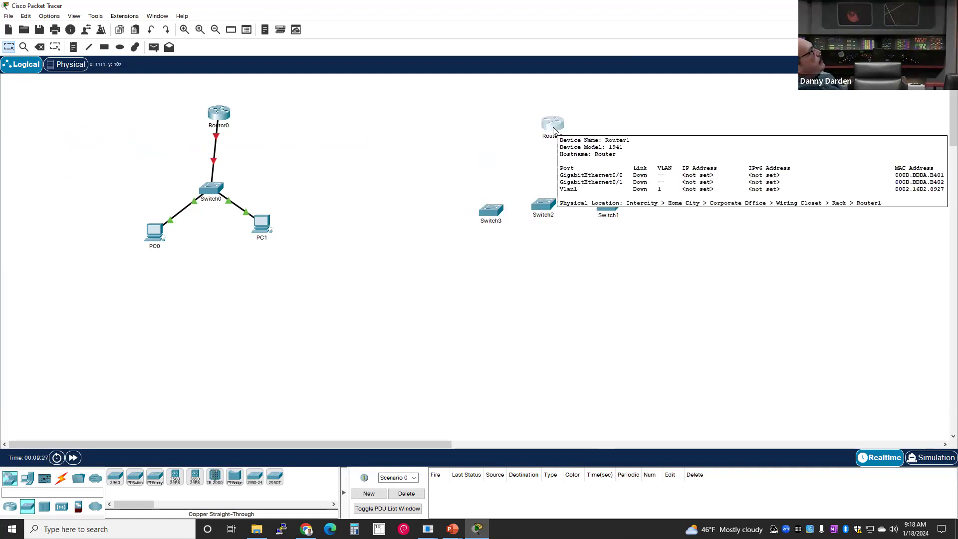
- Spread the switches out, moving Switch1 further right, and briefly open and close Switch2's window
mouse_move(535, 208)
left_mouse_down()
mouse_move(543, 210)
mouse_move(526, 209)
left_mouse_up()
left_click(568, 259)
left_click_drag(609, 209, 665, 198)
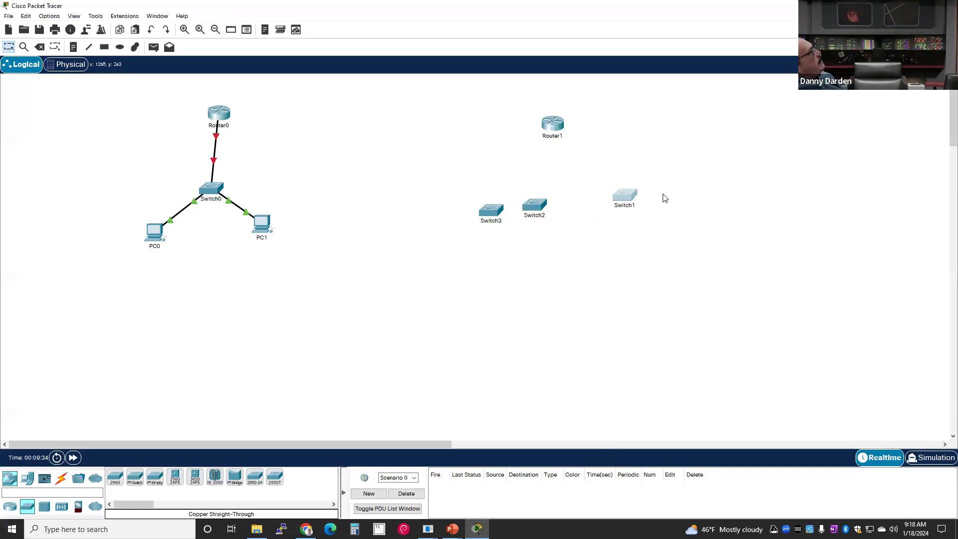
left_click(539, 216)
left_click(526, 206)
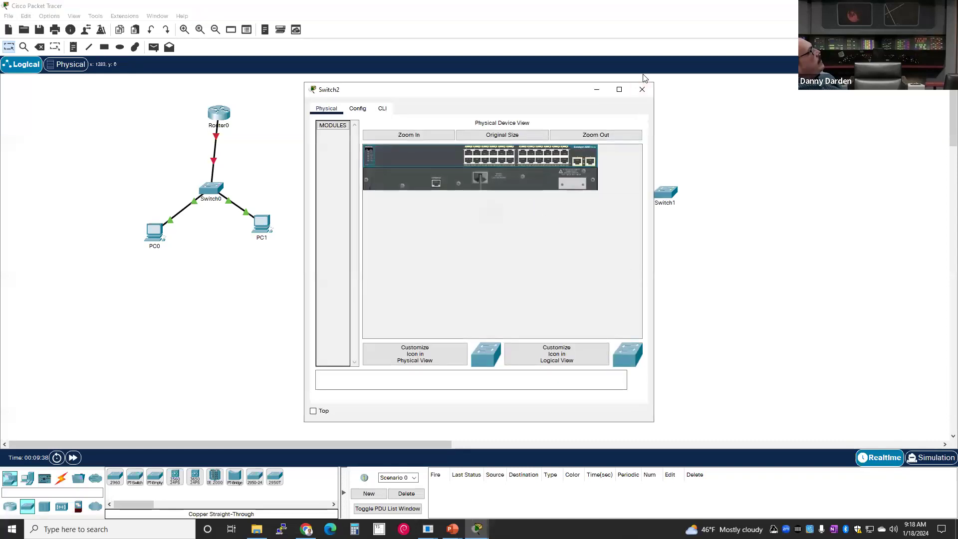
left_click(642, 89)
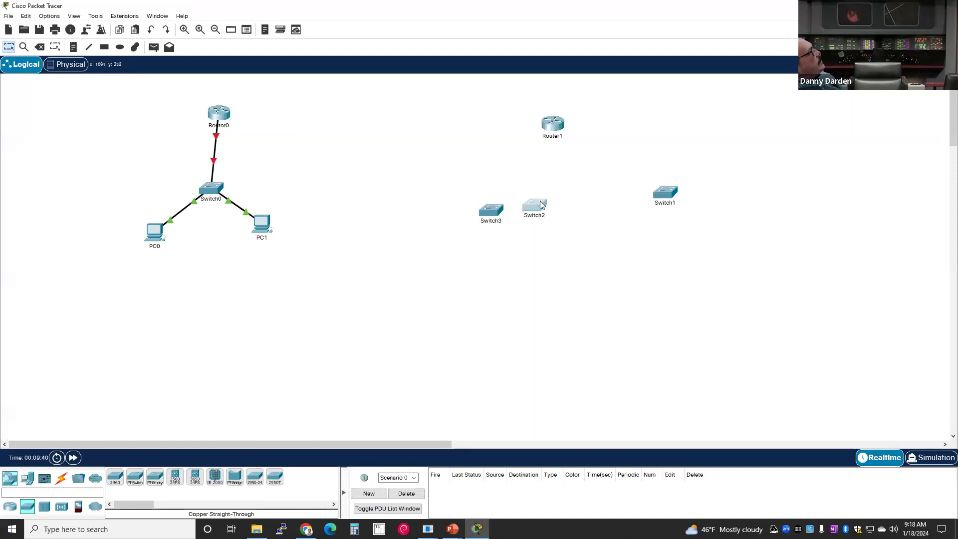
- Line Switch2 up with Switch3 and center Router1 above Switch2
left_click_drag(549, 204, 577, 202)
mouse_move(502, 211)
left_mouse_down()
mouse_move(532, 204)
mouse_move(494, 212)
left_mouse_up()
mouse_move(571, 202)
left_mouse_down()
mouse_move(570, 210)
mouse_move(568, 197)
left_mouse_up()
left_click_drag(567, 202, 568, 208)
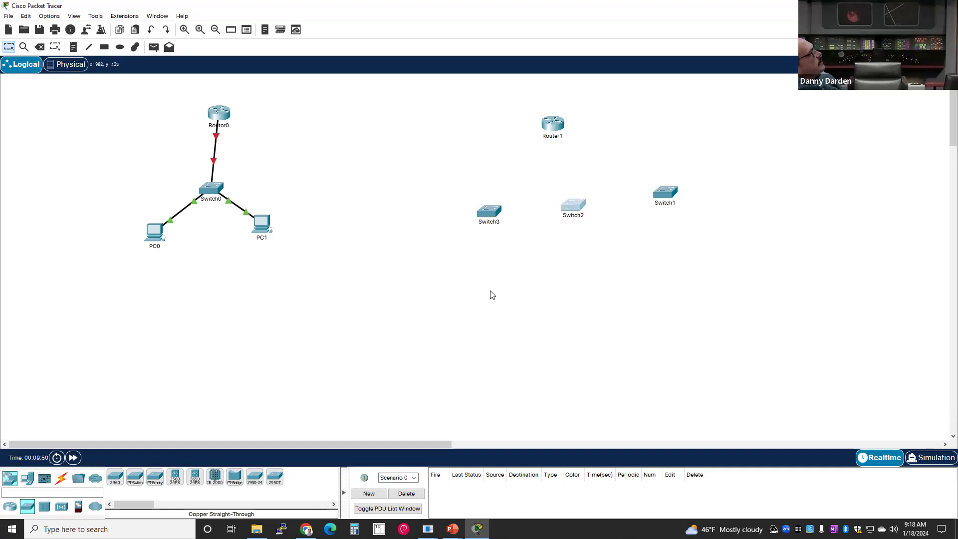
left_click(559, 140)
mouse_move(559, 139)
left_mouse_down()
mouse_move(582, 166)
mouse_move(570, 140)
left_mouse_up()
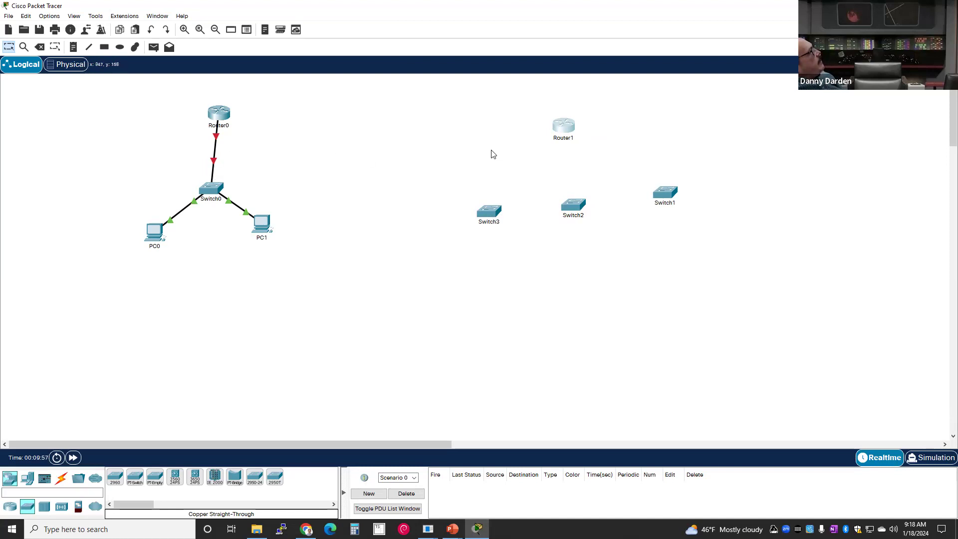
left_click(562, 125)
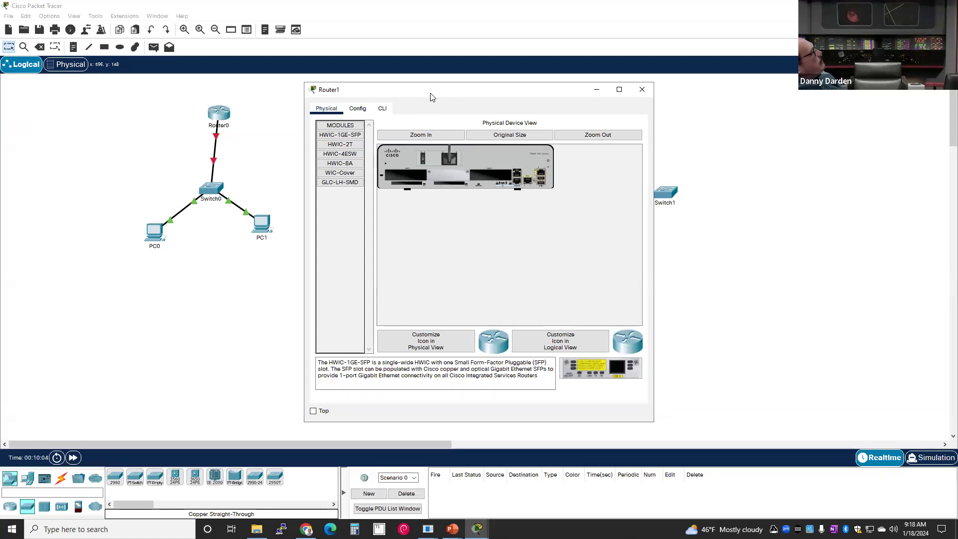
- Zoom into Router1's Cisco 1941 physical view and pan across its right-side ports
left_click_drag(432, 97, 399, 114)
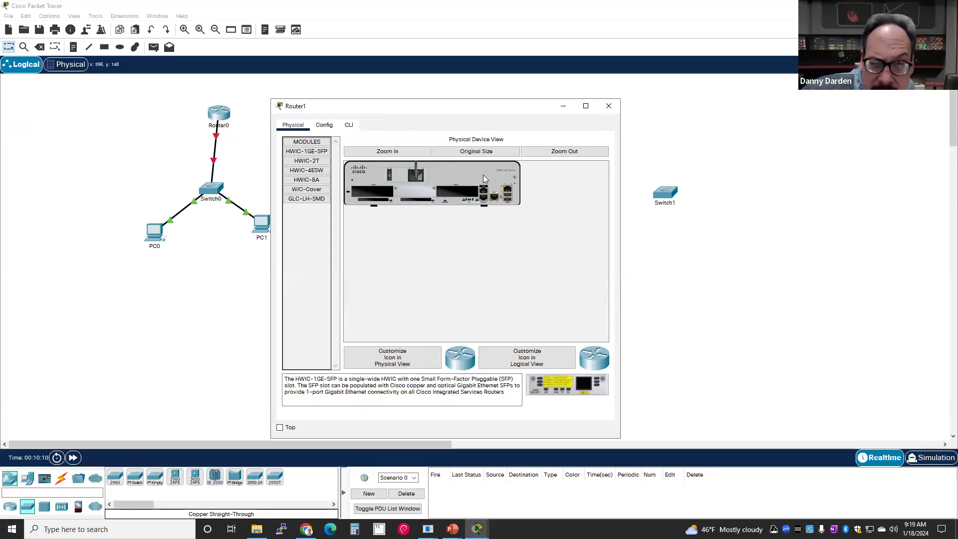
left_click(412, 151)
left_click_drag(428, 338, 490, 341)
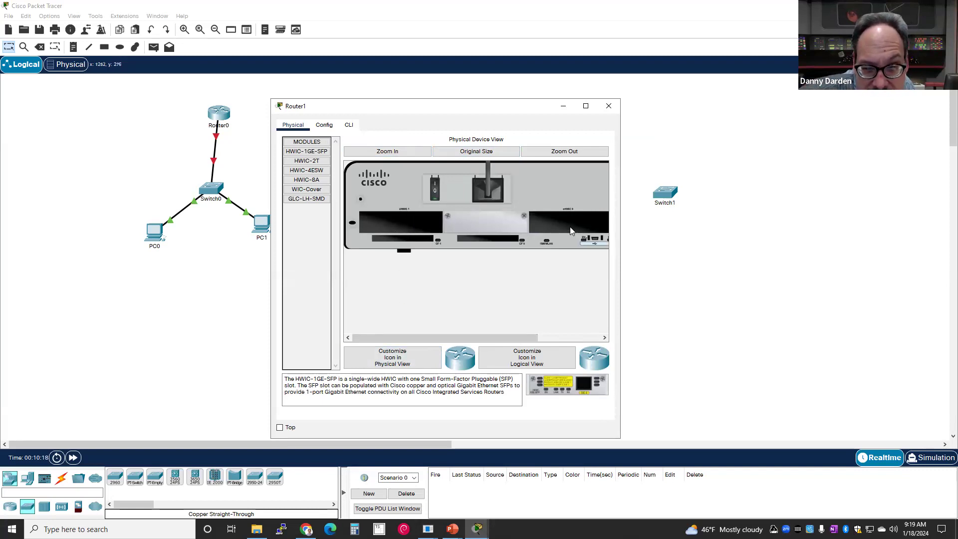
left_click_drag(441, 338, 402, 291)
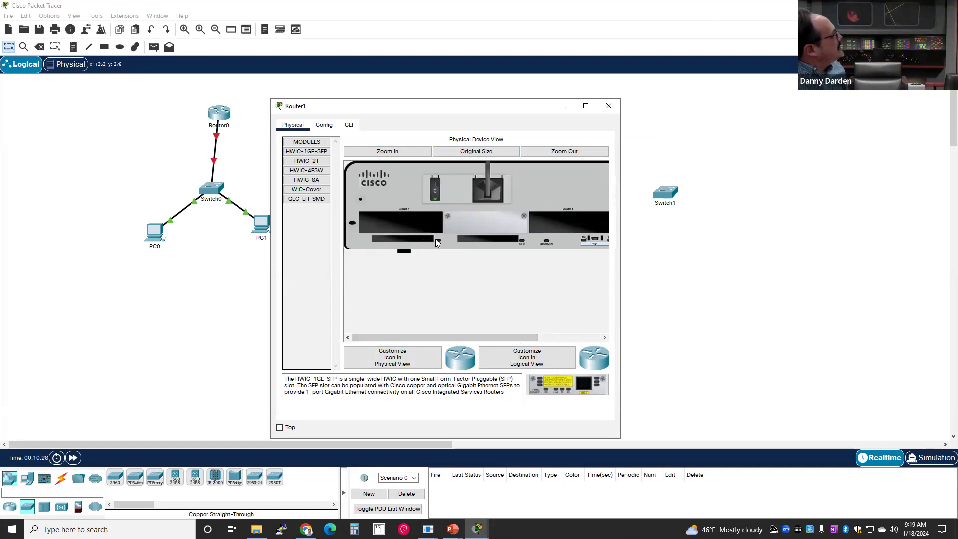
left_click_drag(418, 340, 371, 230)
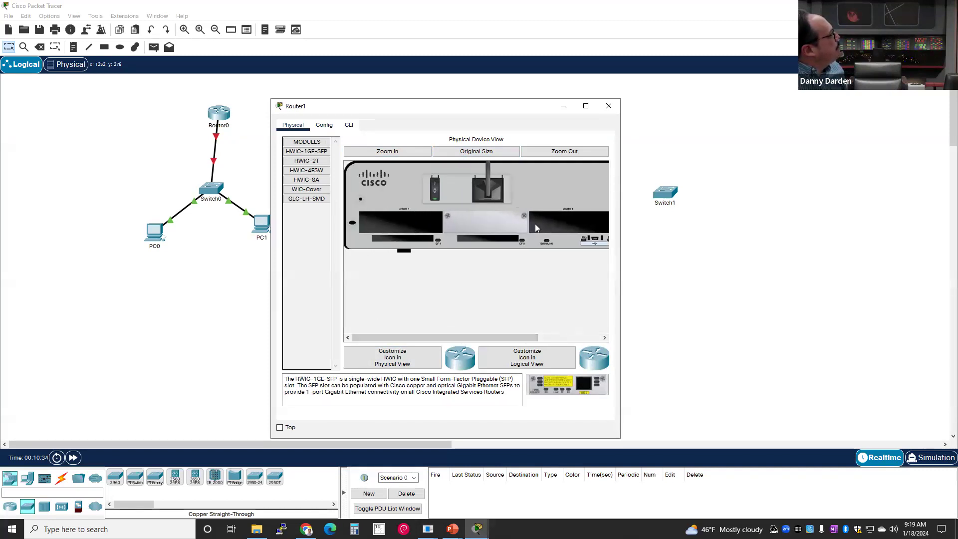
left_click_drag(464, 337, 523, 325)
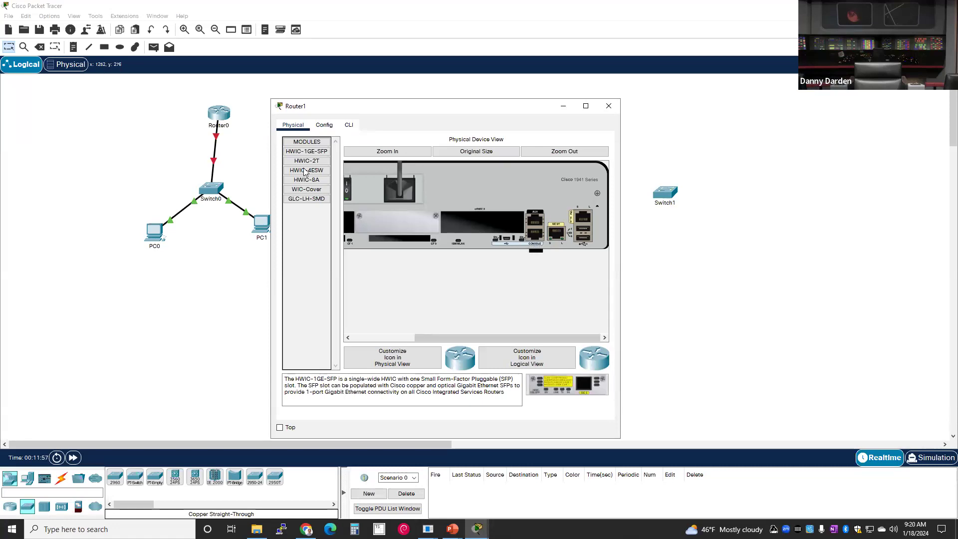
left_click(349, 125)
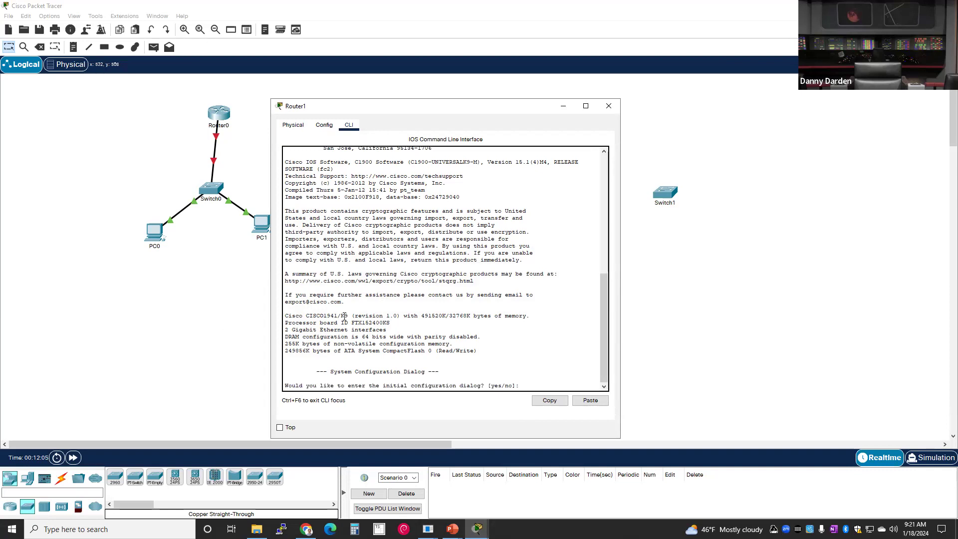
- Scroll through Router1's CLI boot messages, then close the Router1 window
scroll(345, 316, "up", 8)
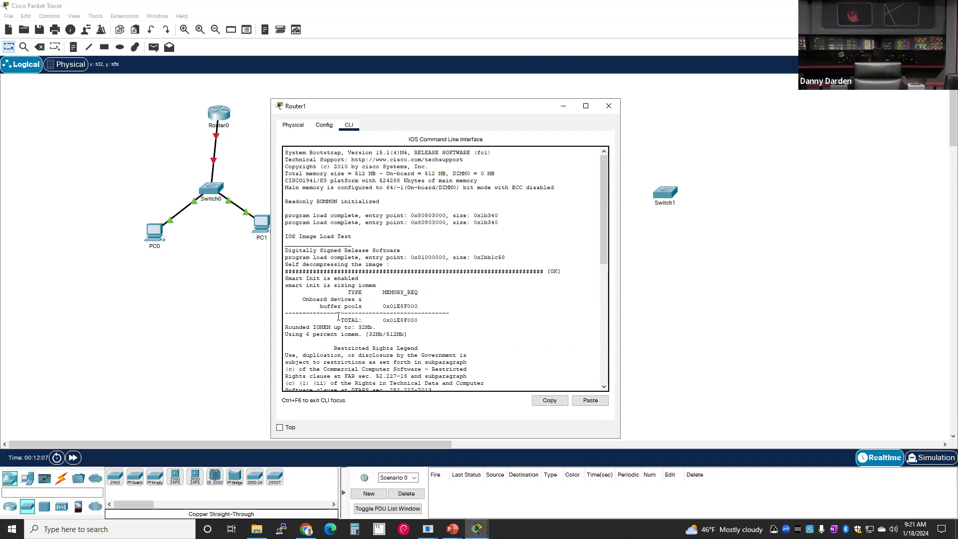
scroll(329, 311, "down", 3)
scroll(293, 297, "up", 3)
scroll(340, 222, "down", 12)
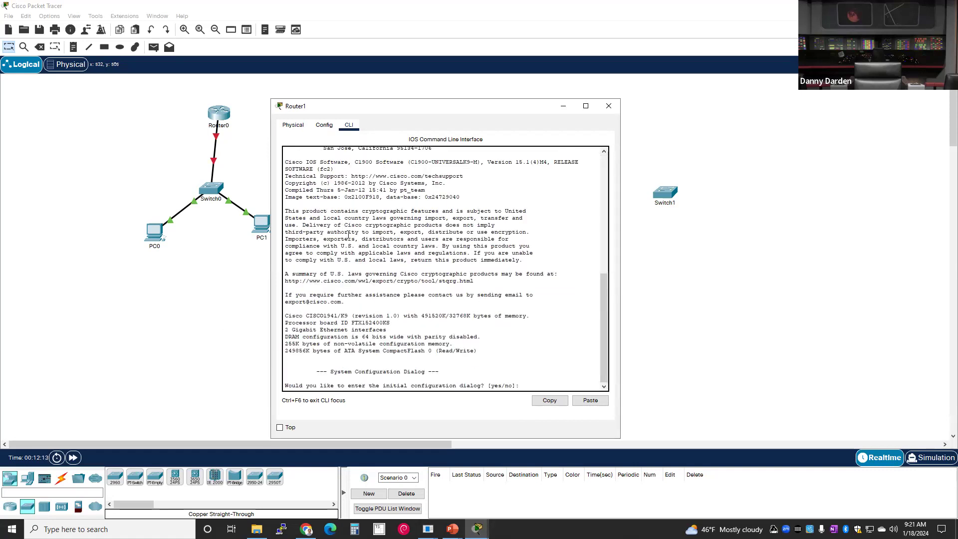
scroll(348, 235, "up", 12)
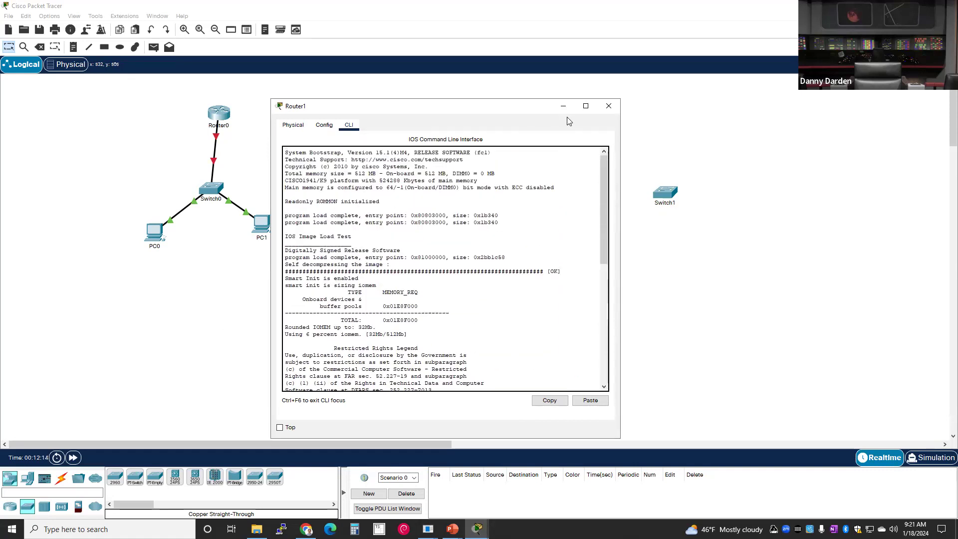
left_click(609, 107)
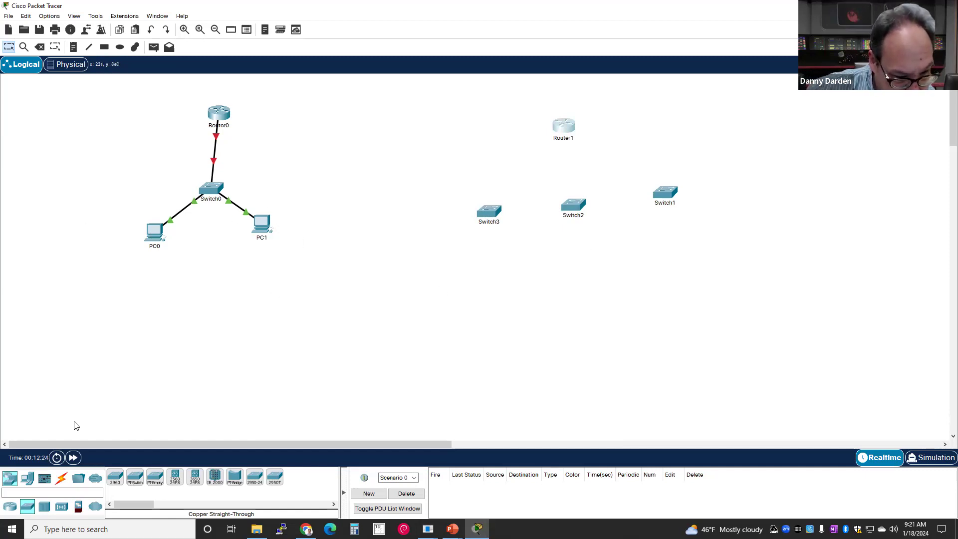
- Run a console cable from PC0's RS 232 port to Switch0's Console port
left_click(61, 479)
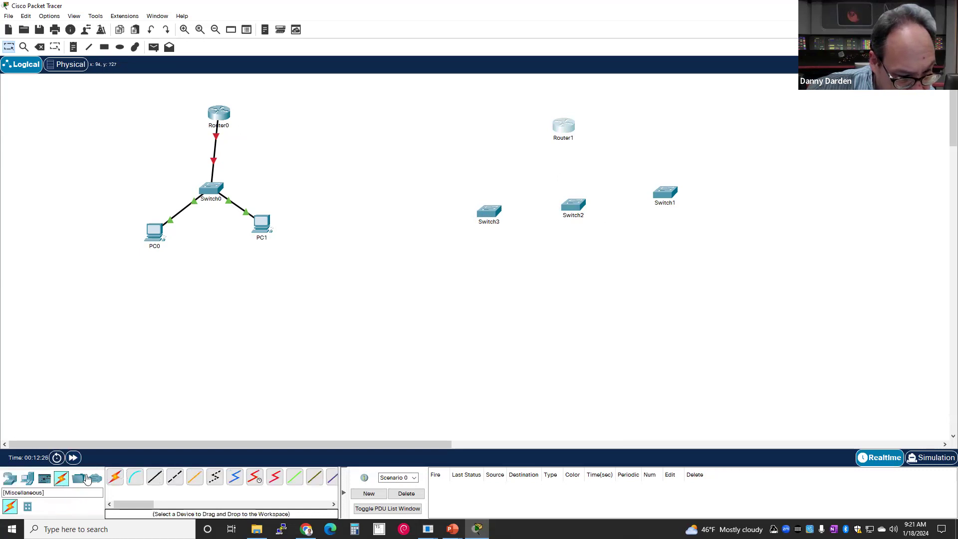
left_click(134, 476)
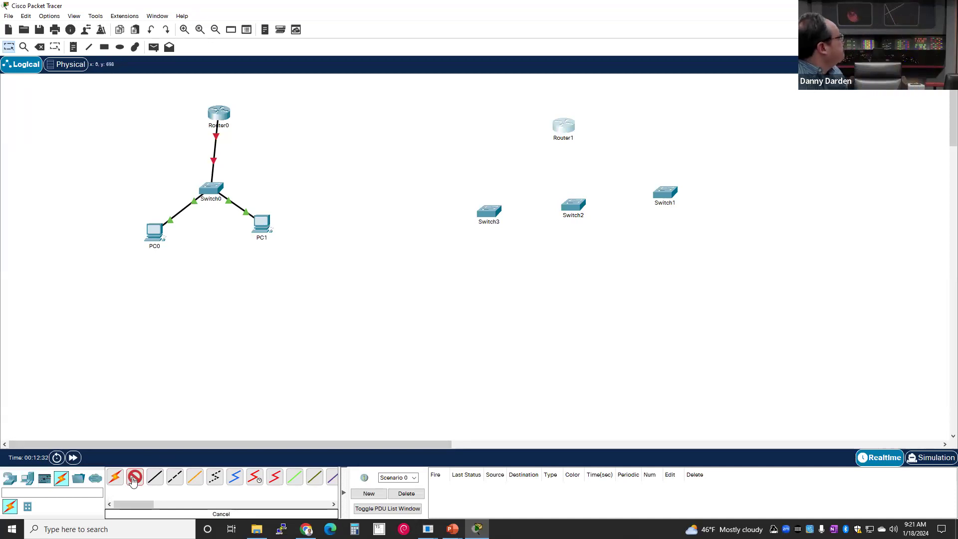
left_click(149, 234)
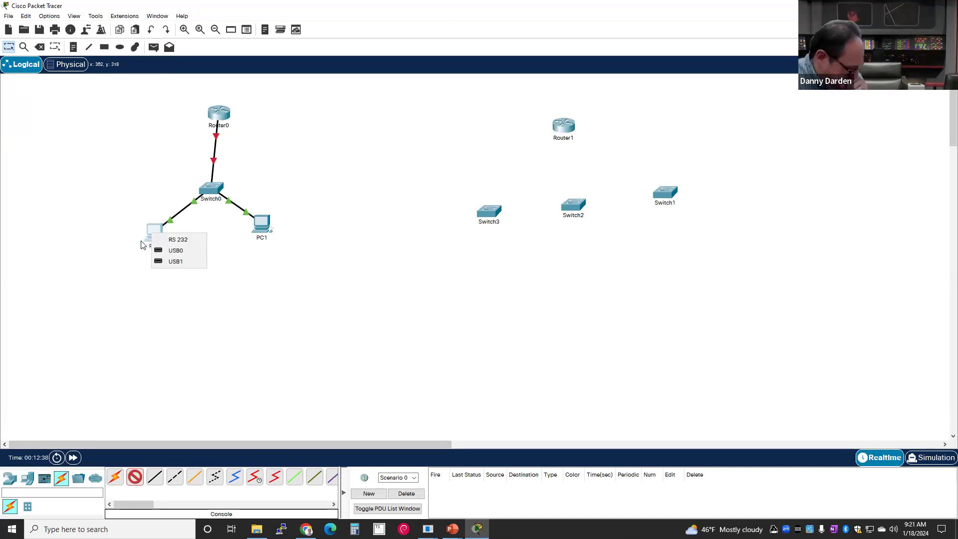
left_click(175, 241)
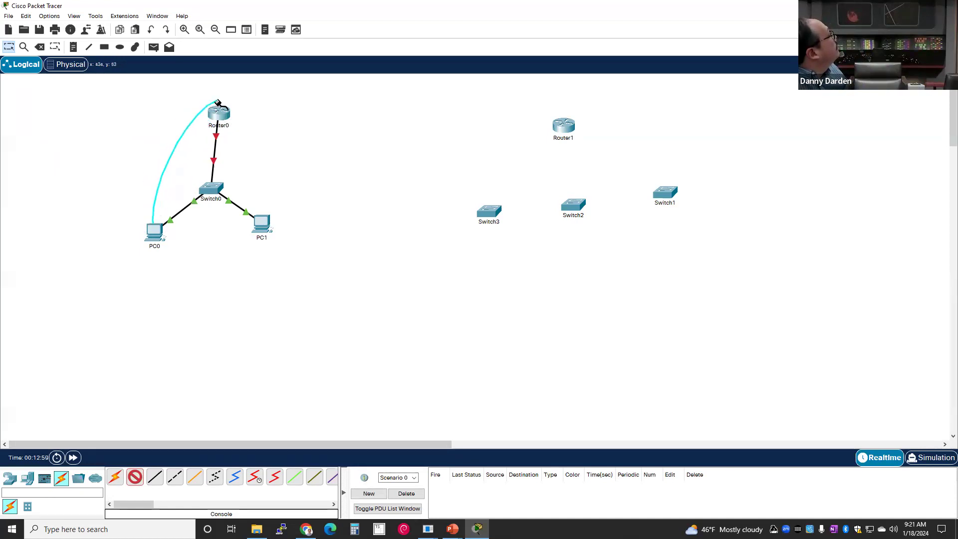
left_click(202, 191)
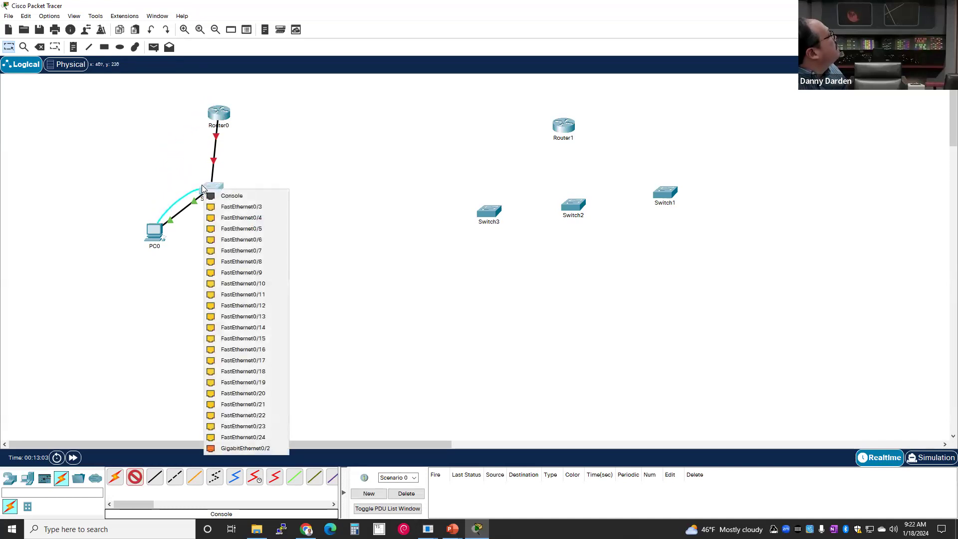
left_click(237, 196)
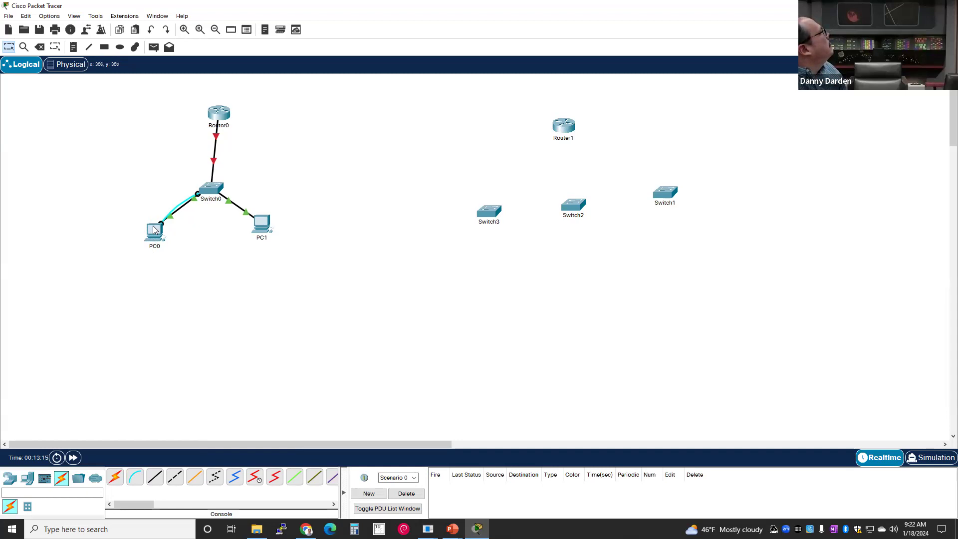
mouse_move(156, 222)
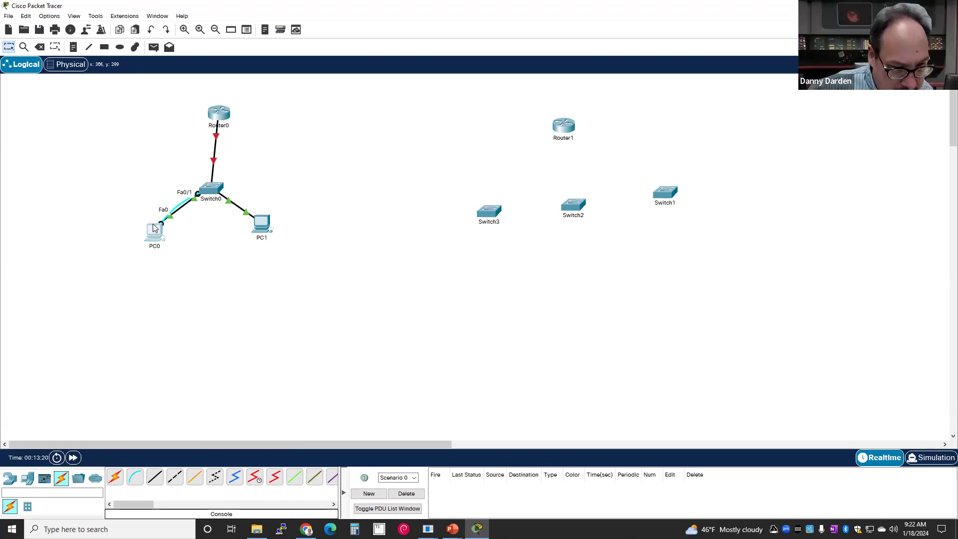
left_click(152, 228)
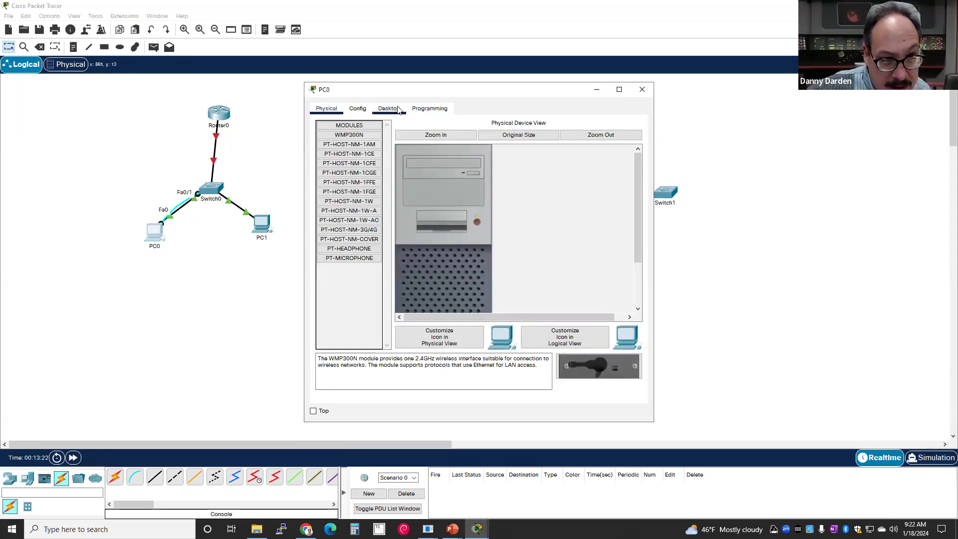
- Show PC0's Desktop apps, moving its window up-left and enlarging it to reveal Terminal and Command Prompt
left_click(388, 108)
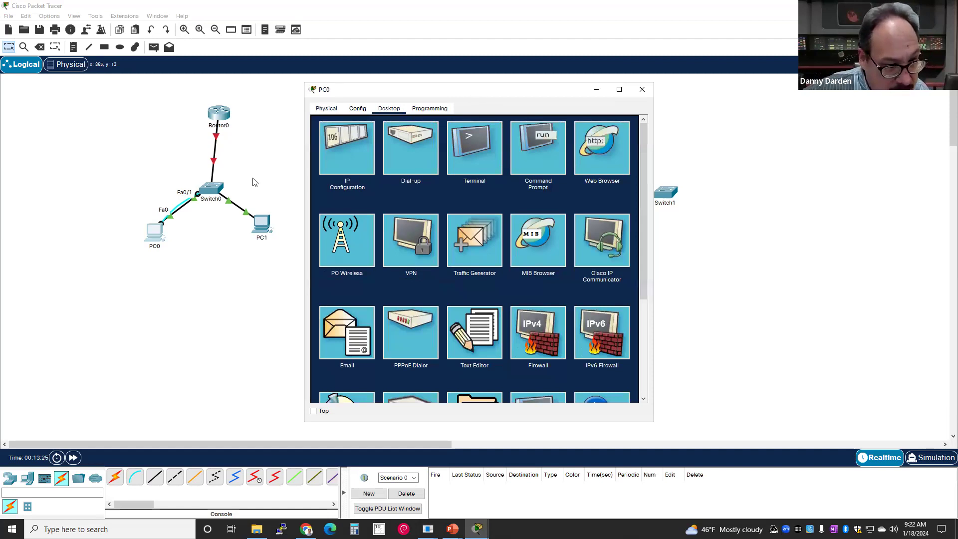
left_click_drag(468, 93, 249, 81)
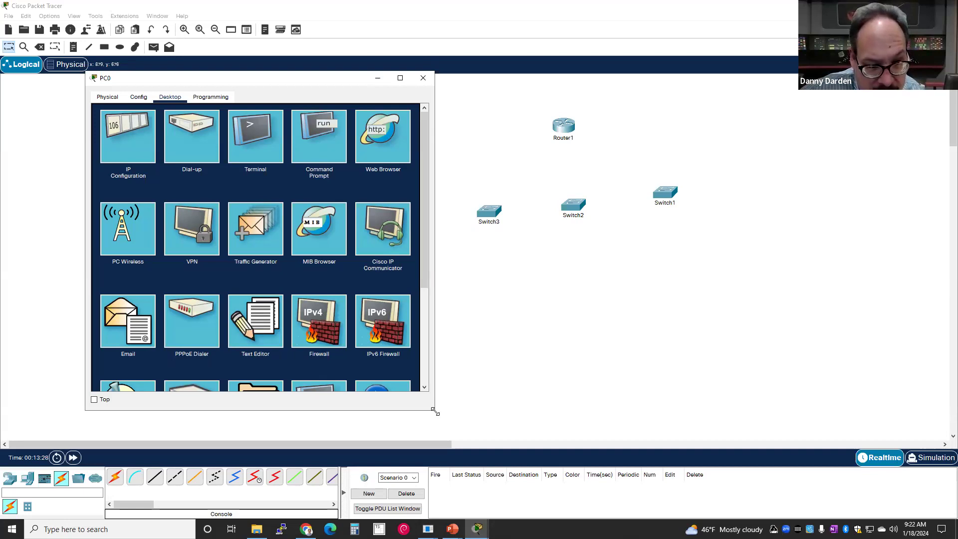
left_click_drag(434, 410, 640, 503)
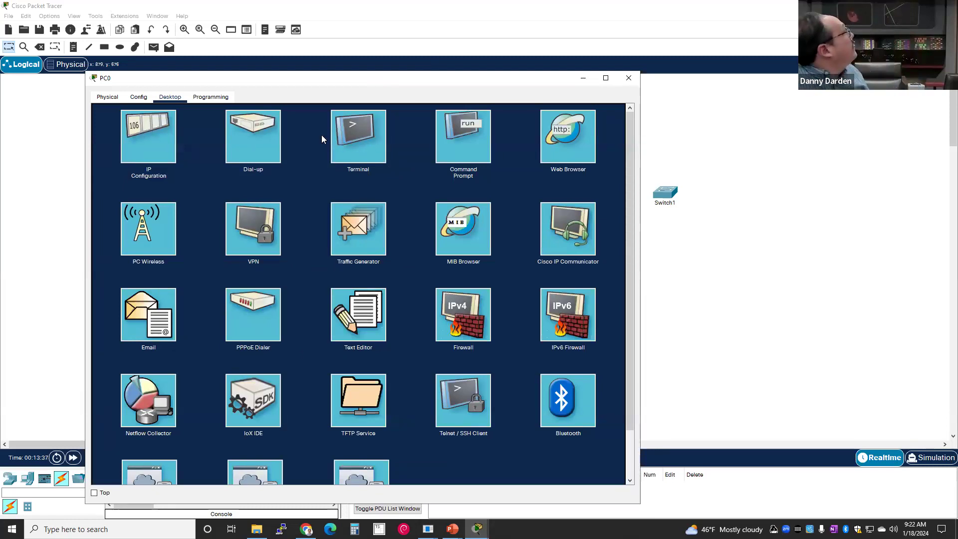
- In PC0's Command Prompt, list the C: drive files with dir
left_click(445, 143)
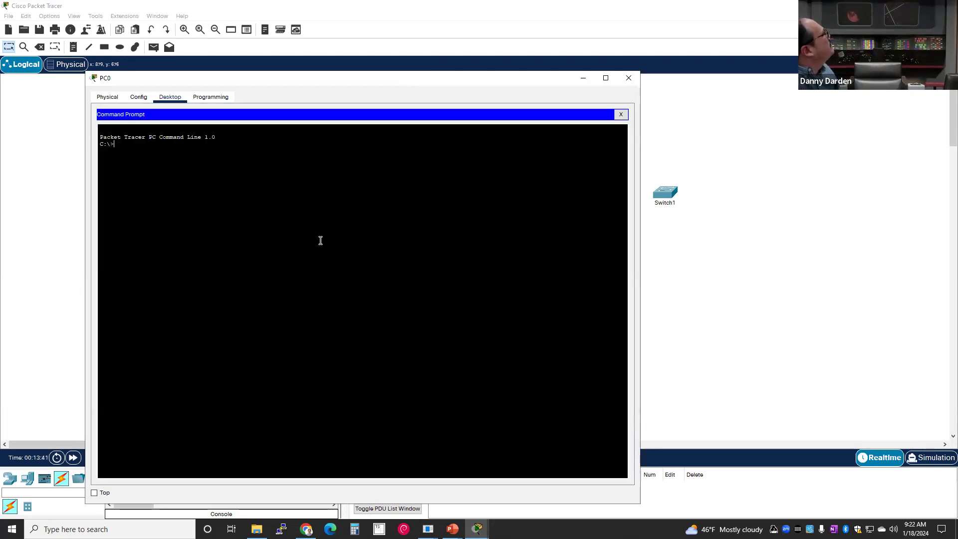
key("Return")
key("Return")
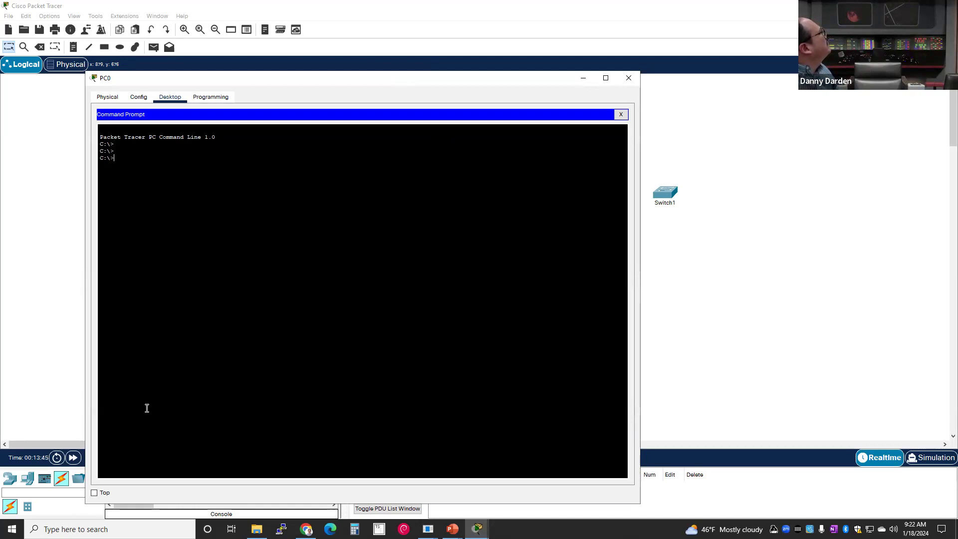
key("Return")
key("Return")
key("Return")
key("Return")
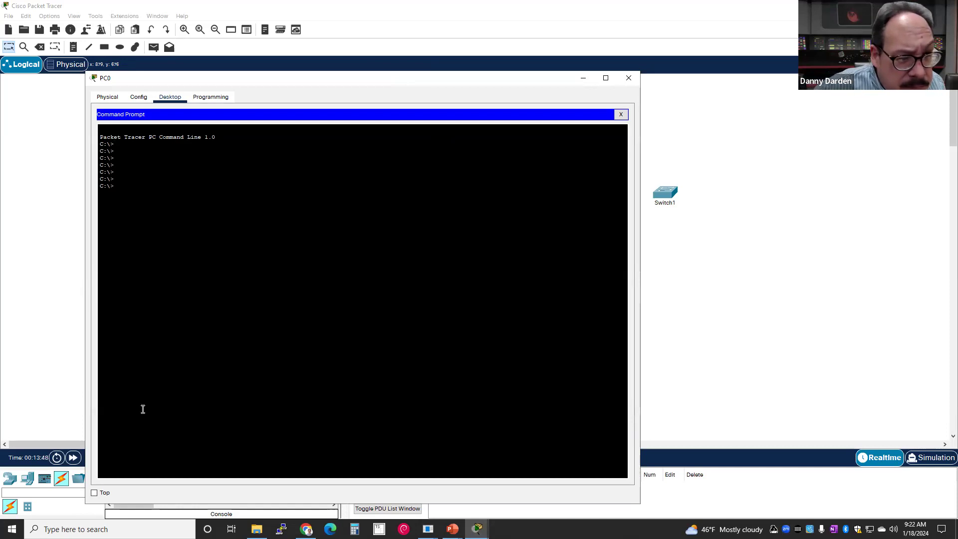
type("dir")
key("Return")
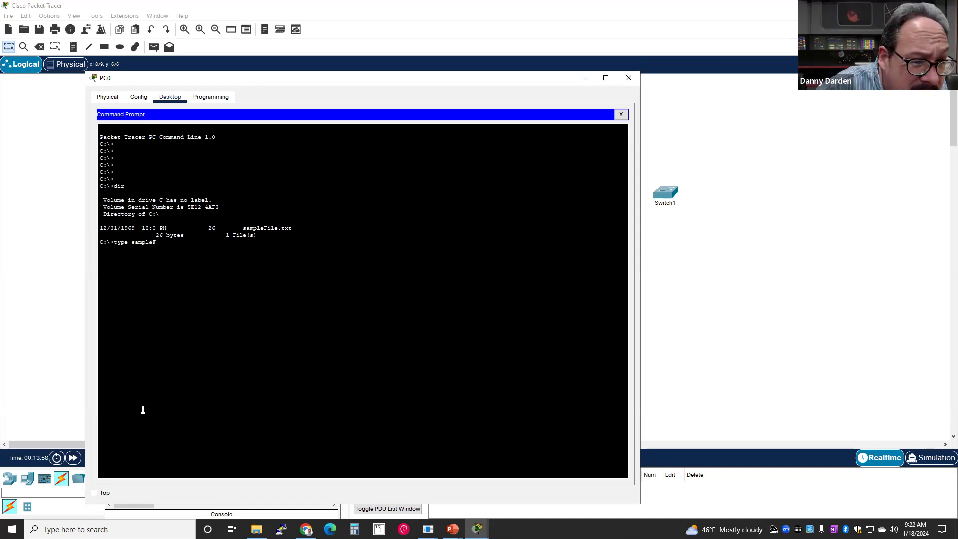
- Try viewing sampleFile.txt, list available commands with ?, then bring up Terminal's port settings
key("Return")
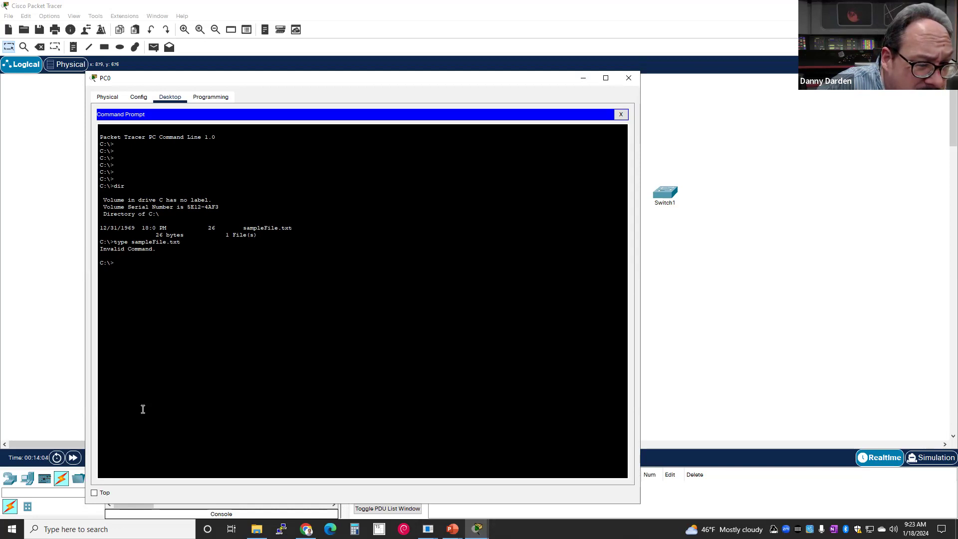
key("Return")
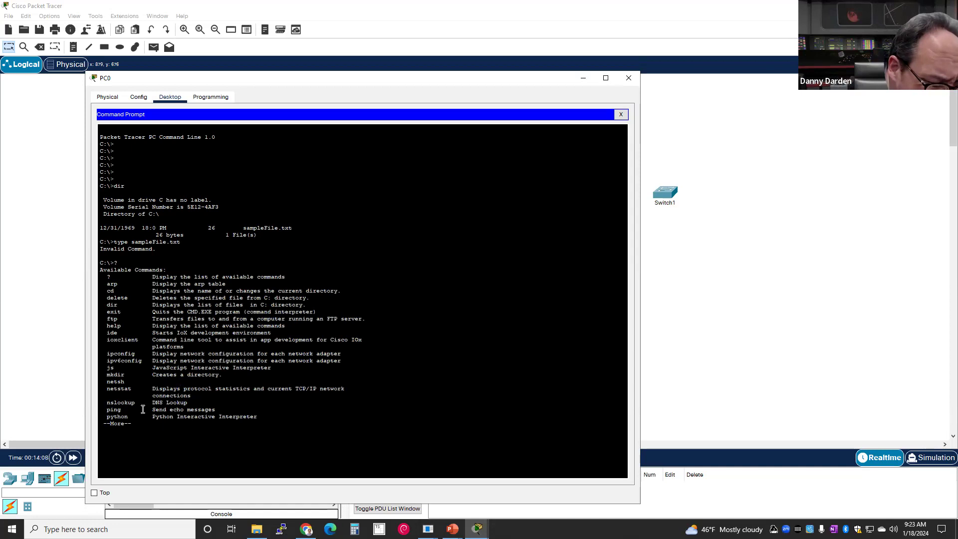
key("space")
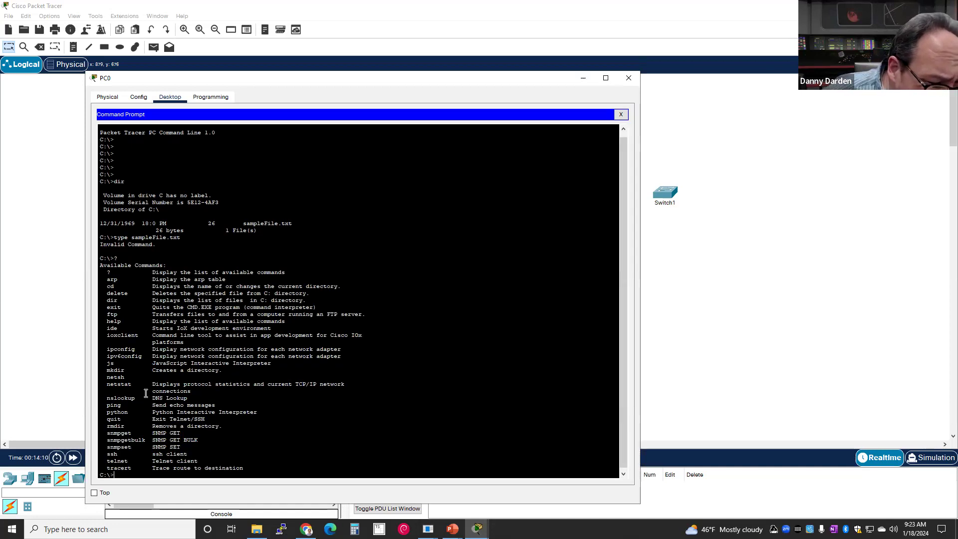
scroll(145, 399, "down", 1)
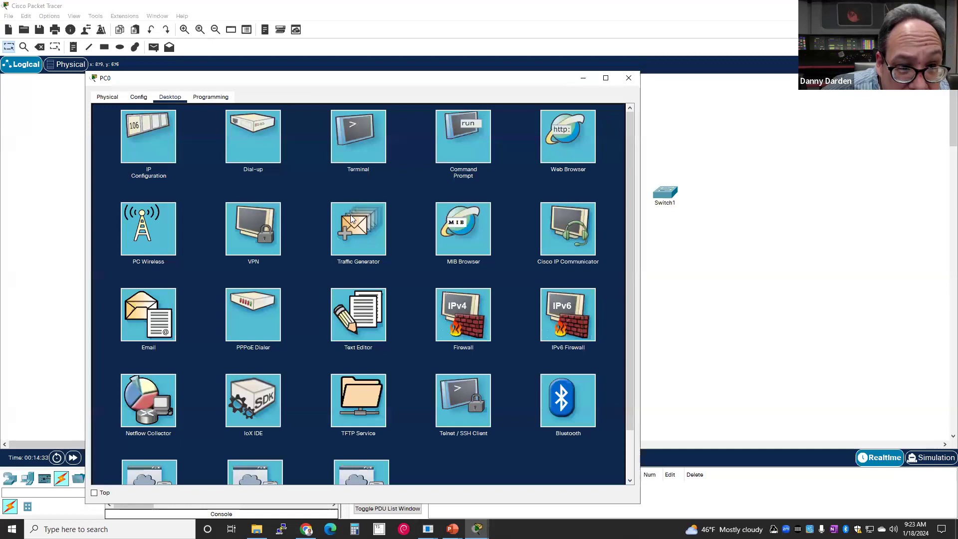
left_click(620, 114)
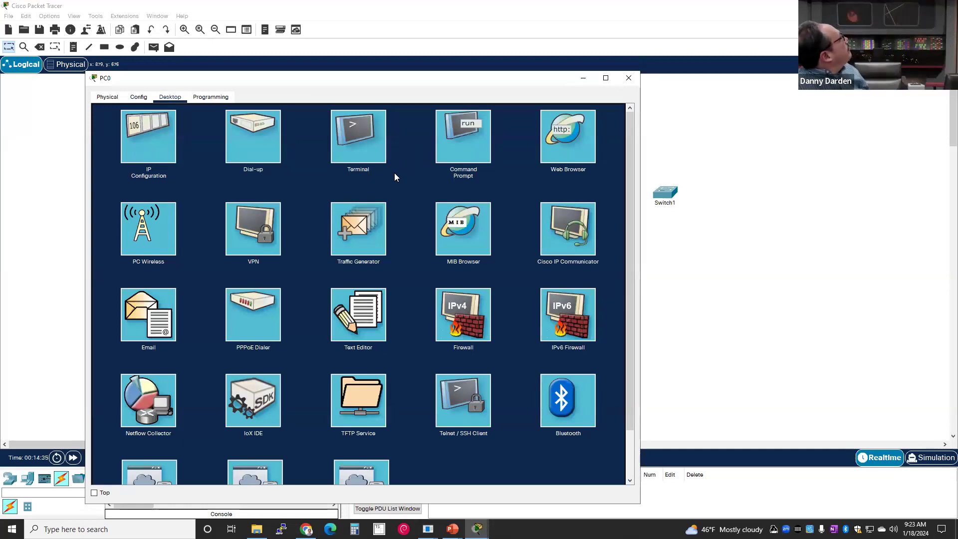
left_click(363, 135)
left_click(407, 198)
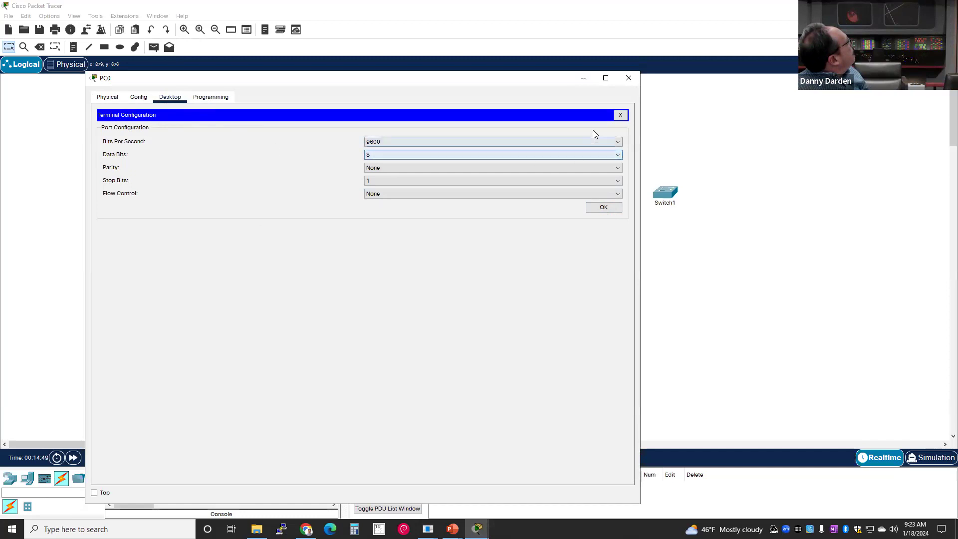
- Reopen PC0's Terminal and connect at 9600 baud, 8 data bits, no parity, 1 stop bit
left_click(621, 118)
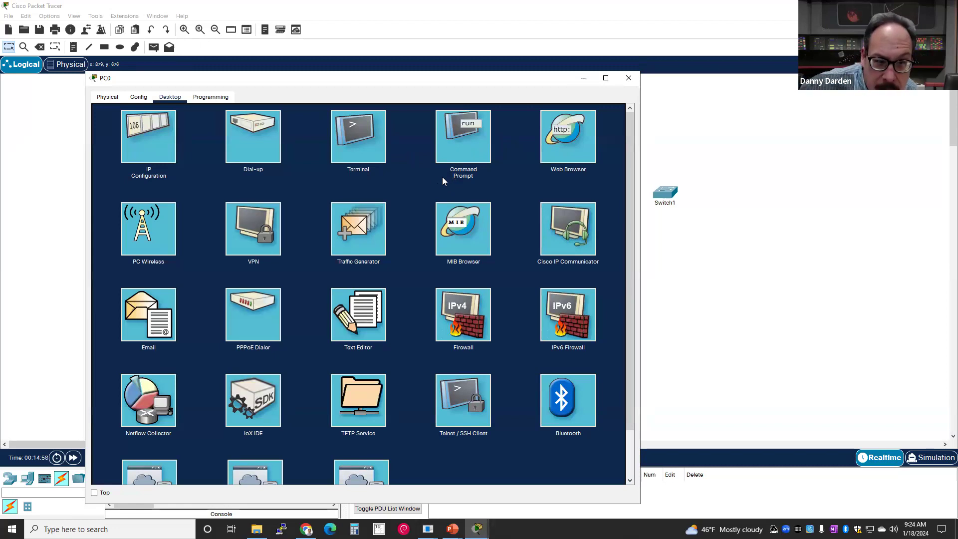
left_click(374, 139)
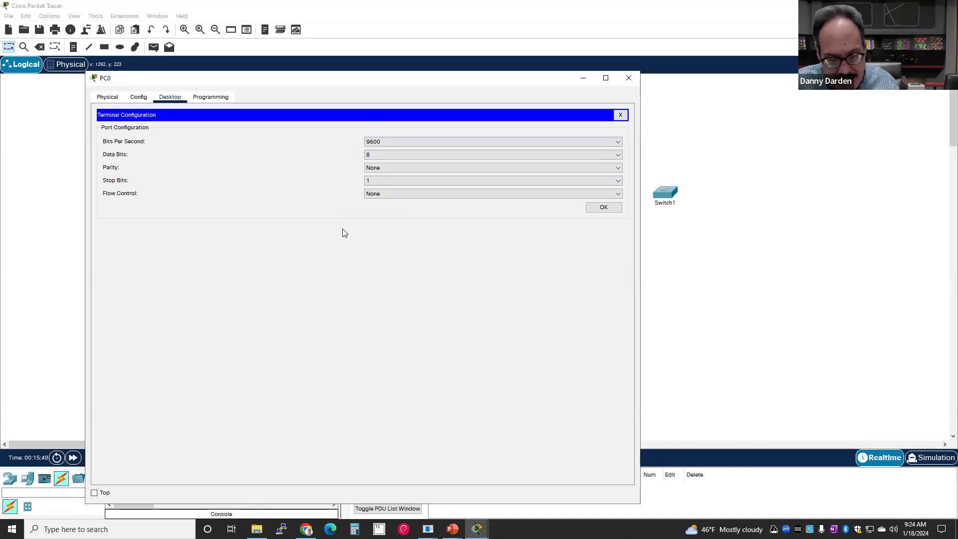
left_click(604, 208)
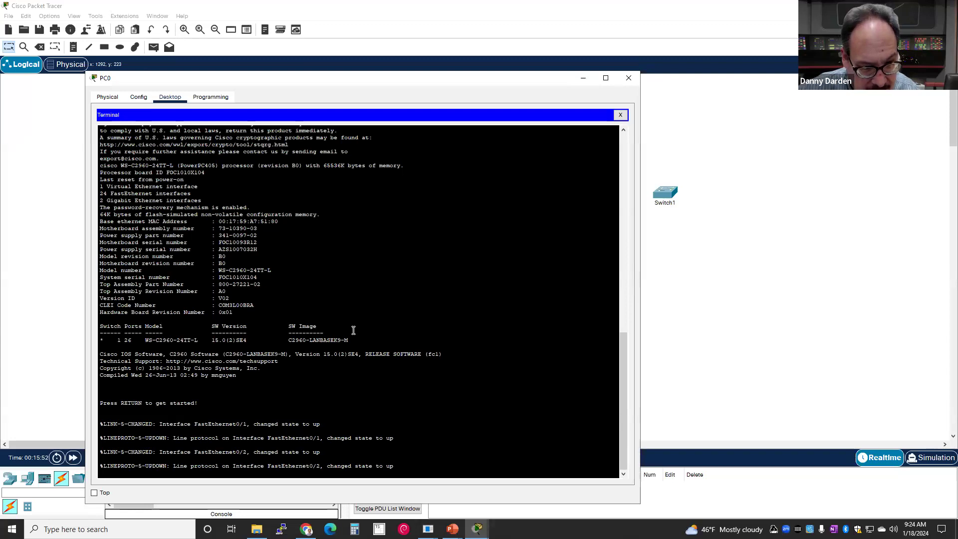
- Review the switch's boot output, reach the Switch> prompt and enter 'restart'
scroll(379, 325, "up", 4)
scroll(341, 311, "down", 3)
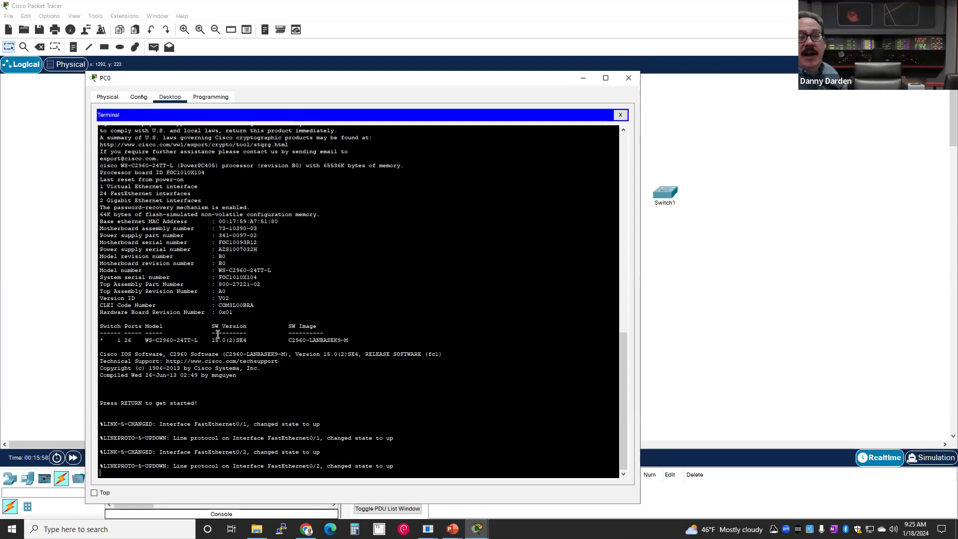
scroll(217, 335, "up", 10)
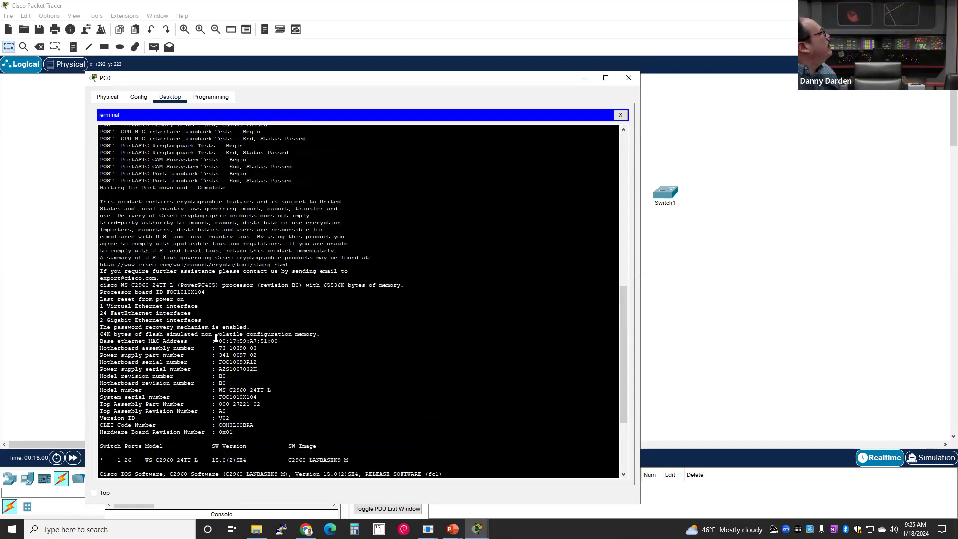
scroll(215, 338, "up", 7)
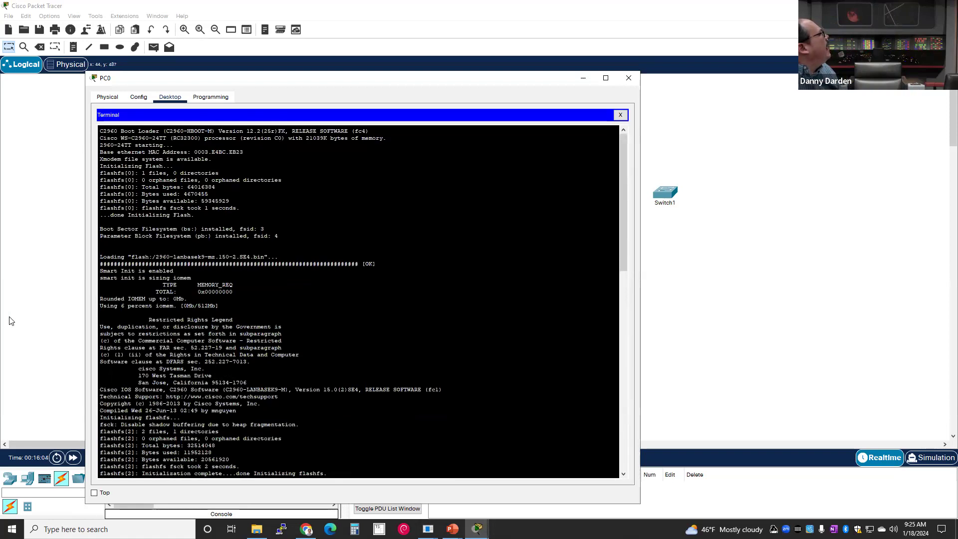
scroll(187, 280, "down", 3)
scroll(187, 280, "down", 18)
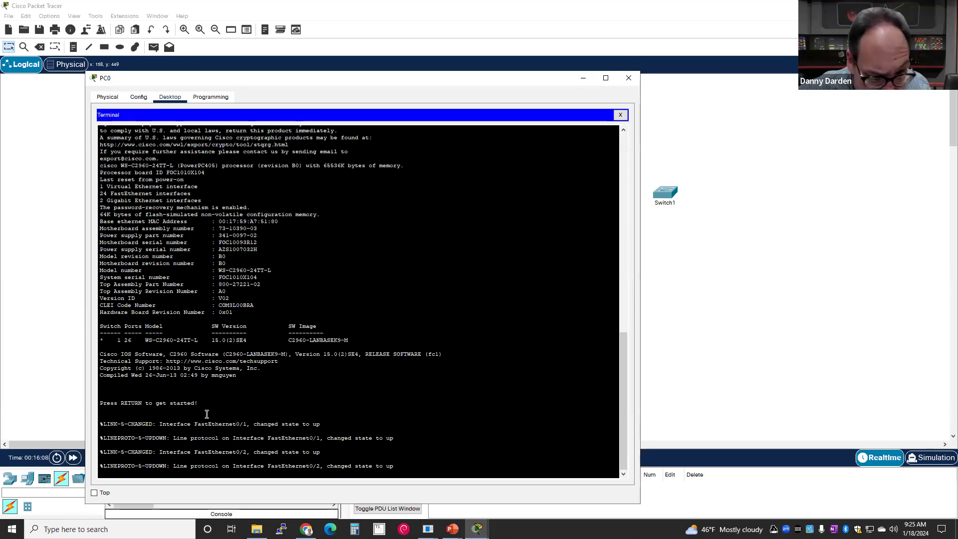
key("Return")
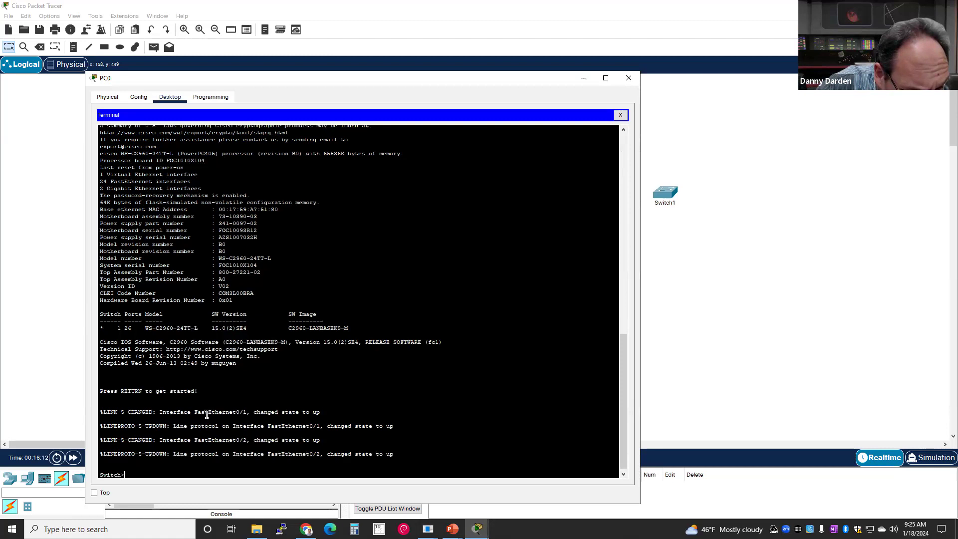
type("t")
key("Return")
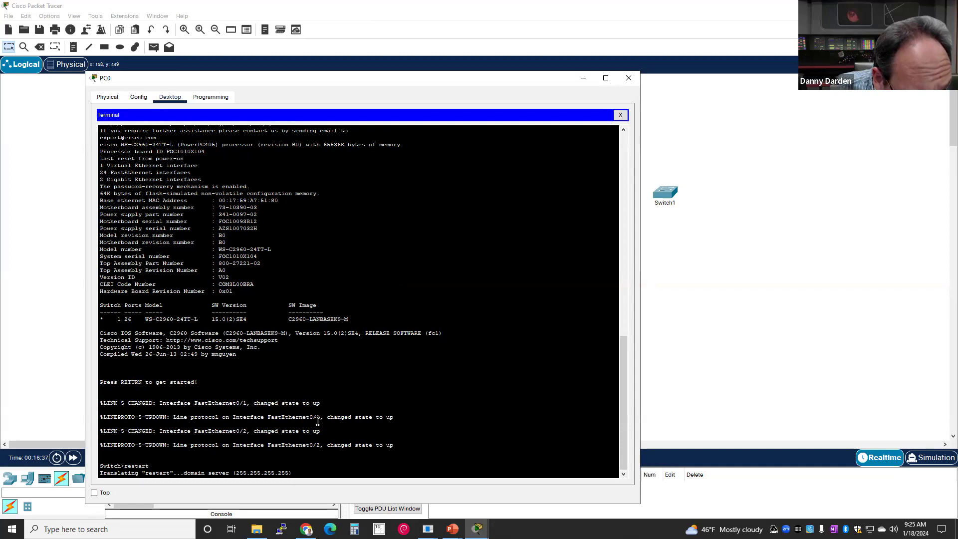
left_click(316, 422)
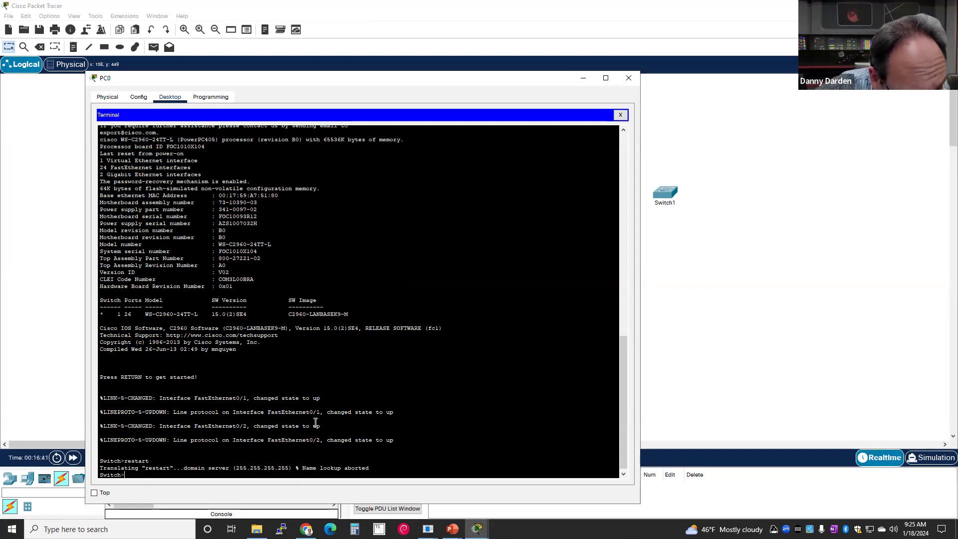
- Enter privileged mode with en and list all exec commands with ?
type("en")
key("Return")
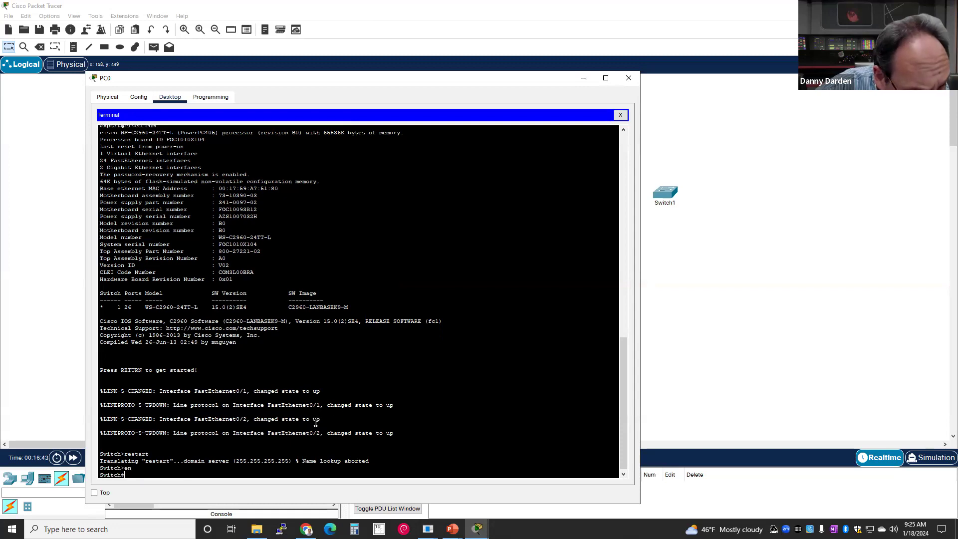
type("?")
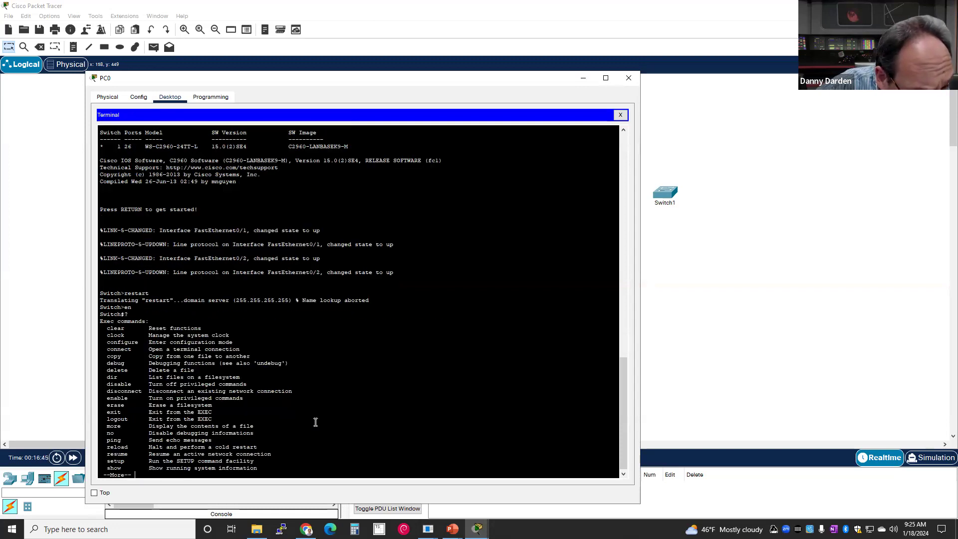
key("space")
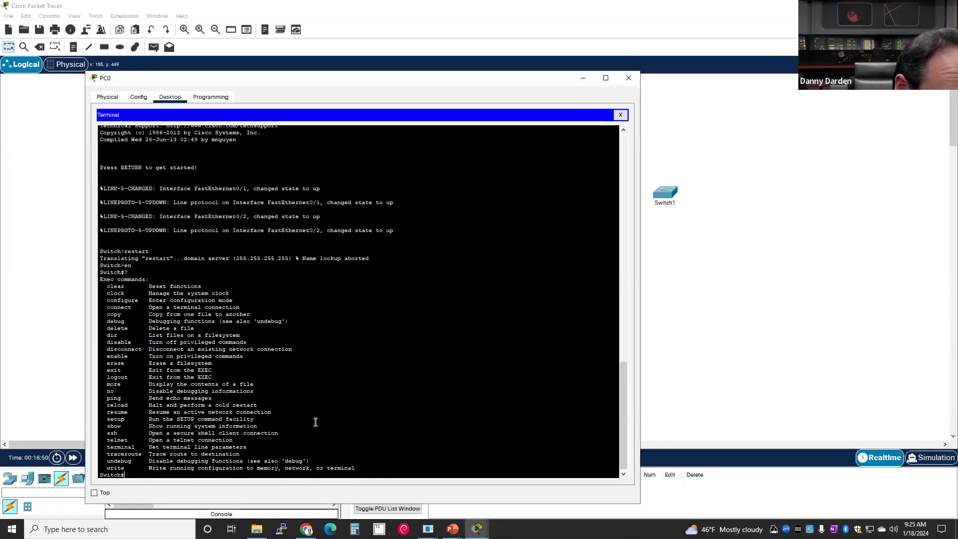
- Reload the switch, confirming with y, and review its reboot output
type("reload")
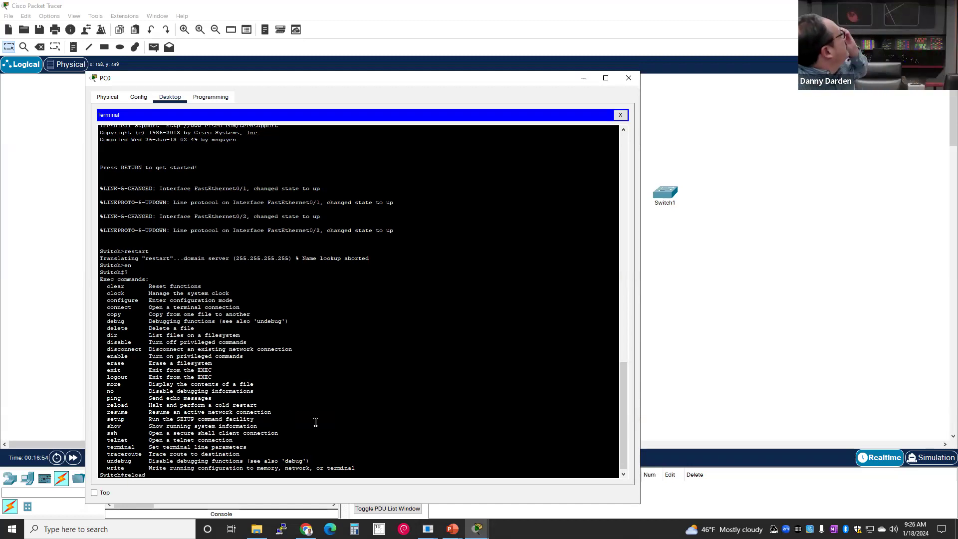
key("Return")
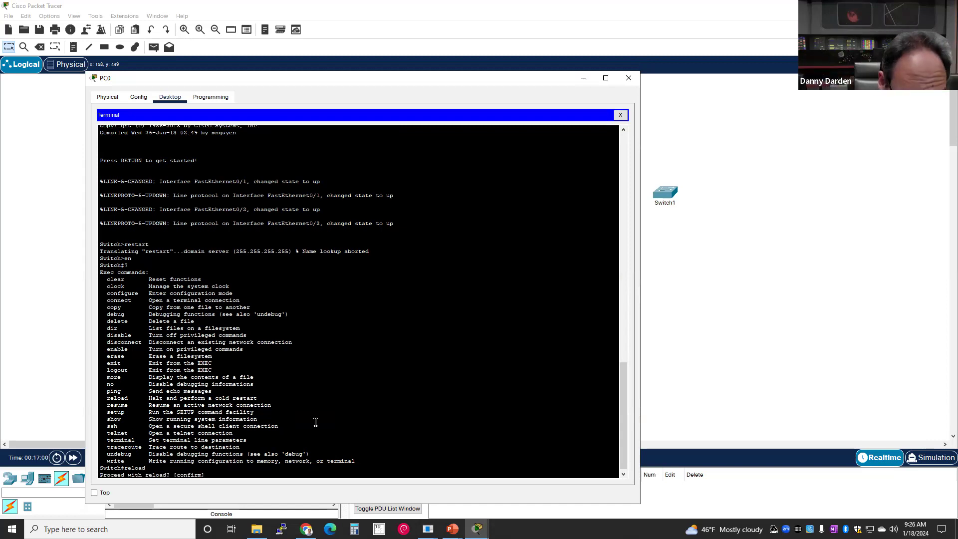
type("y")
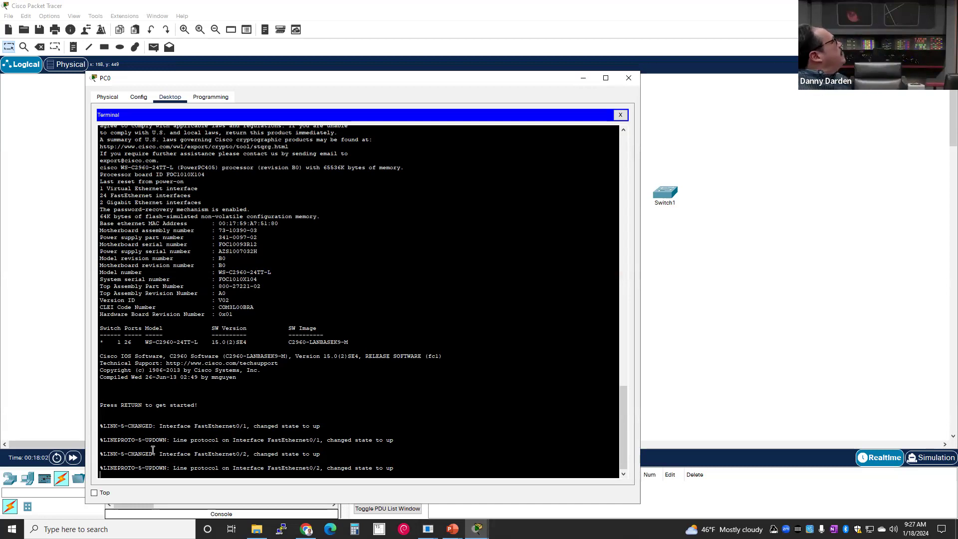
scroll(152, 449, "up", 5)
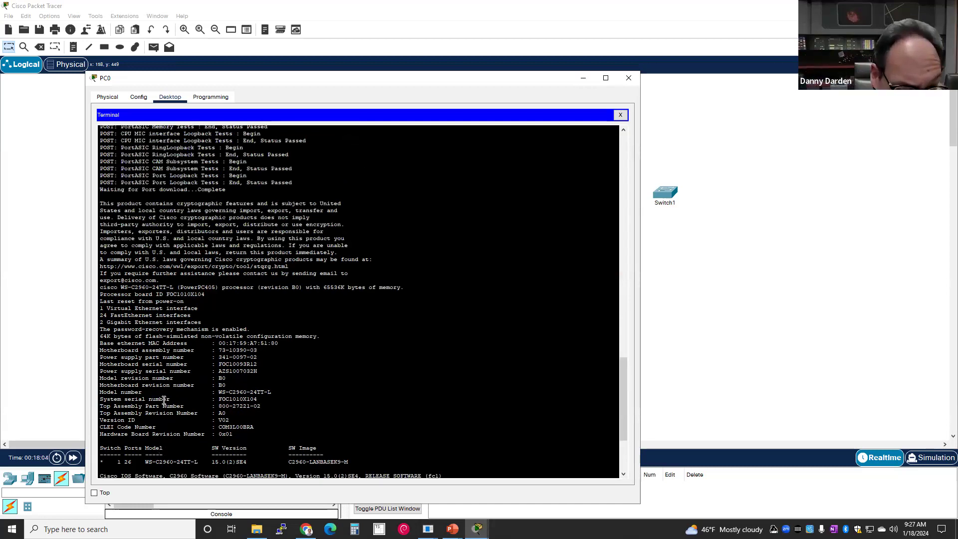
scroll(166, 402, "down", 3)
scroll(165, 398, "up", 9)
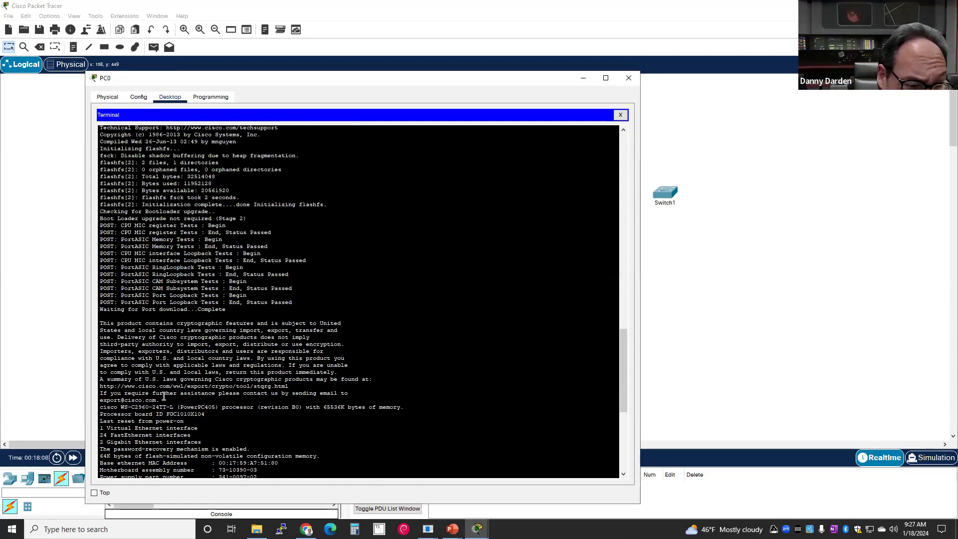
scroll(164, 397, "up", 10)
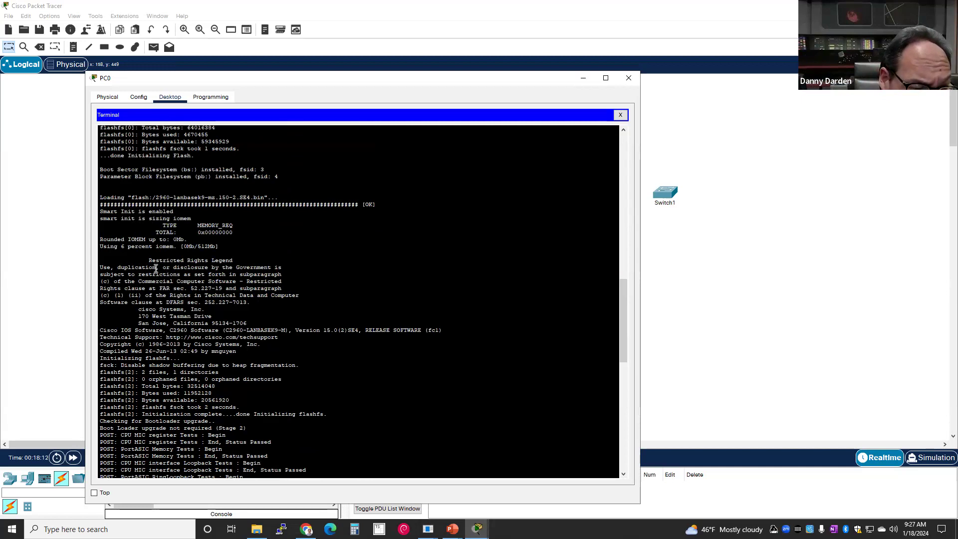
left_click_drag(148, 259, 337, 338)
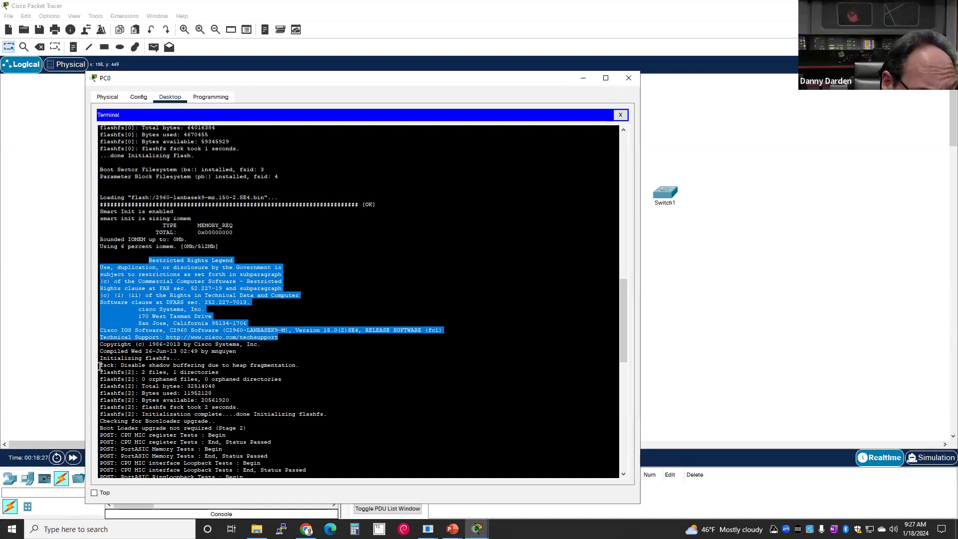
left_click_drag(104, 366, 307, 369)
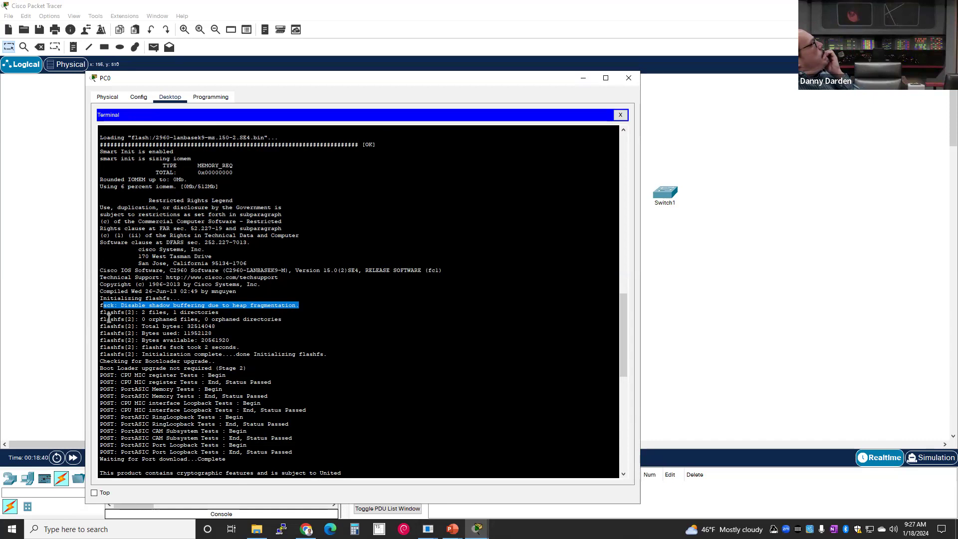
scroll(112, 313, "down", 1)
scroll(114, 314, "down", 1)
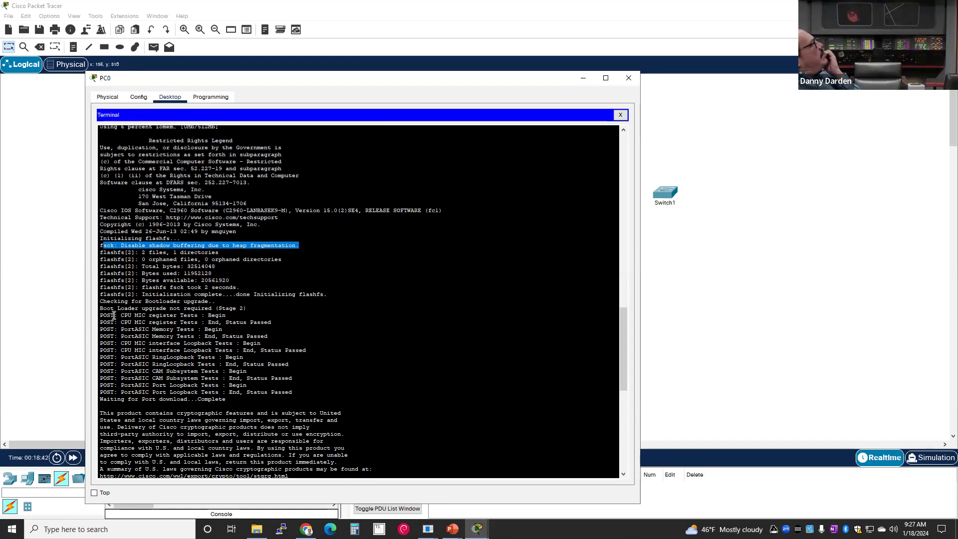
scroll(114, 315, "down", 1)
scroll(115, 315, "down", 2)
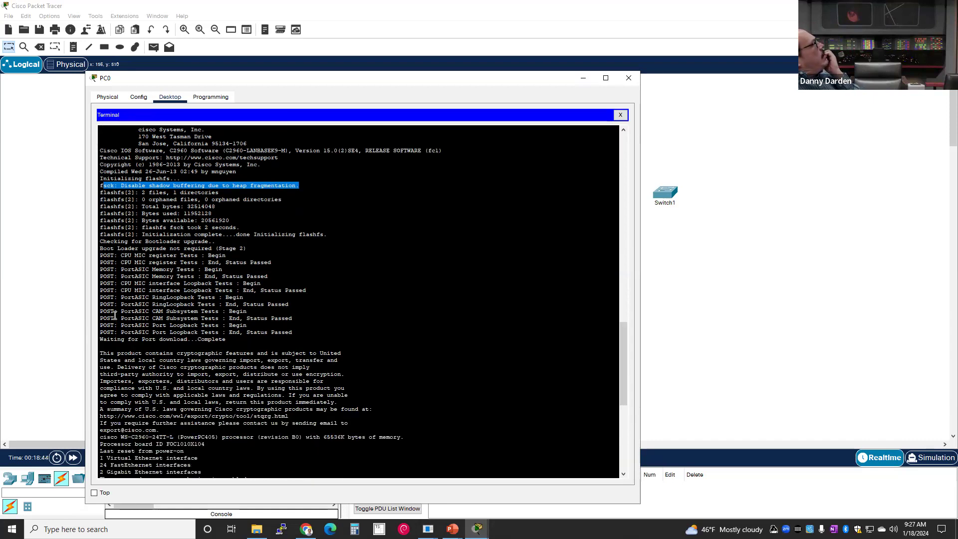
scroll(115, 315, "down", 2)
scroll(114, 316, "down", 4)
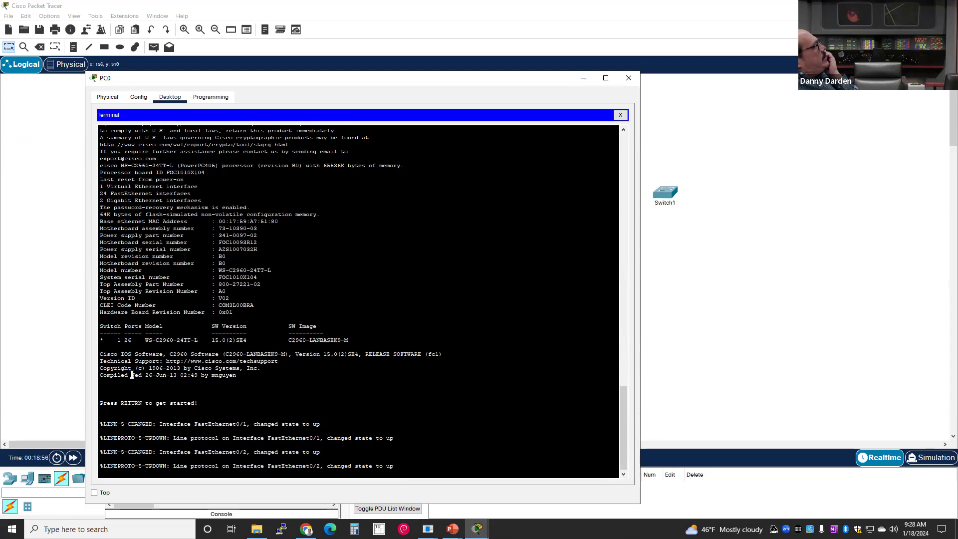
left_click(144, 471)
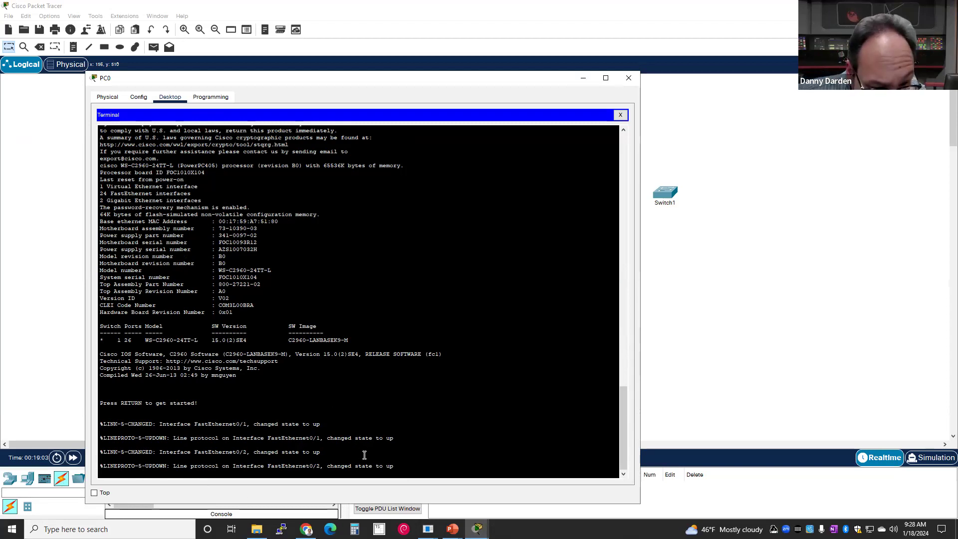
- Wake the reloaded switch in PC0's console until repeated Switch> prompts appear
key("Return")
key("Return")
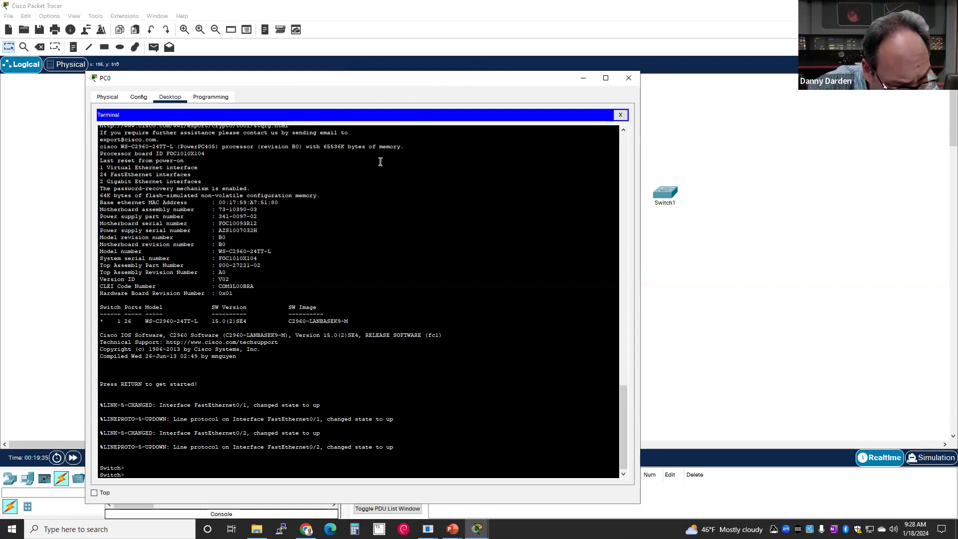
left_click(250, 367)
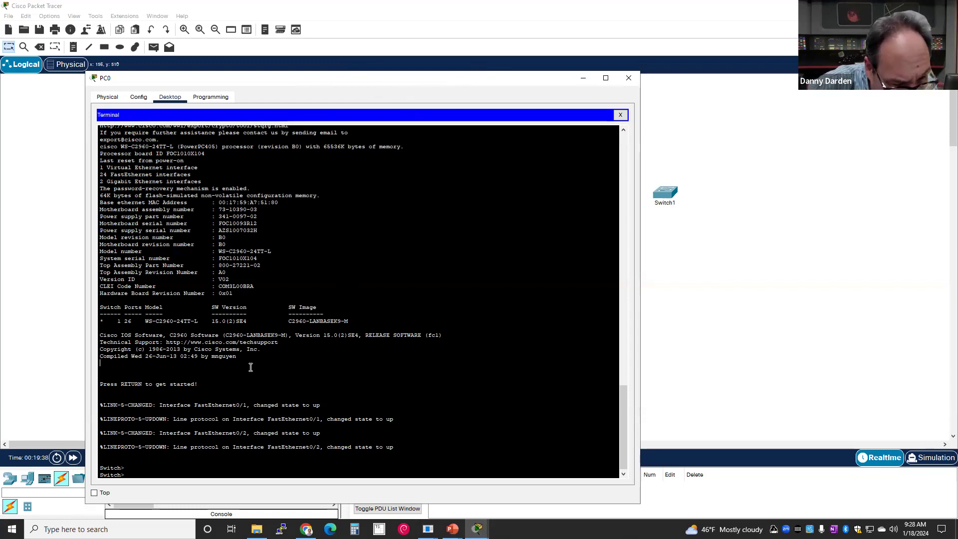
key("Return")
key("Return")
key("Return")
key("Return")
key("Return")
key("Return")
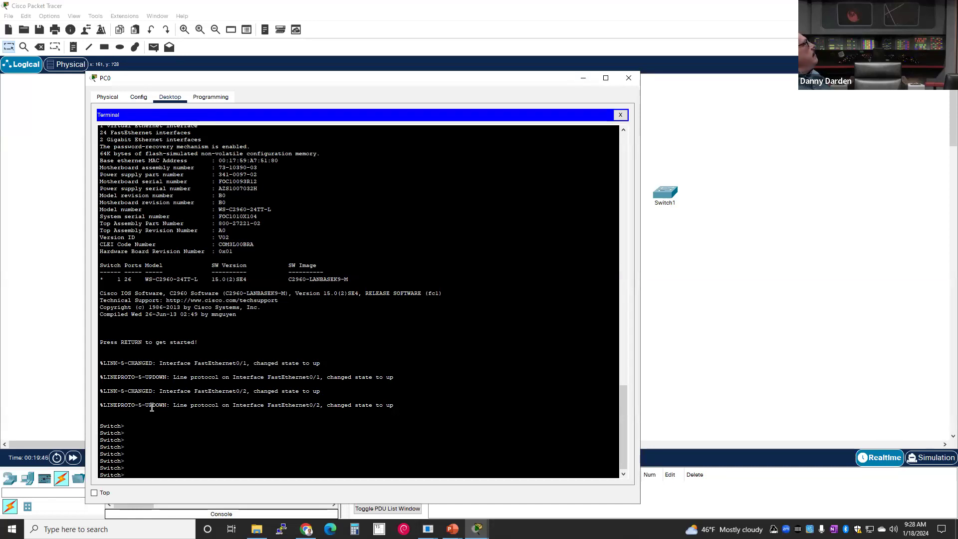
scroll(152, 407, "up", 3)
scroll(154, 411, "down", 3)
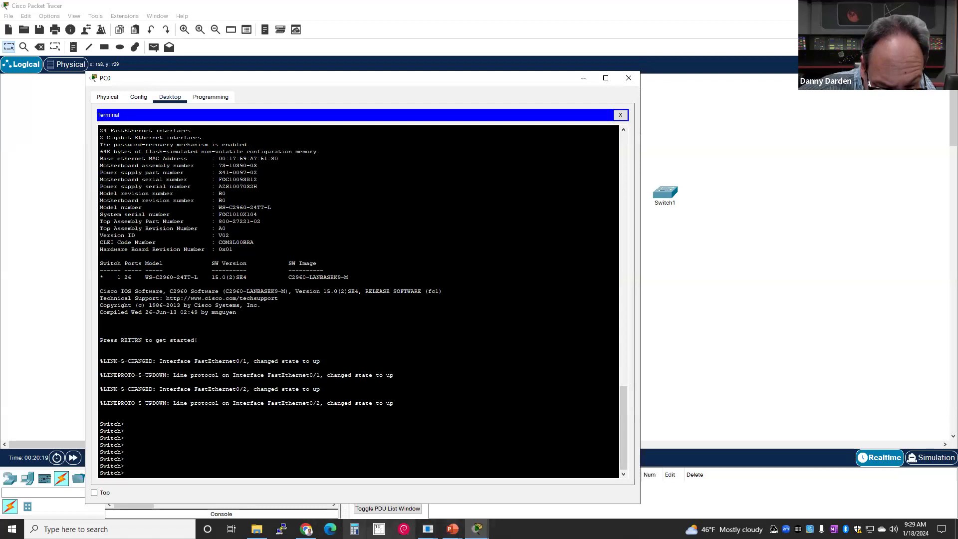
left_click(12, 529)
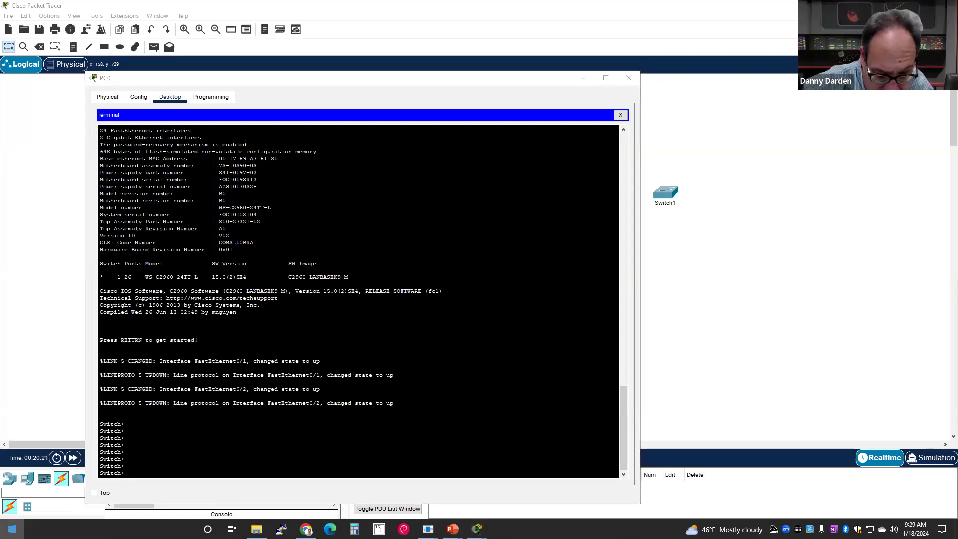
- Open Notepad and type CLI, Command Line Interface and Interpreter with dashed divider lines
type("note")
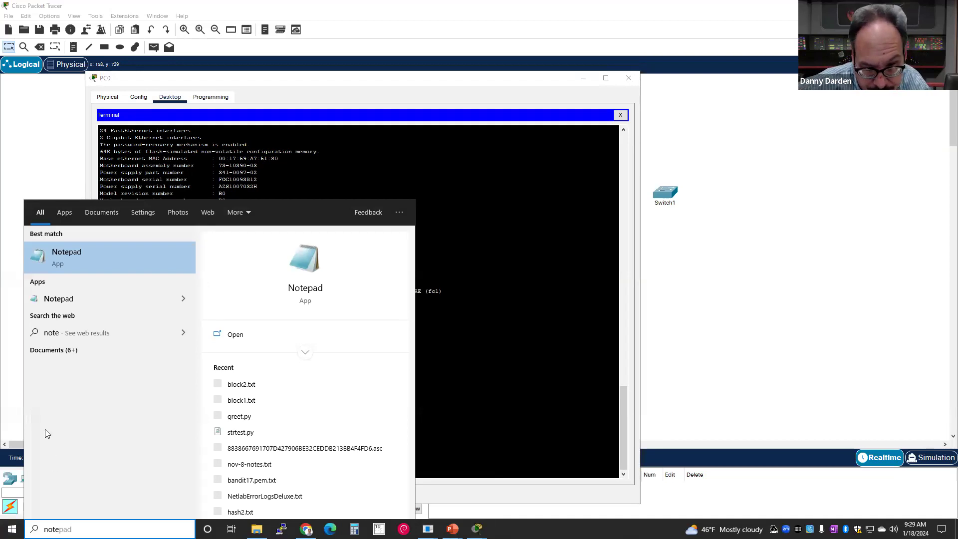
left_click(75, 263)
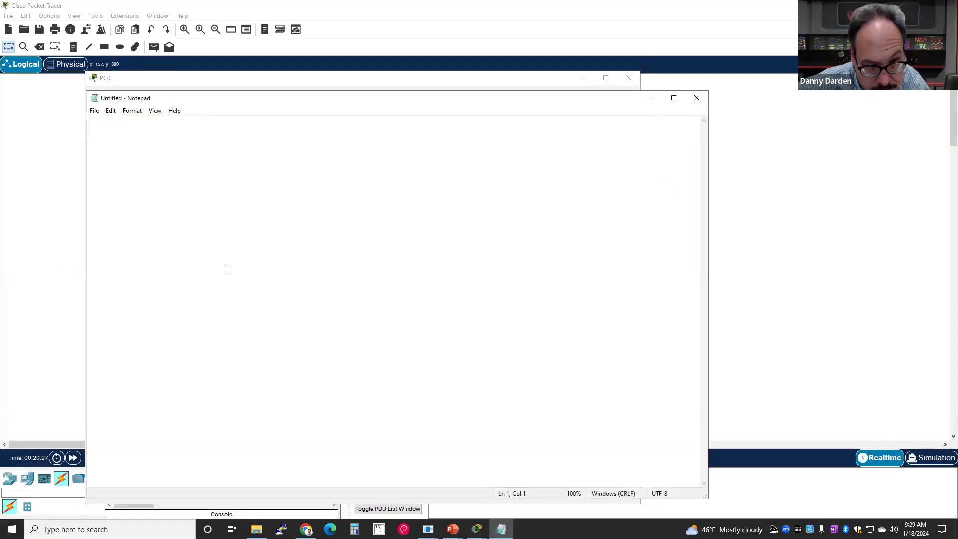
type("CLI")
key("Return")
type("Comm")
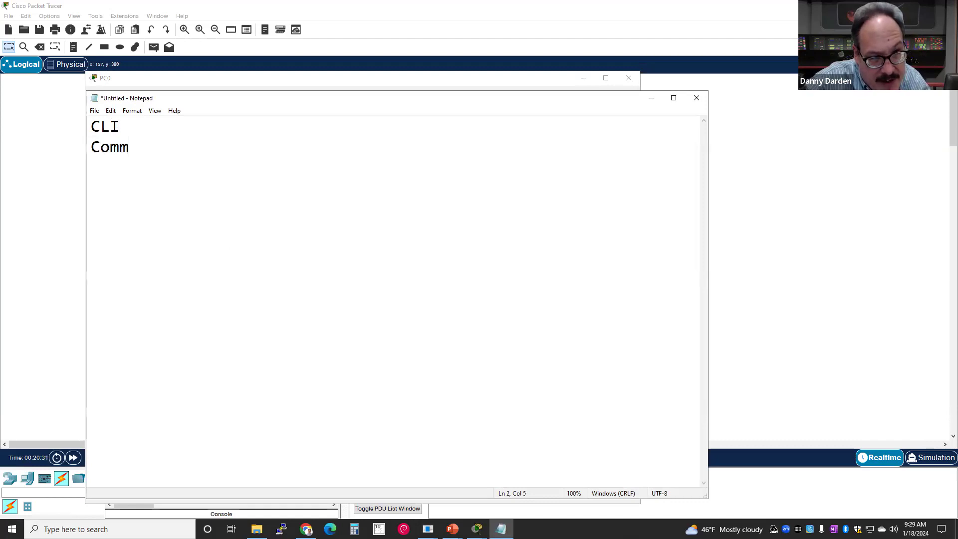
type("and Line Interface")
key("Return")
type("----------------------")
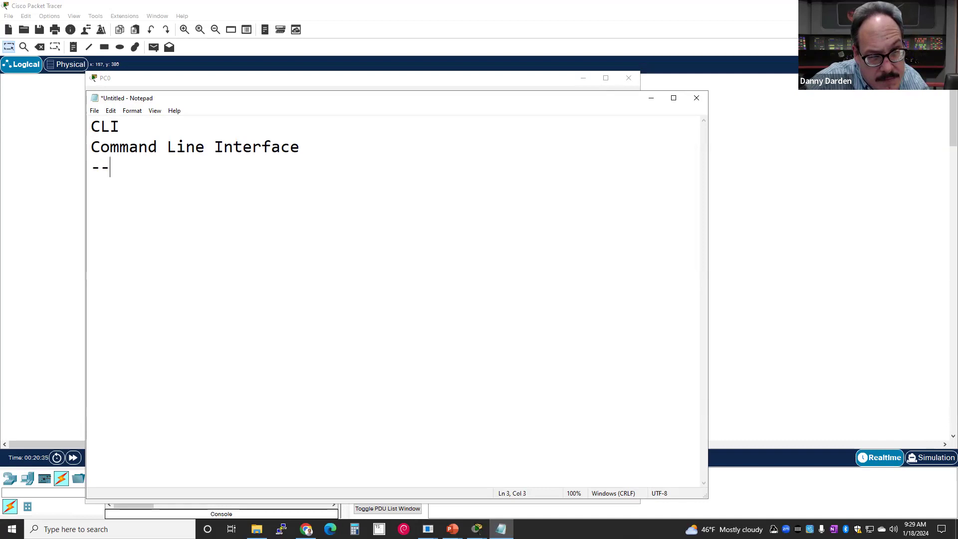
key("Return")
type("Interpreter")
key("Return")
key("Return")
type("-")
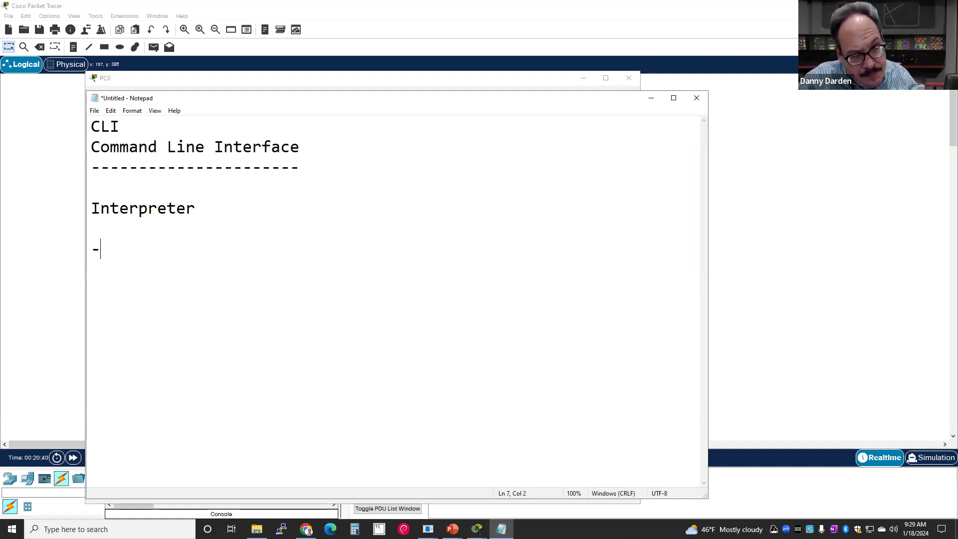
type("-------------")
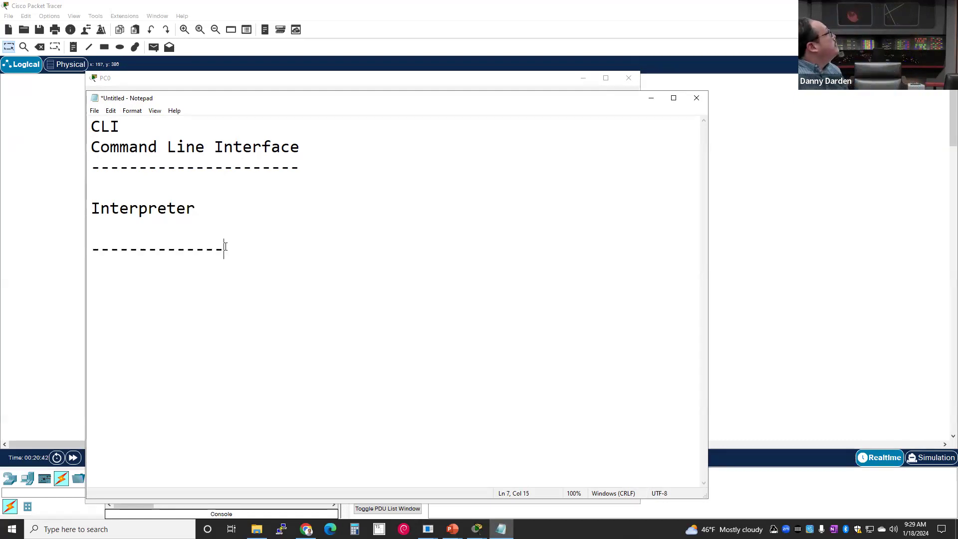
- Add a Kernel line below the lower divider and insert IOS just above it
left_click_drag(101, 214, 223, 212)
left_click(214, 209)
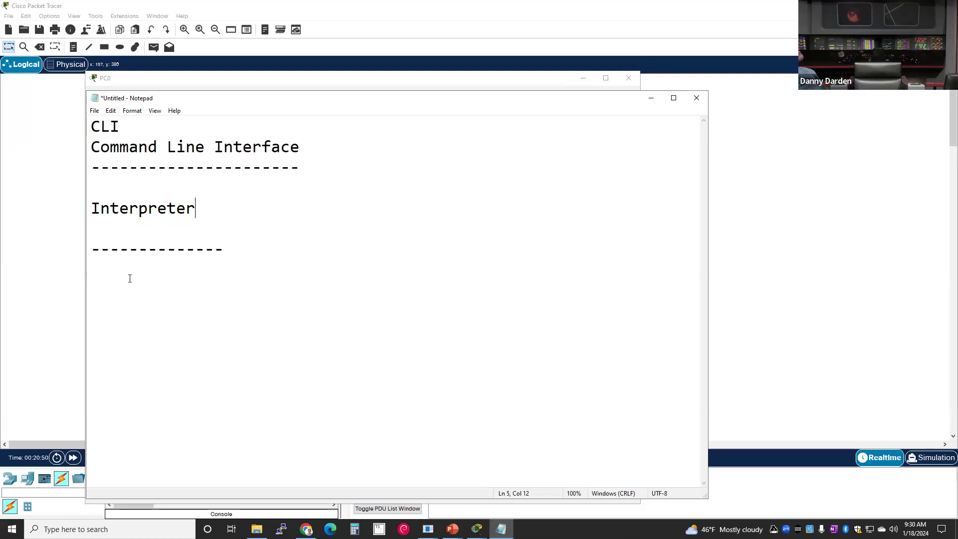
left_click(142, 296)
key("Return")
key("Return")
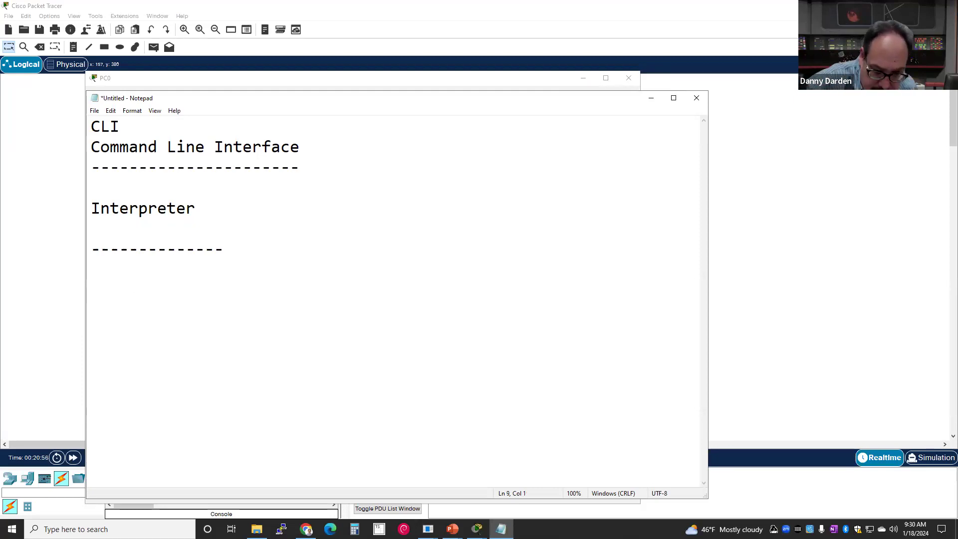
type("Kernel")
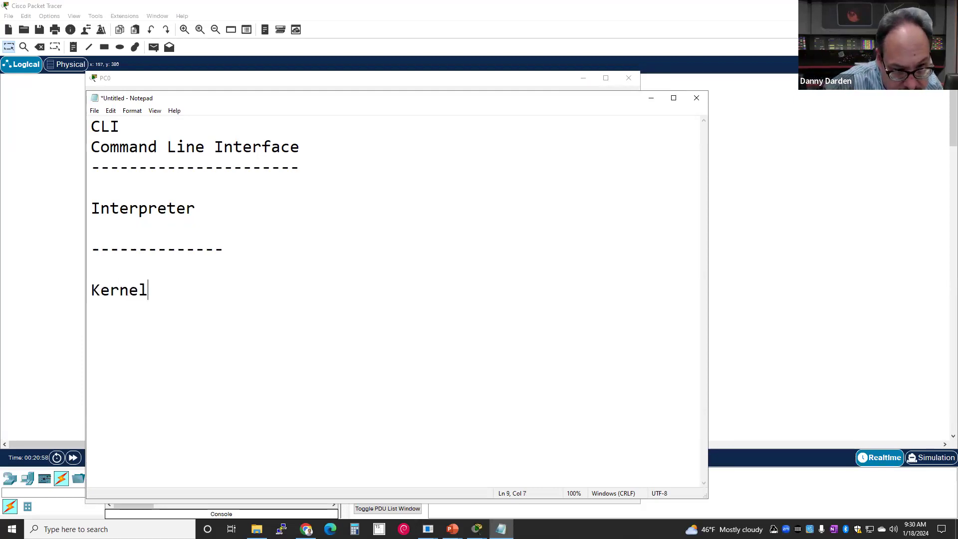
key("Return")
key("Return")
left_click(235, 276)
key("Return")
key("Return")
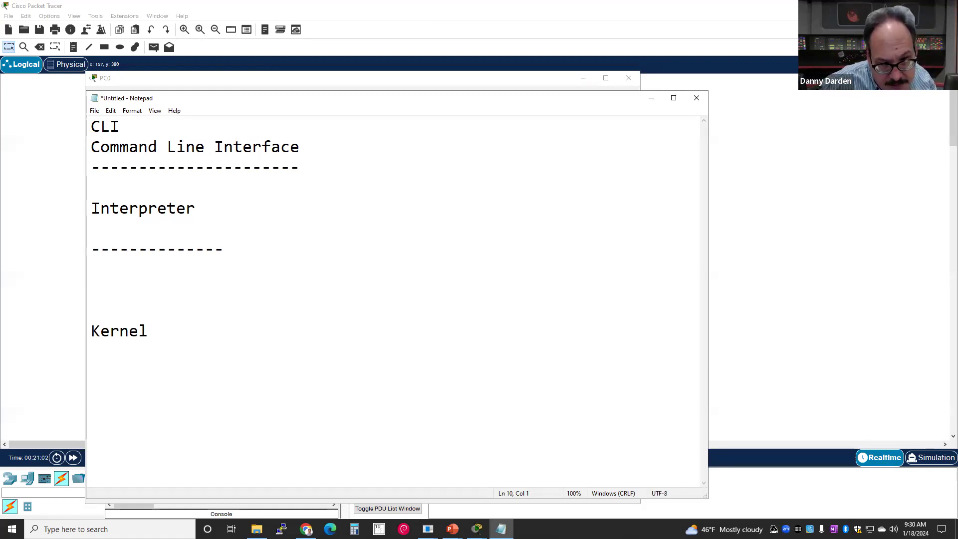
left_click(235, 280)
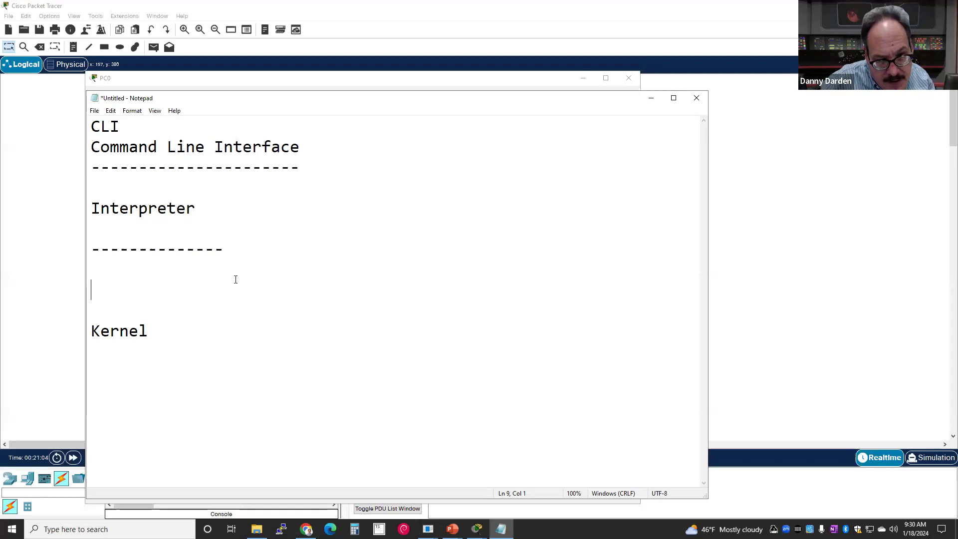
type("IOS")
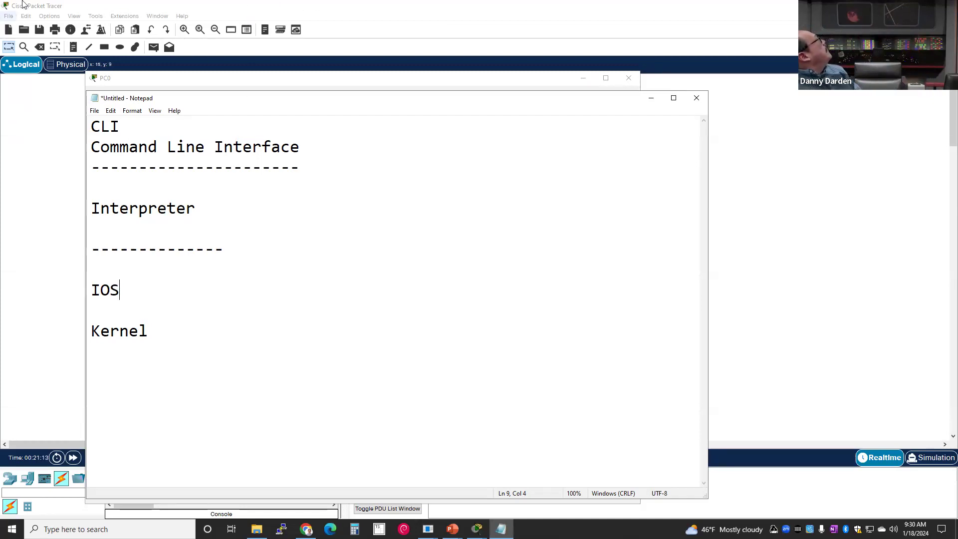
- Append > after CLI so the heading reads CLI>
double_click(101, 292)
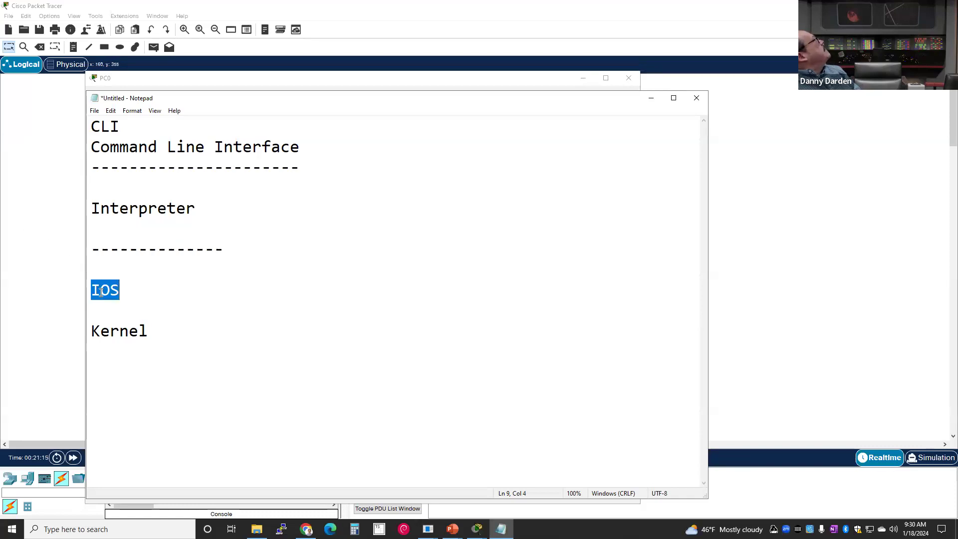
left_click(128, 294)
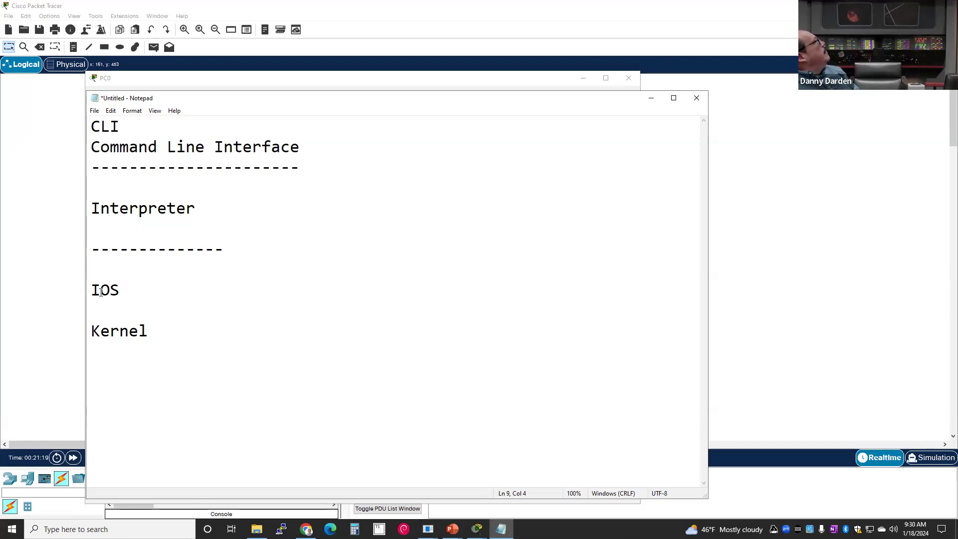
double_click(101, 292)
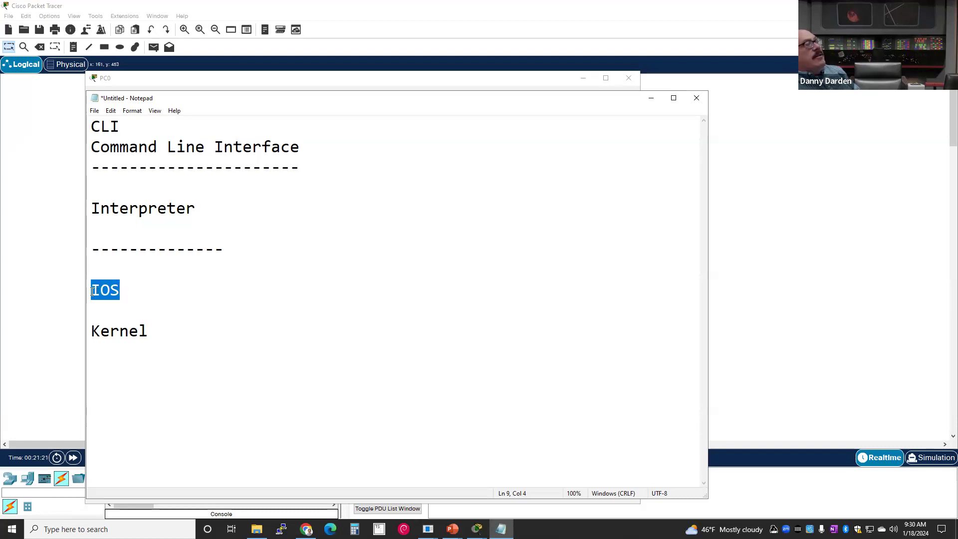
left_click(88, 291)
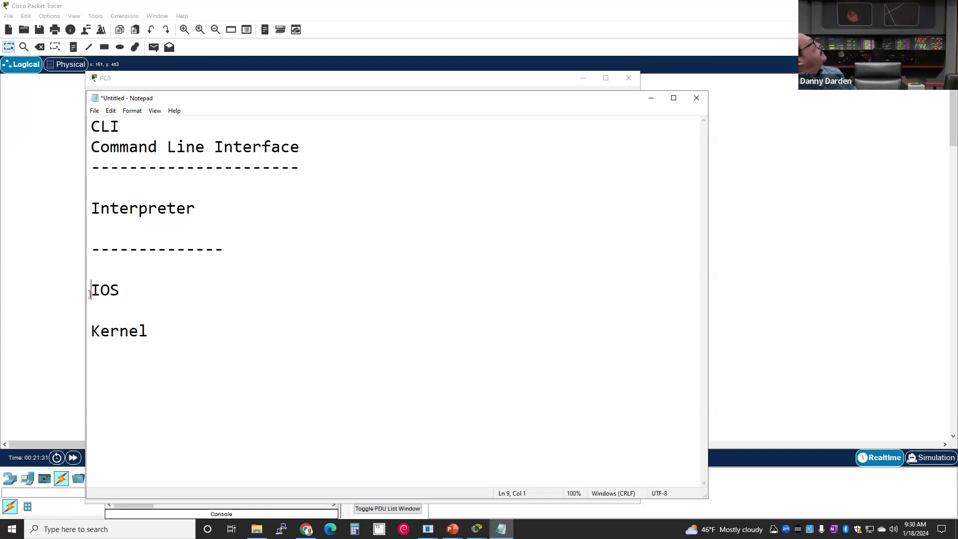
double_click(98, 291)
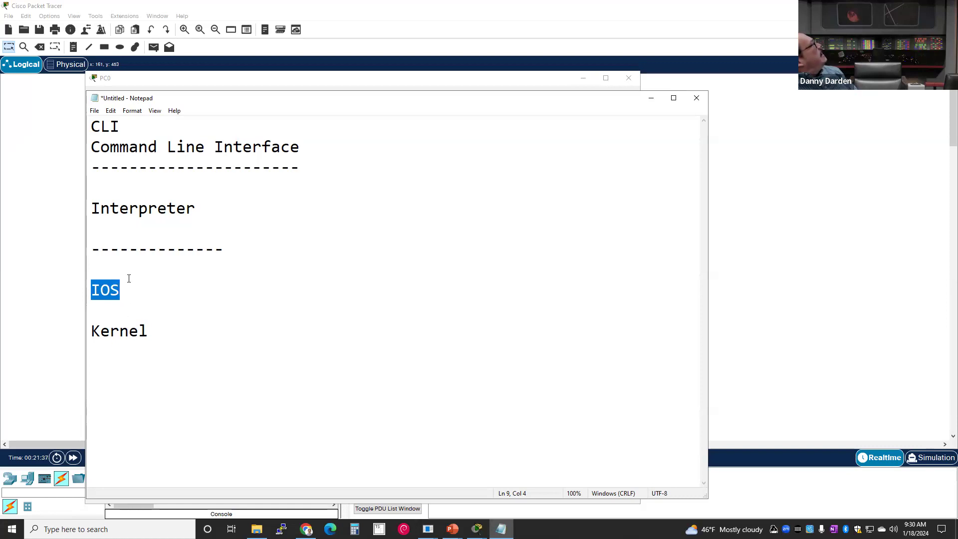
left_click_drag(108, 196, 219, 227)
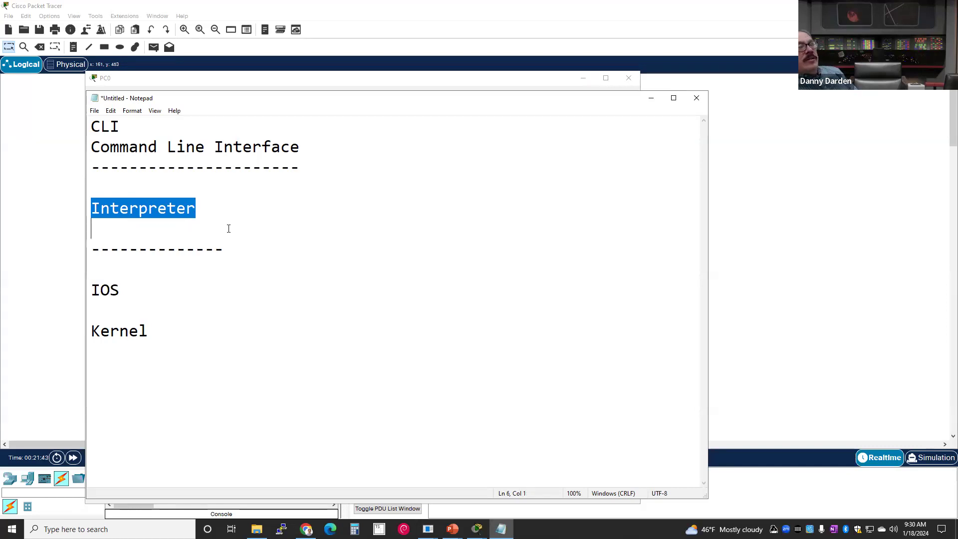
left_click(148, 147)
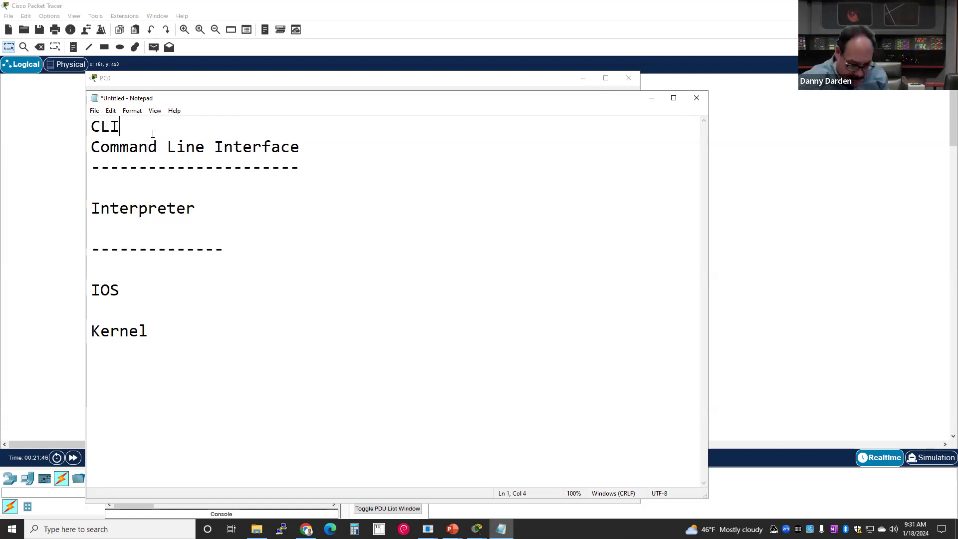
type(">")
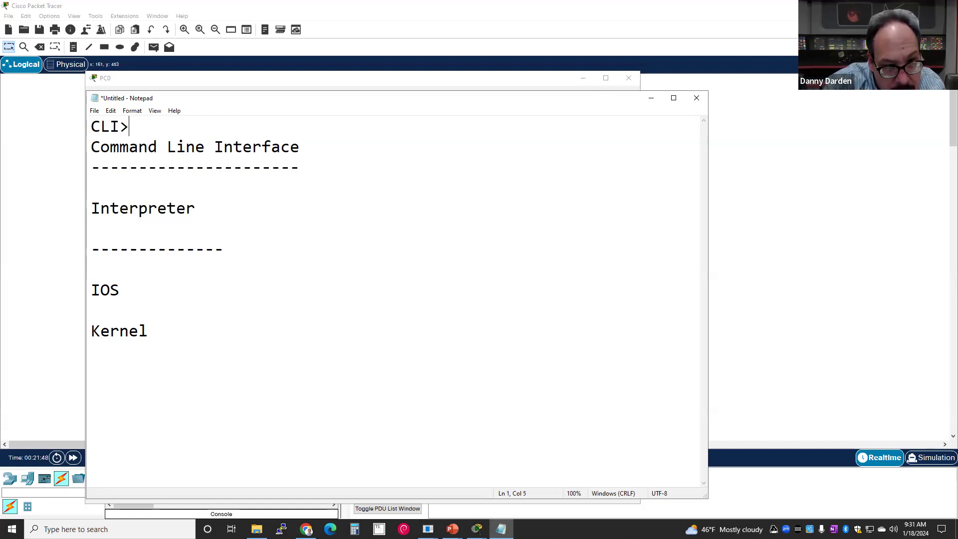
key("alt+Tab")
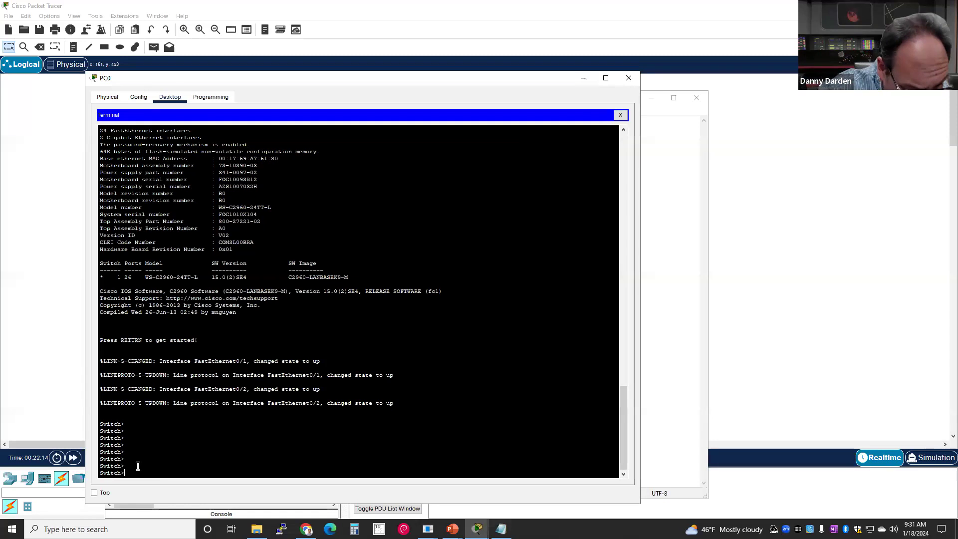
- Show the switch's ? Exec commands list and copy it to the clipboard
type("?")
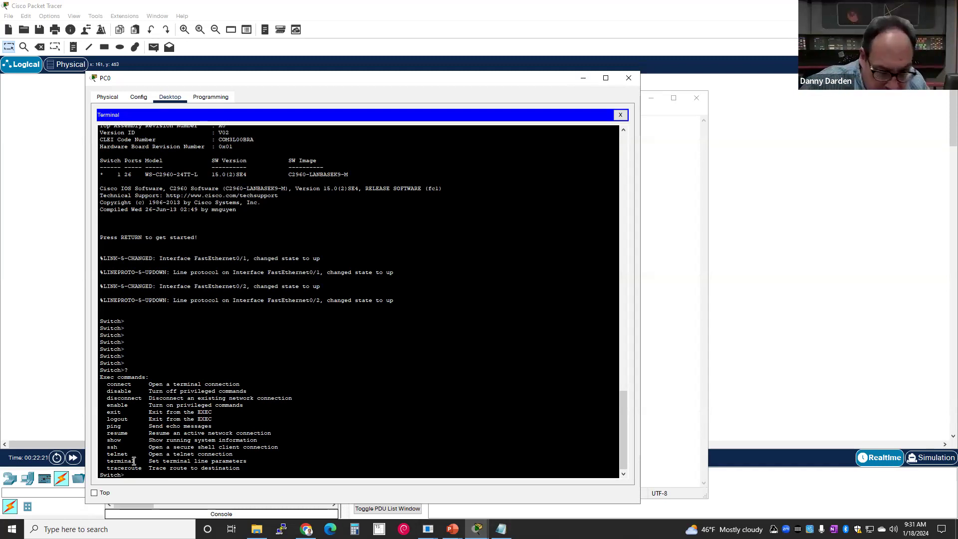
left_click_drag(105, 384, 348, 471)
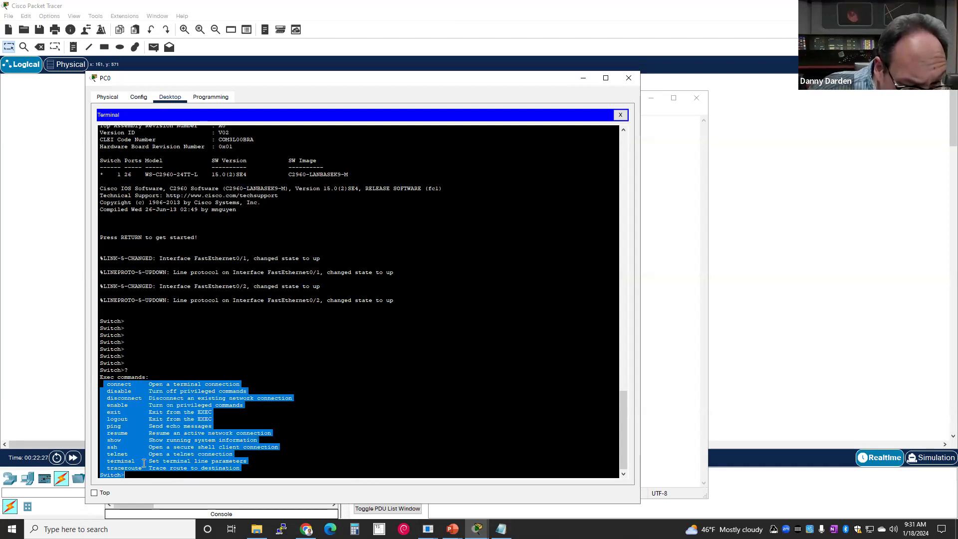
right_click(152, 440)
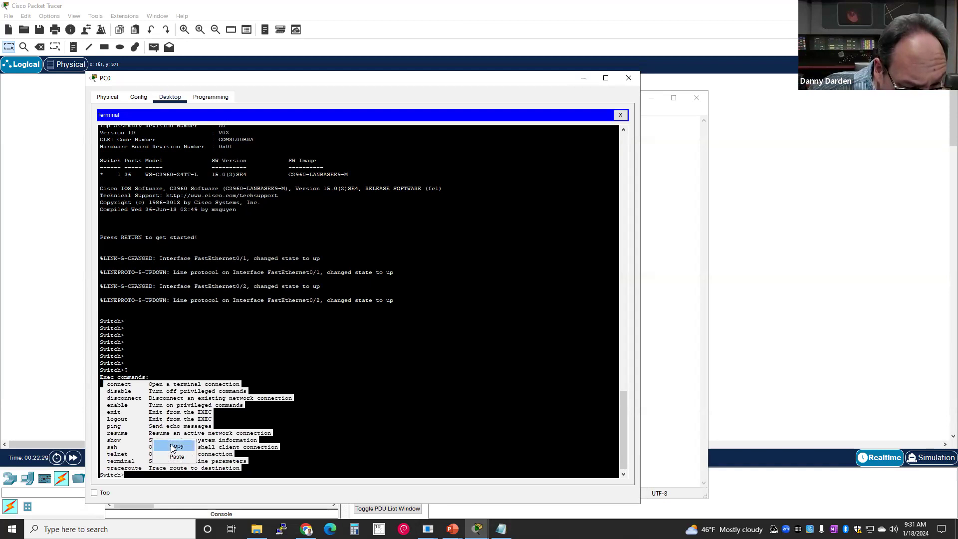
left_click(175, 445)
left_click(501, 529)
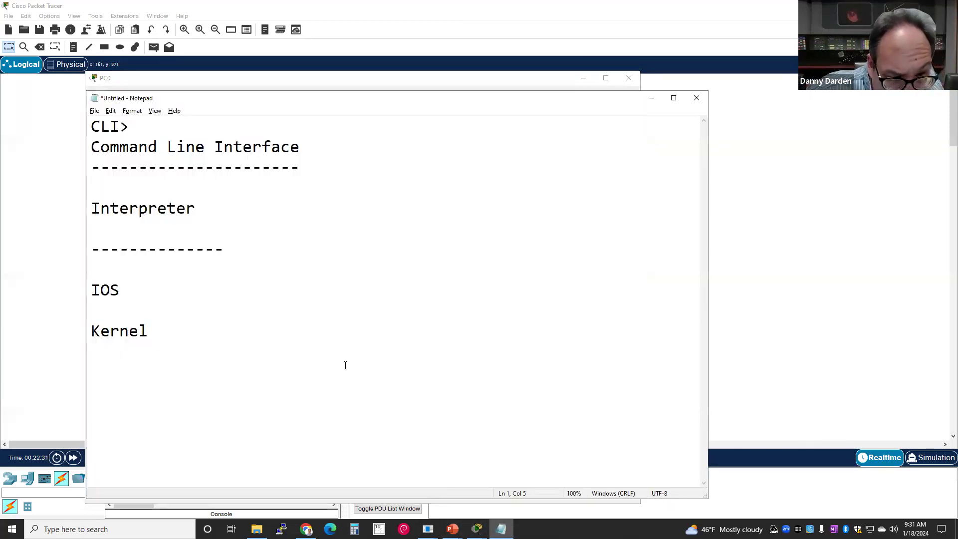
- Paste the exec command list (connect through traceroute) below Kernel and widen Notepad to stop wrapping
left_click(252, 367)
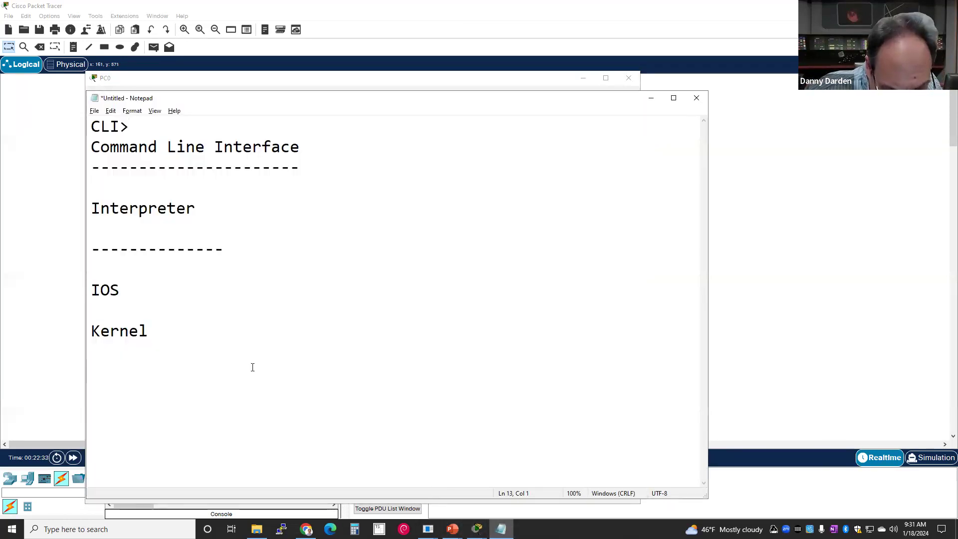
key("ctrl+v")
scroll(254, 357, "up", 3)
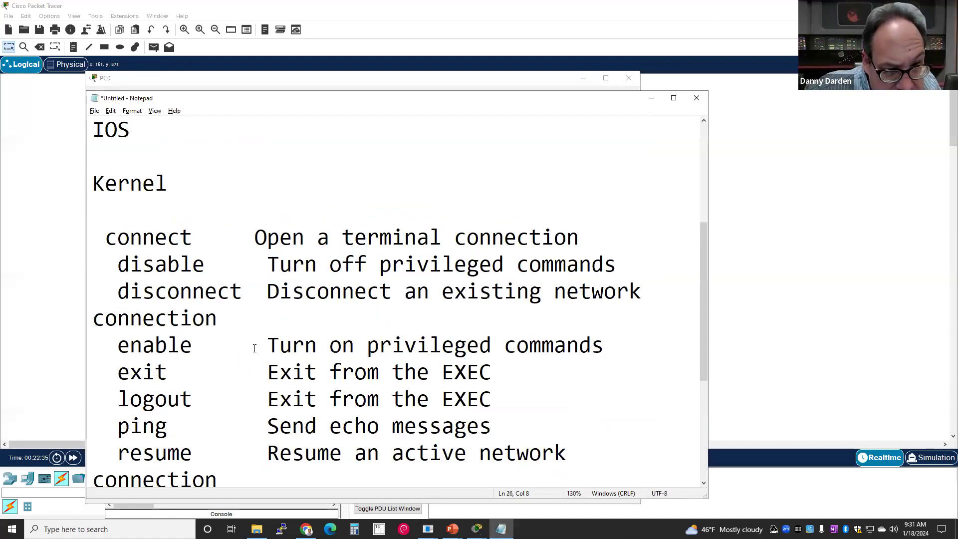
scroll(254, 348, "down", 3)
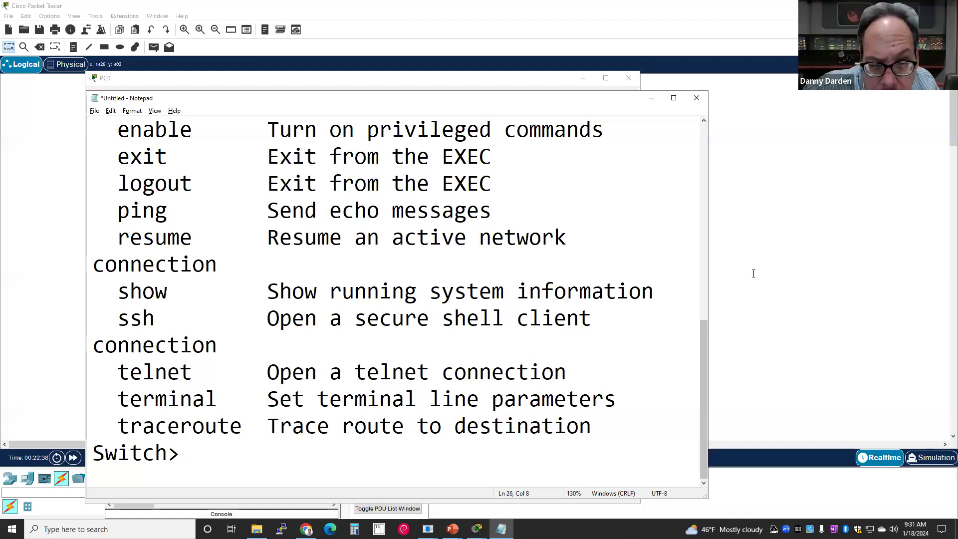
left_click_drag(753, 273, 902, 274)
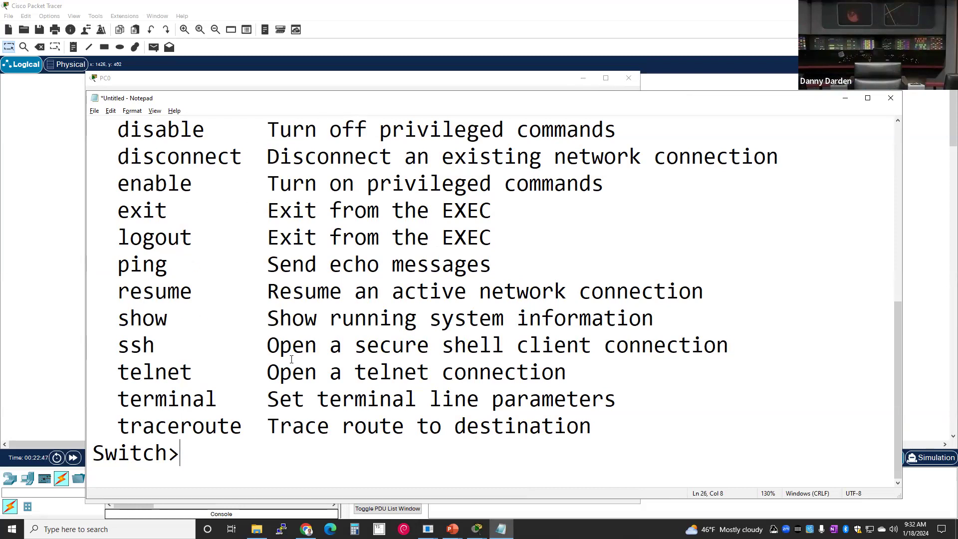
scroll(290, 359, "up", 1)
scroll(285, 359, "down", 1)
left_click_drag(106, 453, 201, 461)
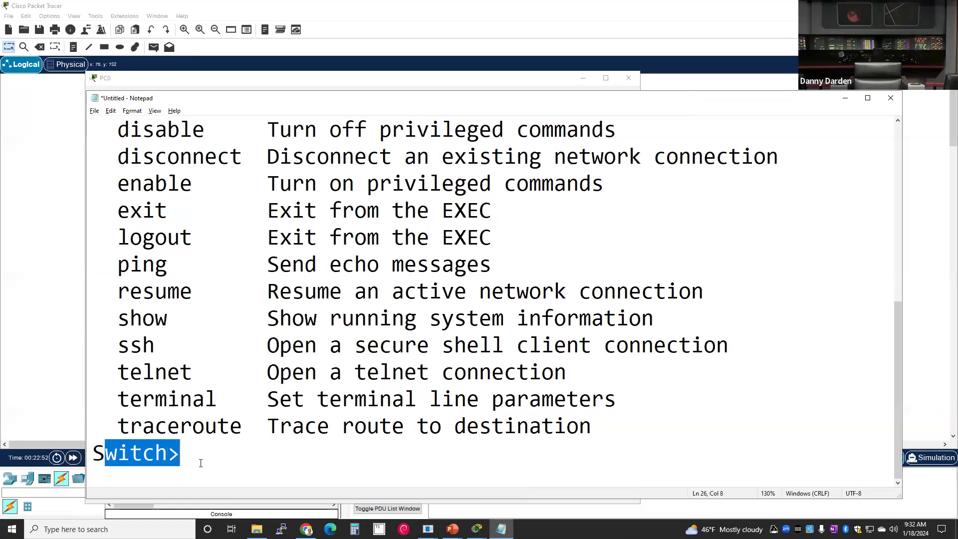
left_click(201, 463)
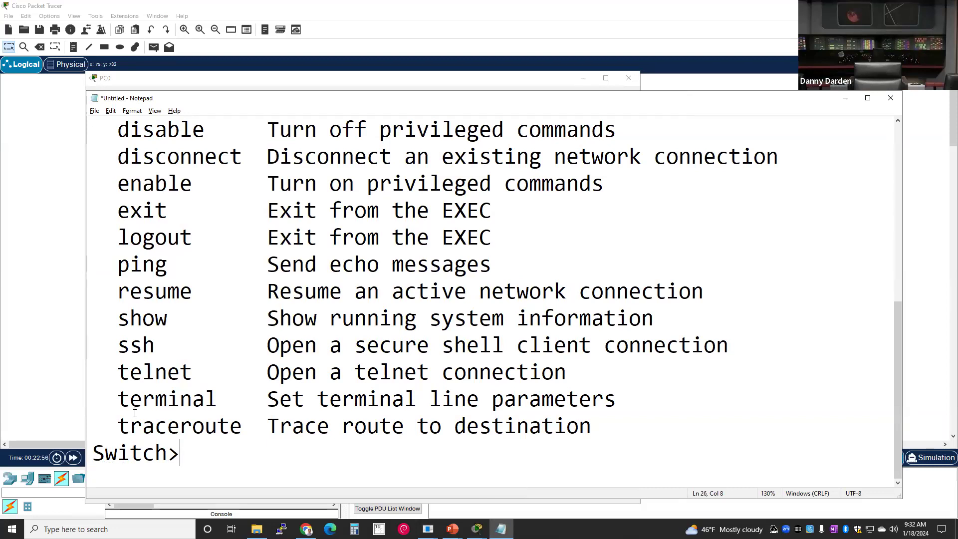
scroll(135, 413, "up", 1)
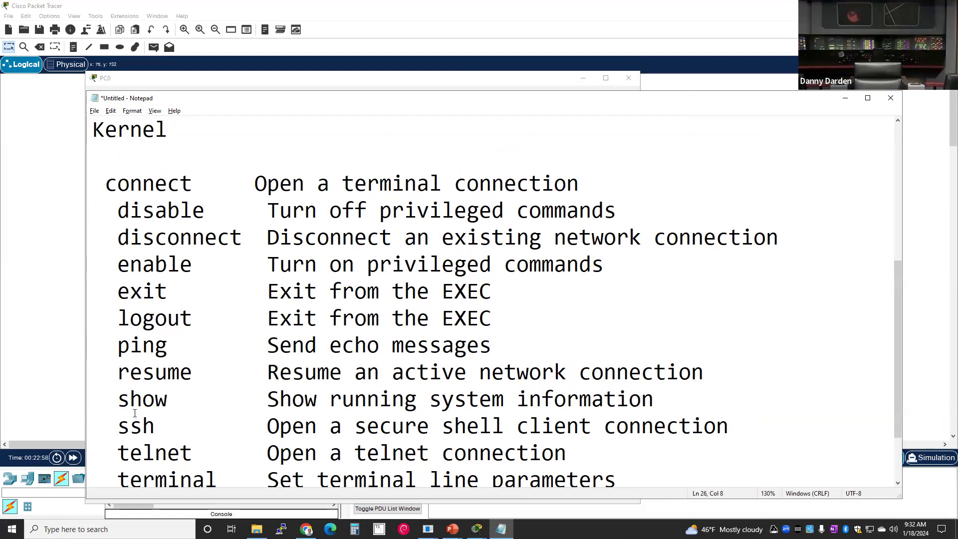
scroll(134, 413, "down", 1)
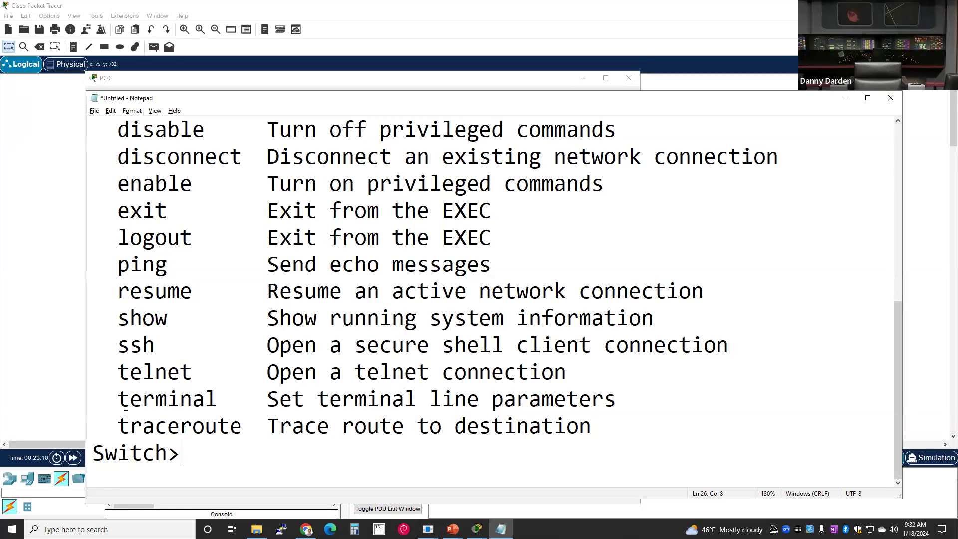
scroll(125, 414, "up", 1)
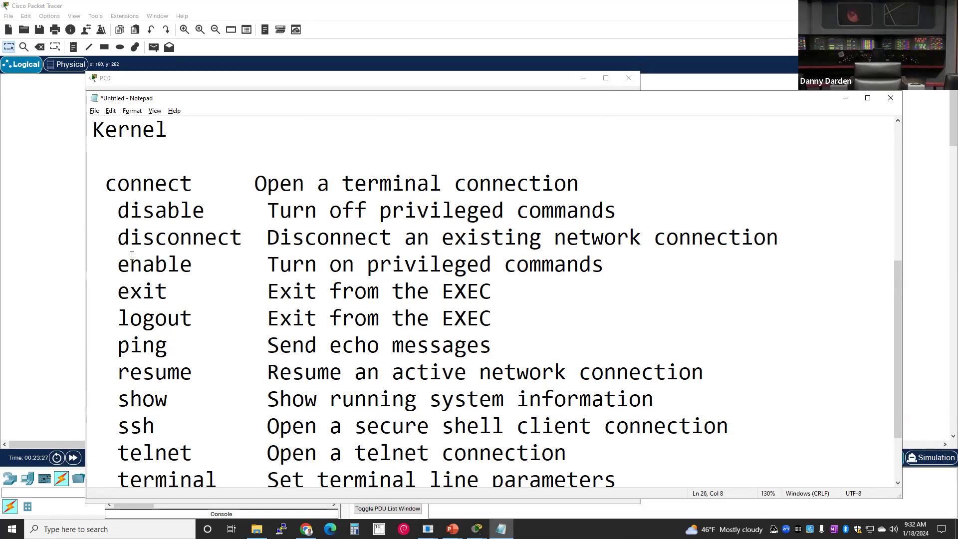
left_click_drag(113, 266, 616, 274)
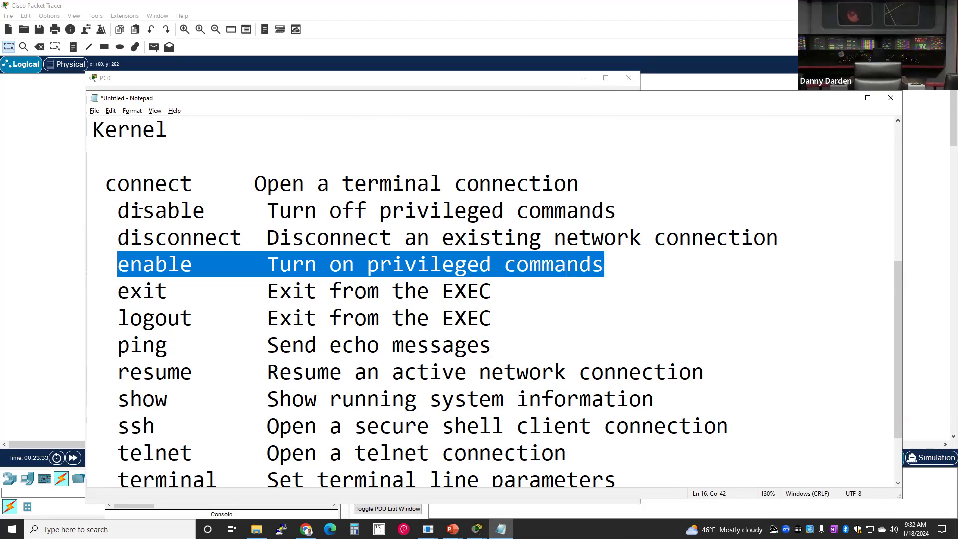
left_click_drag(110, 199, 589, 215)
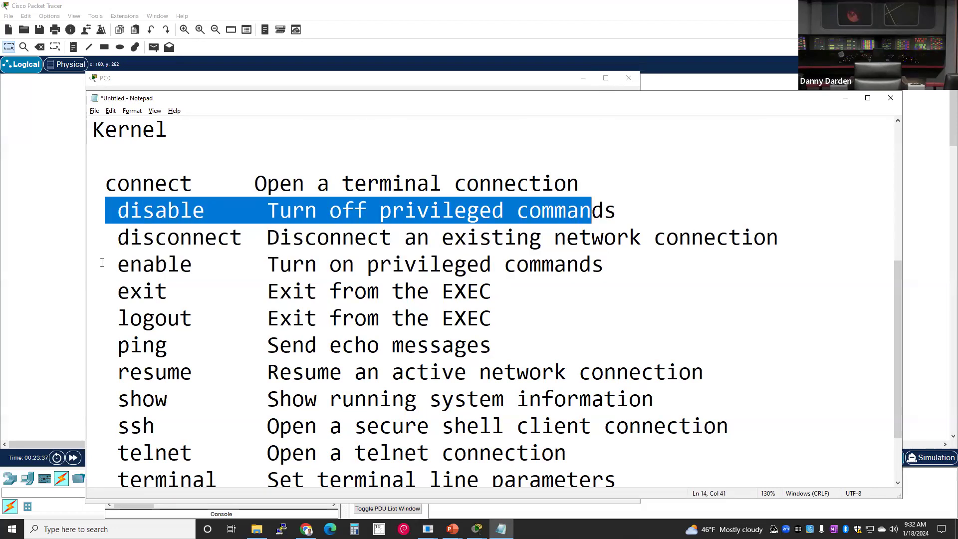
left_click_drag(119, 264, 605, 265)
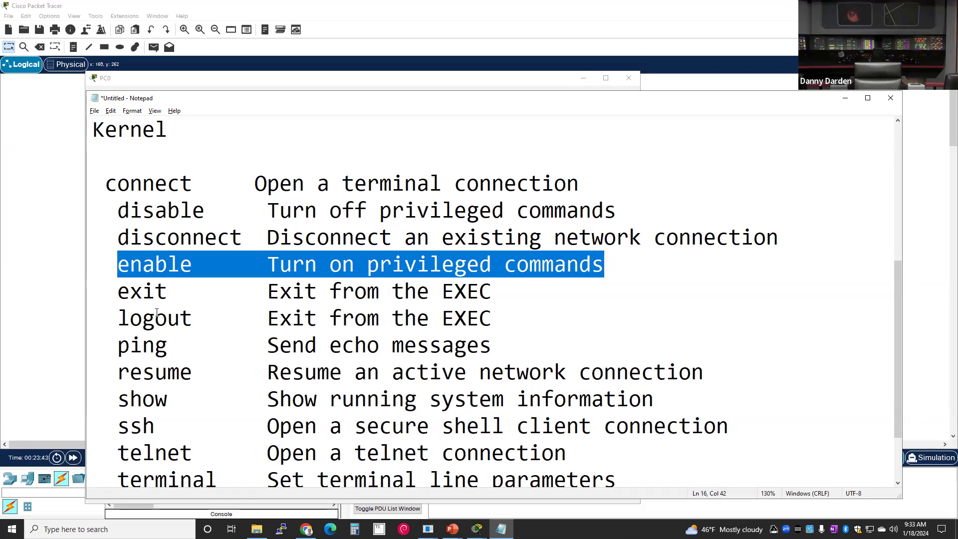
left_click_drag(118, 292, 514, 320)
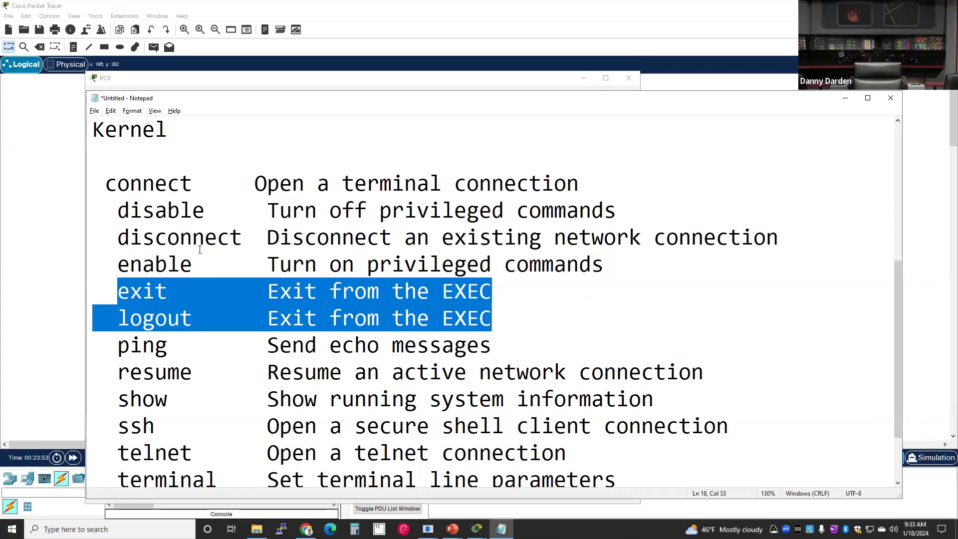
left_click_drag(116, 269, 523, 261)
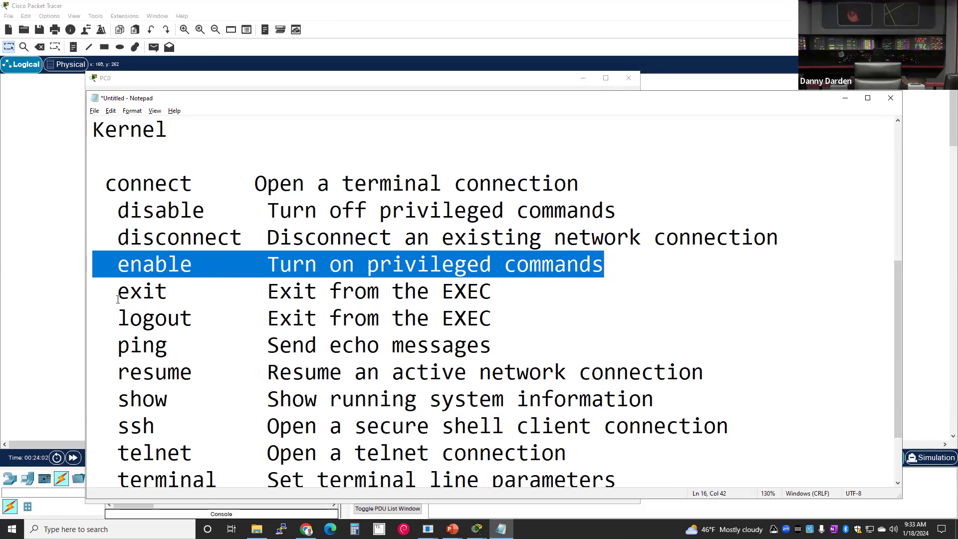
left_click_drag(107, 295, 532, 312)
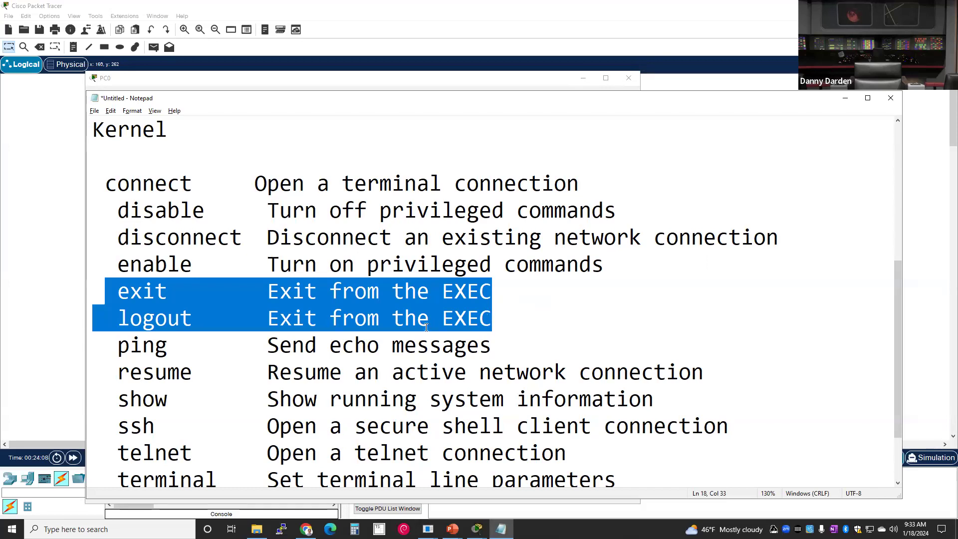
scroll(426, 328, "down", 1)
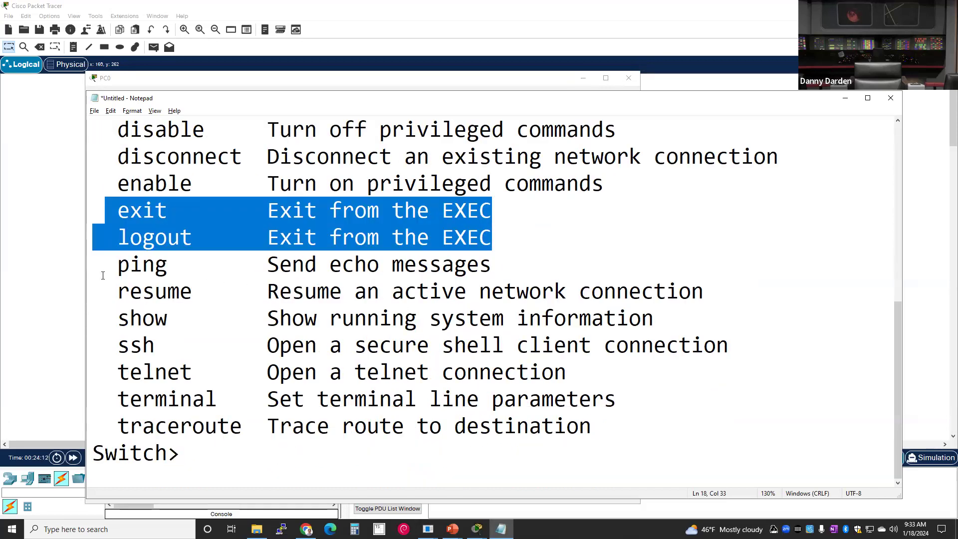
left_click_drag(119, 271, 514, 269)
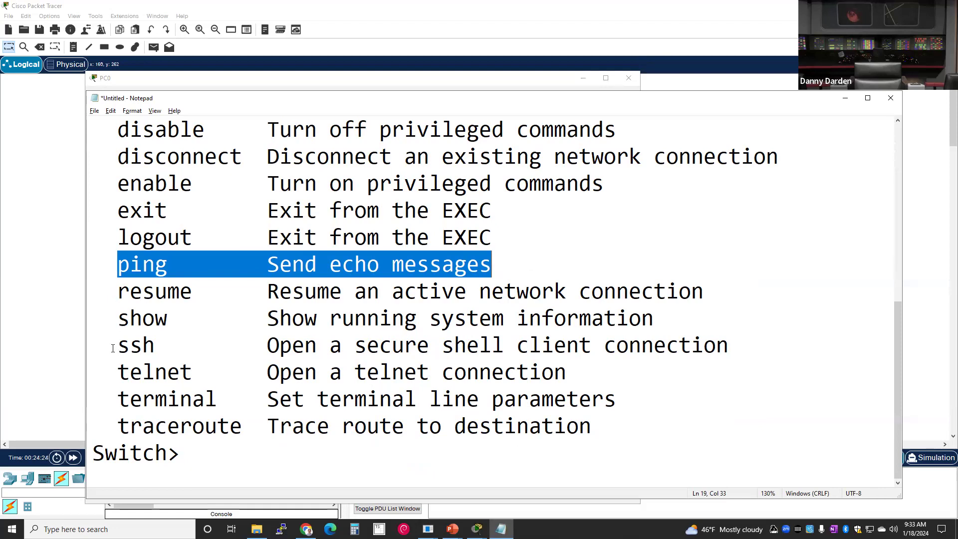
left_click_drag(113, 346, 589, 373)
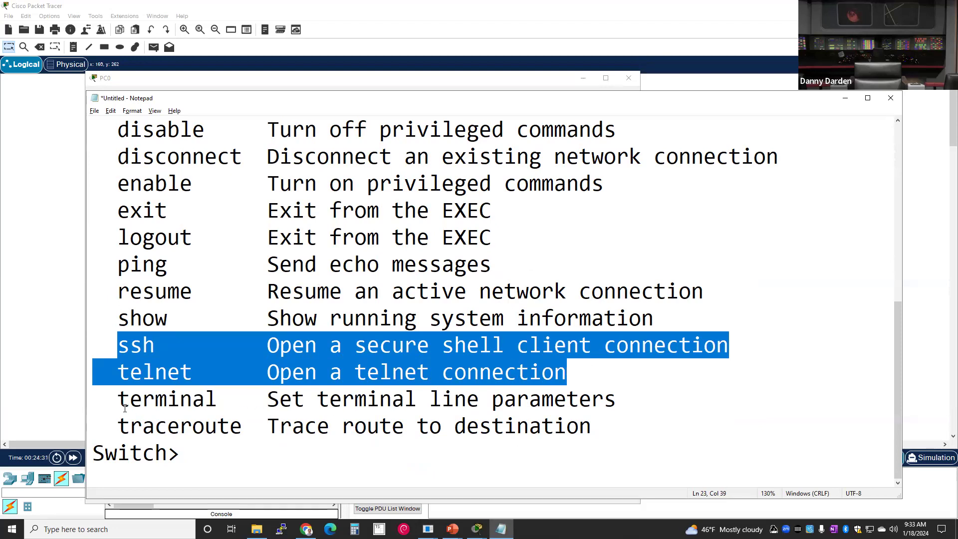
left_click_drag(119, 427, 579, 427)
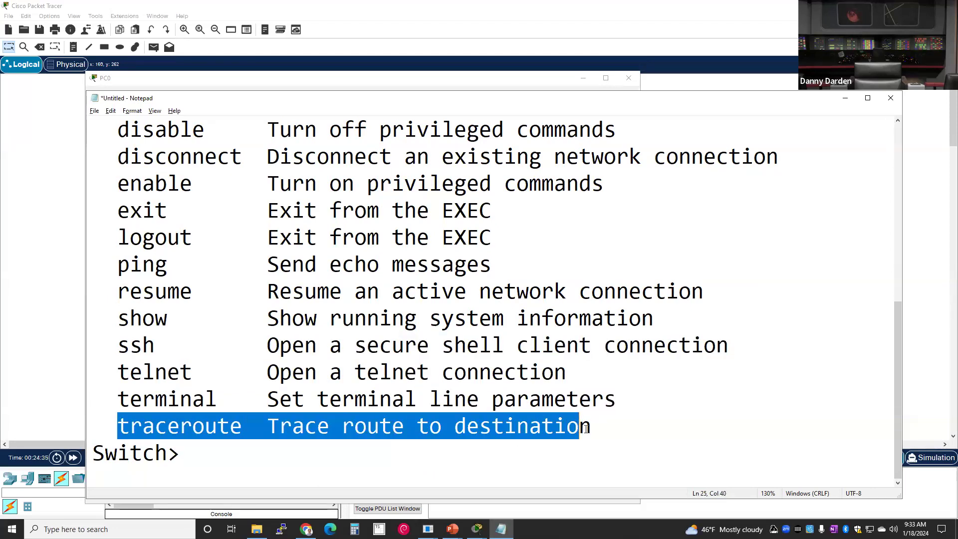
left_click_drag(108, 265, 505, 266)
left_click_drag(118, 427, 593, 428)
left_click_drag(126, 325, 623, 320)
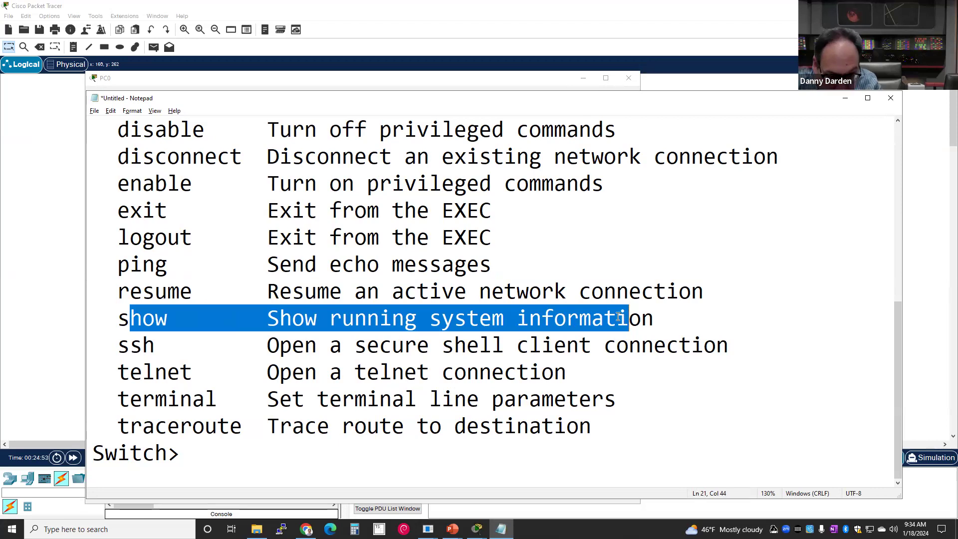
left_click(252, 445)
- Run show ? on the switch, page past --More--, and copy the full sub-command list
key("alt+Tab")
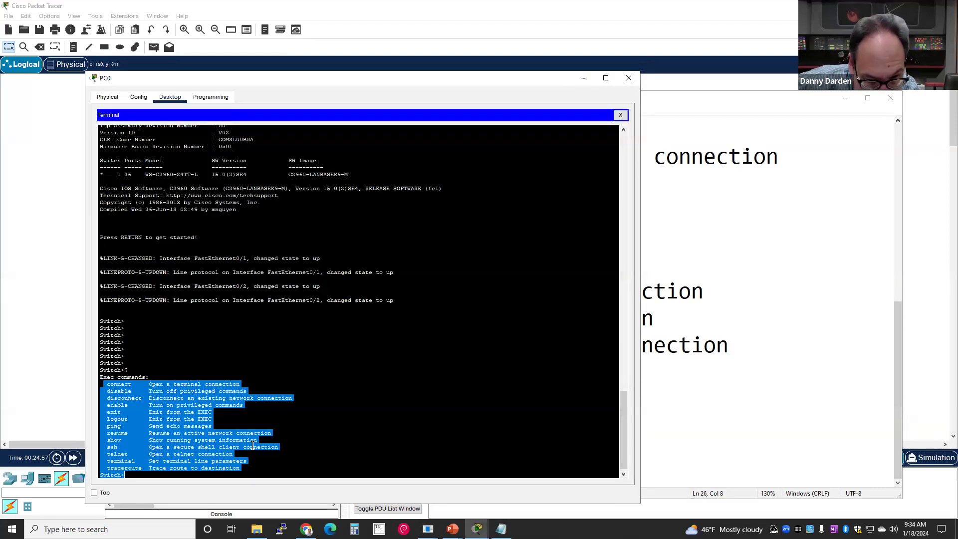
left_click(253, 446)
type("show ?")
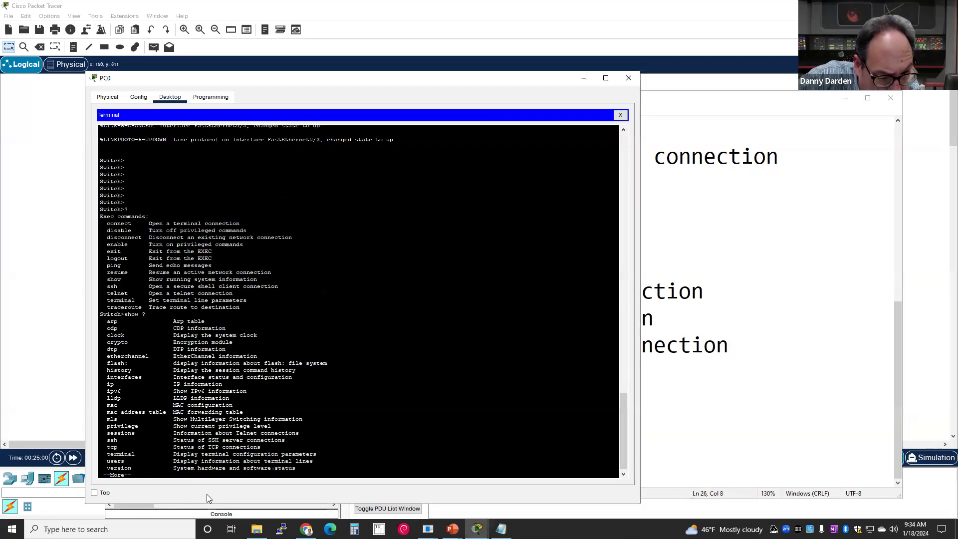
key("space")
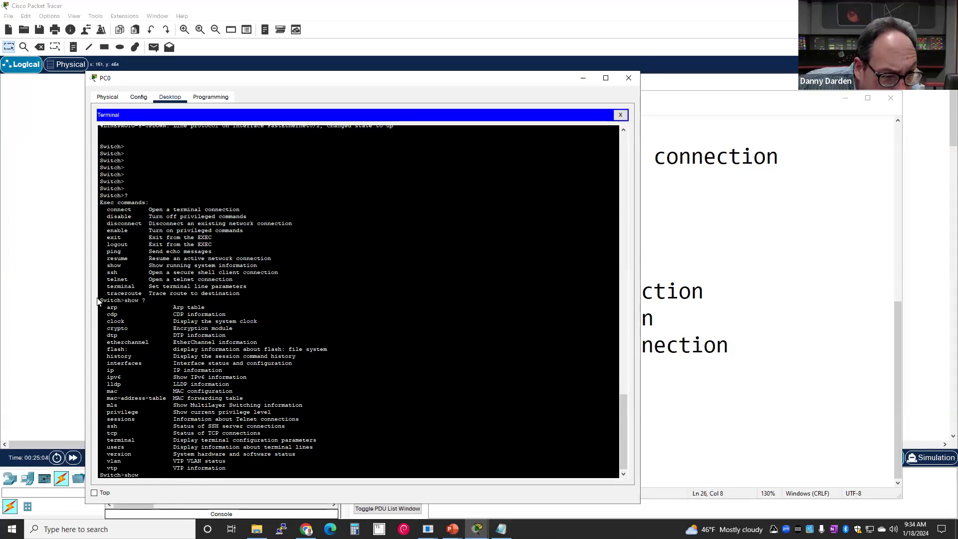
left_click_drag(99, 299, 321, 469)
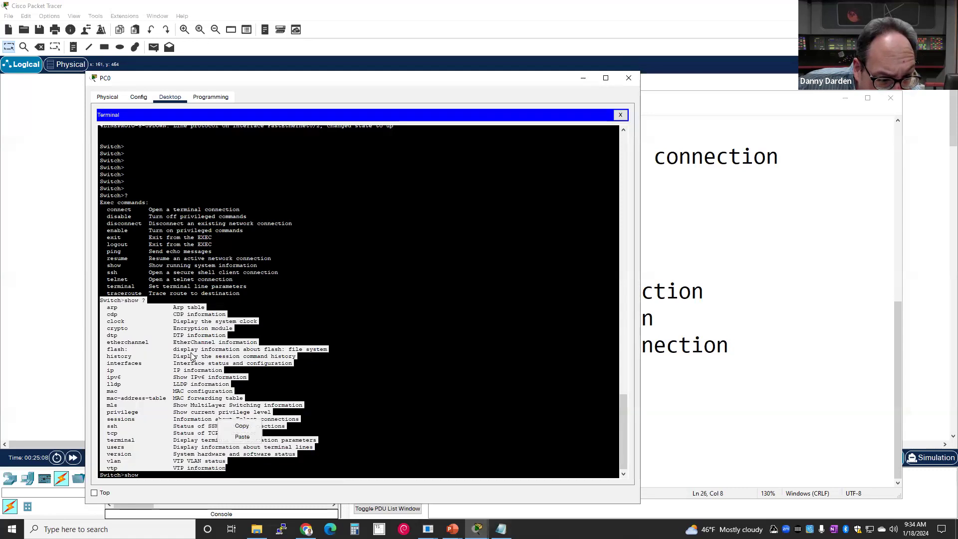
right_click(220, 421)
left_click(229, 424)
- Add a Switch>show ? line in the notes and paste the sub-command list below it
key("alt+Tab")
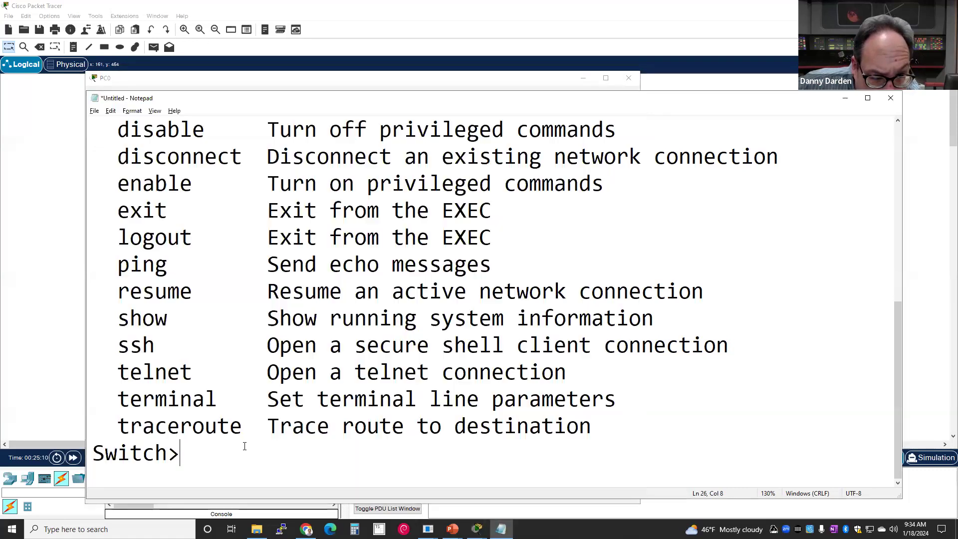
type("shwo")
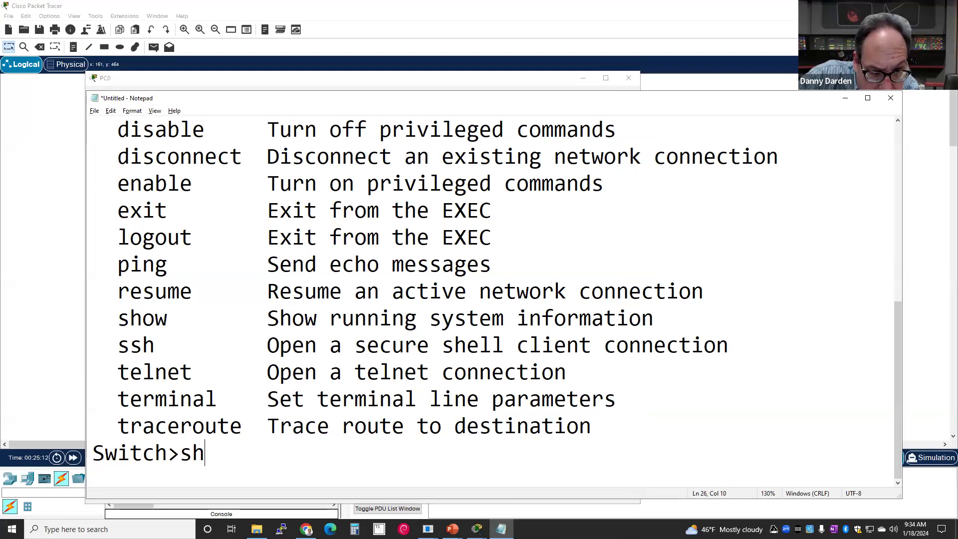
key("BackSpace")
key("BackSpace")
type("ow ?")
key("Return")
key("Return")
key("ctrl+v")
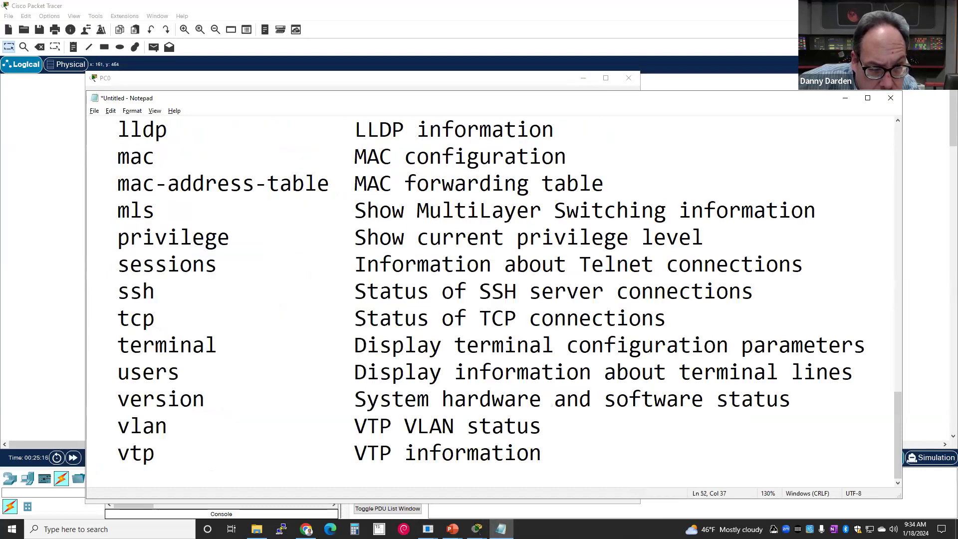
- Point out the interfaces, ip, mac and mac-address-table entries in the pasted list
scroll(197, 466, "up", 2)
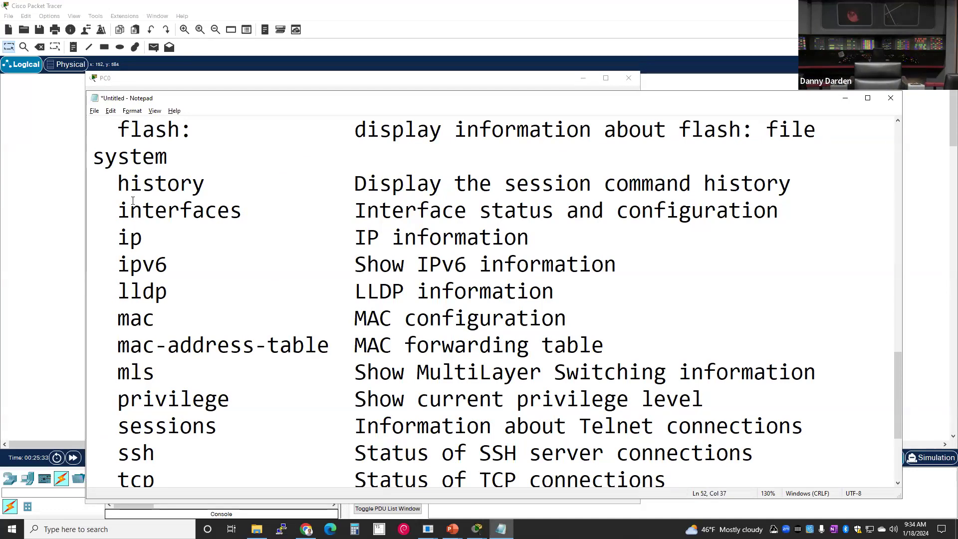
left_click_drag(120, 204, 518, 213)
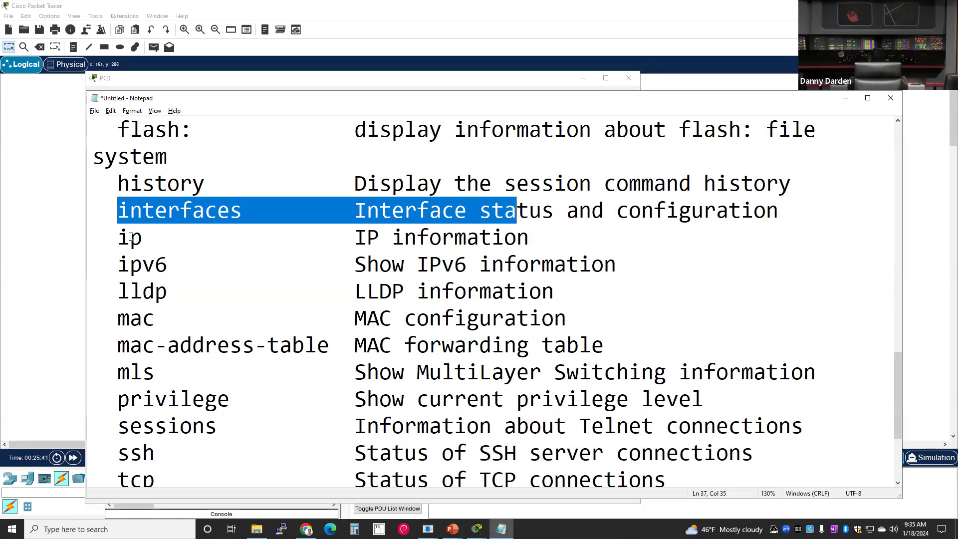
left_click_drag(102, 238, 466, 240)
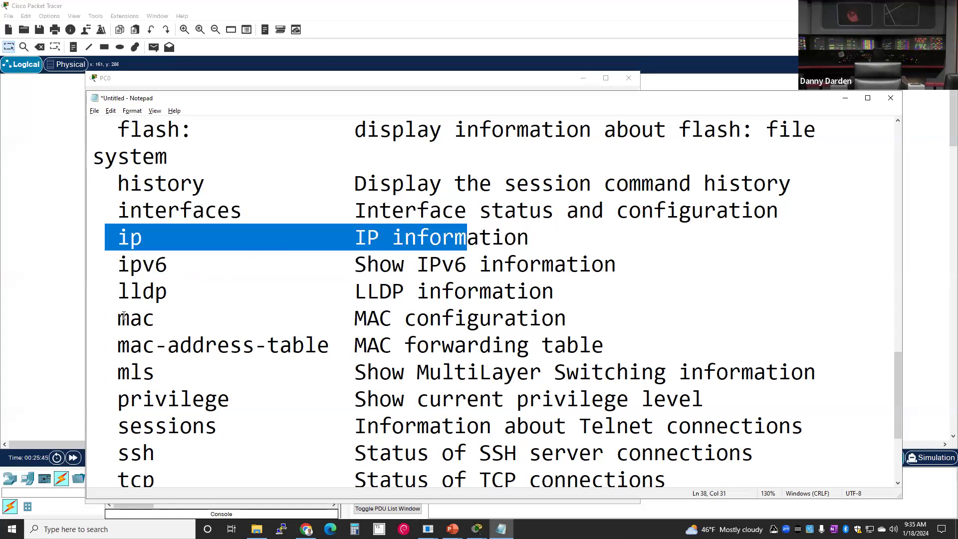
left_click_drag(105, 318, 614, 347)
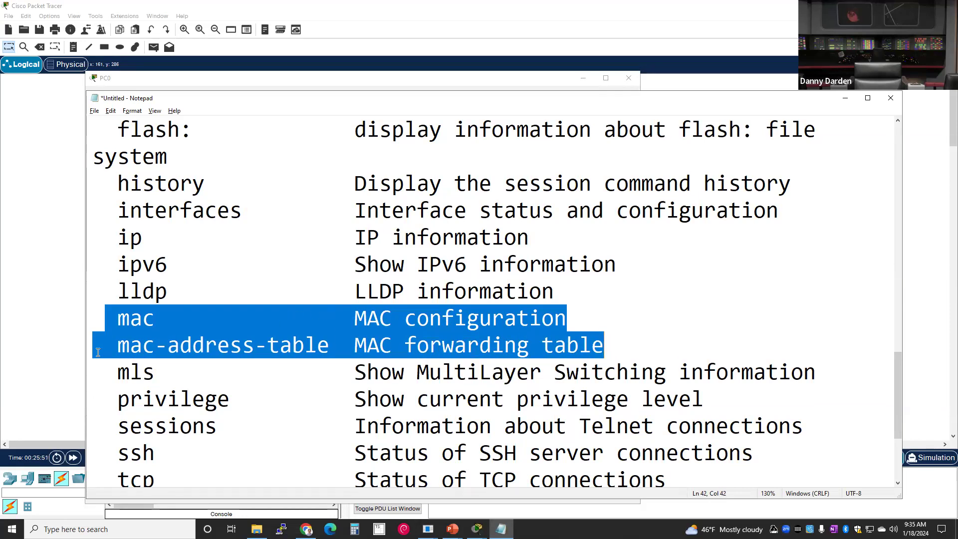
scroll(200, 337, "down", 2)
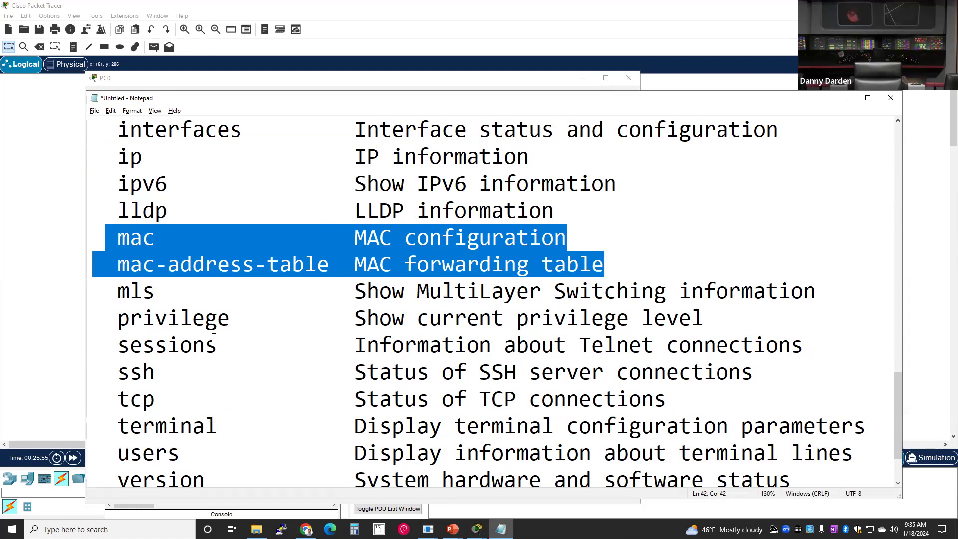
scroll(214, 338, "up", 2)
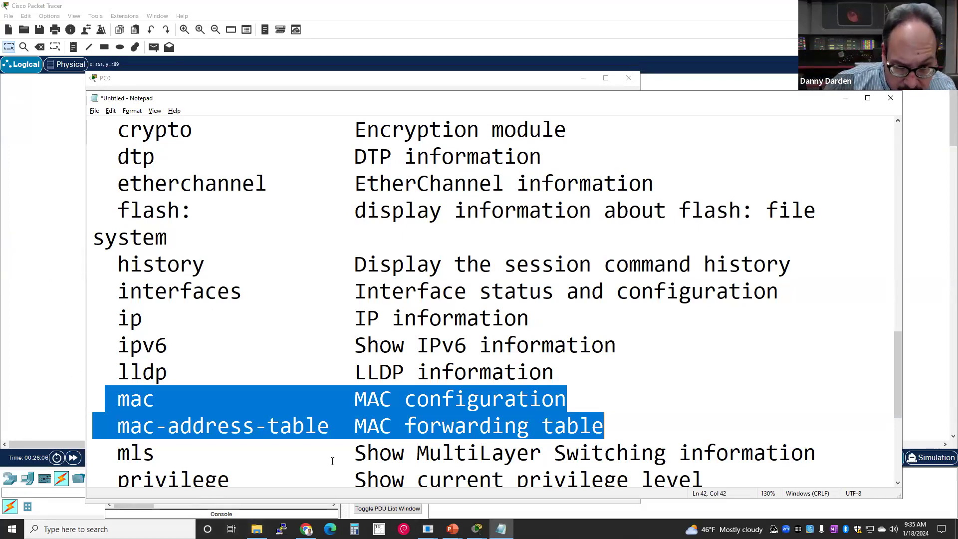
left_click(305, 528)
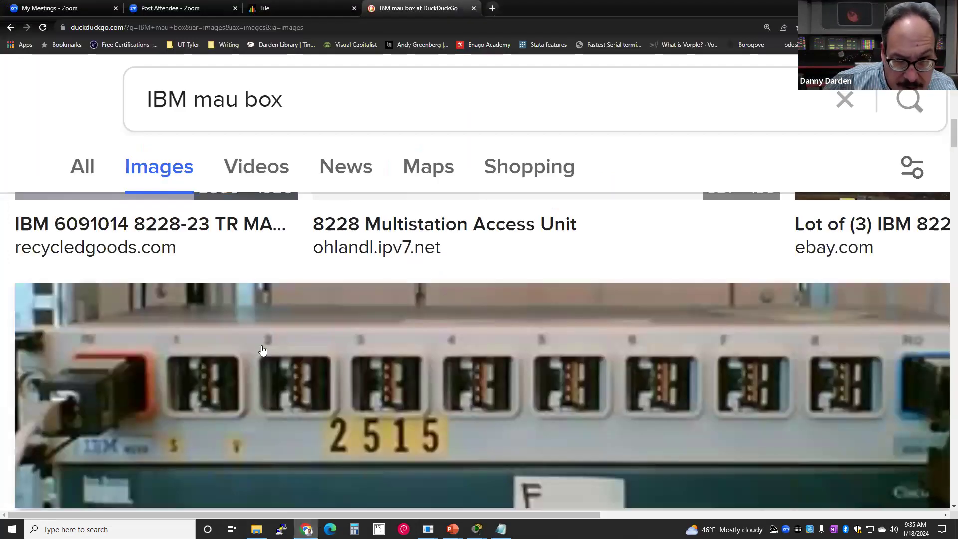
- Search DuckDuckGo for 'home wifi router' and switch to the image results
left_click(203, 24)
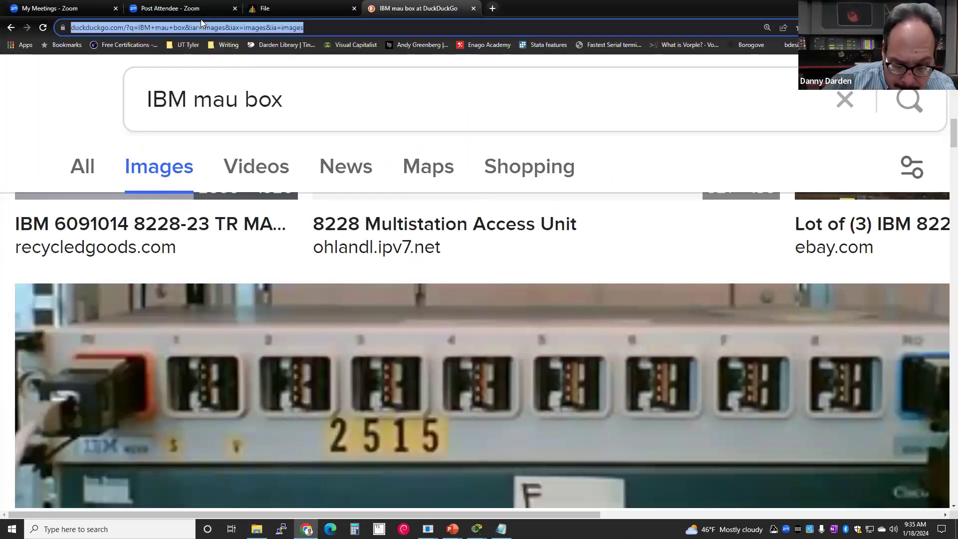
type("home wifi")
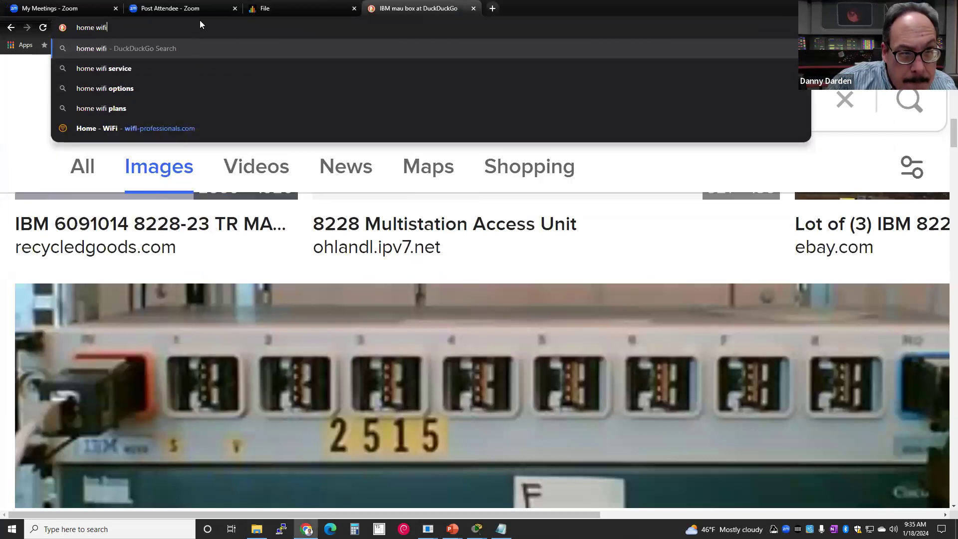
type(" router")
key("Return")
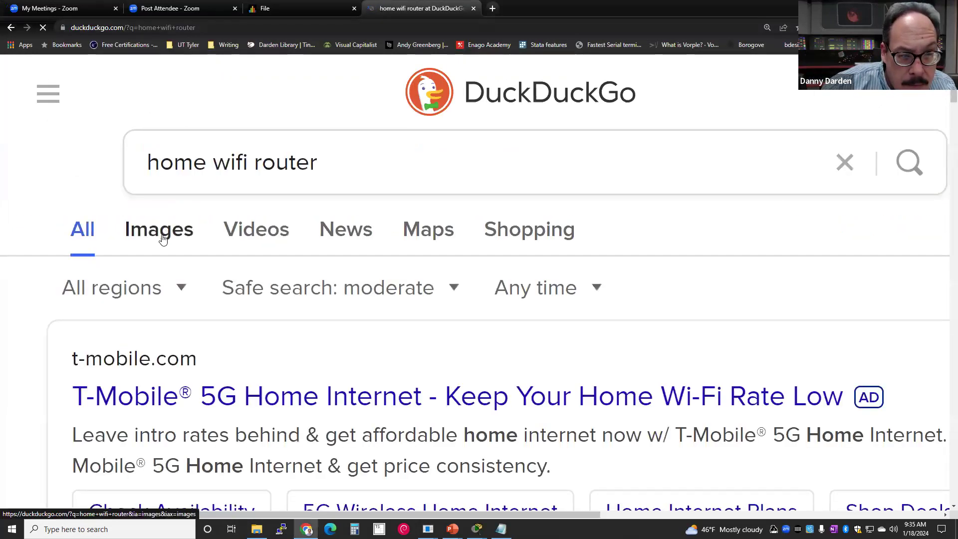
left_click(161, 238)
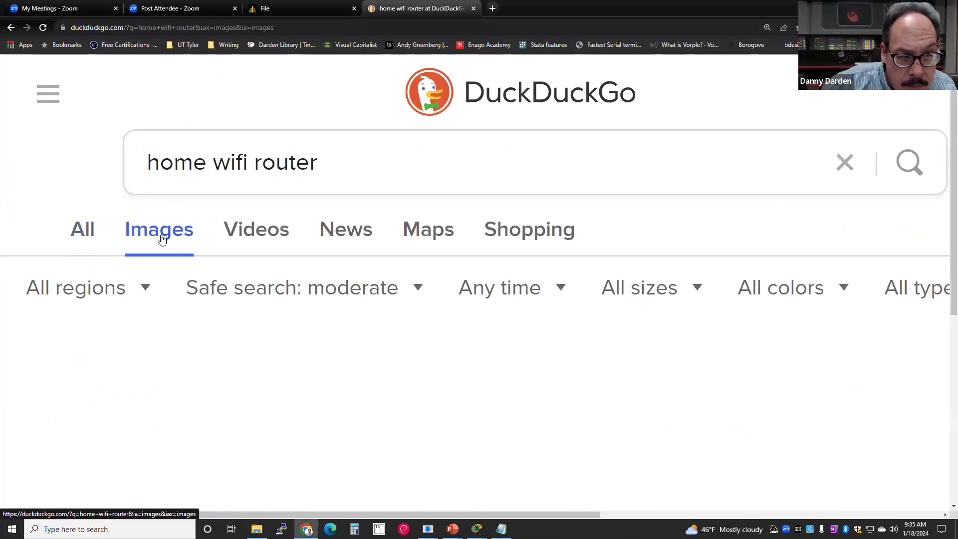
- Scroll through the router photos and enlarge the NetComm router image
scroll(146, 289, "down", 7)
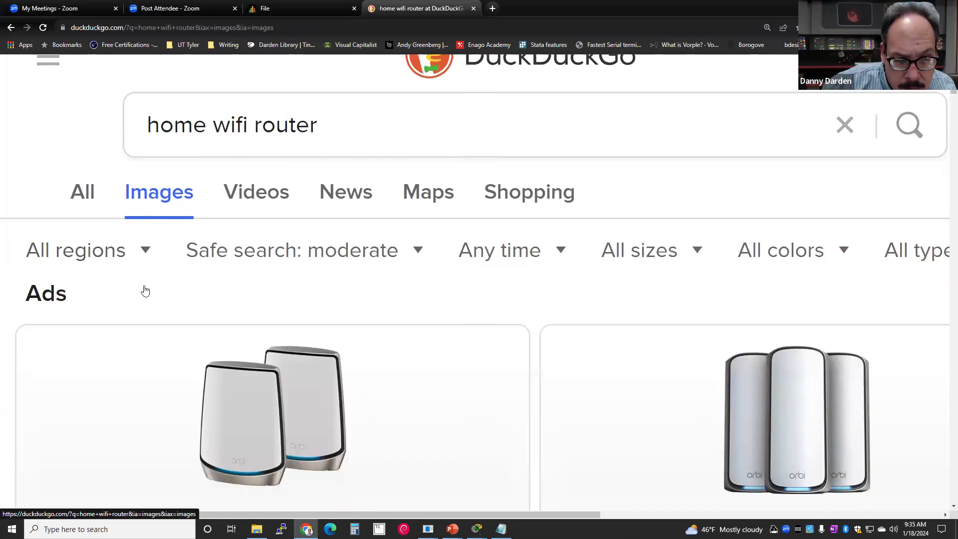
scroll(145, 291, "down", 10)
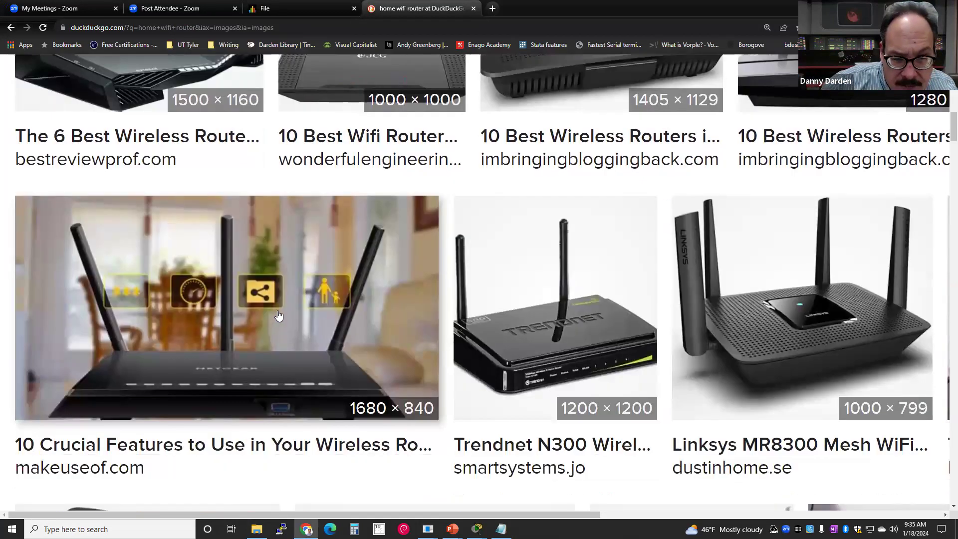
scroll(284, 318, "down", 4)
scroll(285, 318, "up", 5)
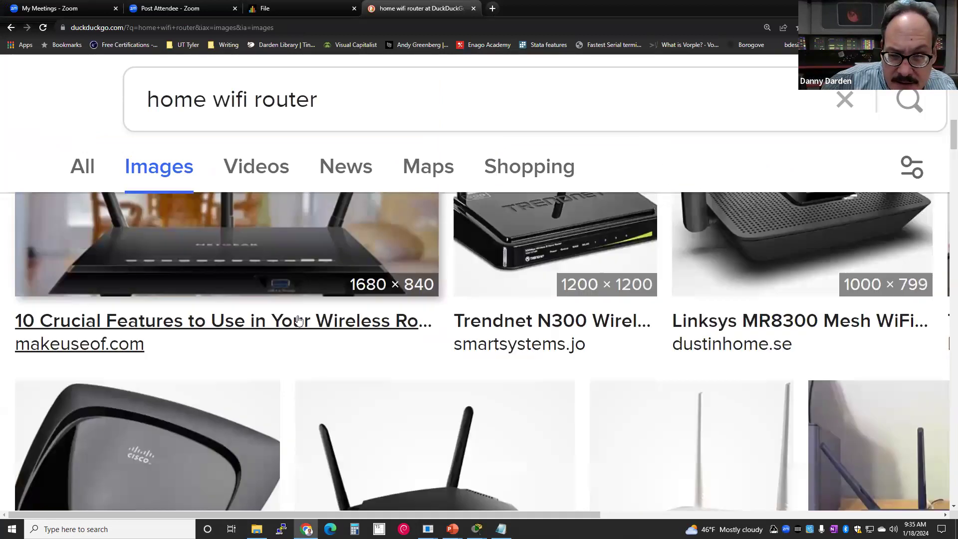
scroll(179, 299, "down", 8)
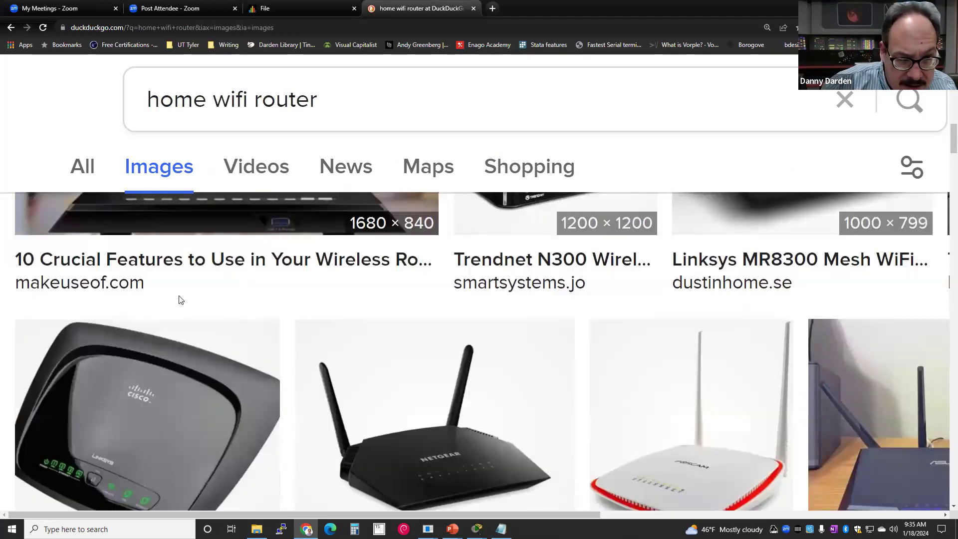
scroll(171, 298, "down", 10)
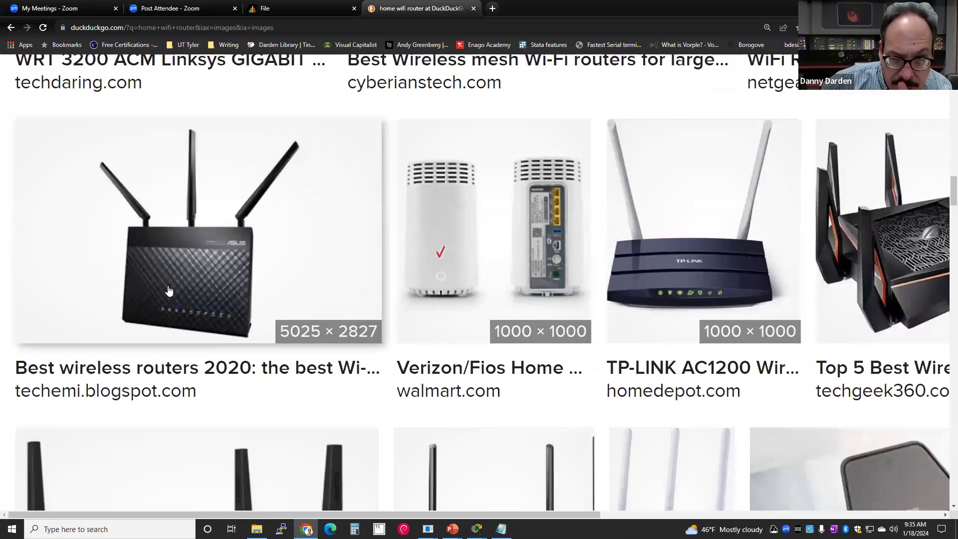
scroll(251, 270, "down", 10)
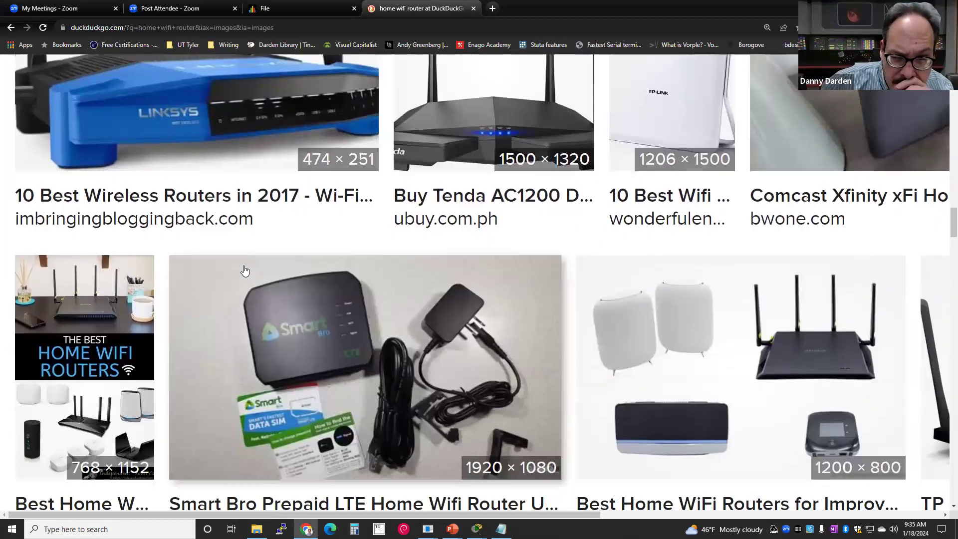
scroll(246, 266, "down", 10)
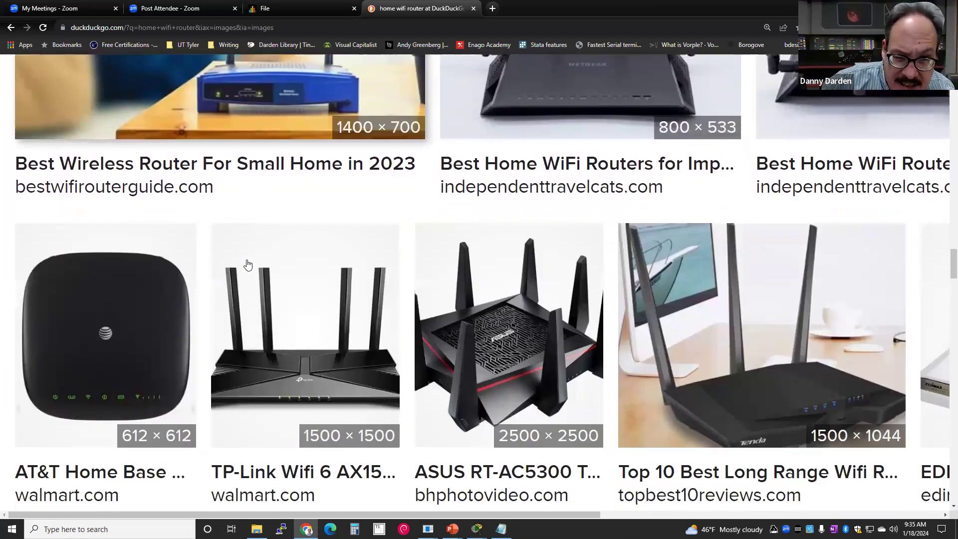
scroll(248, 263, "down", 10)
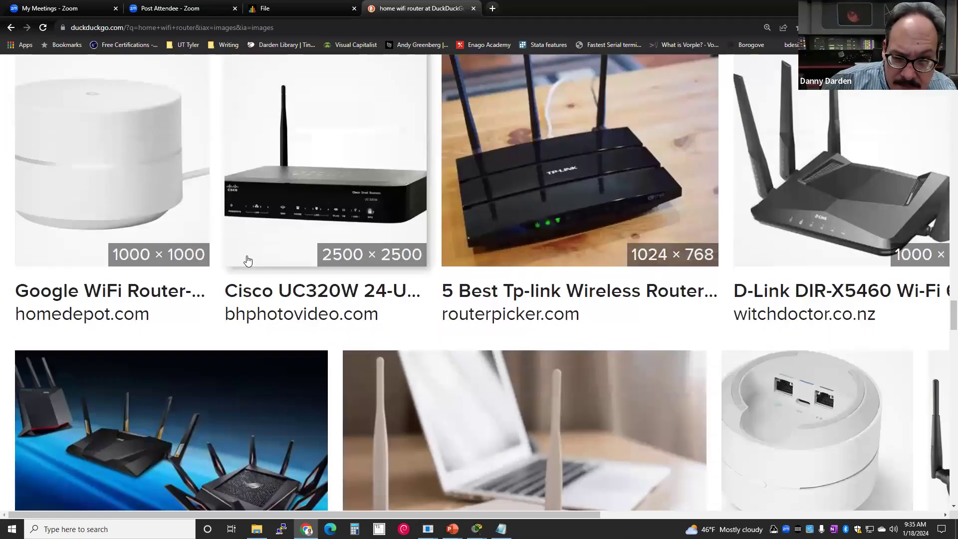
scroll(249, 251, "down", 10)
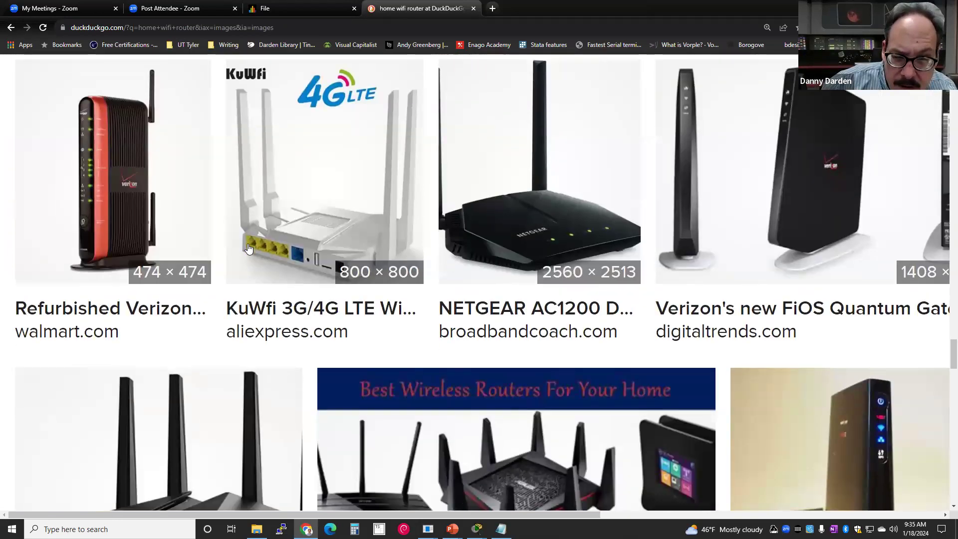
scroll(249, 248, "down", 5)
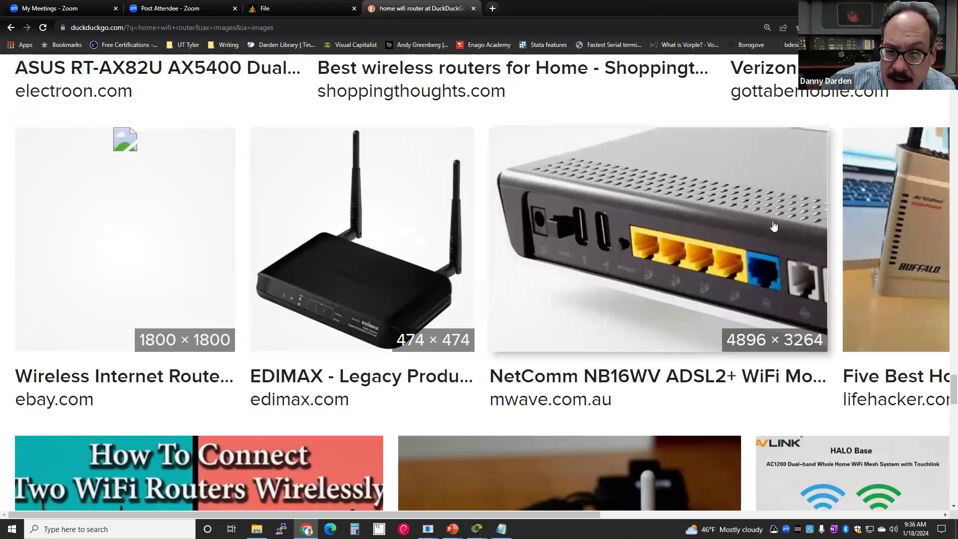
left_click(739, 233)
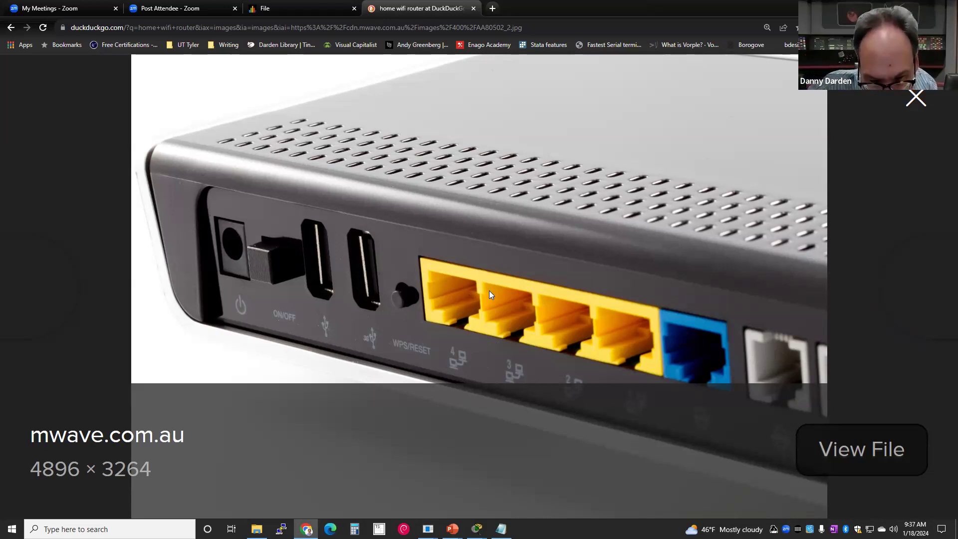
key("Escape")
scroll(413, 278, "up", 3)
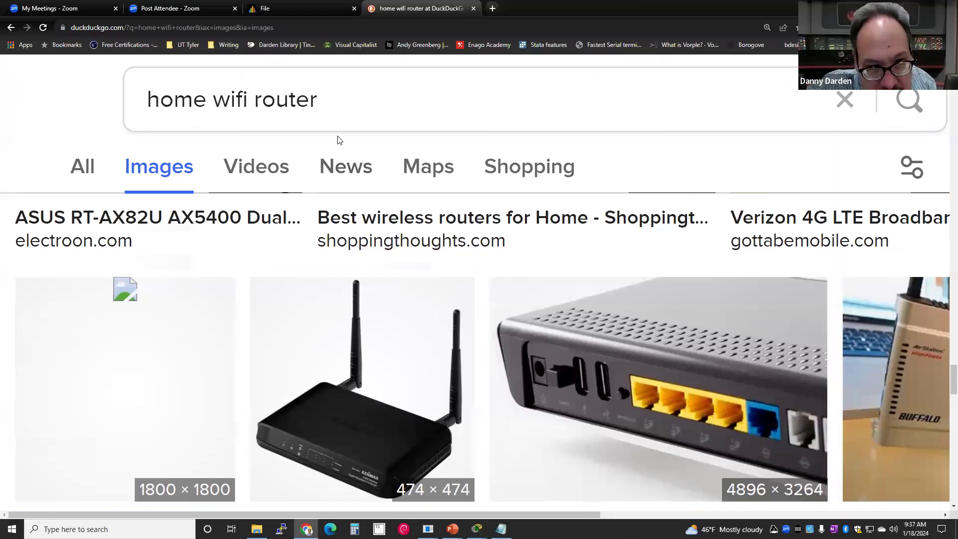
left_click(342, 122)
- Replace the 'home wifi router' query with 'enterprise switch' and search
double_click(339, 123)
left_click(337, 127)
double_click(331, 128)
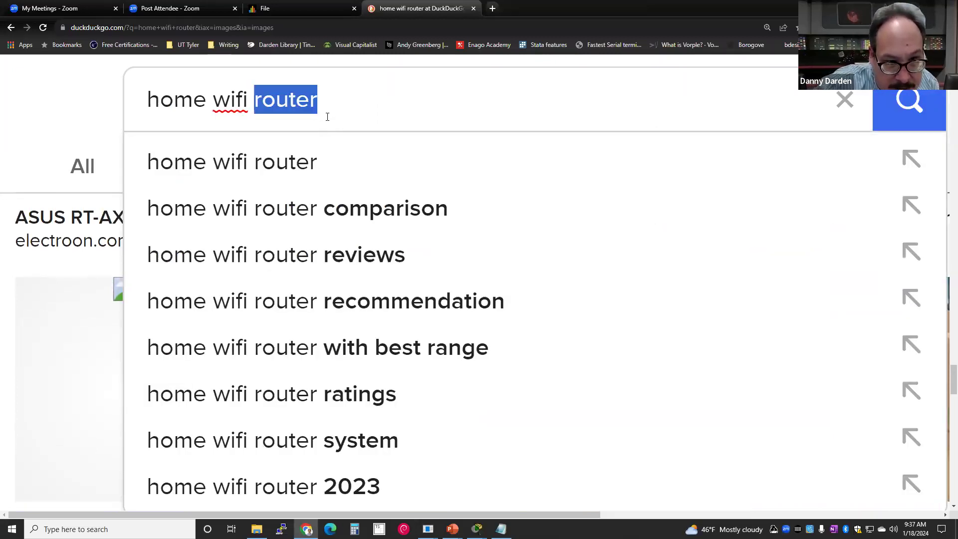
left_click_drag(322, 107, 148, 116)
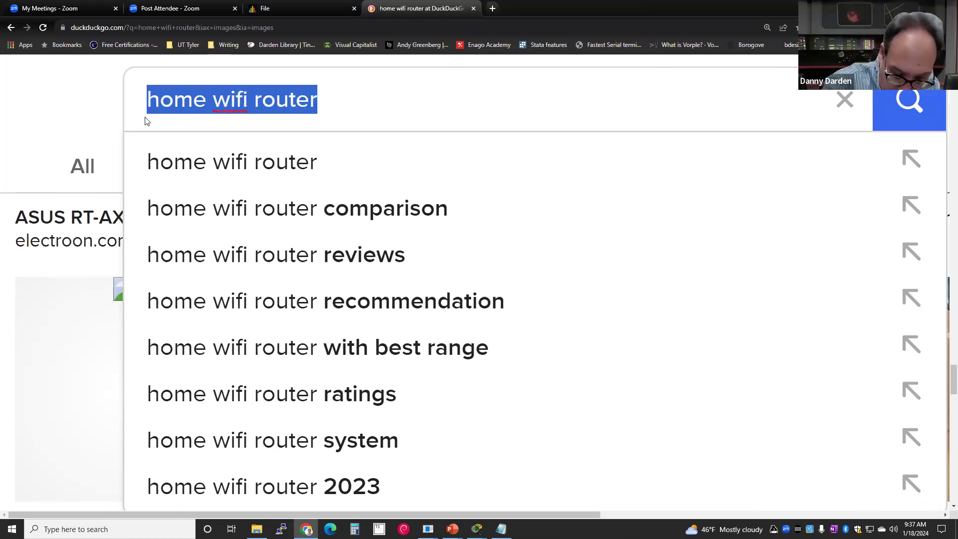
type("enterprise si")
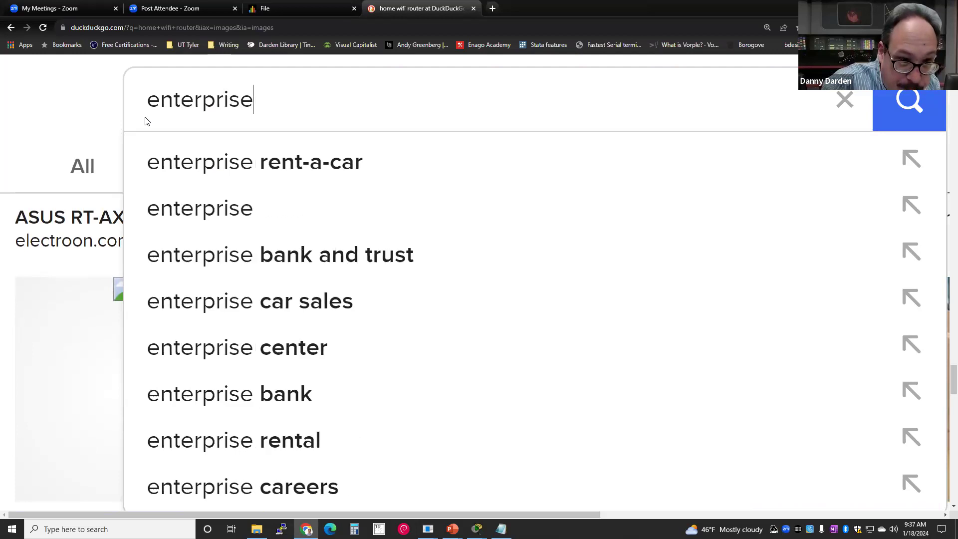
key("BackSpace")
type("wti")
key("BackSpace")
key("BackSpace")
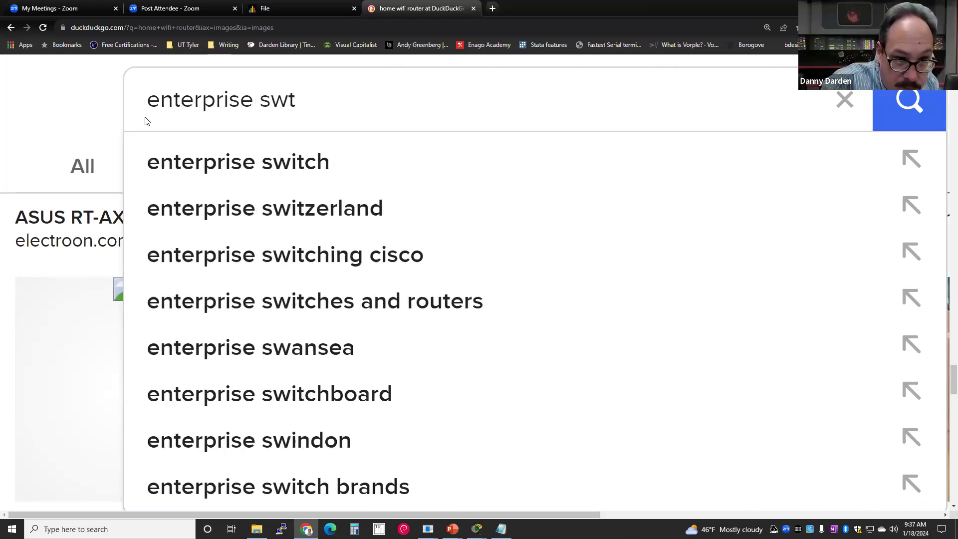
type("itch")
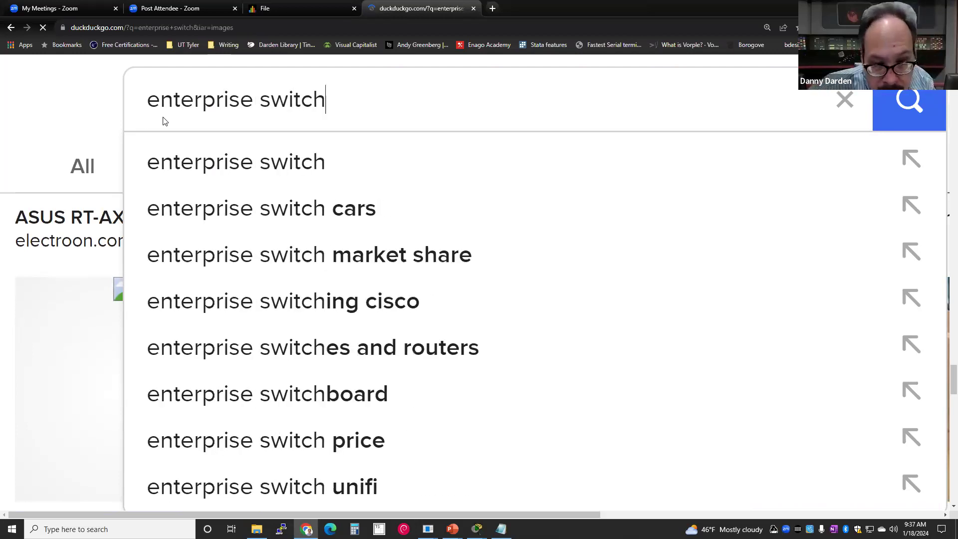
key("Return")
- Open the Ubiquiti 48-port switch page on Hard Disk Direct and enlarge its product photo
scroll(200, 166, "down", 4)
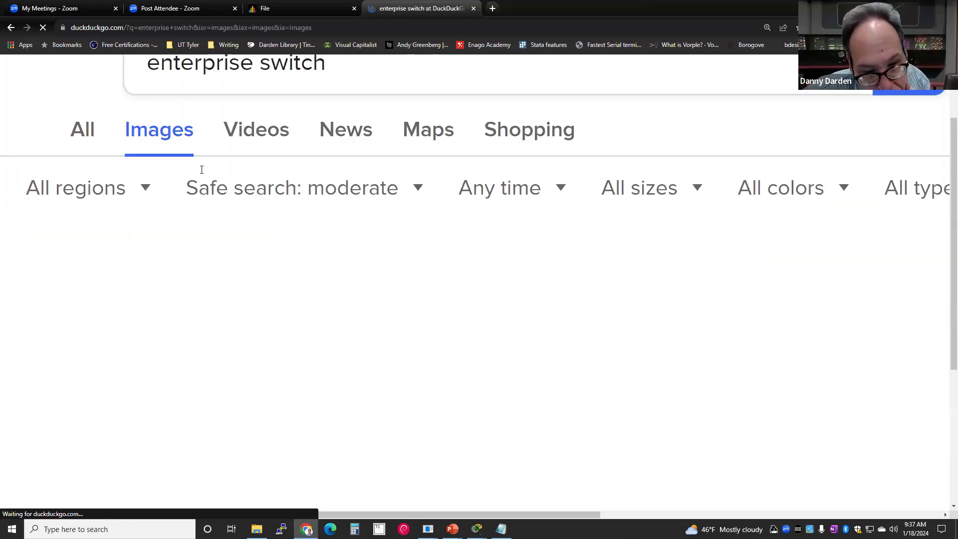
scroll(204, 174, "down", 3)
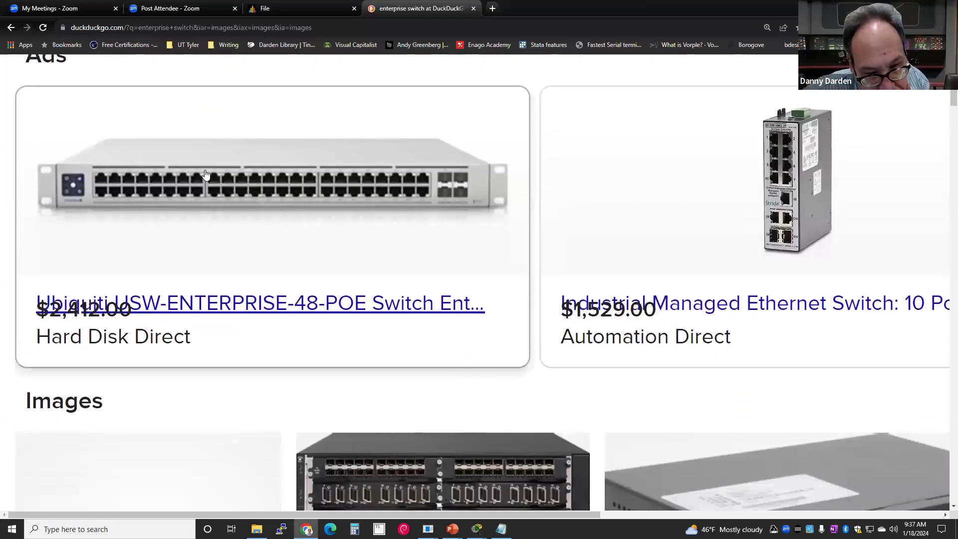
scroll(207, 174, "up", 1)
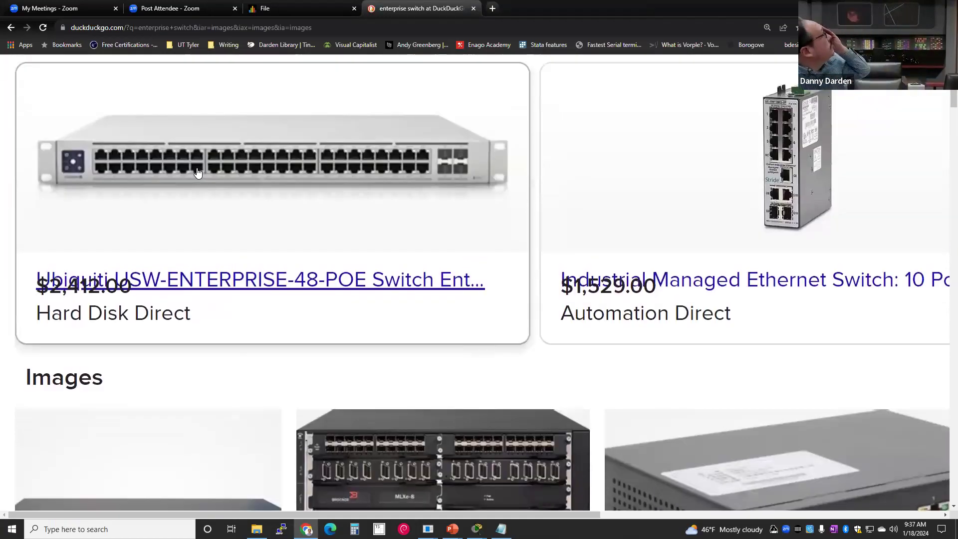
left_click(198, 188)
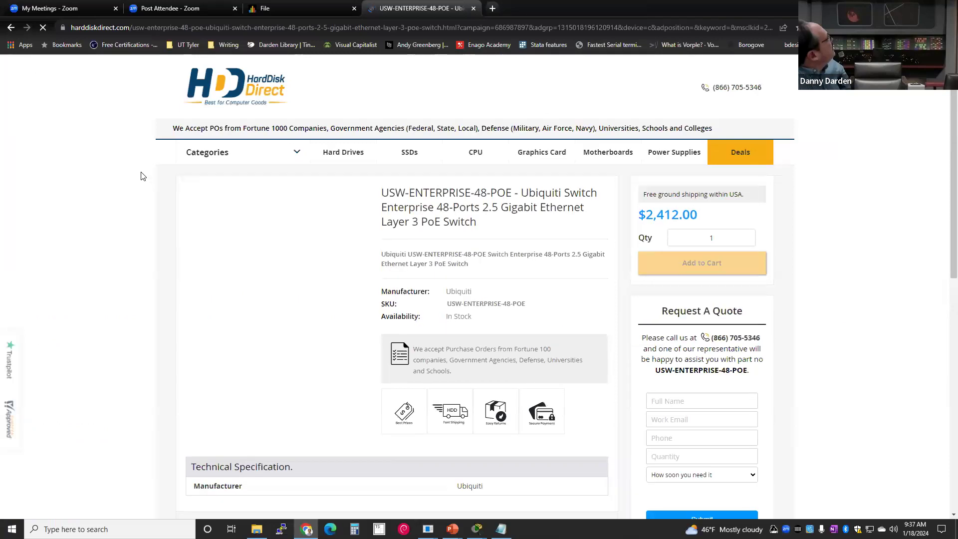
scroll(130, 184, "down", 1)
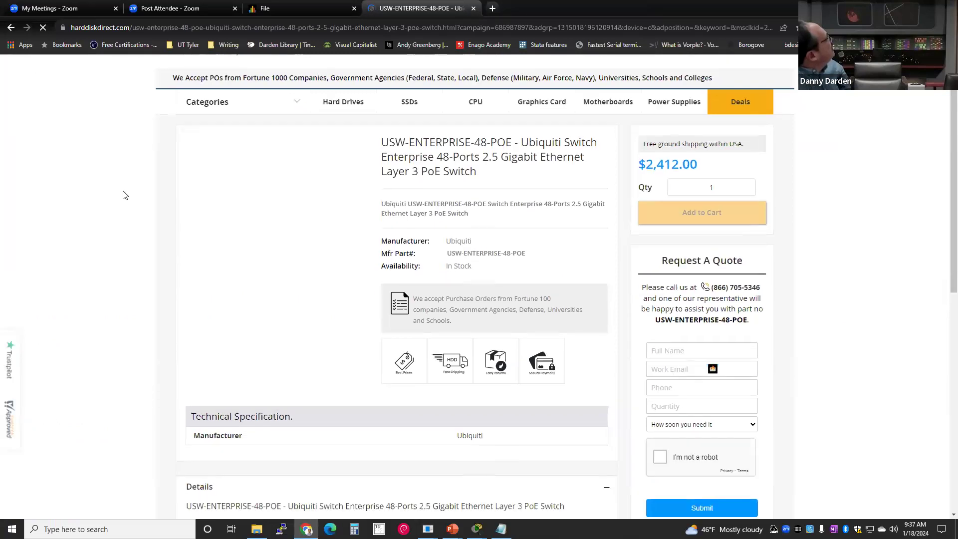
scroll(124, 193, "down", 3)
scroll(123, 193, "up", 2)
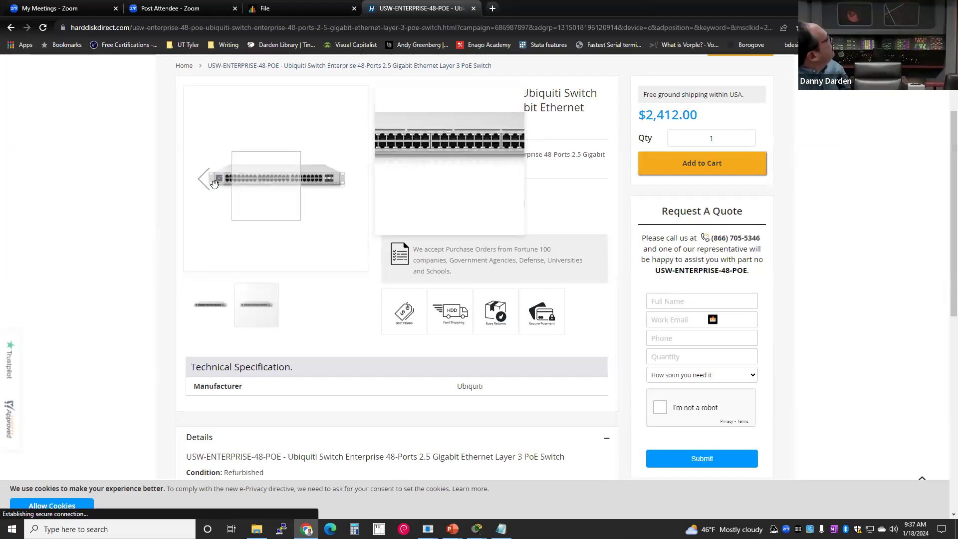
left_click(257, 189)
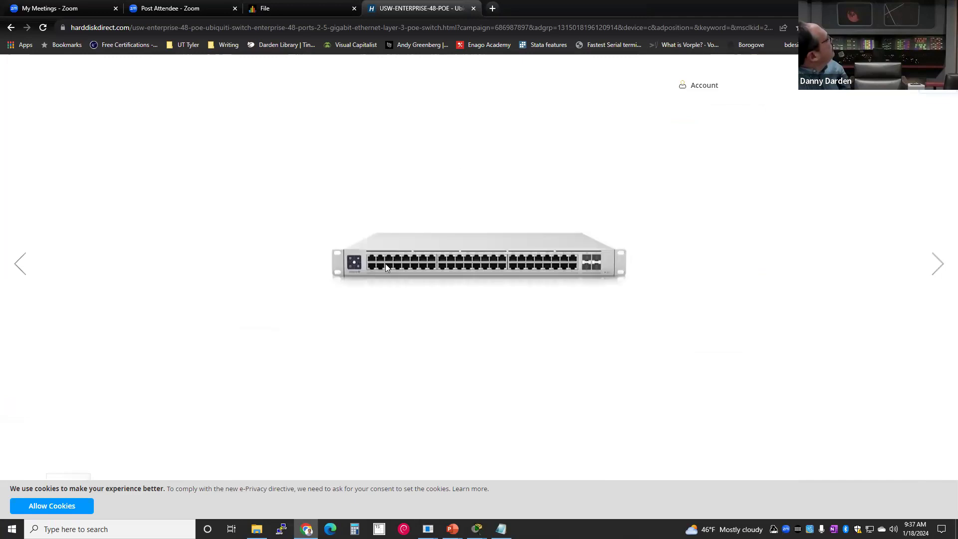
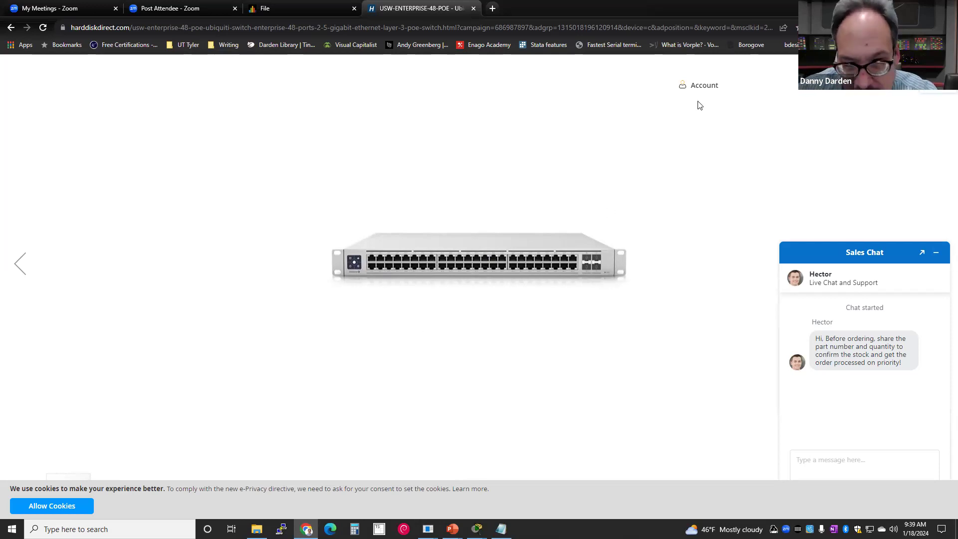
- Close the Hard Disk Direct switch tab to return to the ITN_Module_2.pptx Blackboard preview
left_click(474, 9)
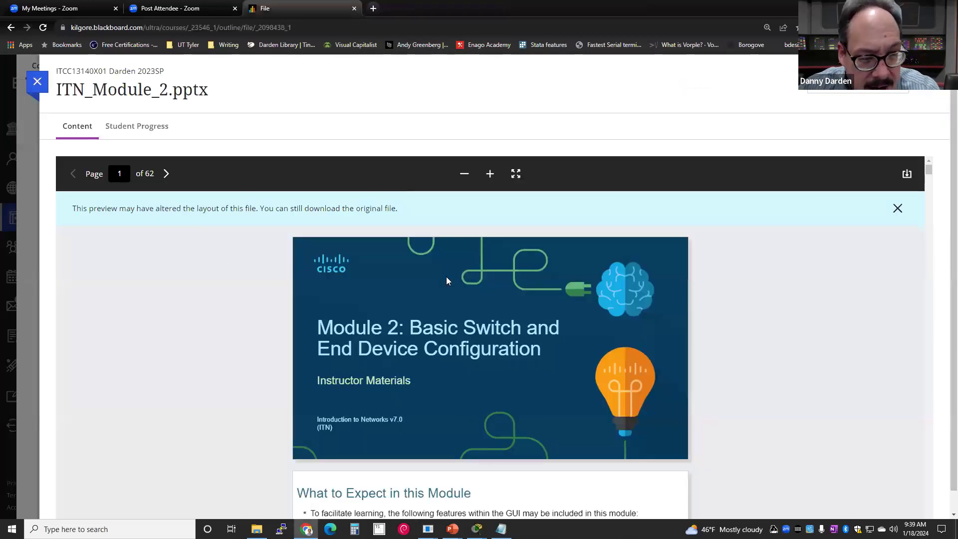
- Switch back to Notepad and scroll through the saved show ? command list
key("alt+Tab")
scroll(452, 288, "down", 3)
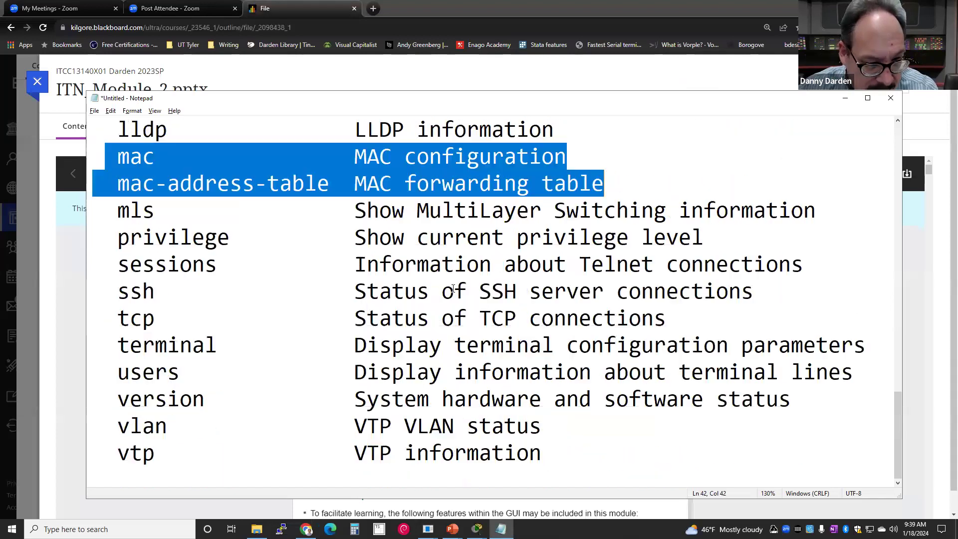
scroll(449, 279, "up", 1)
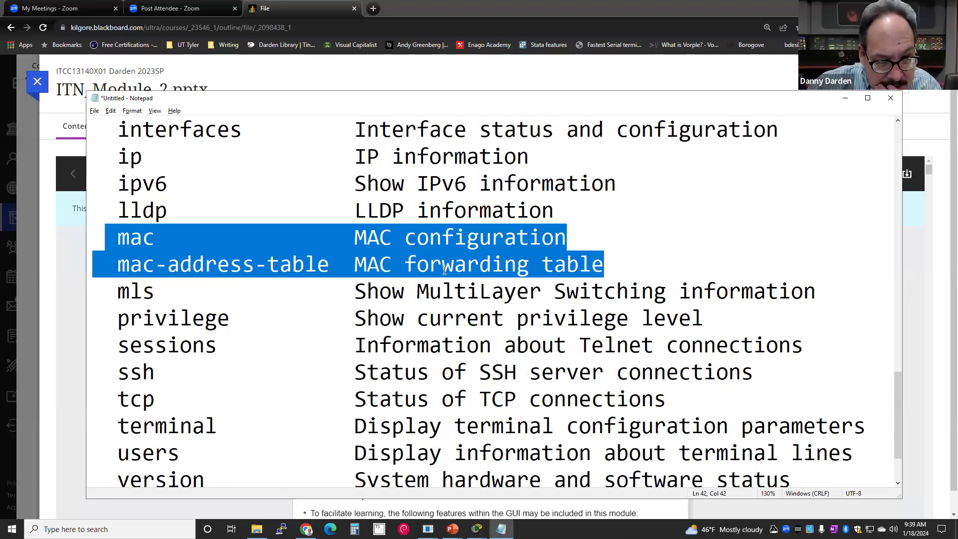
scroll(444, 270, "down", 1)
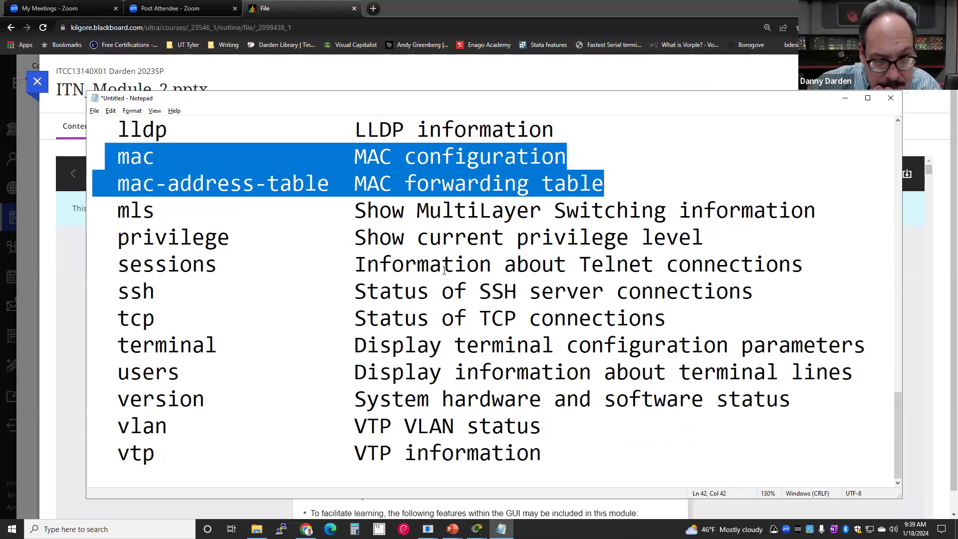
scroll(444, 270, "up", 4)
scroll(444, 266, "up", 3)
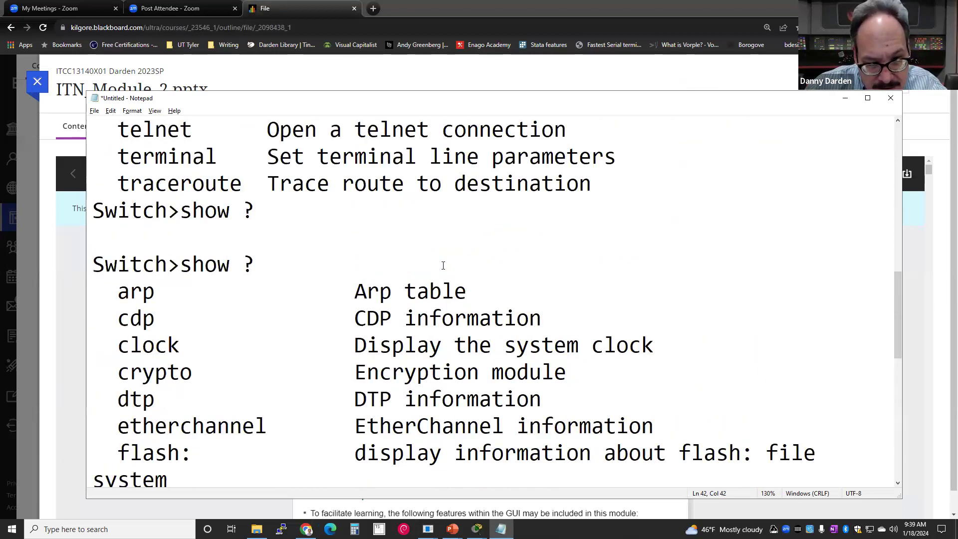
scroll(443, 266, "down", 3)
scroll(444, 266, "down", 2)
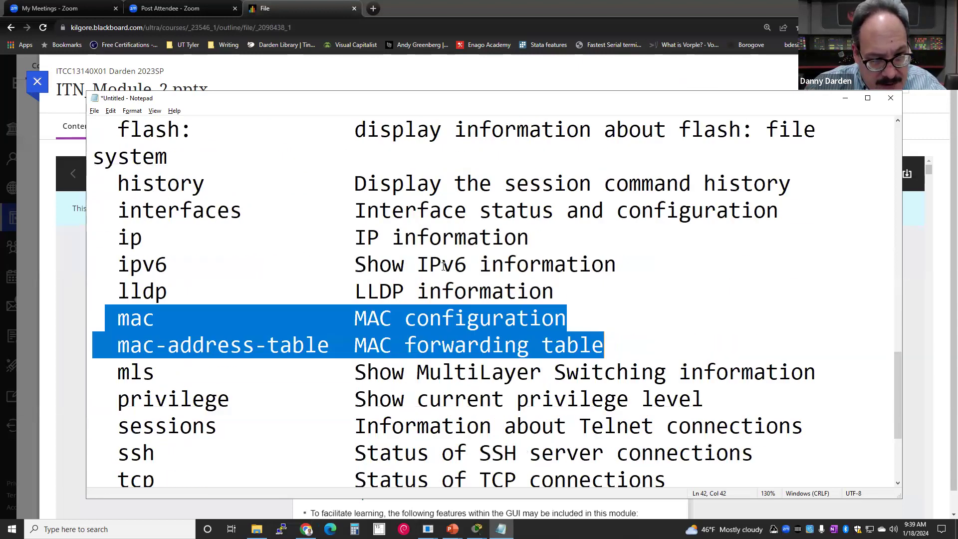
scroll(443, 266, "down", 1)
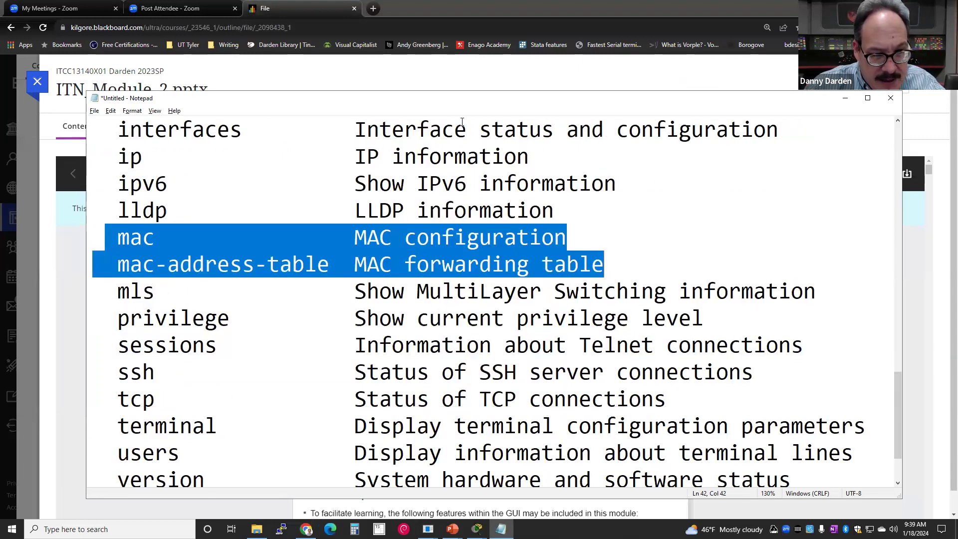
- Clear the marking on the mac rows and highlight the mls line instead
left_click(513, 252)
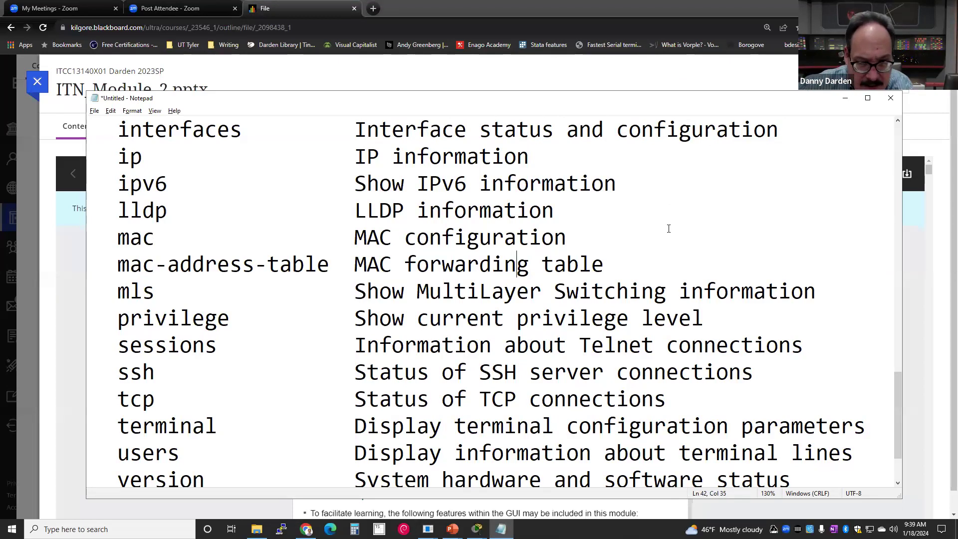
scroll(584, 145, "up", 3)
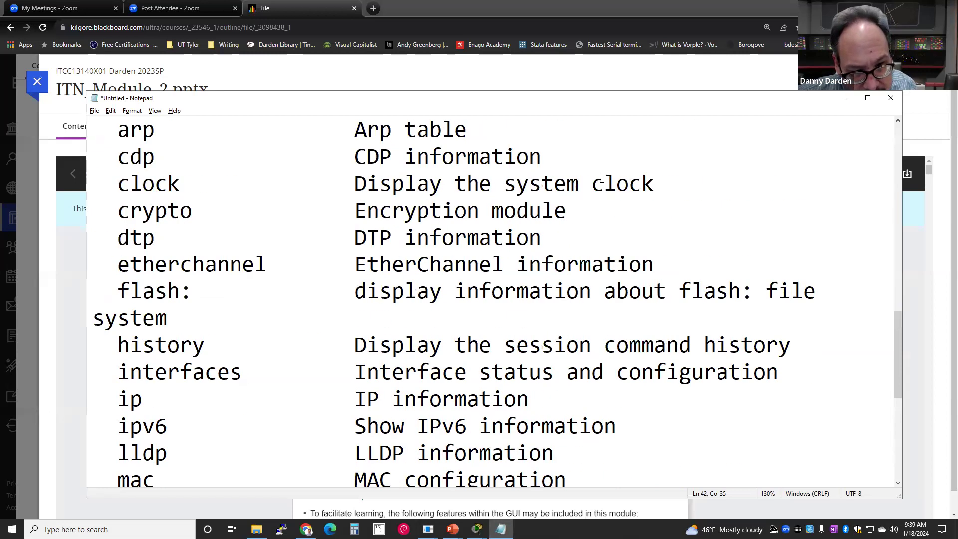
scroll(605, 198, "down", 2)
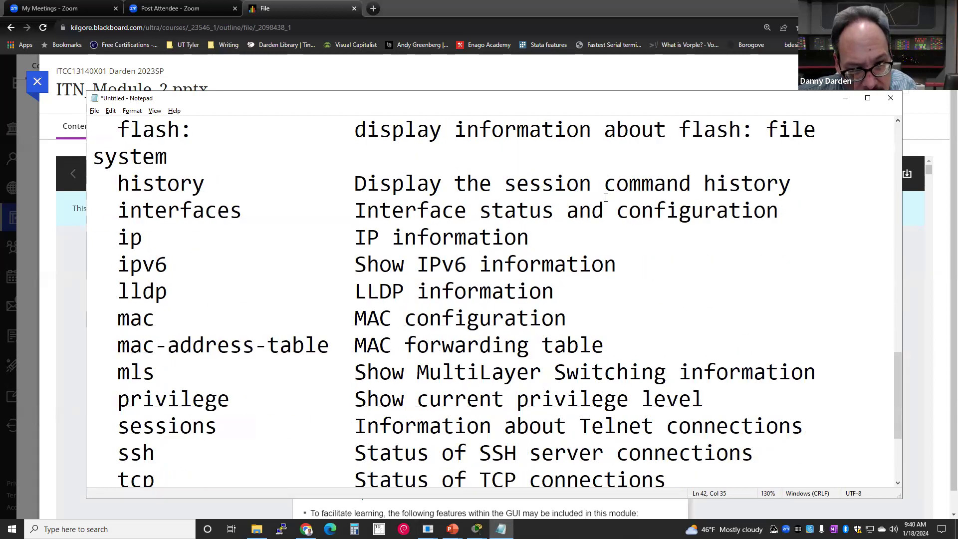
scroll(606, 198, "down", 2)
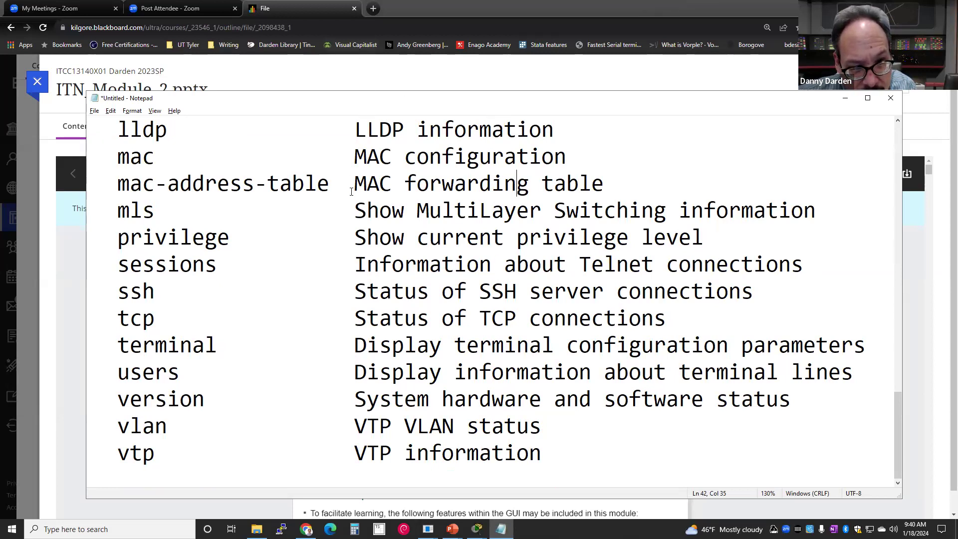
left_click_drag(105, 209, 803, 212)
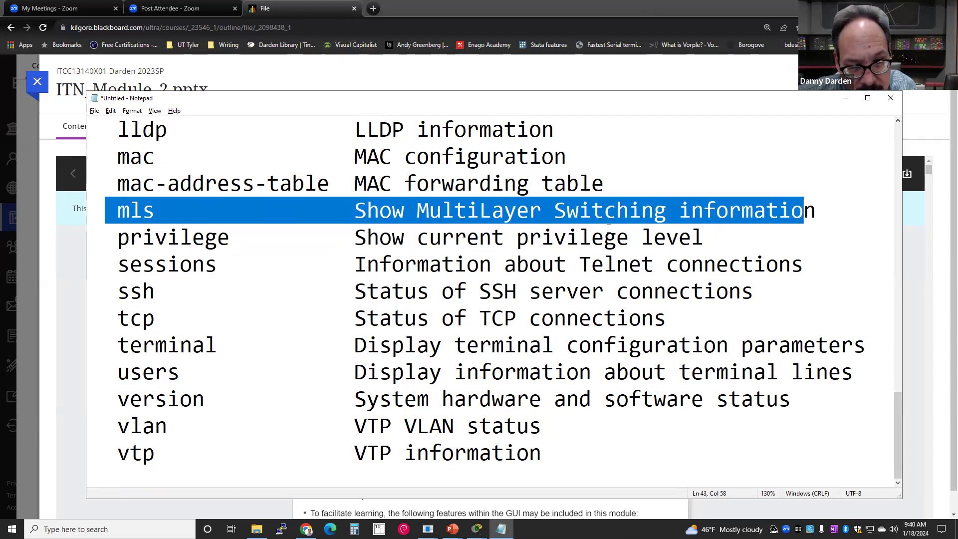
scroll(608, 231, "up", 2)
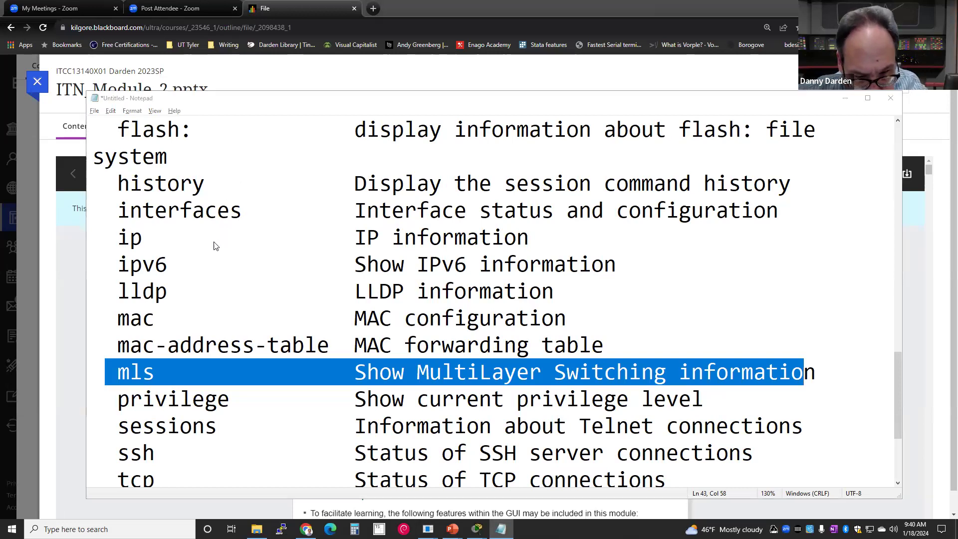
- Bring Cisco Packet Tracer to the front and list its open device windows
key("alt+Tab")
key("alt+Tab")
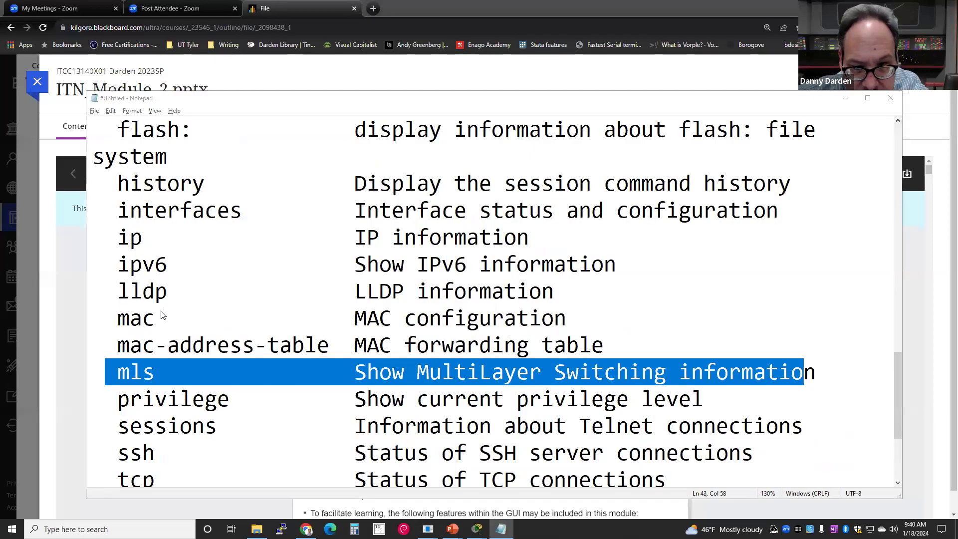
key("alt+Tab")
key("alt+Tab")
key("alt+Tab")
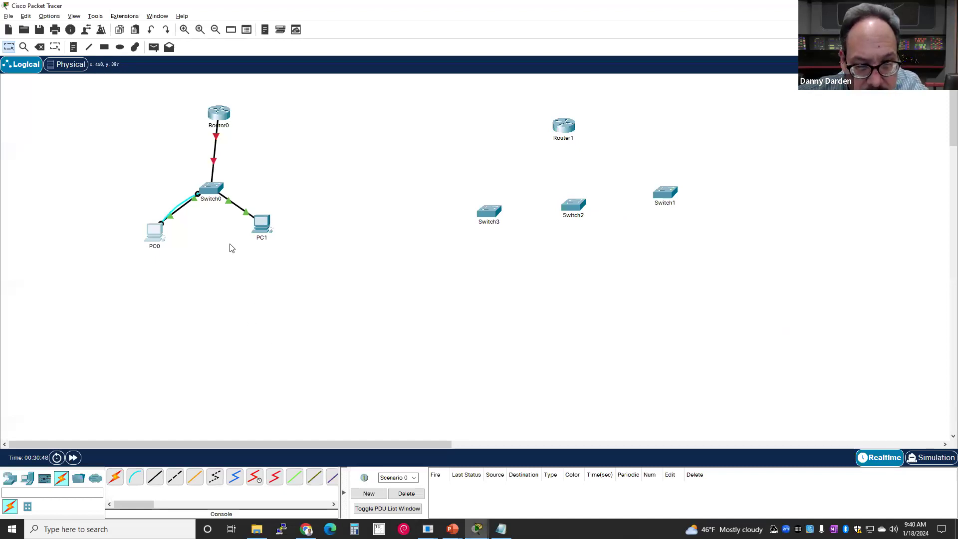
left_click(152, 20)
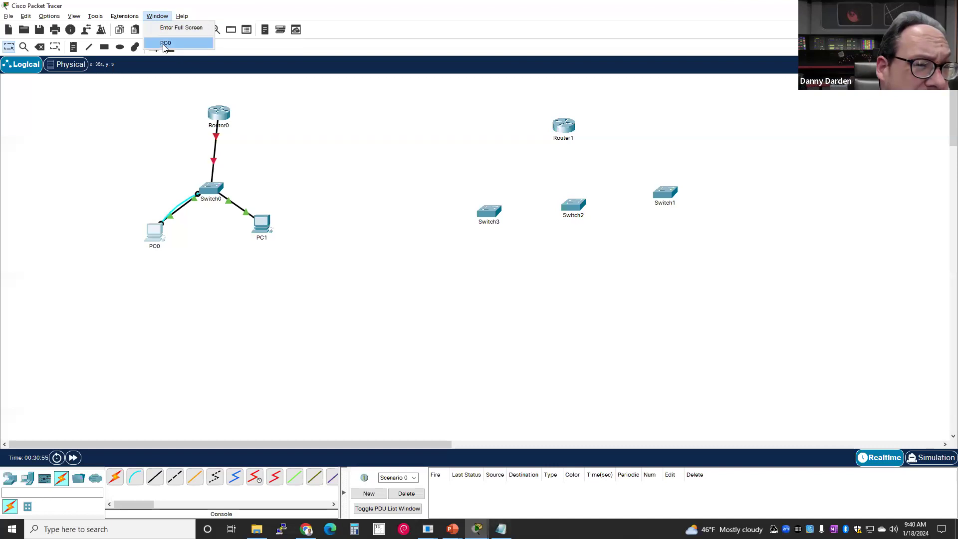
- Open PC0's terminal beside the topology and return to its switch prompt
left_click(165, 43)
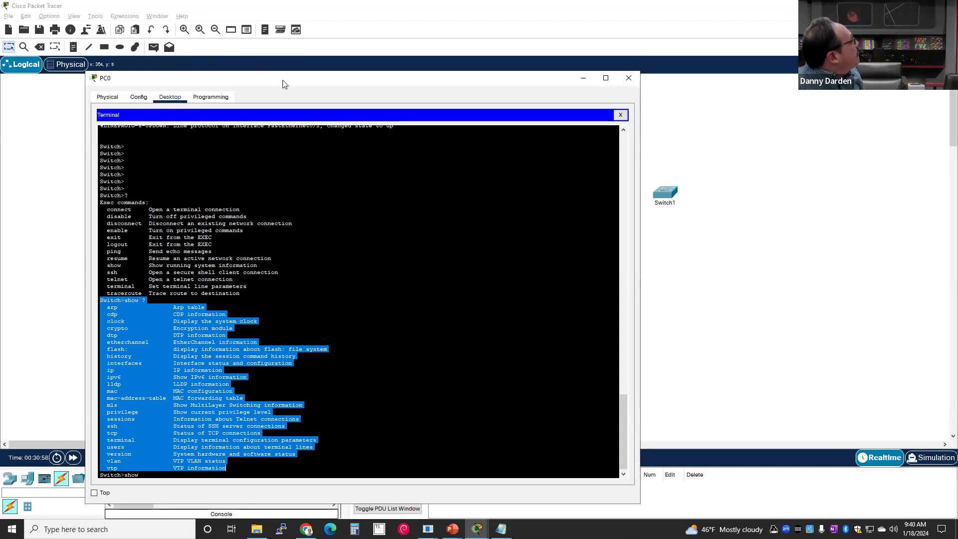
left_click_drag(283, 81, 479, 43)
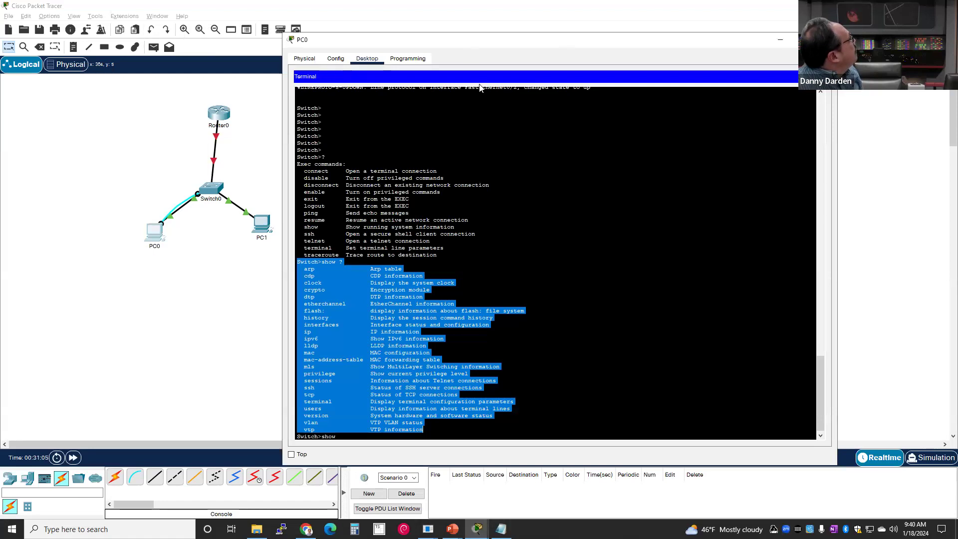
left_click(55, 315)
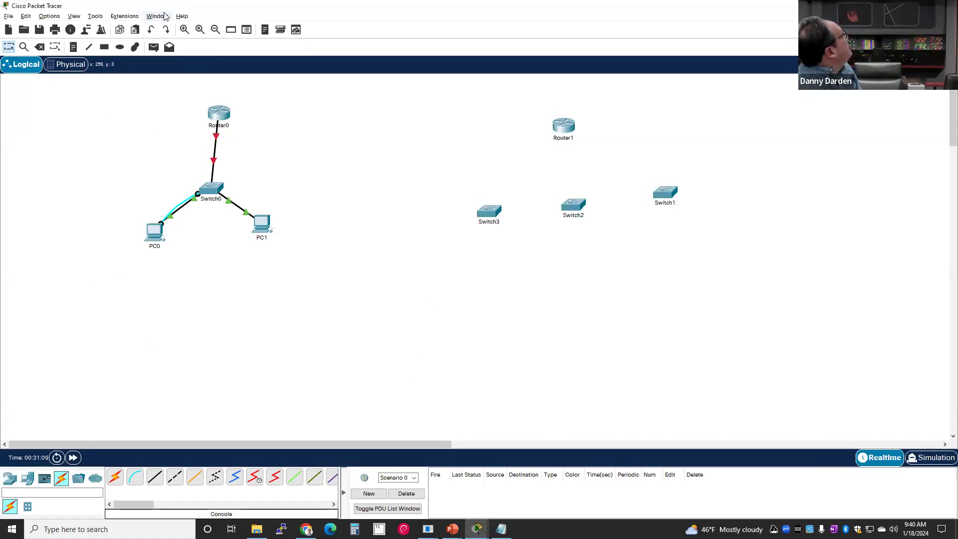
left_click(165, 16)
left_click(164, 44)
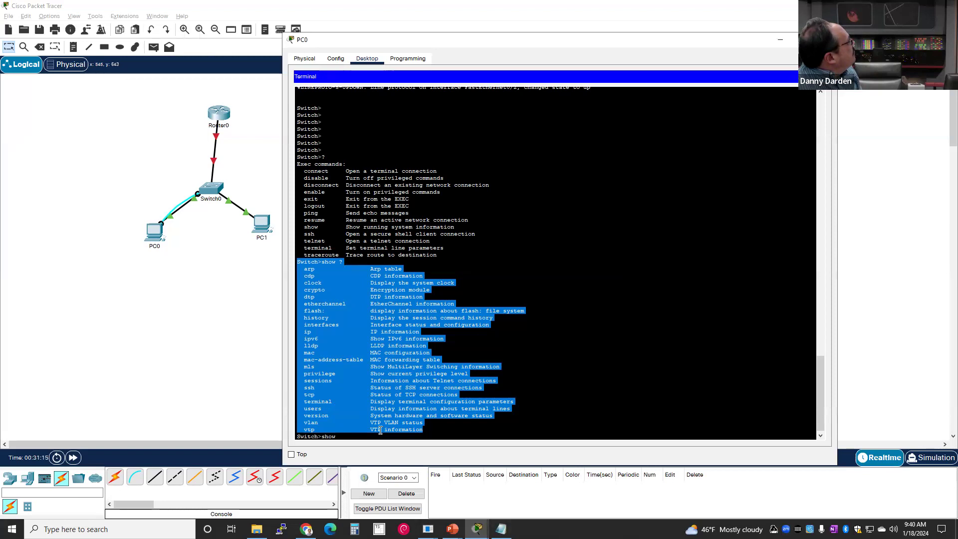
left_click(376, 434)
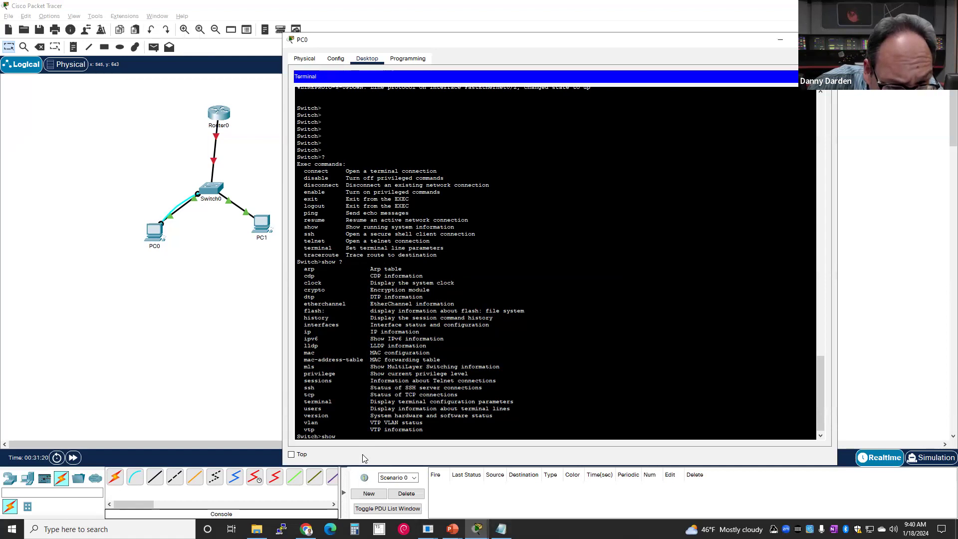
- Run show interfaces on the switch and copy the FastEthernet0/1 output for Notepad
type("inter")
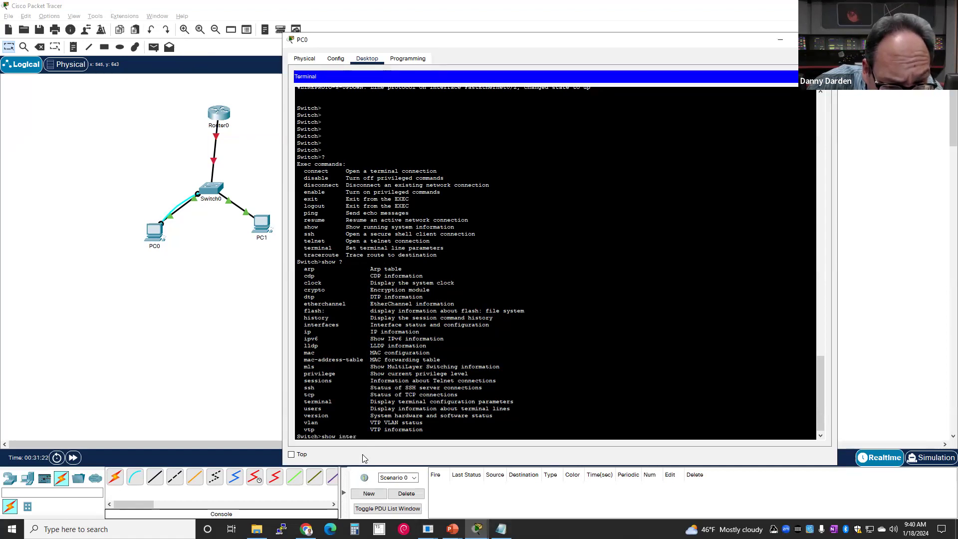
type("faces")
key("Return")
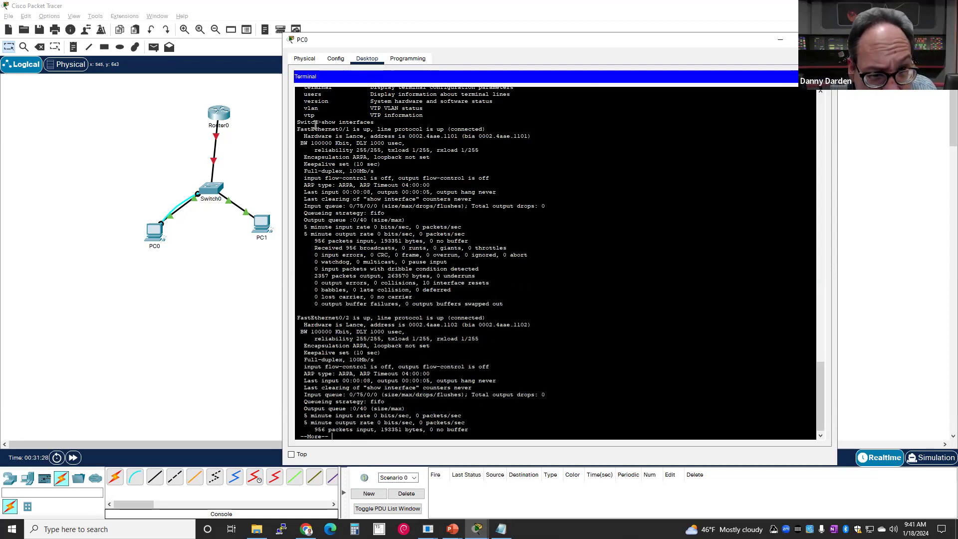
left_click_drag(297, 129, 589, 306)
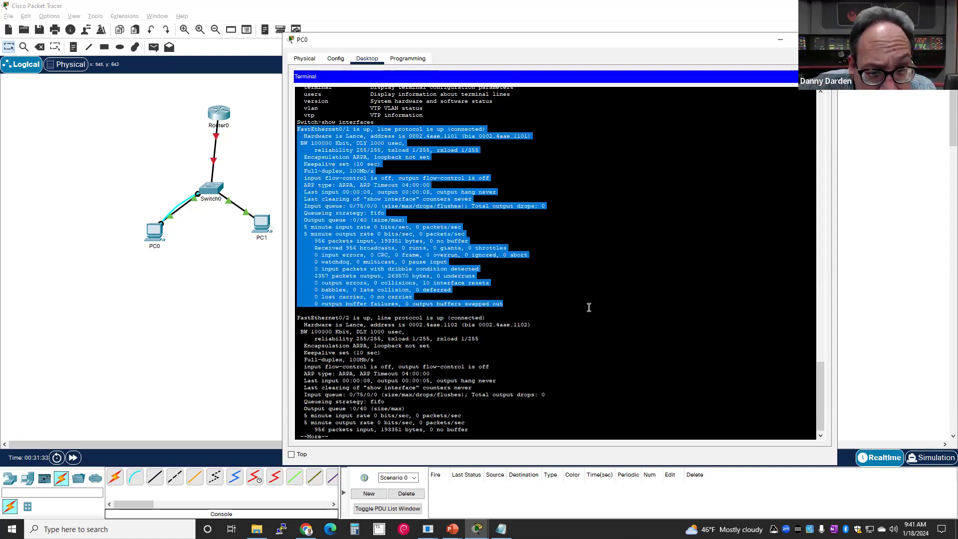
right_click(350, 245)
left_click(357, 248)
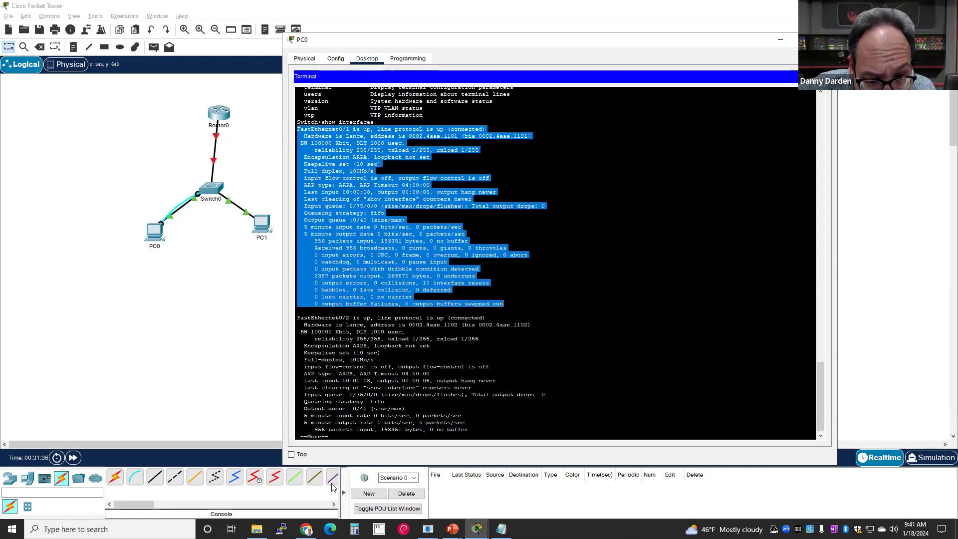
left_click(500, 529)
scroll(307, 356, "down", 2)
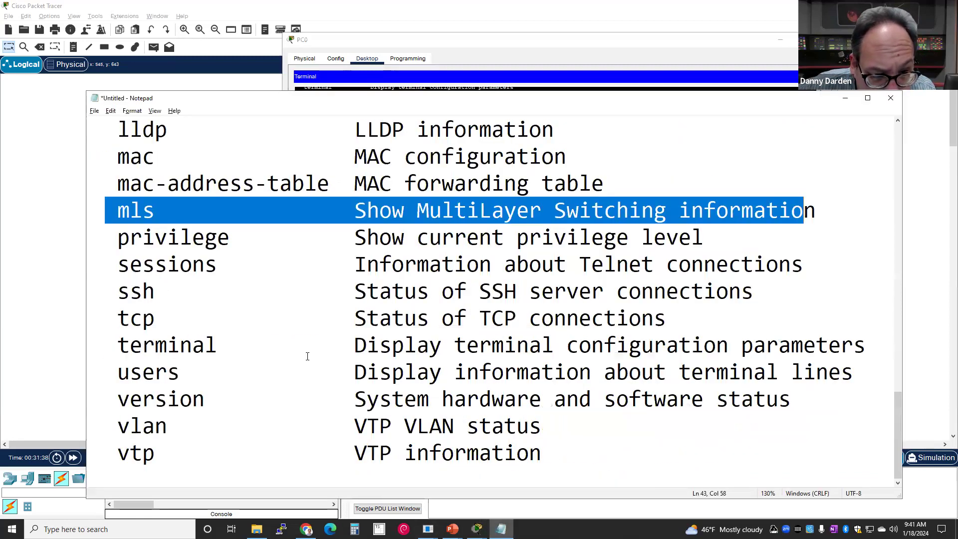
left_click(614, 456)
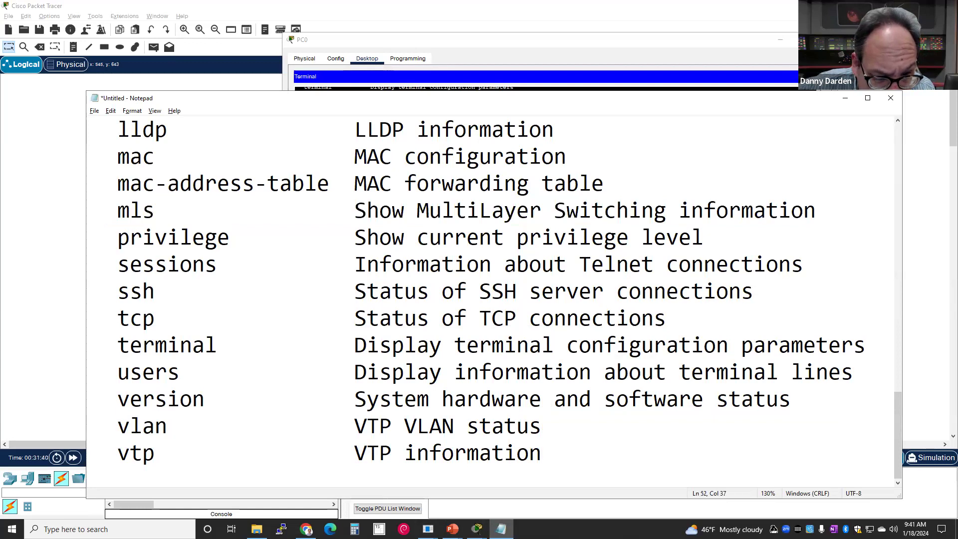
key("Return")
key("Return")
key("Return")
key("Return")
key("Return")
key("Return")
key("ctrl+v")
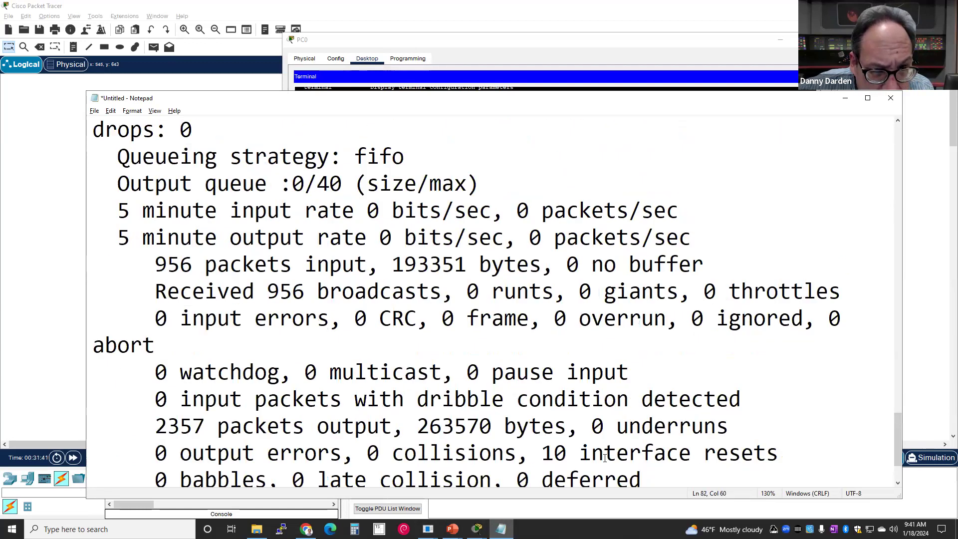
scroll(605, 457, "up", 5)
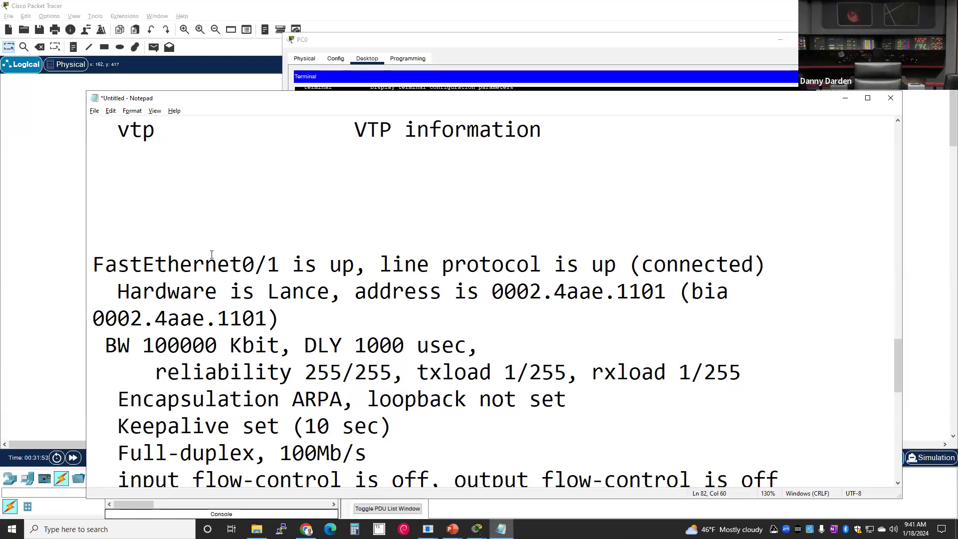
left_click_drag(92, 265, 282, 263)
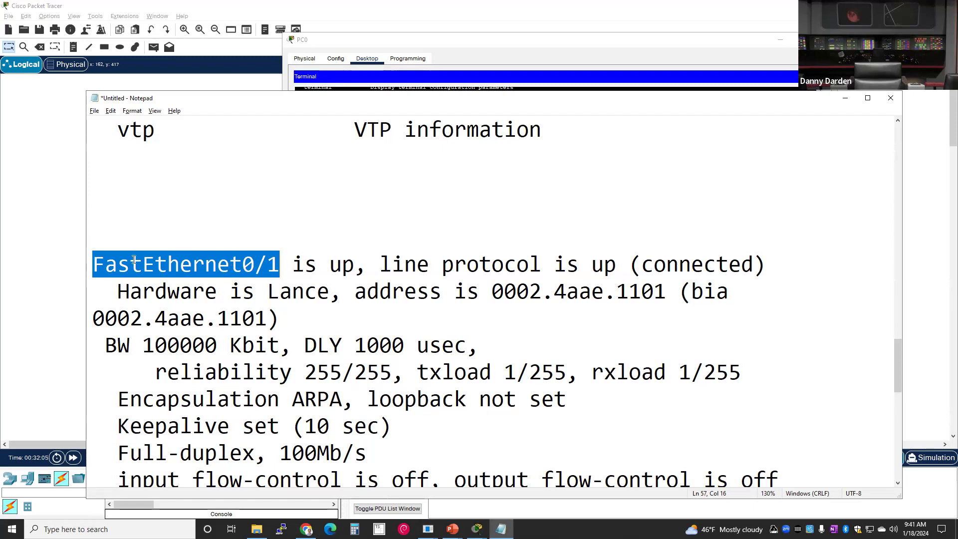
left_click_drag(97, 256, 281, 266)
left_click(247, 266)
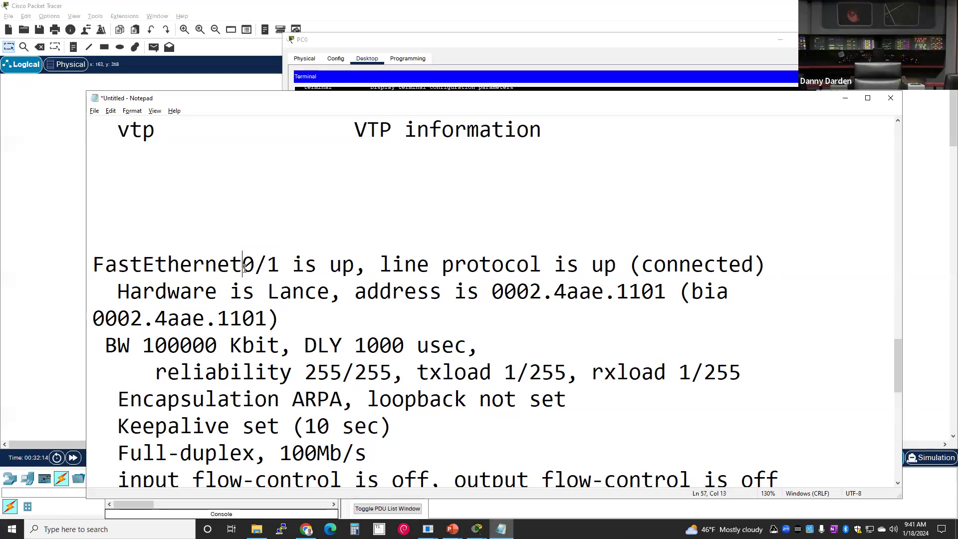
left_click_drag(254, 266, 279, 272)
left_click(233, 268)
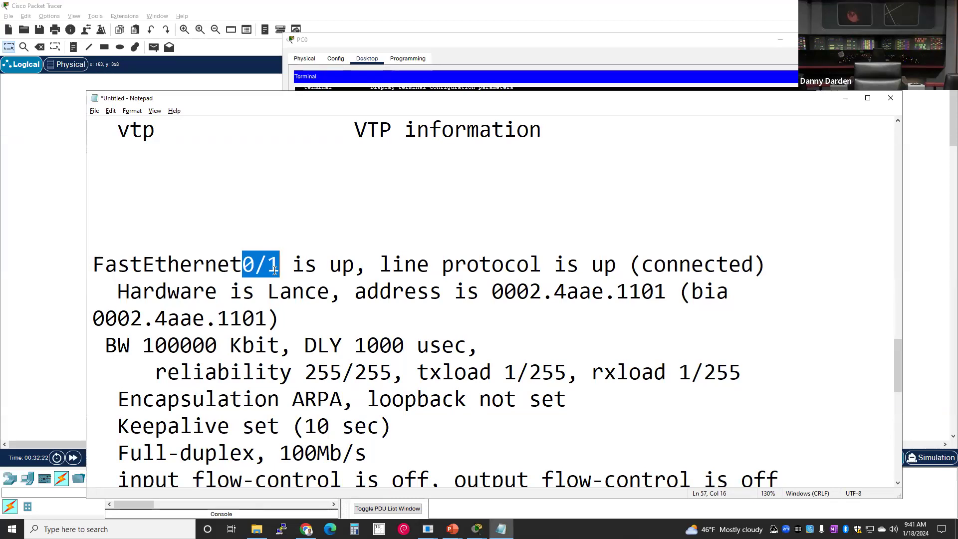
left_click(322, 271)
left_click_drag(342, 268, 369, 270)
left_click(340, 268)
left_click(335, 268)
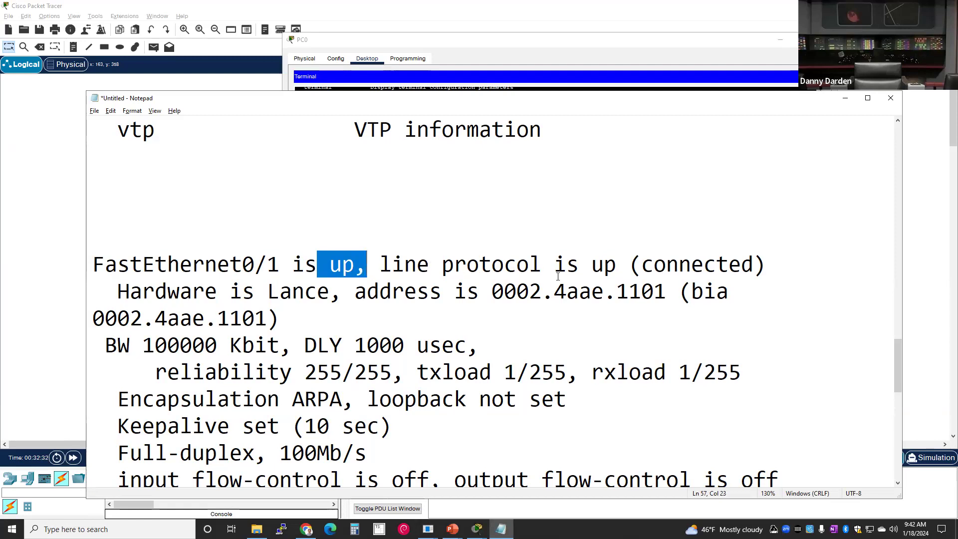
left_click_drag(579, 273, 647, 274)
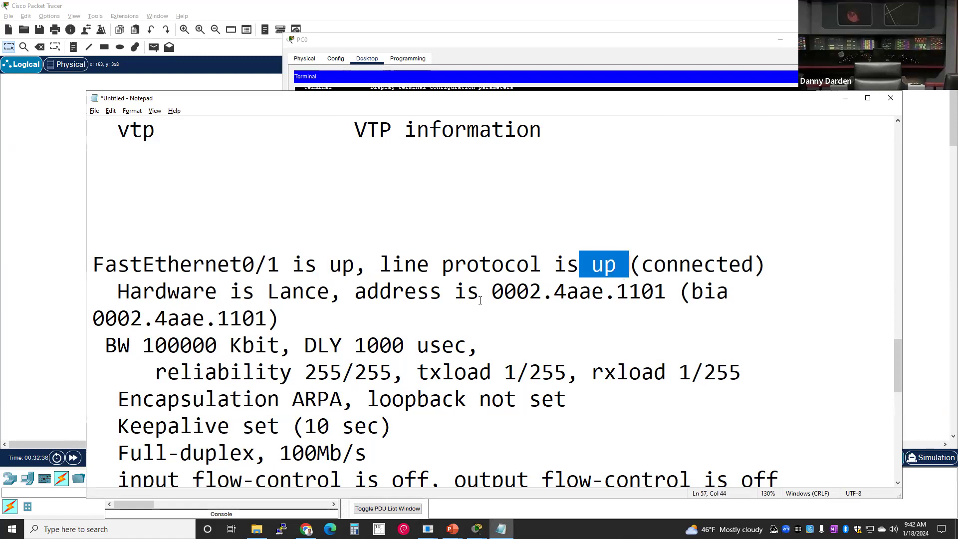
left_click_drag(482, 295, 682, 303)
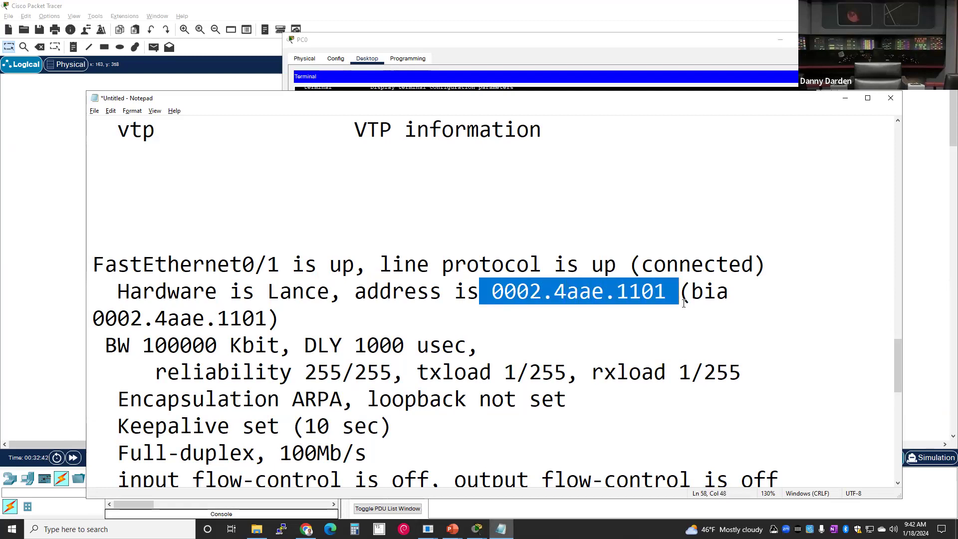
left_click(579, 294)
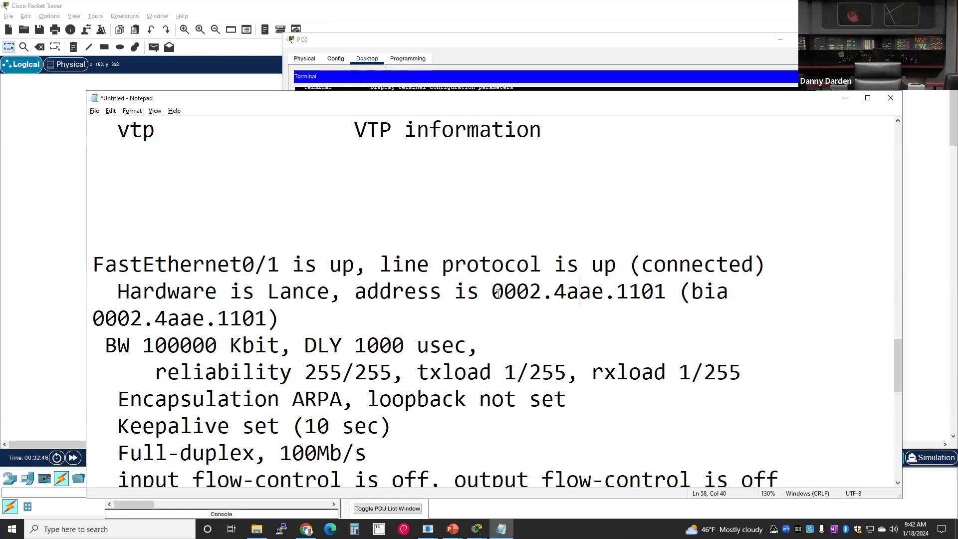
left_click_drag(498, 294, 669, 295)
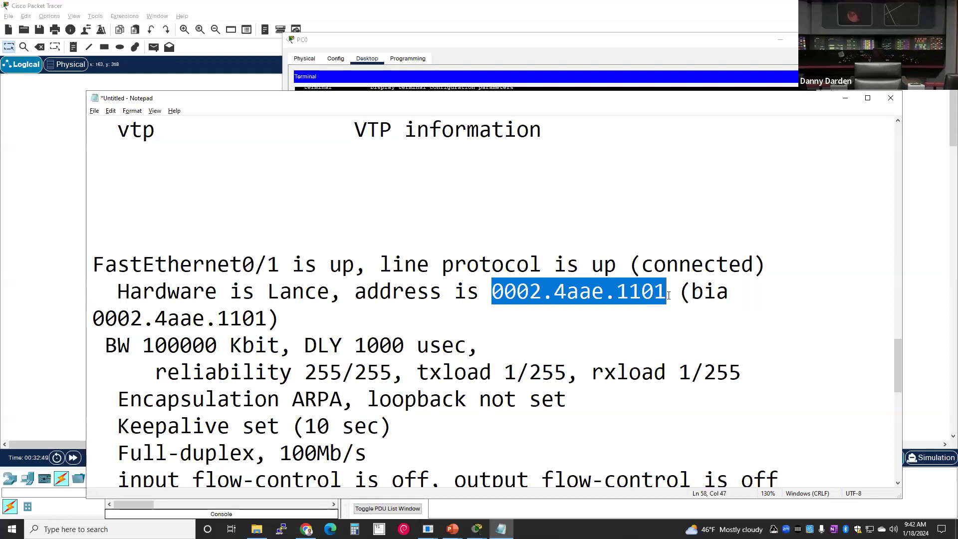
- Paste 0002.4aae.1101 above the output and add its colon form 00:02:4A:AE:11:01 below
right_click(617, 295)
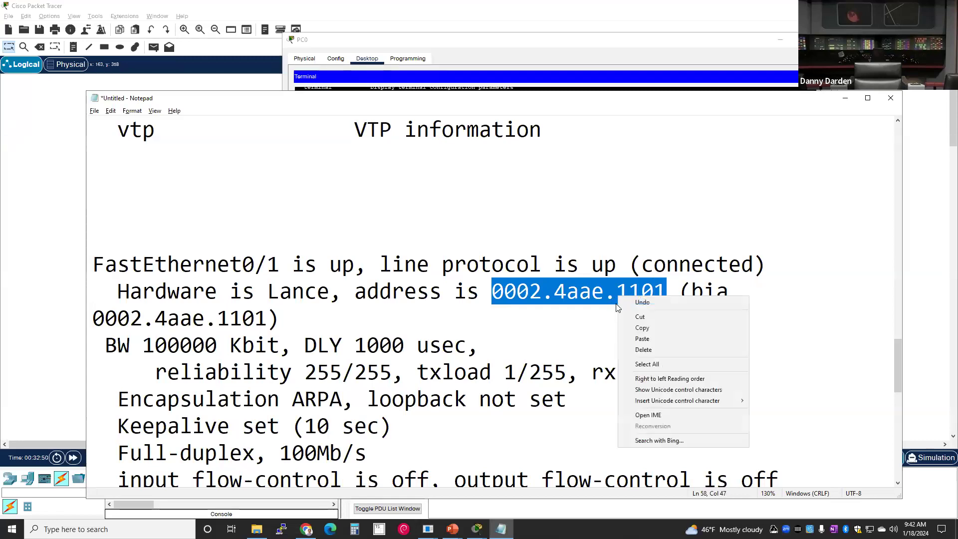
left_click(641, 329)
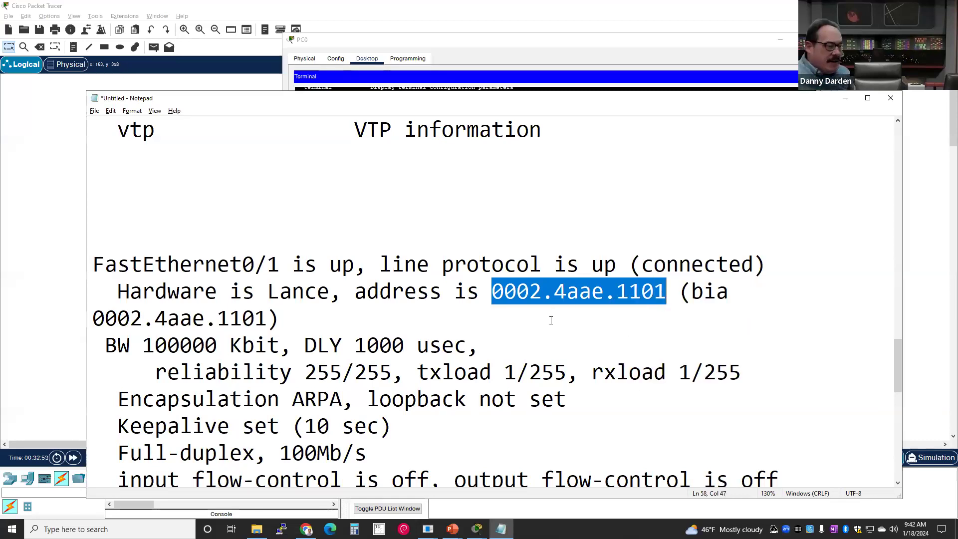
scroll(531, 319, "down", 1)
scroll(503, 298, "up", 1)
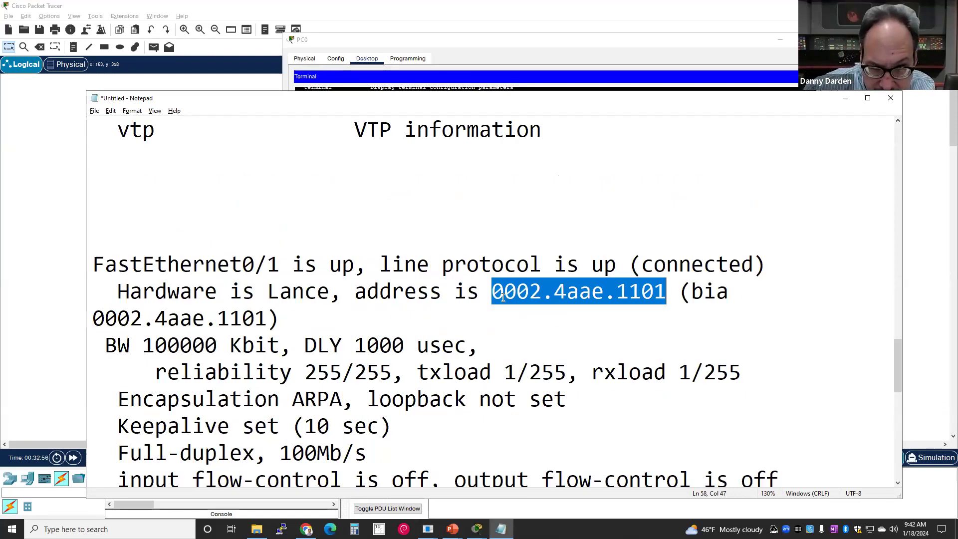
left_click(335, 210)
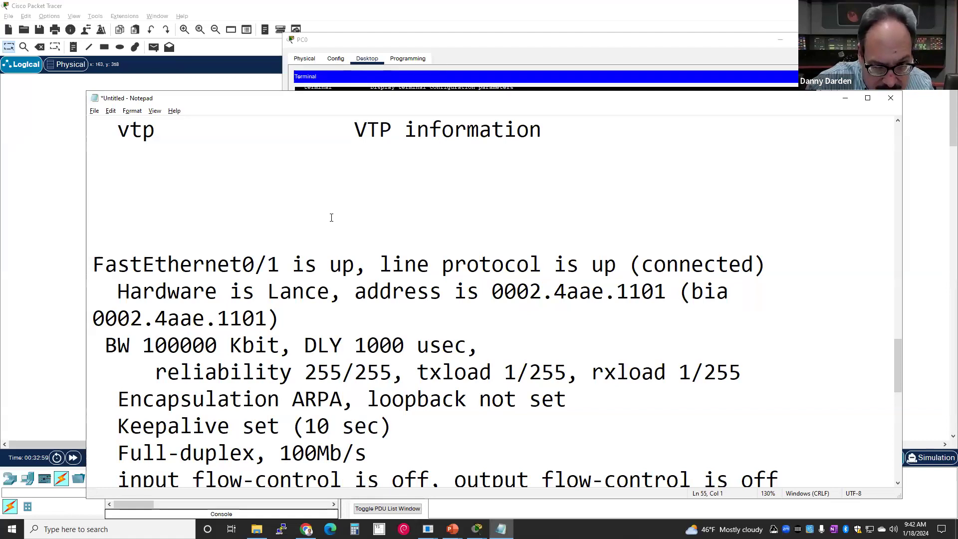
key("ctrl+v")
key("Return")
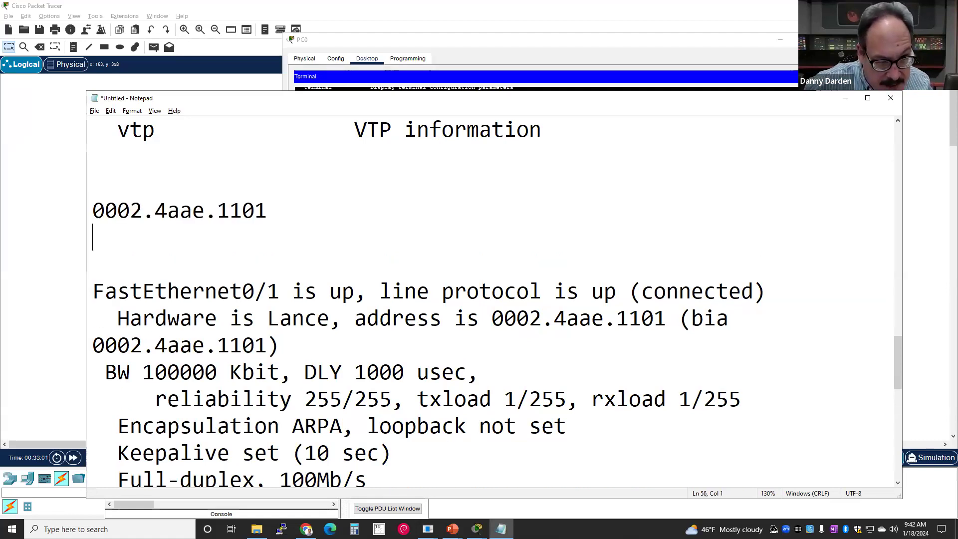
type("00")
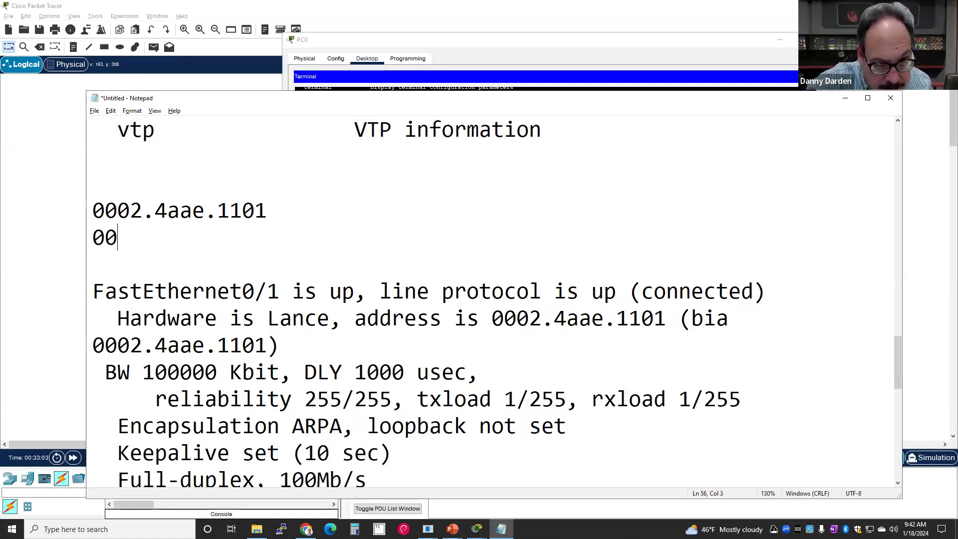
type(":02:")
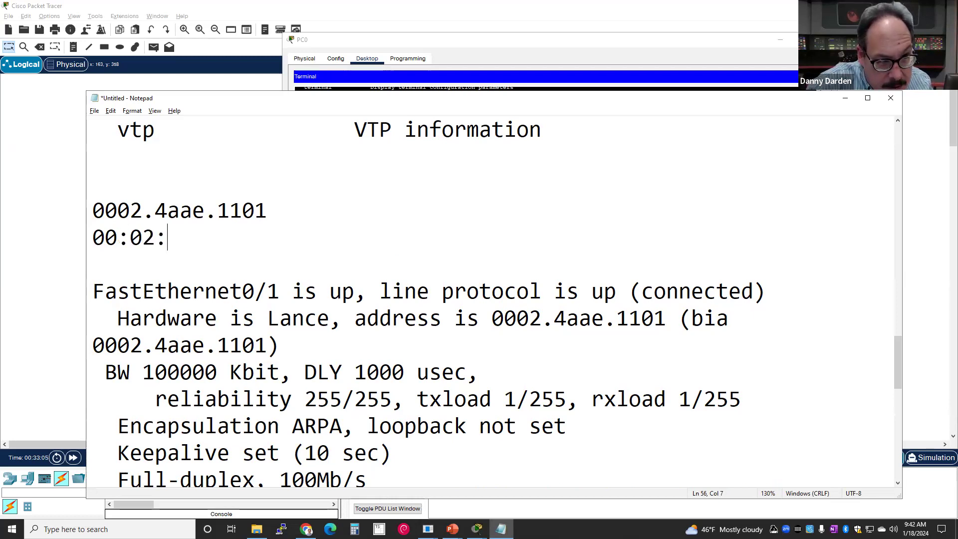
type("4")
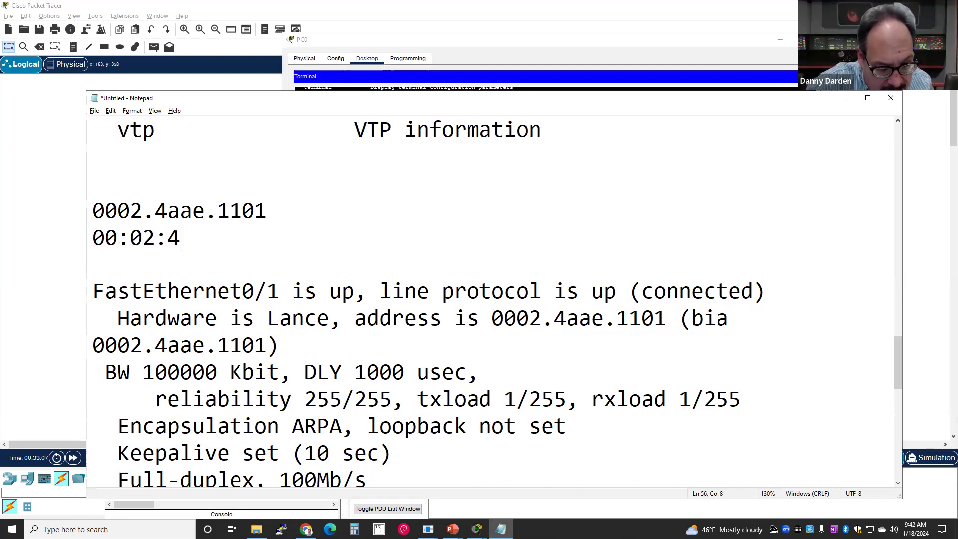
type("A:")
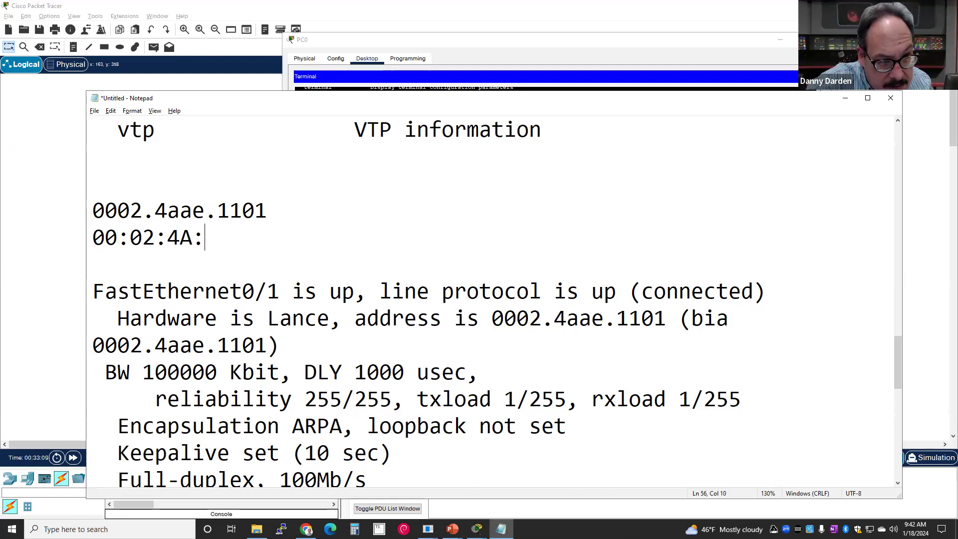
type("AE:11:01")
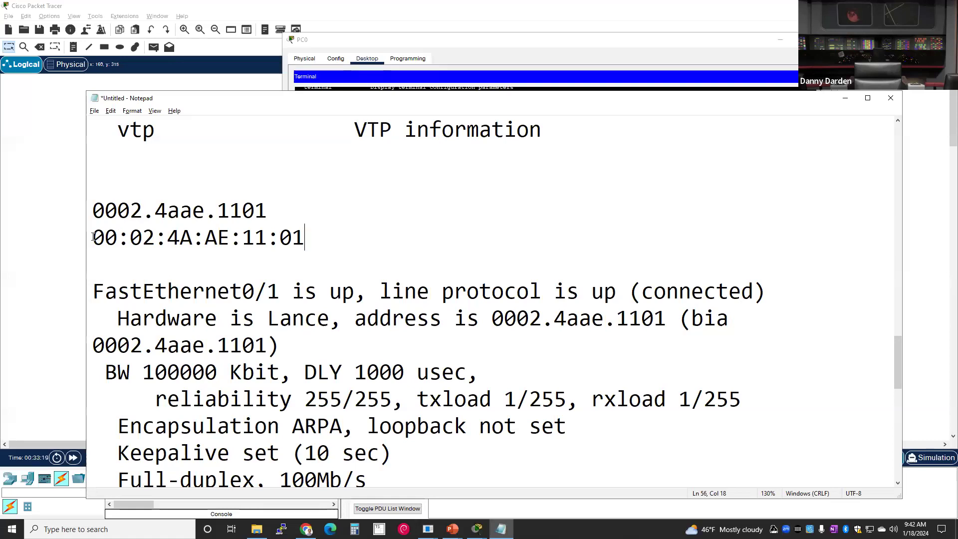
left_click_drag(87, 240, 316, 242)
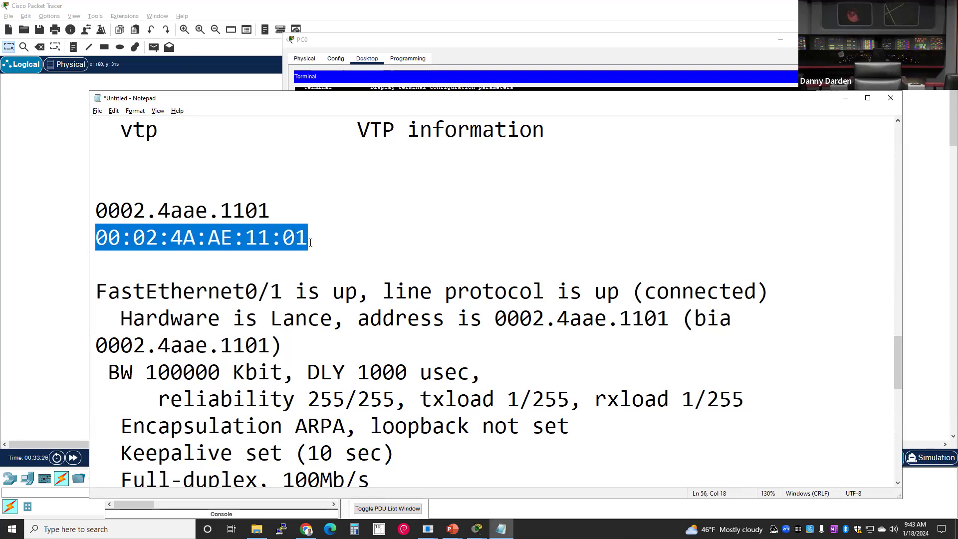
left_click(119, 212)
left_click_drag(100, 212, 295, 208)
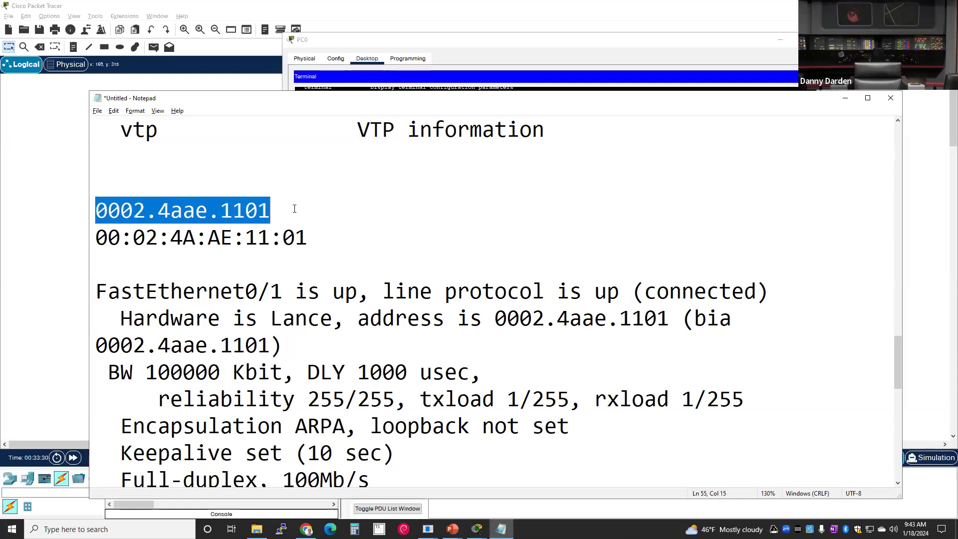
left_click(118, 259)
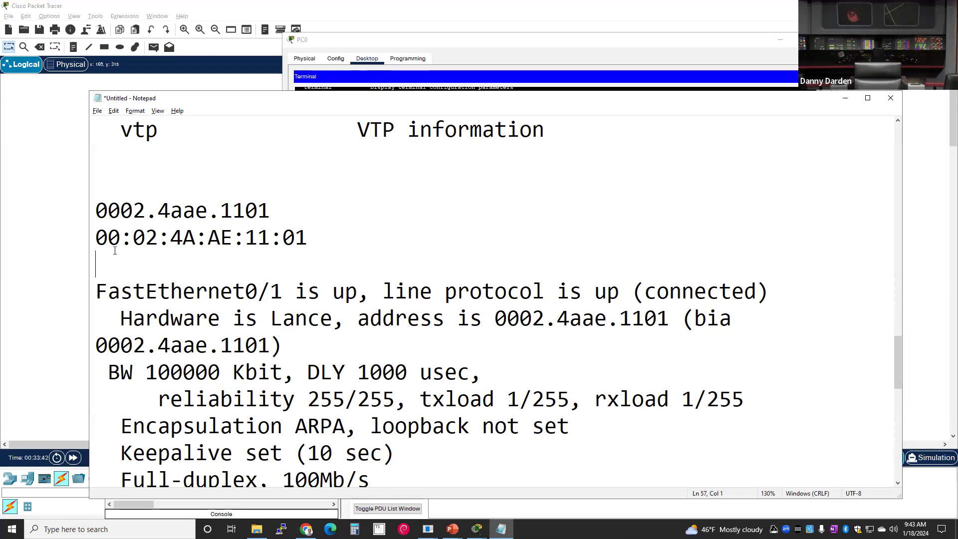
left_click_drag(100, 238, 107, 239)
left_click(112, 243)
left_click_drag(95, 243, 170, 238)
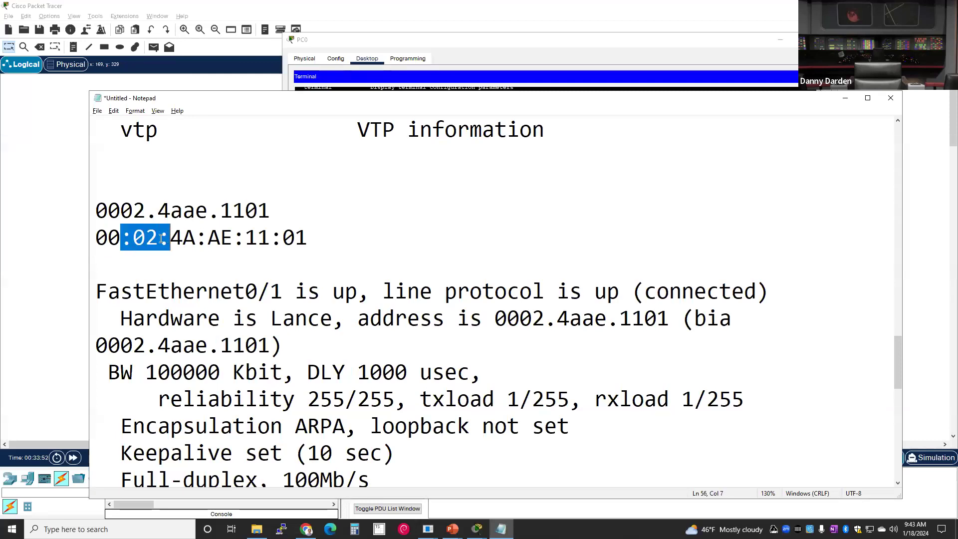
left_click(183, 239)
triple_click(183, 238)
left_click(183, 239)
left_click_drag(157, 240, 310, 245)
left_click(212, 246)
left_click(245, 245)
left_click(260, 283)
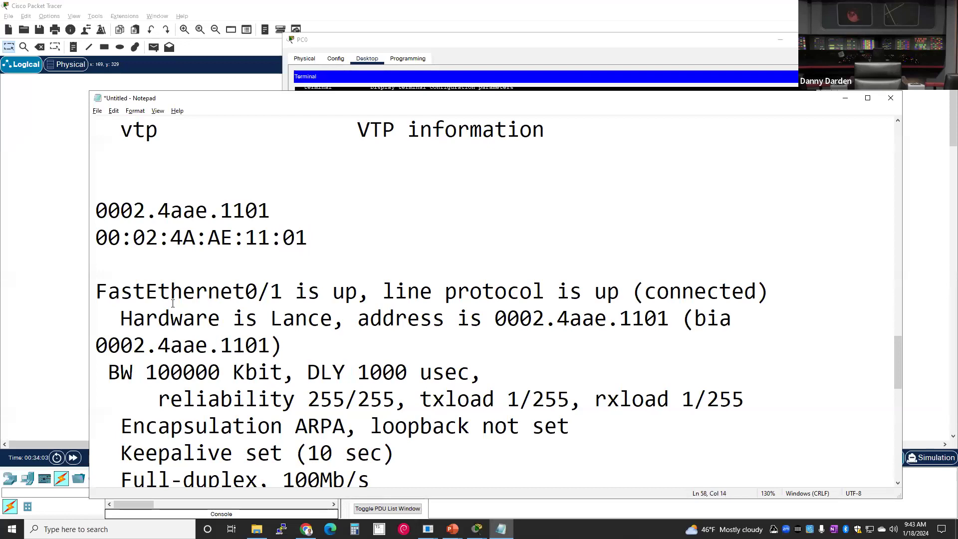
left_click(311, 238)
type("6 b")
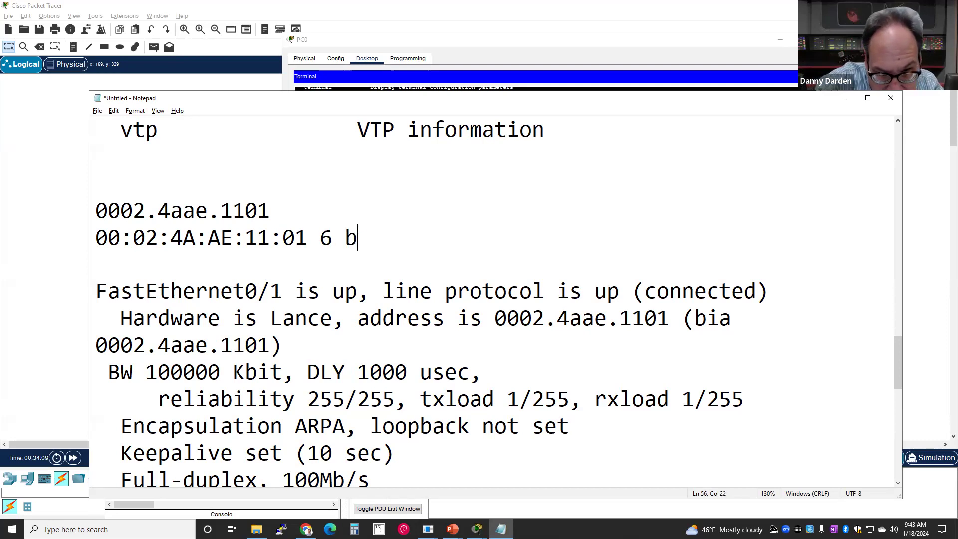
type("yte")
- Tidy the spacing of the '6 byte' note after the colon-separated address
key("Left")
key("Left")
key("Left")
key("Left")
key("Left")
key("Left")
key("Left")
key("Right")
key("Right")
key("Left")
key("Left")
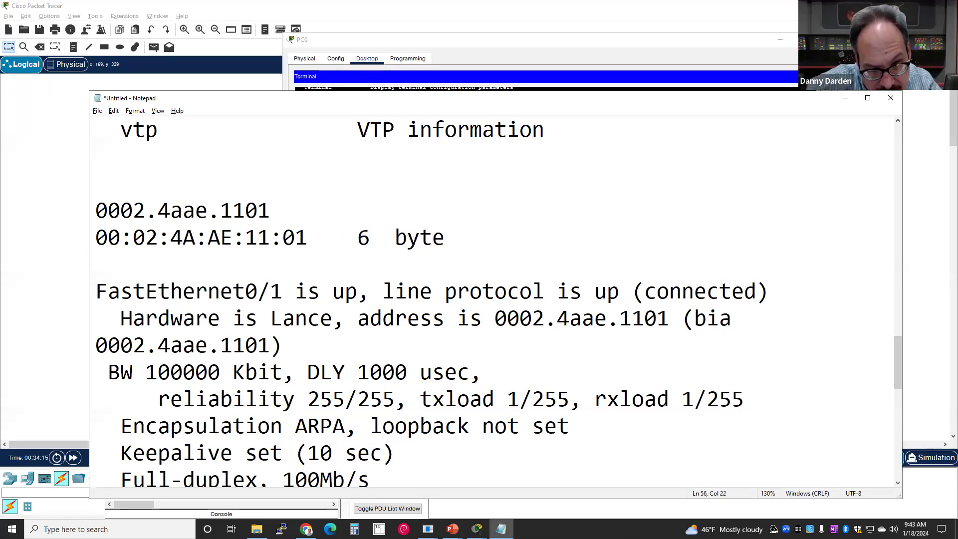
key("Right")
key("Delete")
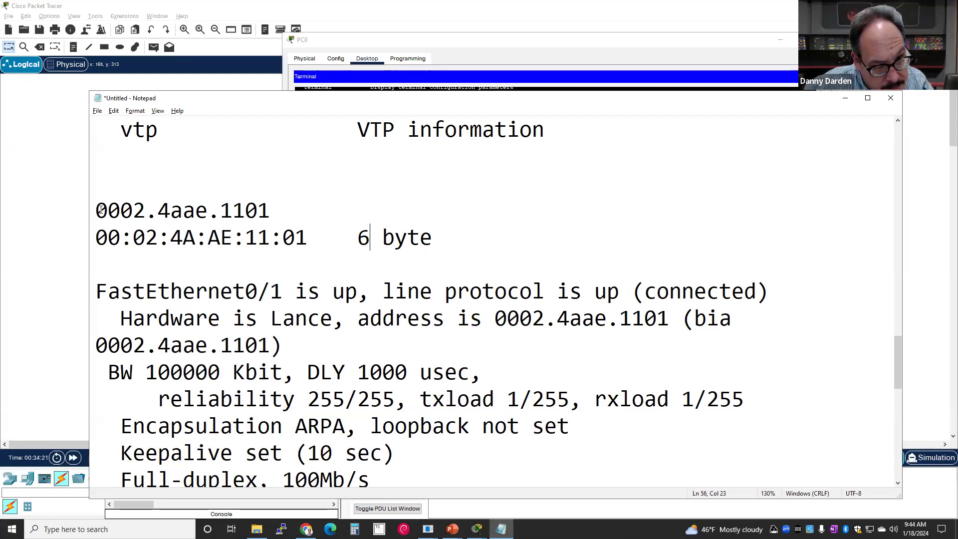
- Highlight the groups 0002, 4aae, 1101 and annotate the dotted address '6 bytes'
left_click_drag(96, 210, 150, 206)
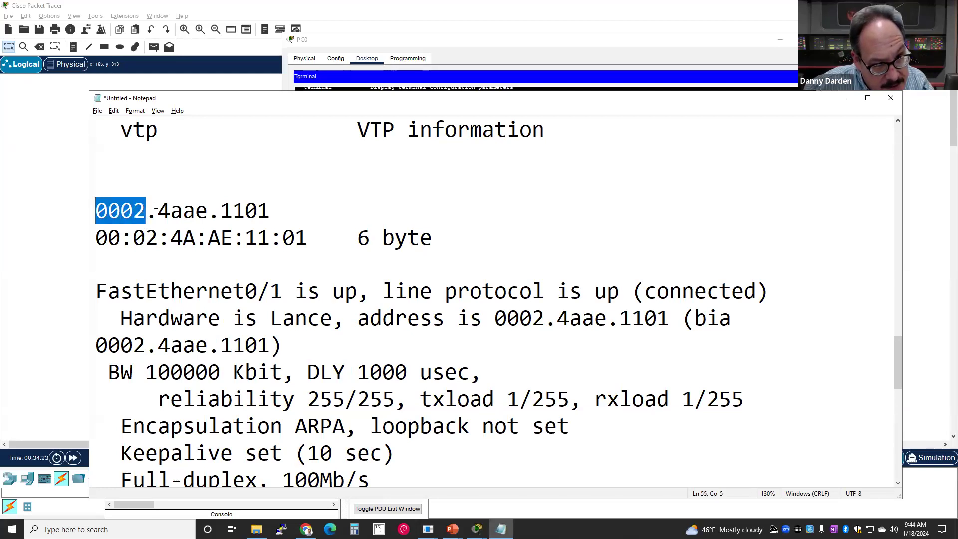
left_click(158, 207)
double_click(191, 210)
left_click(232, 212)
left_click_drag(233, 213, 299, 218)
left_click(306, 216)
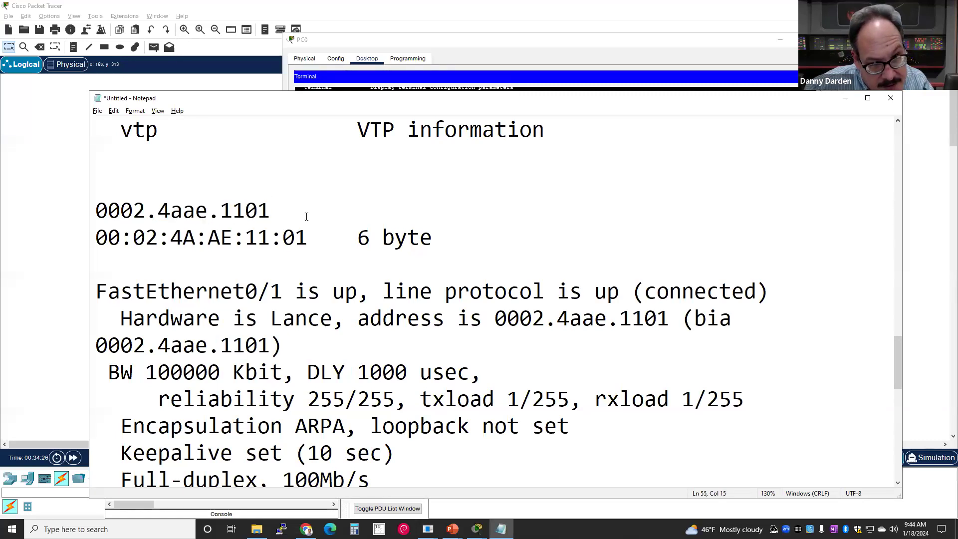
type("6 bytes")
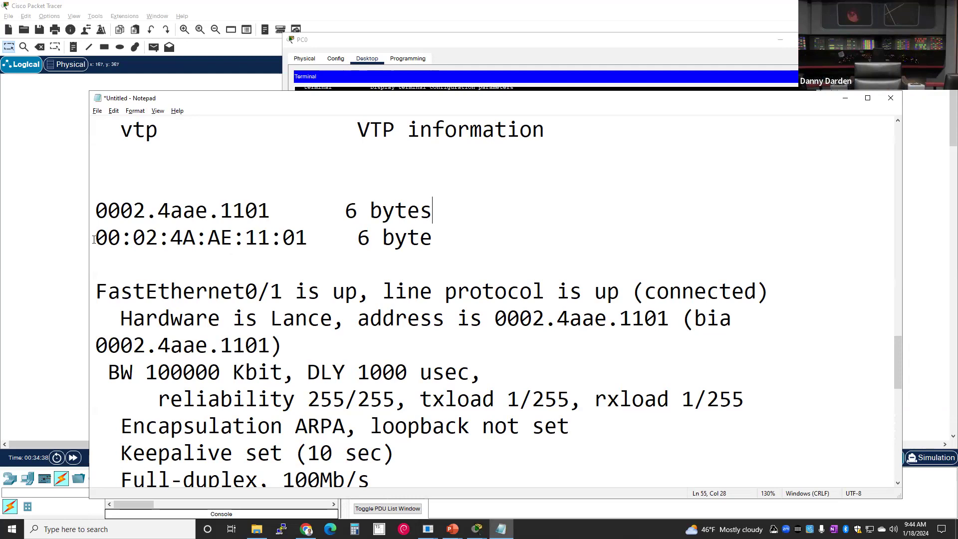
left_click(110, 189)
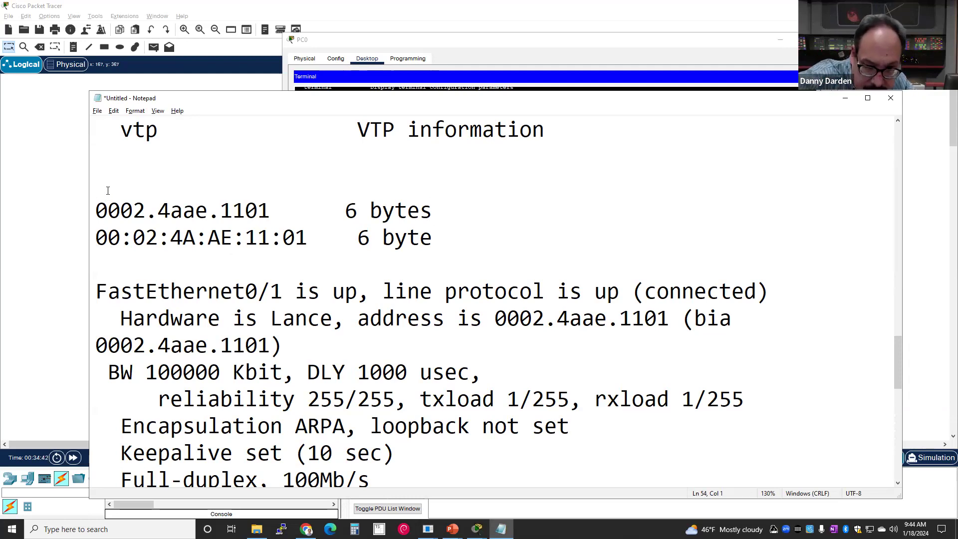
- Add a 'MAC Address' heading above the two address lines and highlight the block
type("MAC ADdress")
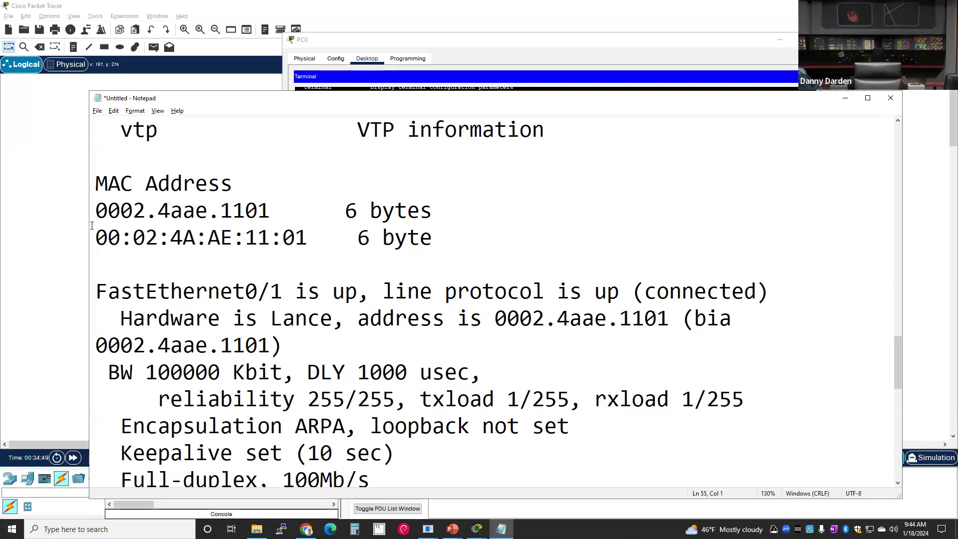
key("Return")
left_click_drag(147, 292, 70, 188)
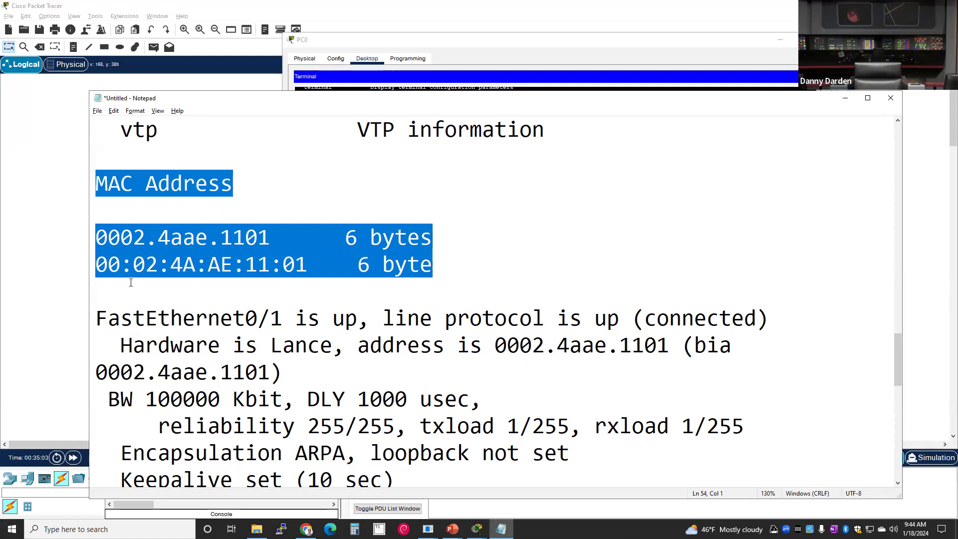
left_click(149, 282)
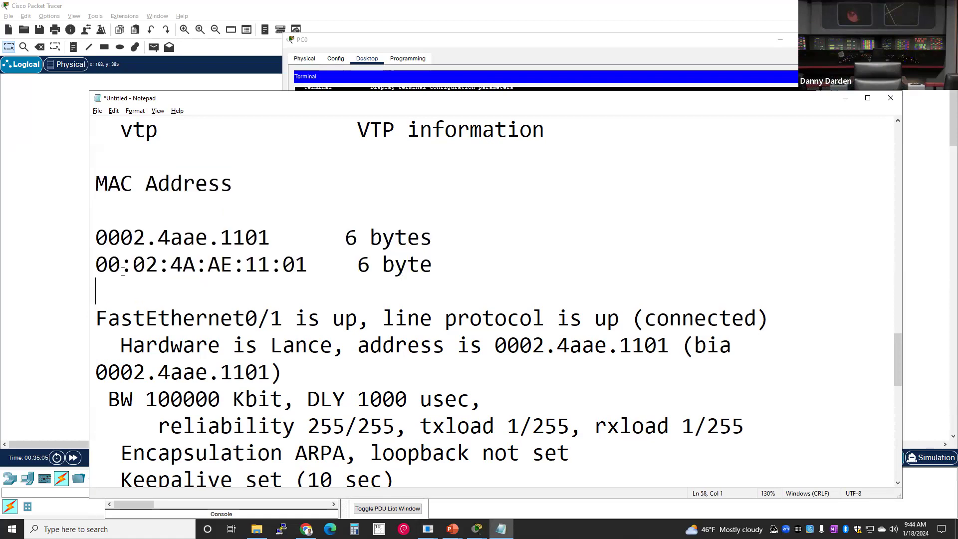
left_click_drag(121, 264, 97, 238)
left_click(133, 266)
left_click_drag(93, 291, 89, 190)
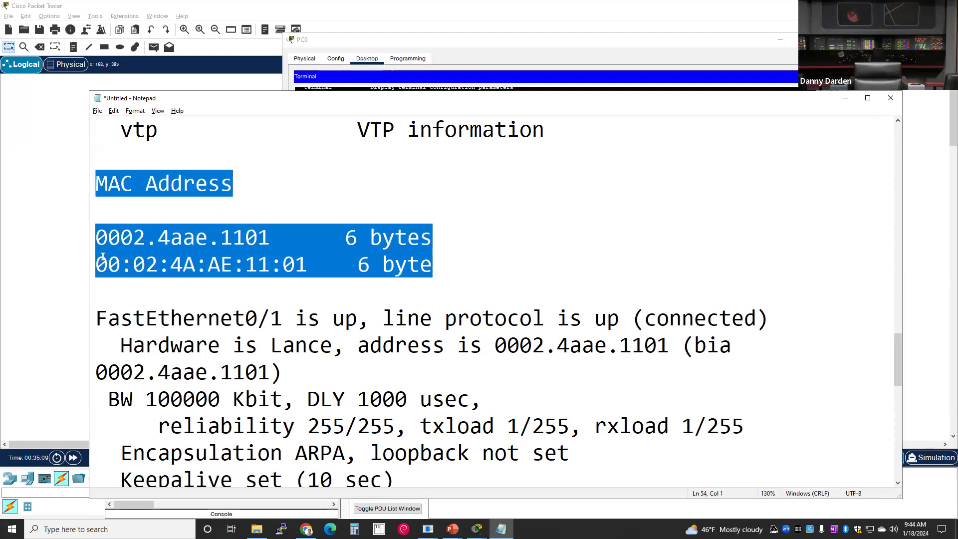
left_click(106, 284)
left_click_drag(106, 296, 79, 190)
left_click(101, 253)
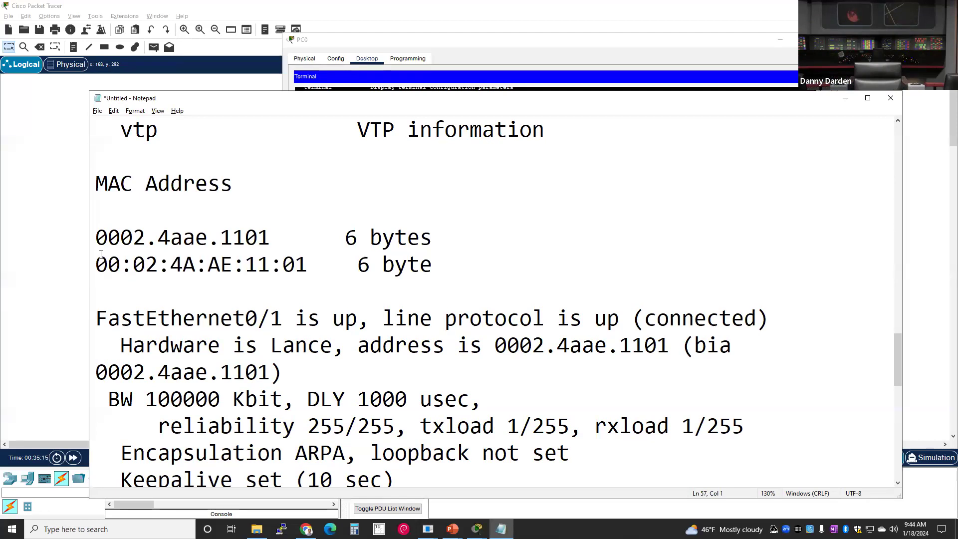
- Highlight the address digits (00, 11 01, leading 000) to explain both forms
left_click_drag(104, 290, 90, 191)
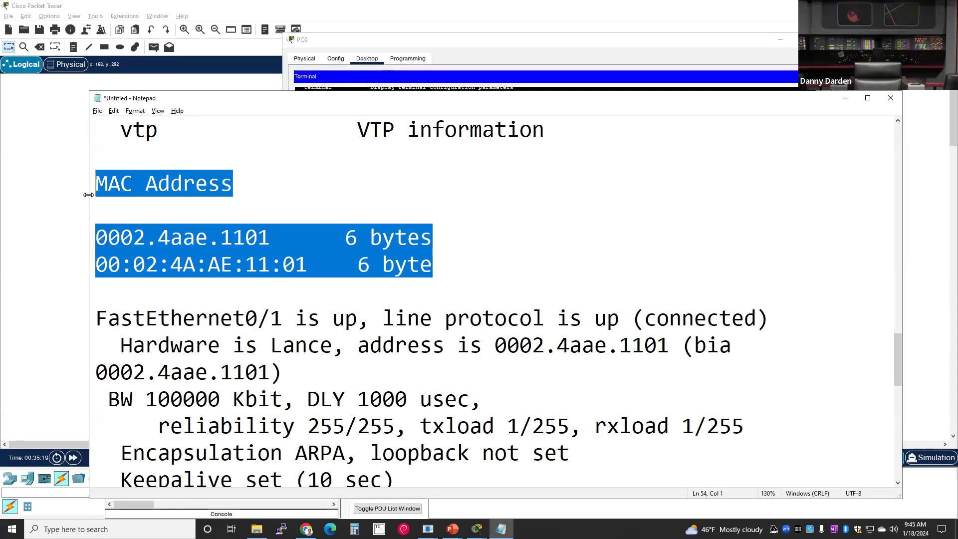
left_click(104, 309)
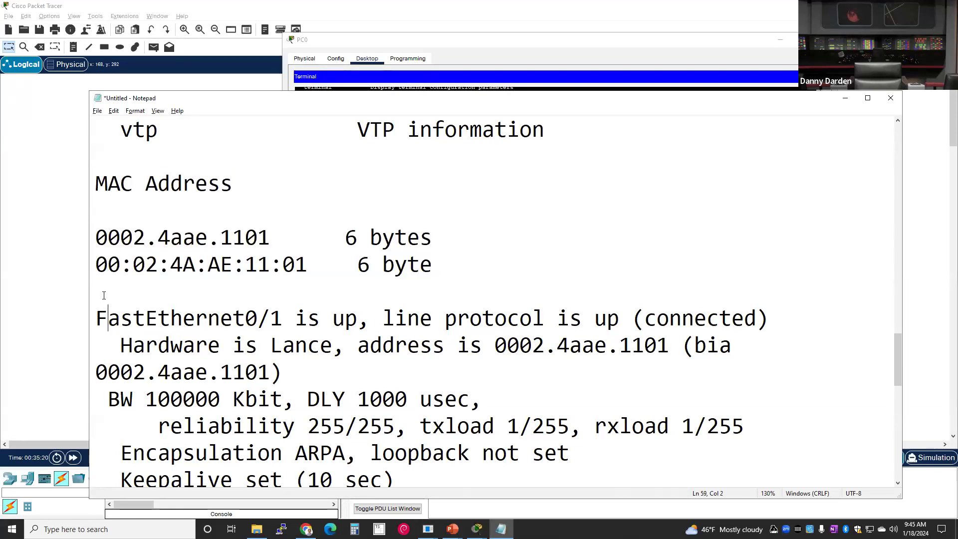
left_click_drag(94, 294, 98, 175)
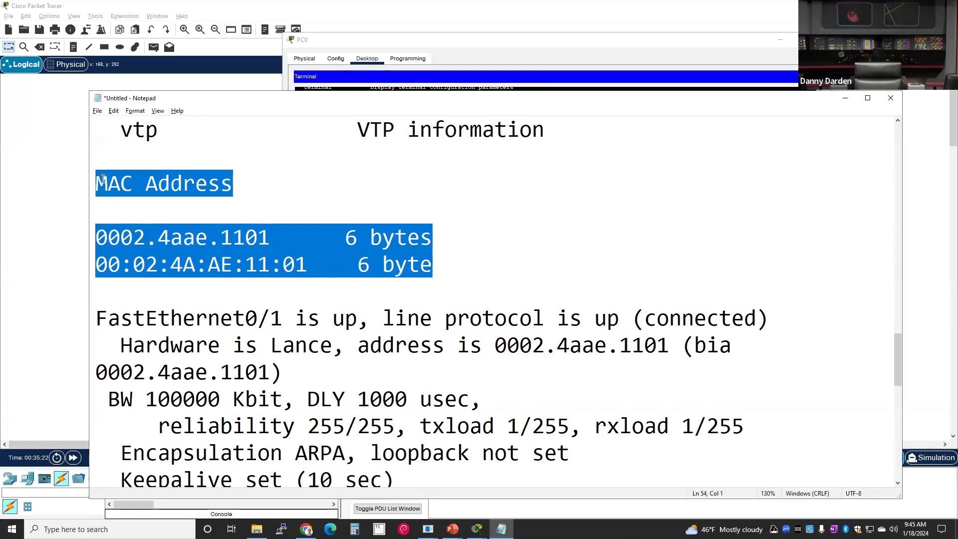
left_click(112, 281)
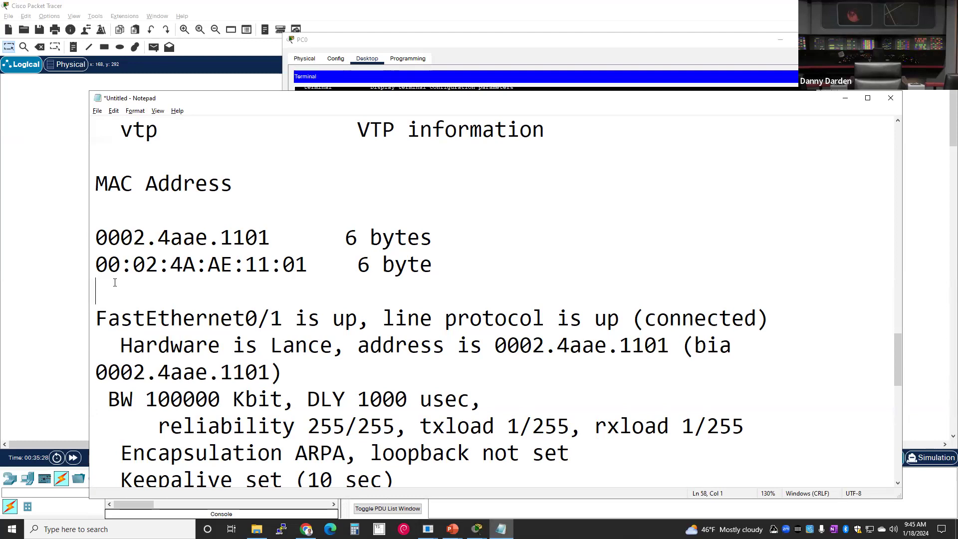
left_click_drag(96, 264, 232, 267)
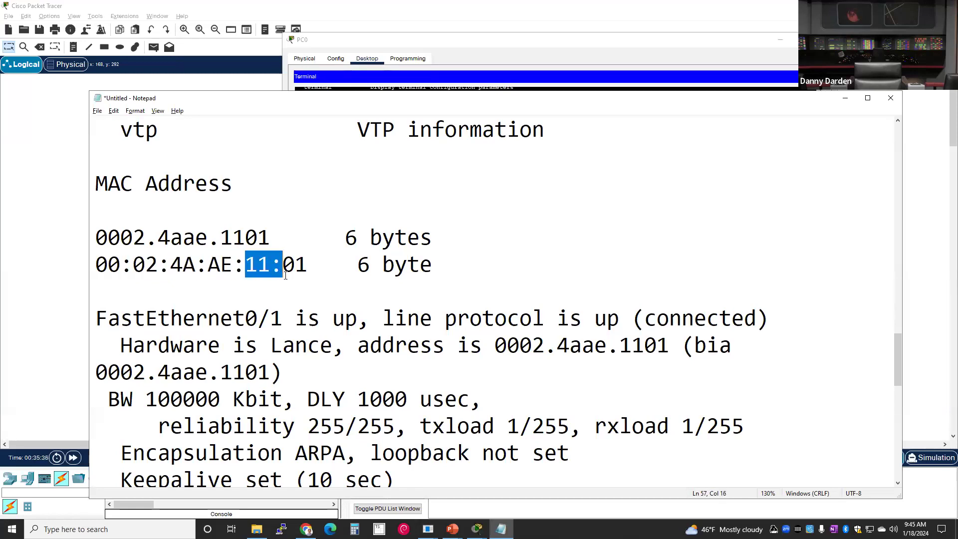
left_click_drag(283, 264, 432, 265)
left_click(307, 265)
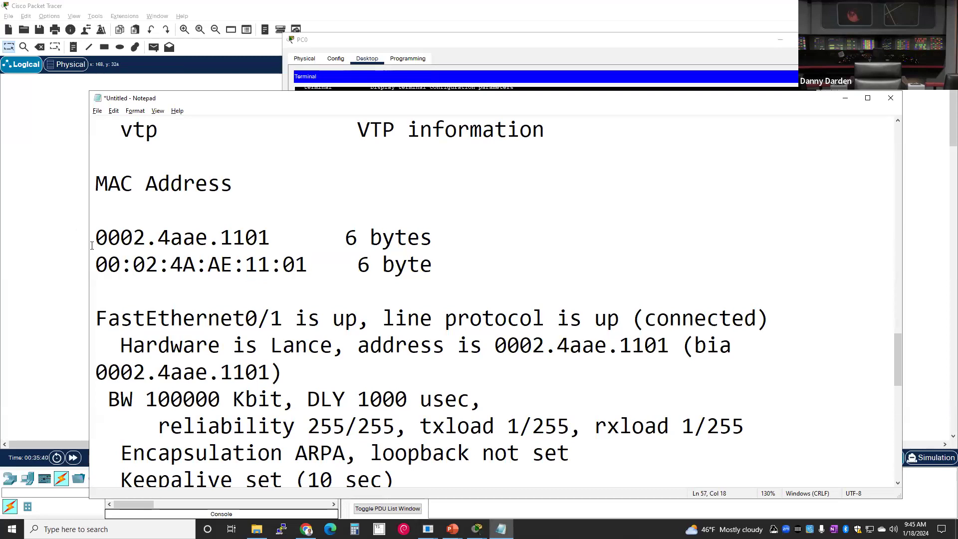
left_click_drag(96, 245, 271, 243)
left_click(271, 243)
left_click(362, 264)
left_click(130, 283)
left_click_drag(94, 264, 105, 264)
left_click(145, 290)
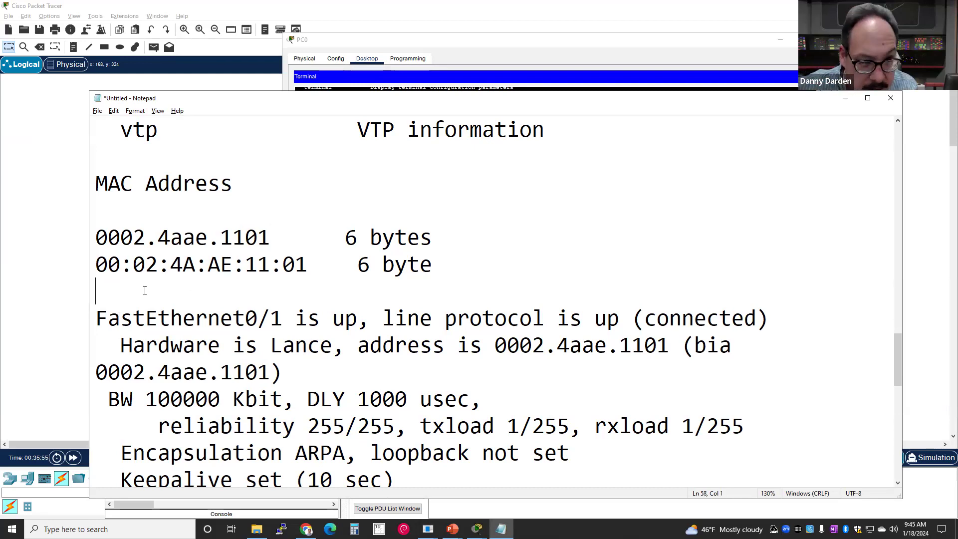
- Type 'nybble = half-byte' below the addresses with a blank line above it
type("nybble")
key("BackSpace")
type("le = half-b")
key("BackSpace")
type("-byte")
key("Return")
key("Up")
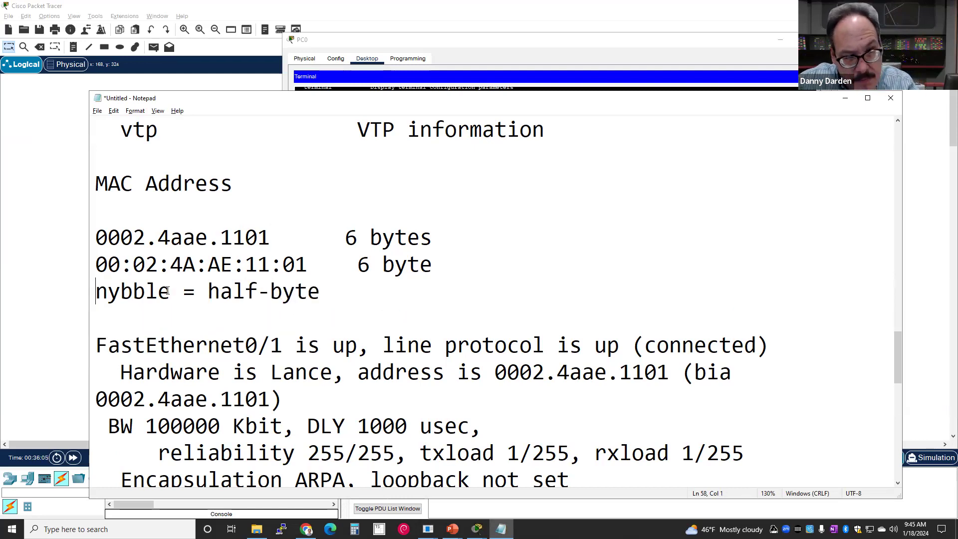
key("Return")
key("Up")
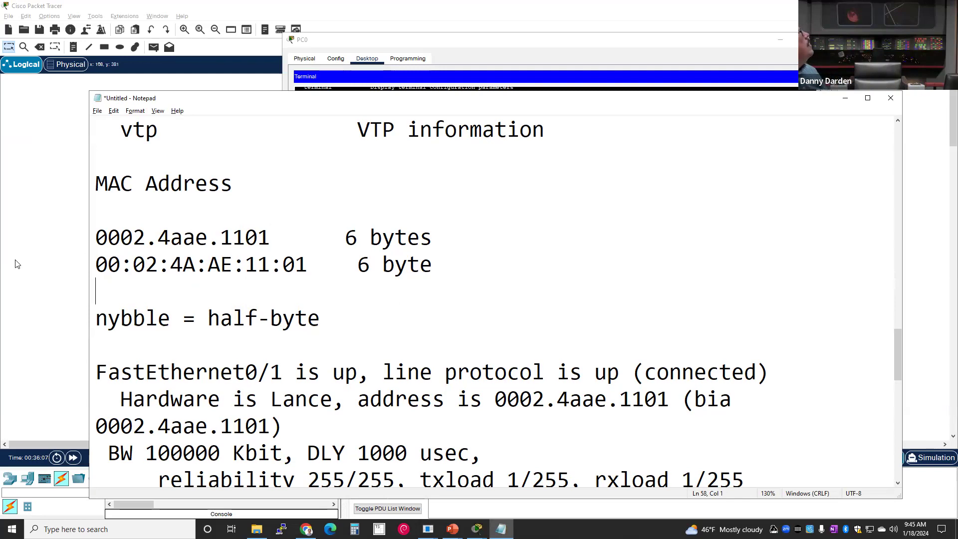
- Finish the note with '= 4 bits' and add a blank line after it
left_click(96, 258)
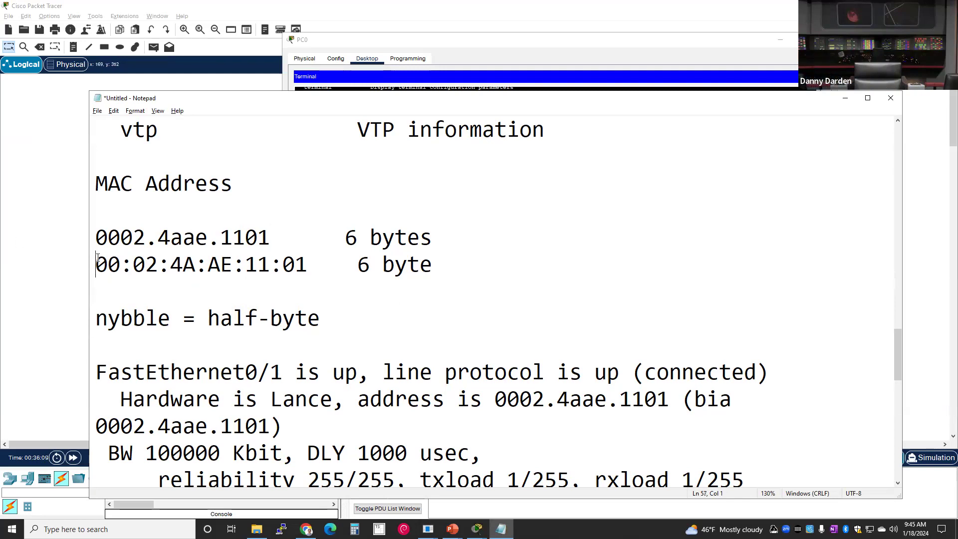
left_click(114, 302)
left_click(121, 345)
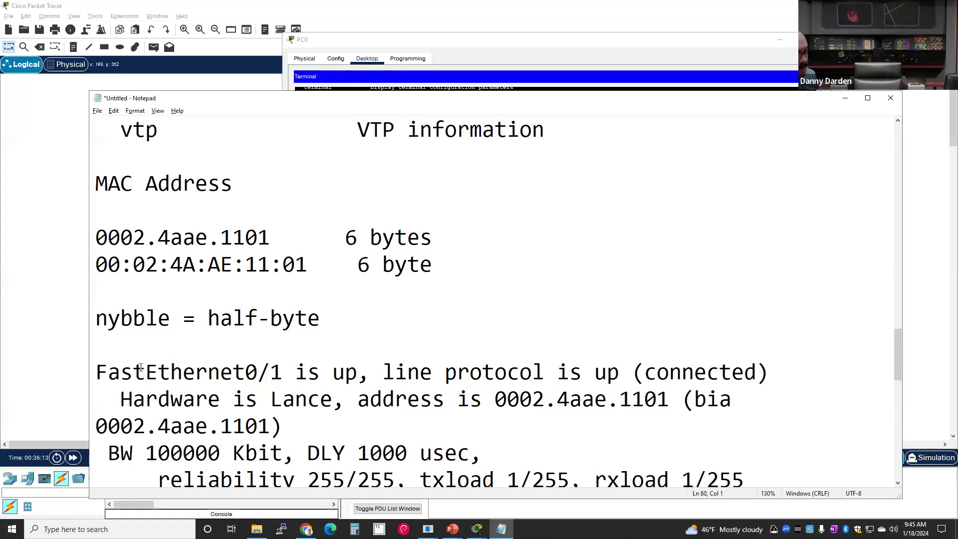
key("Return")
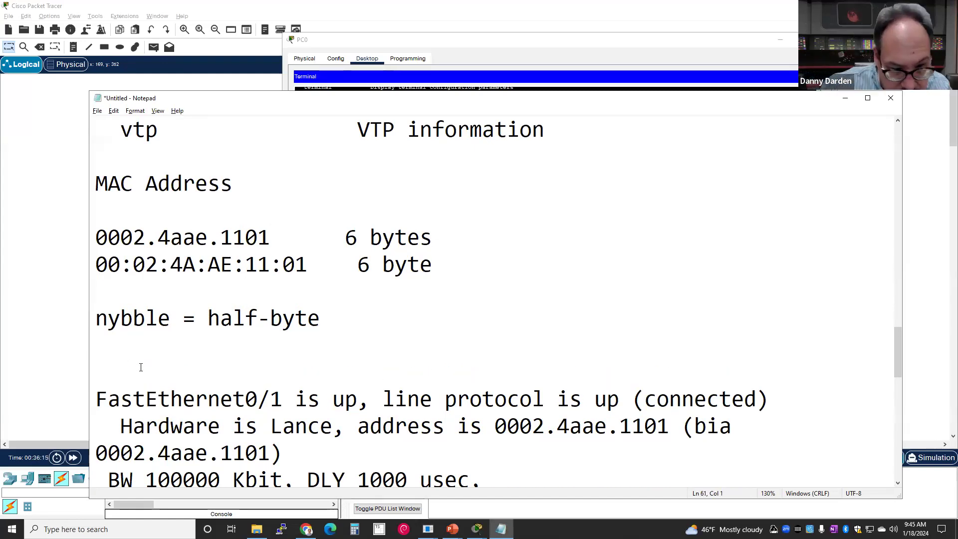
key("Left")
type("= 4 bits")
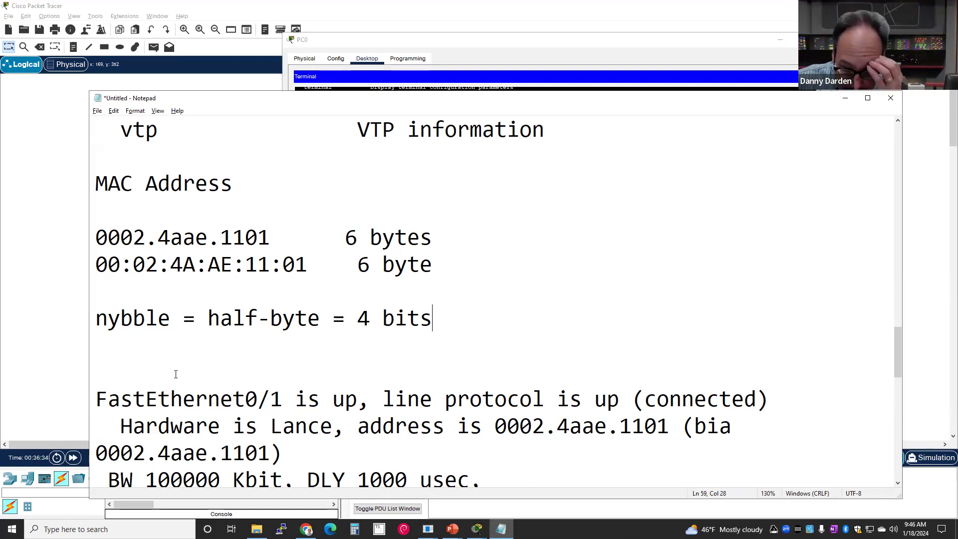
left_click_drag(95, 183, 234, 185)
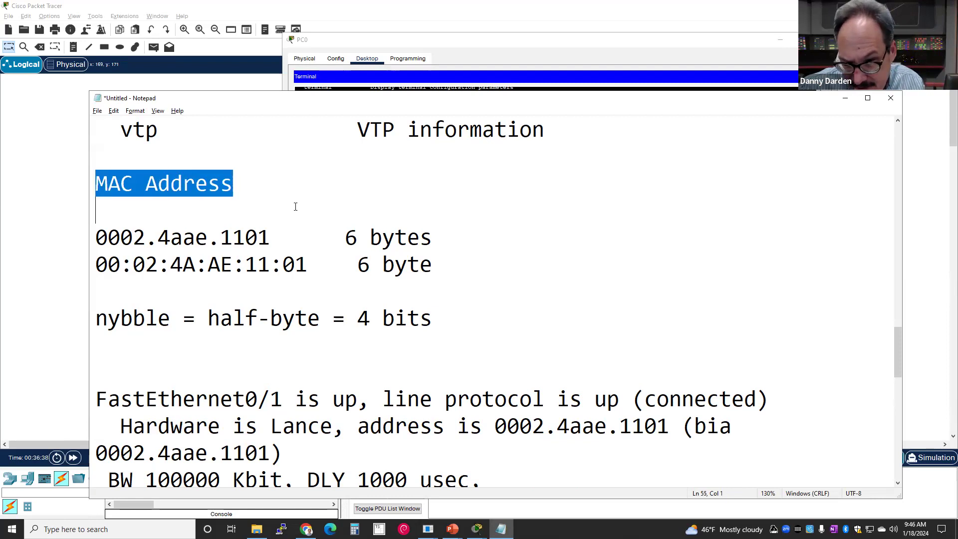
left_click(288, 214)
- Scroll to the FastEthernet0/1 output and highlight its hardware address 0002.4aae.1101
scroll(287, 215, "down", 3)
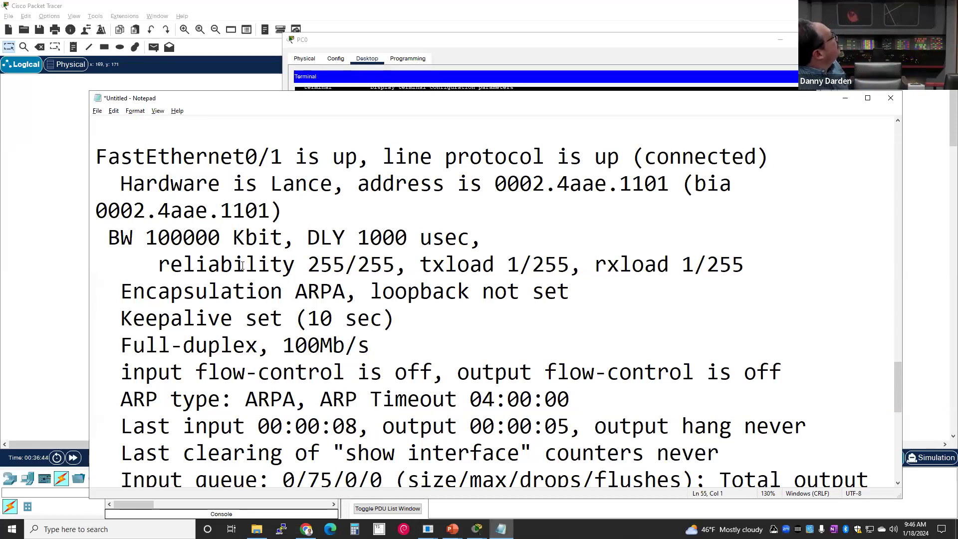
left_click_drag(370, 184, 670, 185)
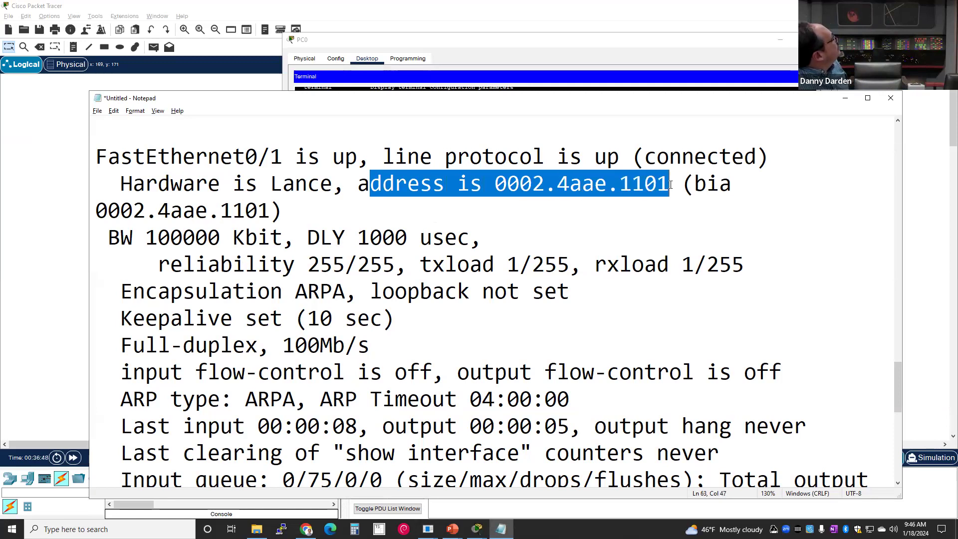
left_click(670, 185)
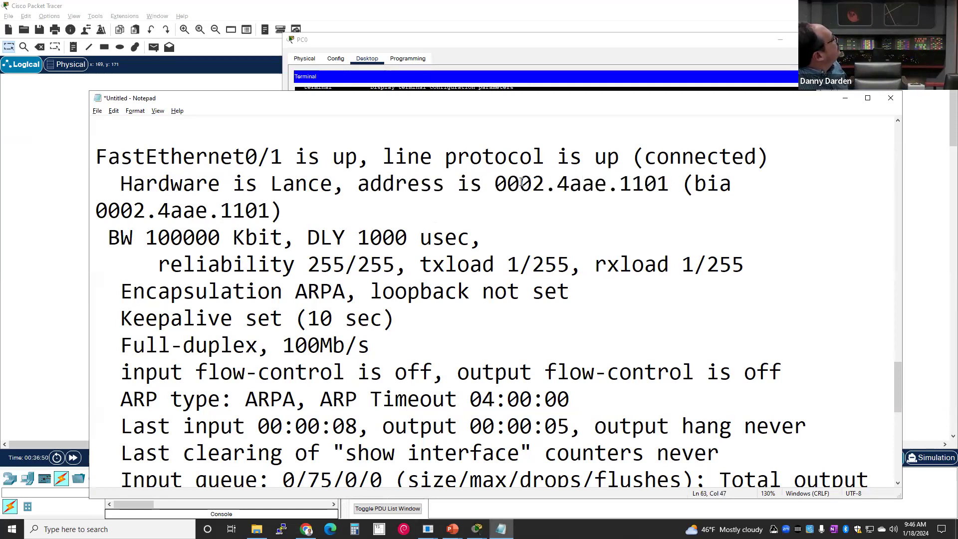
left_click_drag(497, 185, 649, 188)
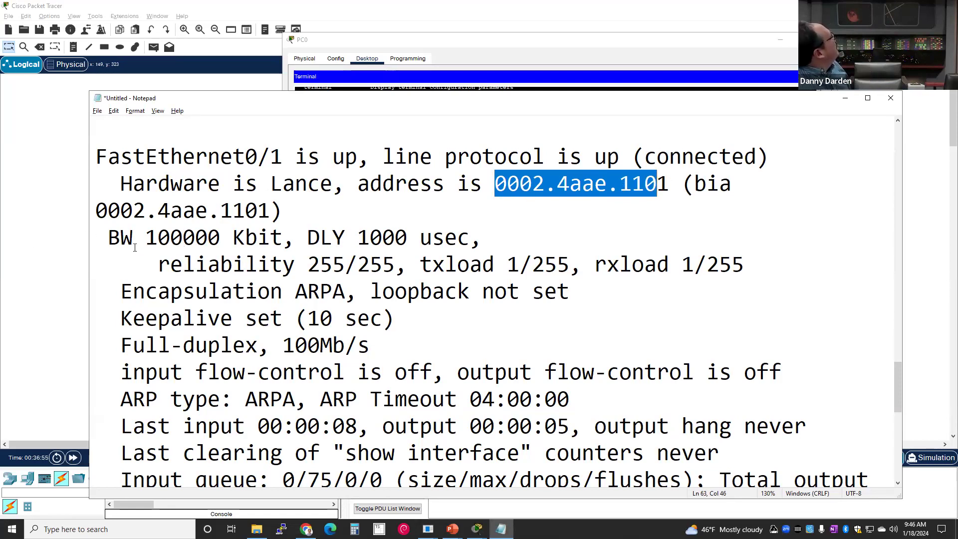
- Highlight BW 100000 Kbit, DLY 1000 usec and the reliability/load line
left_click_drag(109, 239, 182, 237)
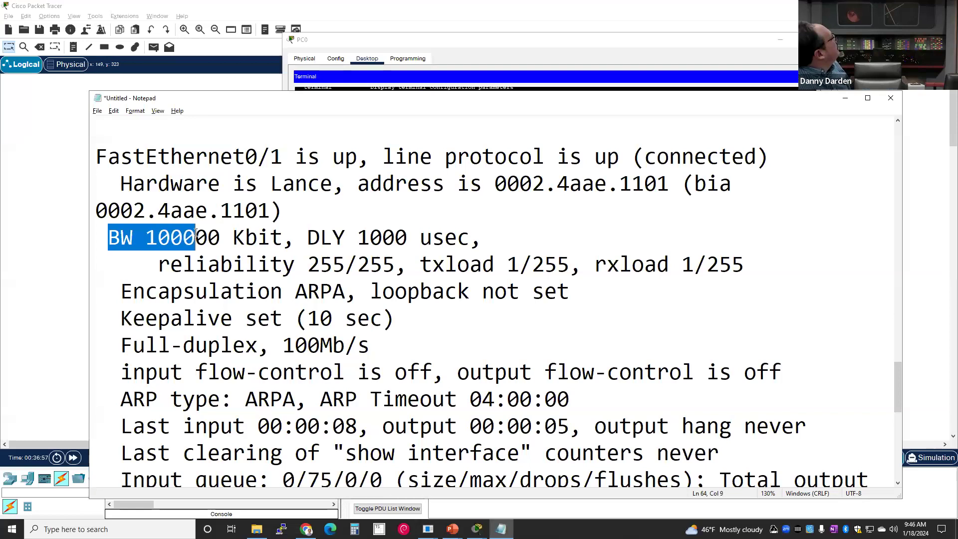
left_click(162, 230)
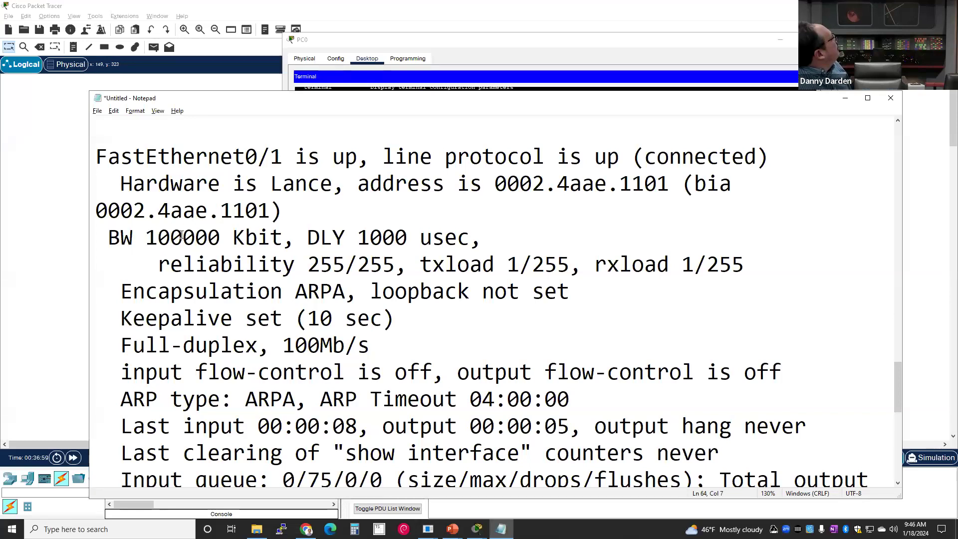
left_click_drag(195, 238, 234, 239)
left_click(250, 237)
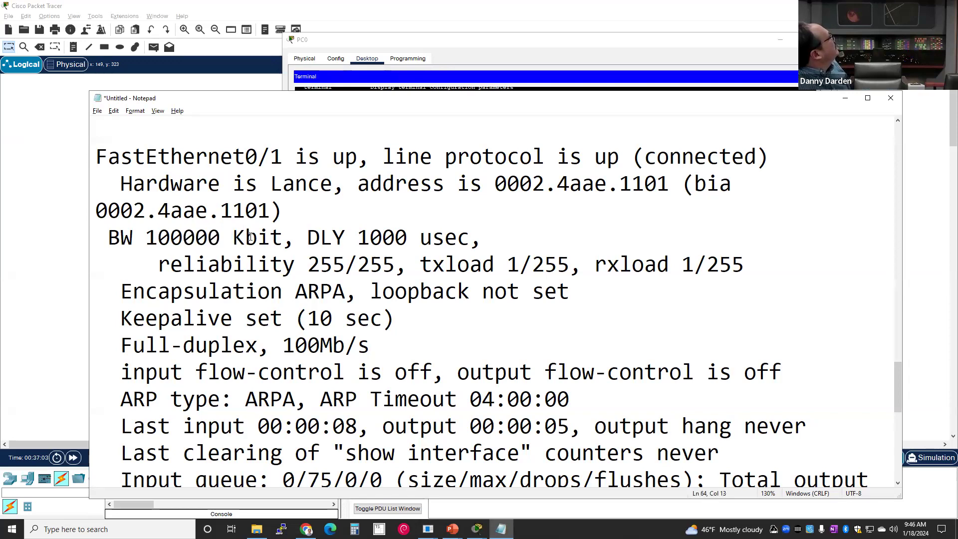
left_click_drag(232, 237, 287, 235)
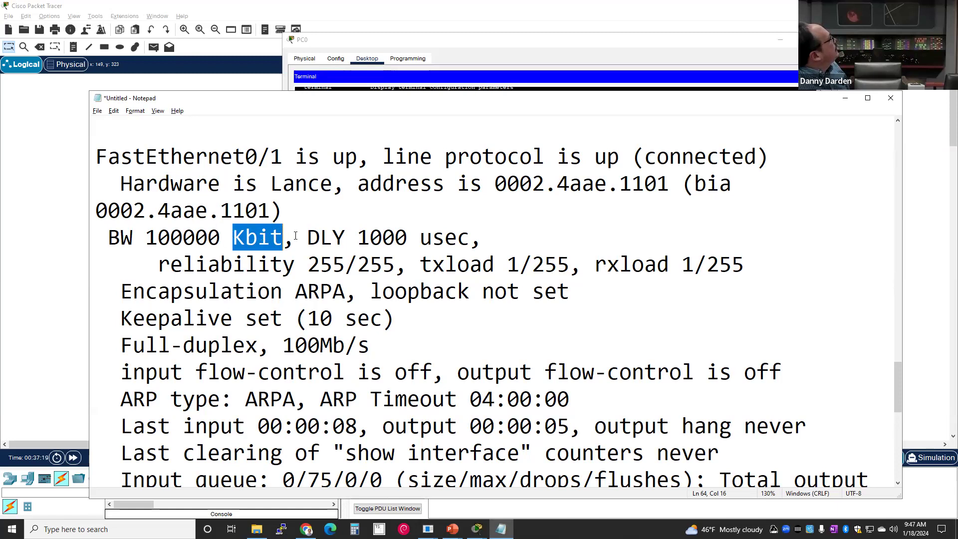
left_click_drag(320, 237, 487, 234)
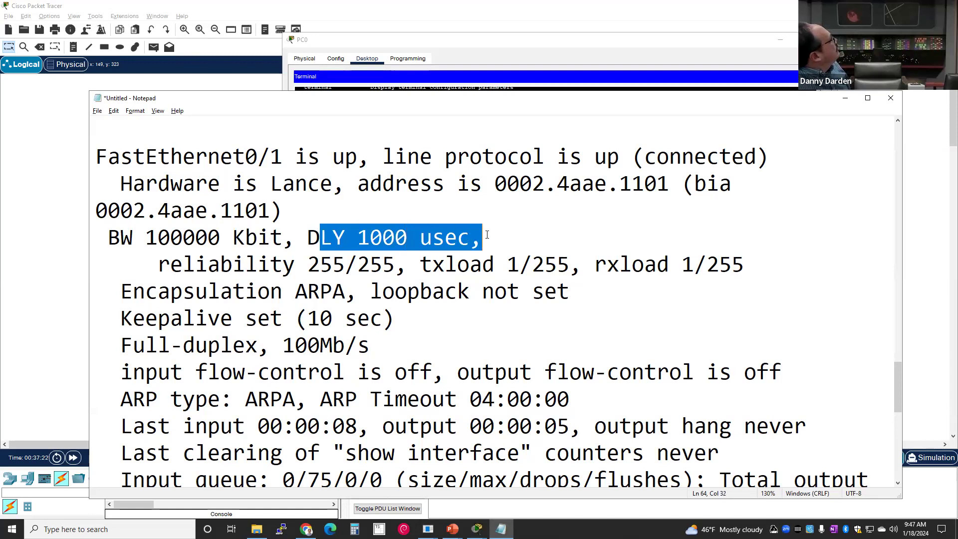
left_click(487, 235)
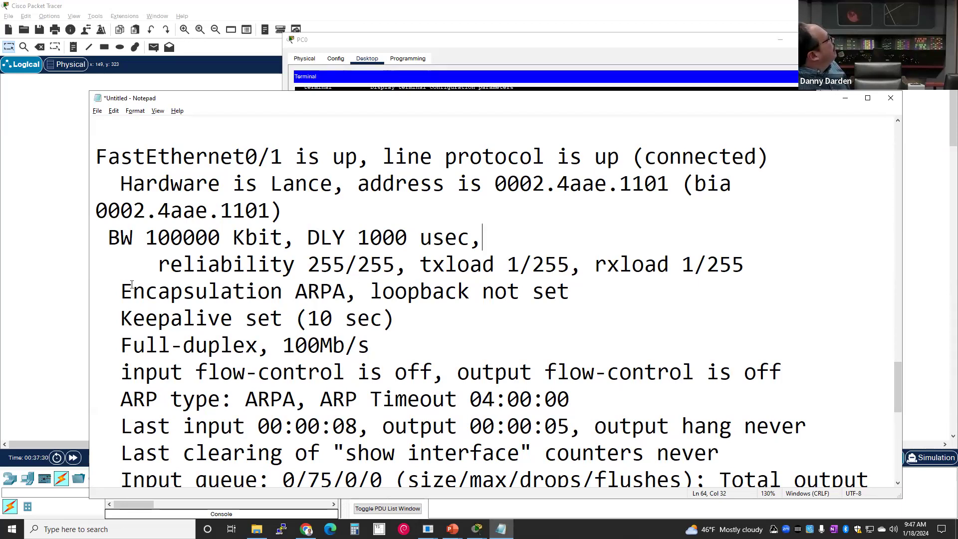
left_click_drag(149, 267, 759, 254)
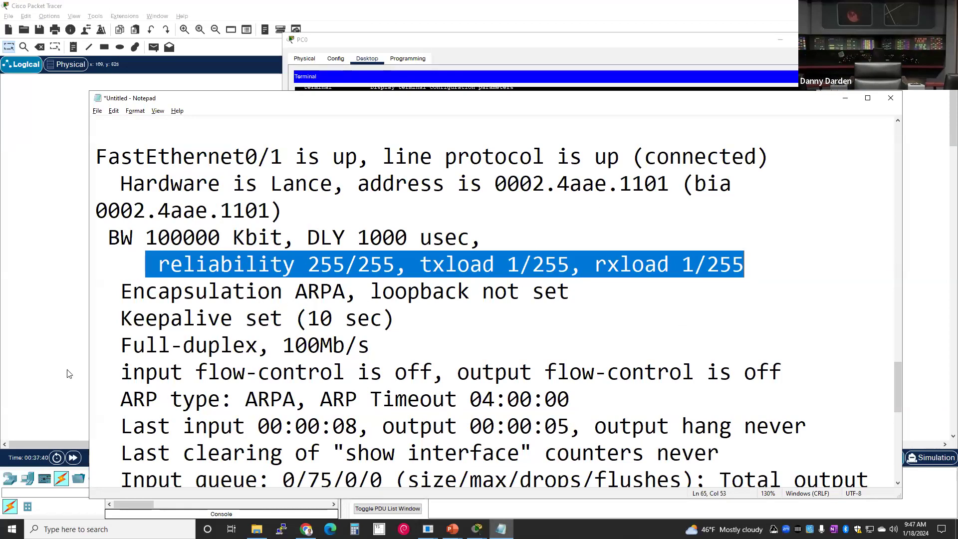
left_click_drag(114, 295, 130, 293)
left_click(127, 311)
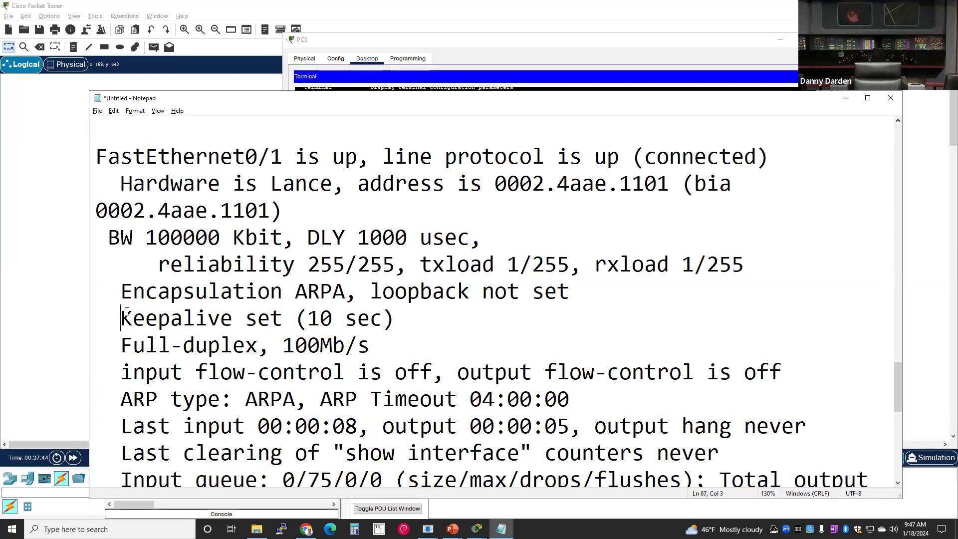
left_click_drag(110, 350, 448, 343)
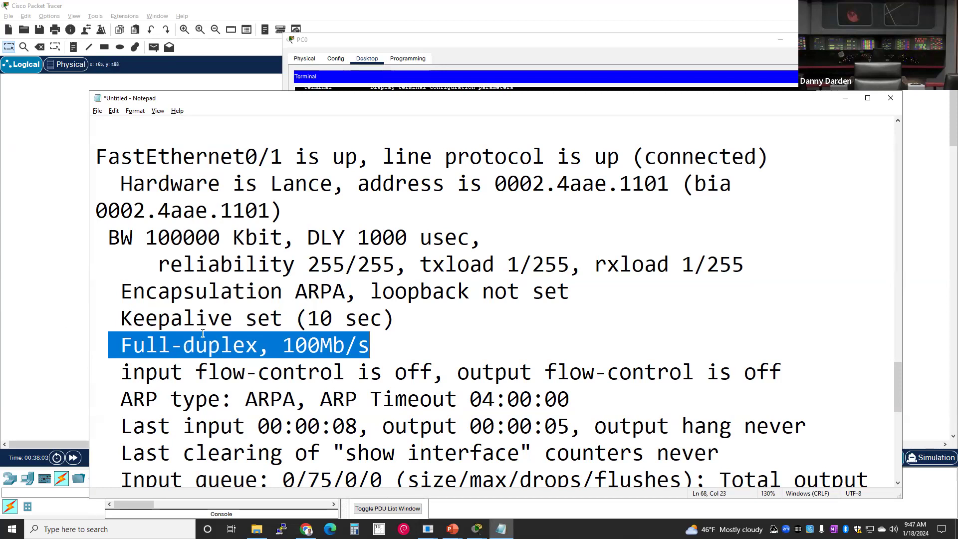
left_click(219, 366)
left_click_drag(278, 347, 324, 344)
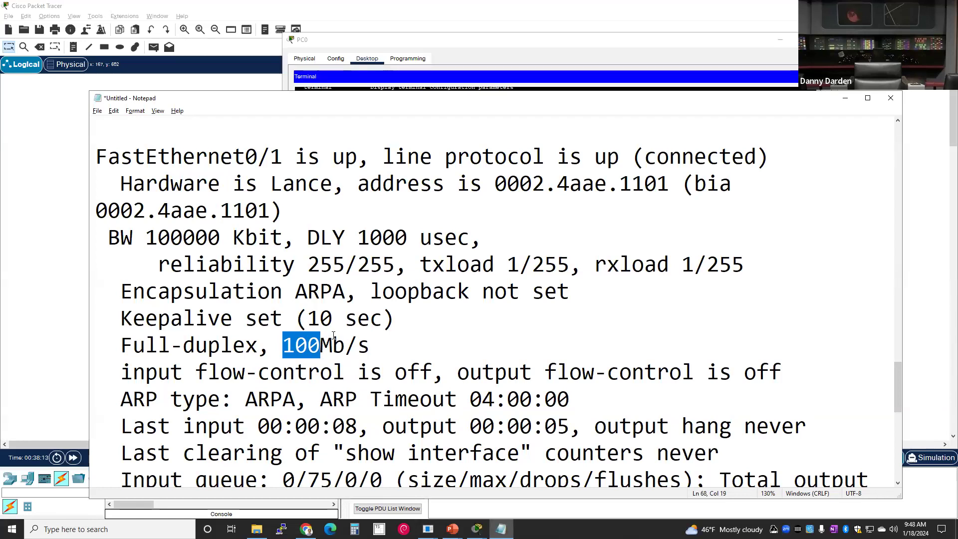
left_click_drag(162, 232, 270, 236)
left_click(245, 317)
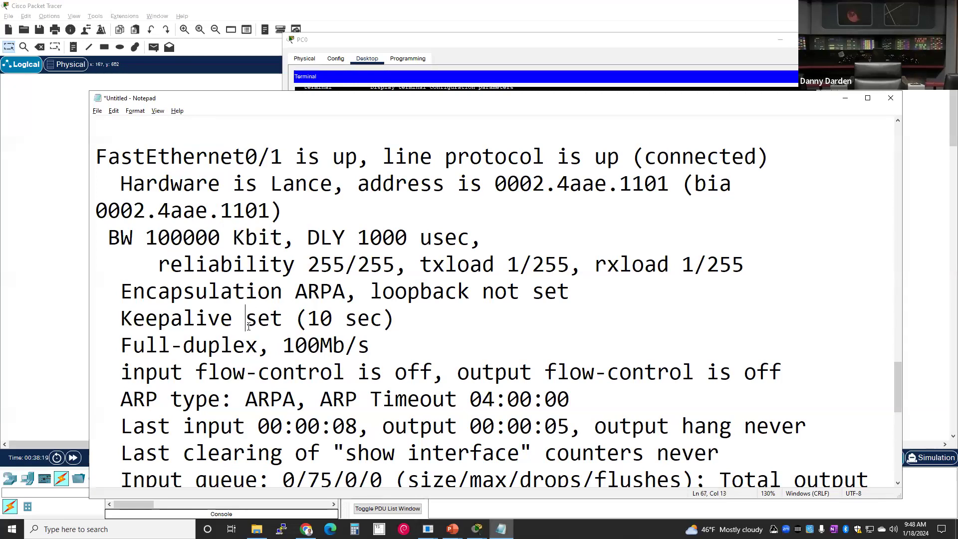
left_click_drag(299, 344, 357, 346)
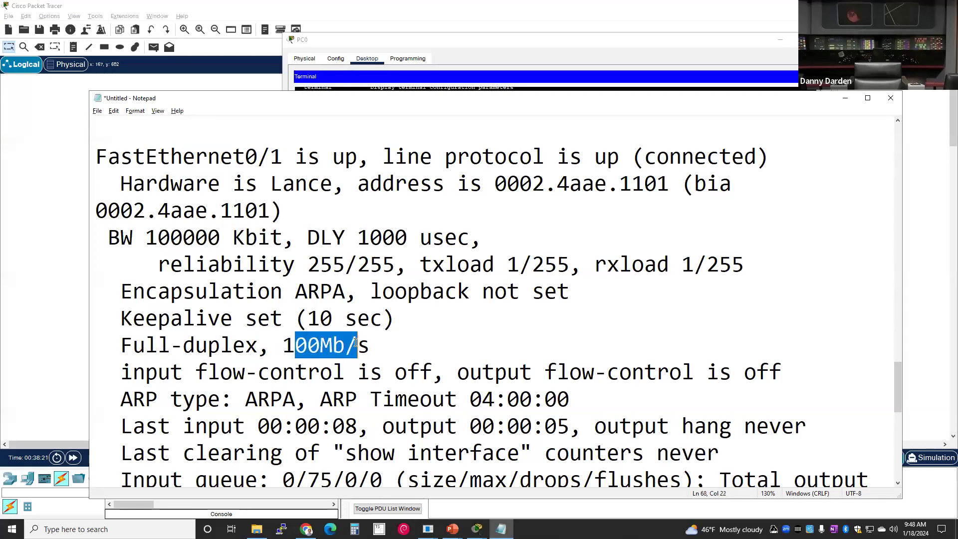
scroll(296, 393, "down", 1)
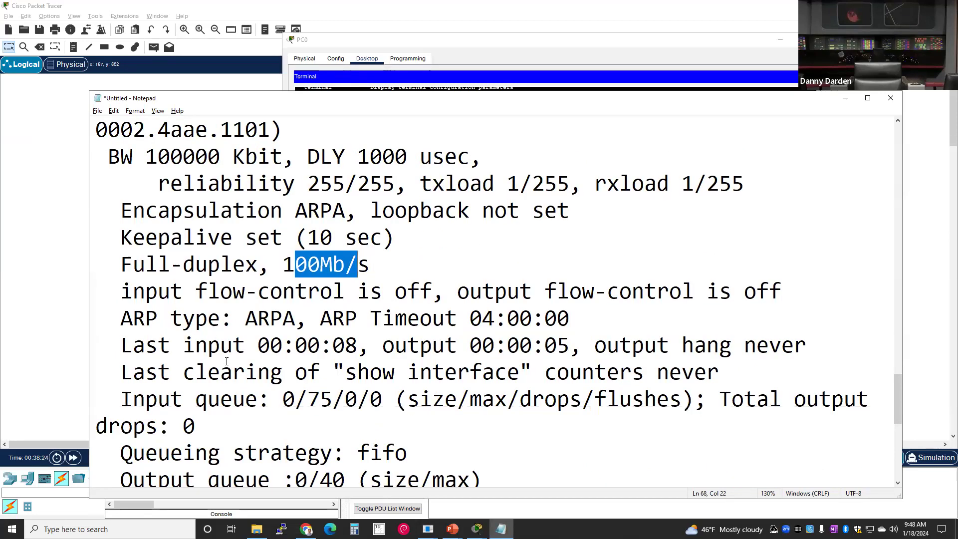
left_click_drag(170, 344, 619, 339)
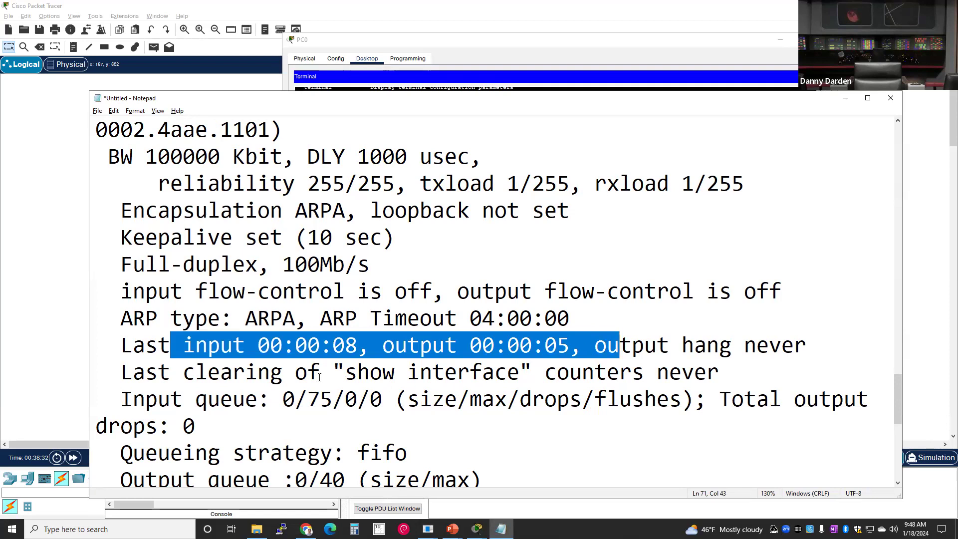
left_click_drag(281, 378, 526, 374)
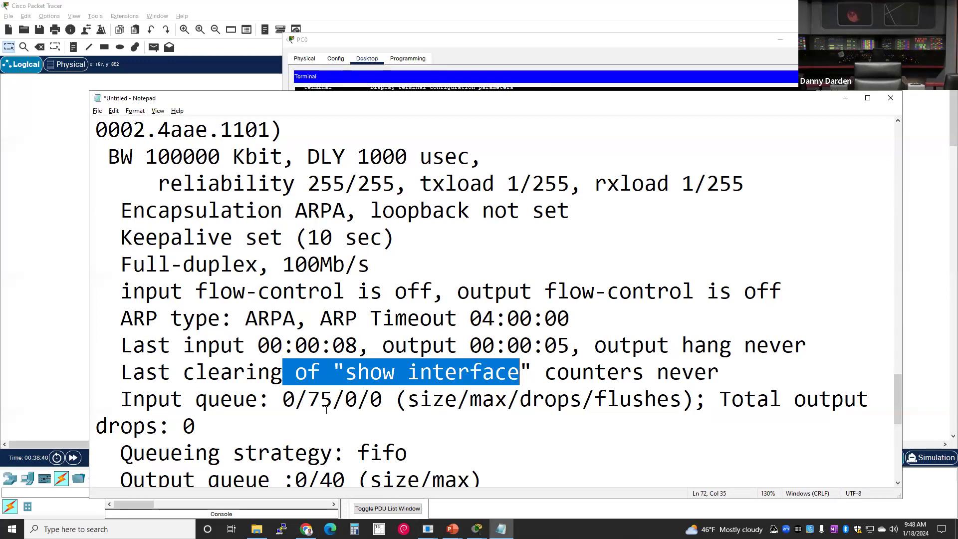
scroll(327, 409, "down", 1)
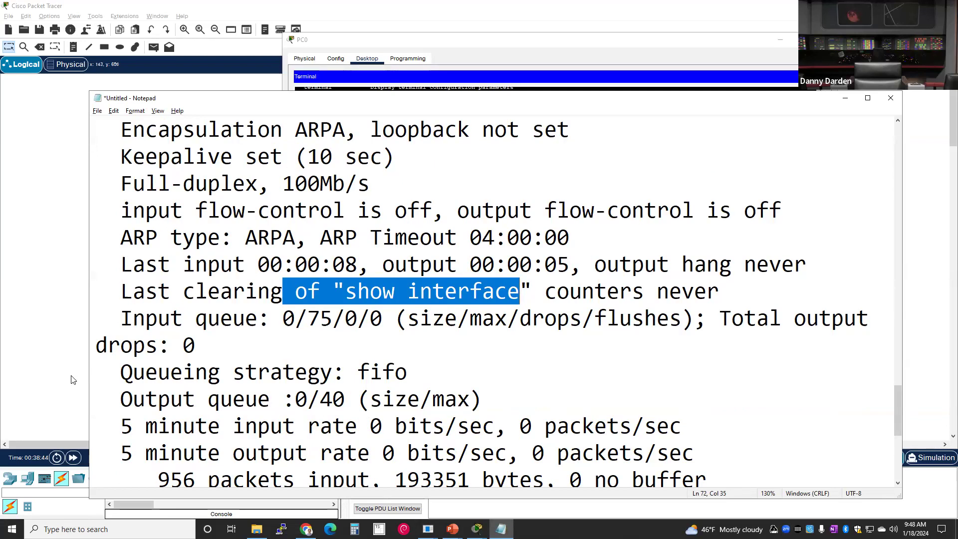
left_click_drag(158, 374, 454, 366)
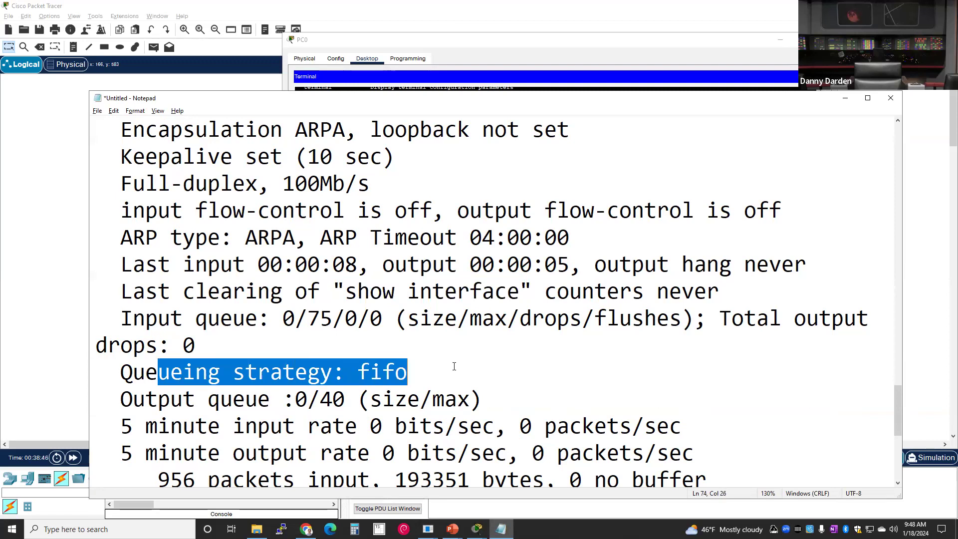
left_click(258, 399)
scroll(255, 409, "down", 1)
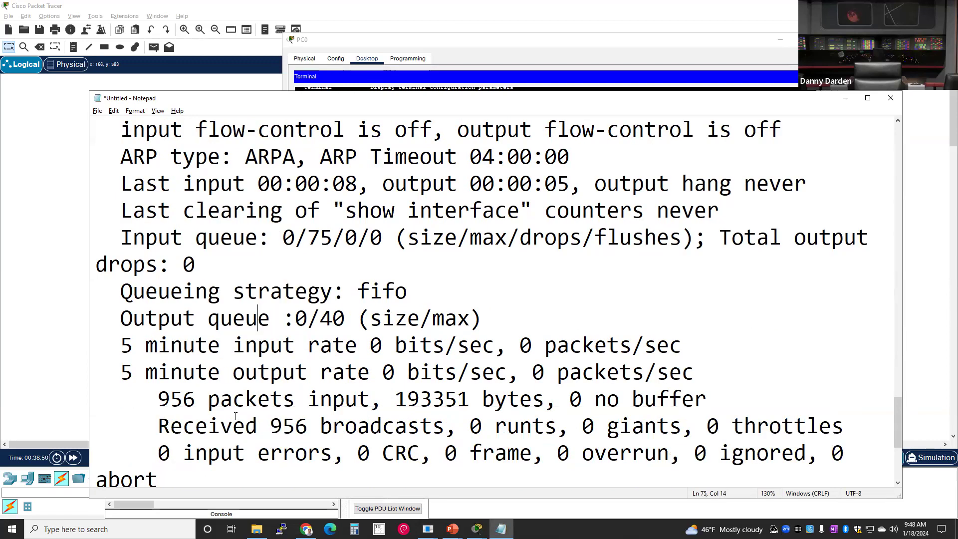
left_click_drag(108, 345, 645, 339)
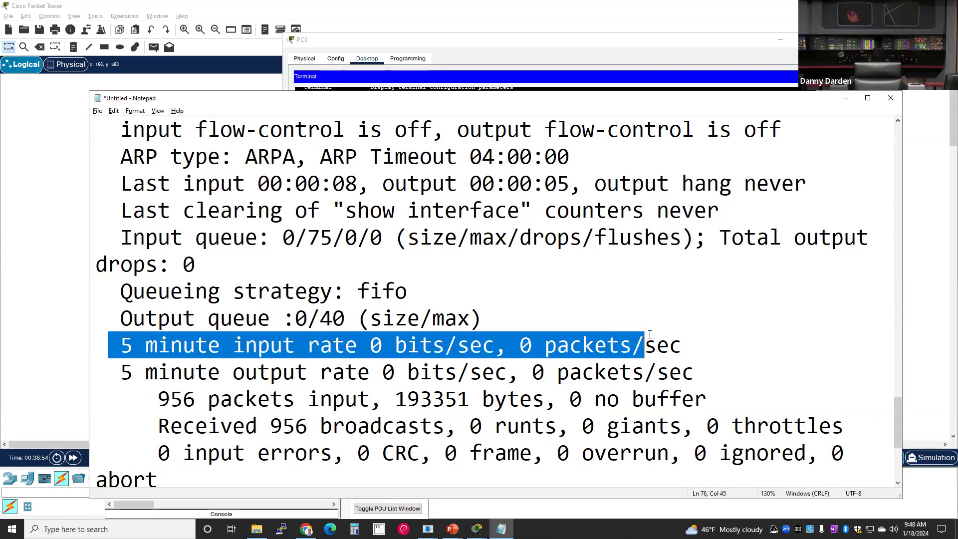
left_click_drag(107, 380, 678, 365)
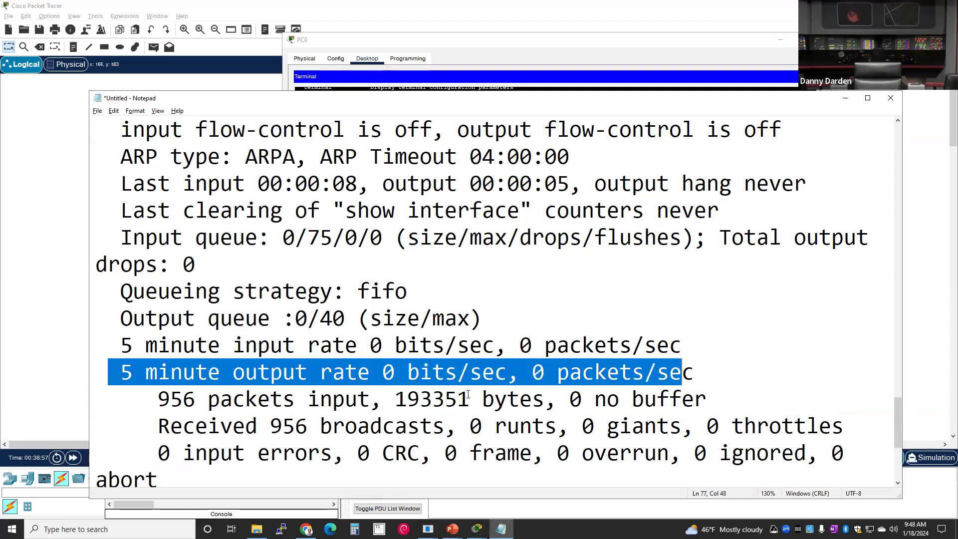
scroll(379, 401, "down", 3)
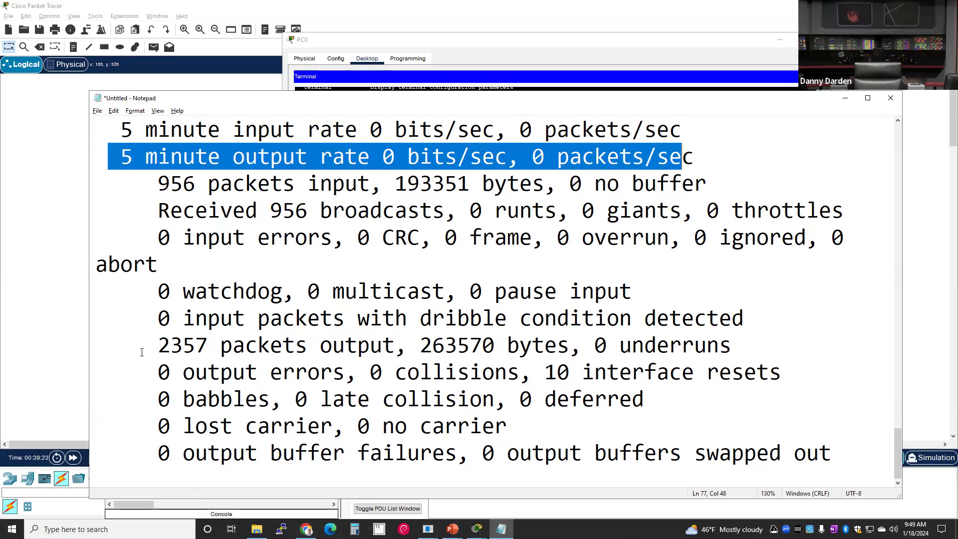
left_click_drag(157, 374, 597, 372)
key("shift+Home")
key("shift+End")
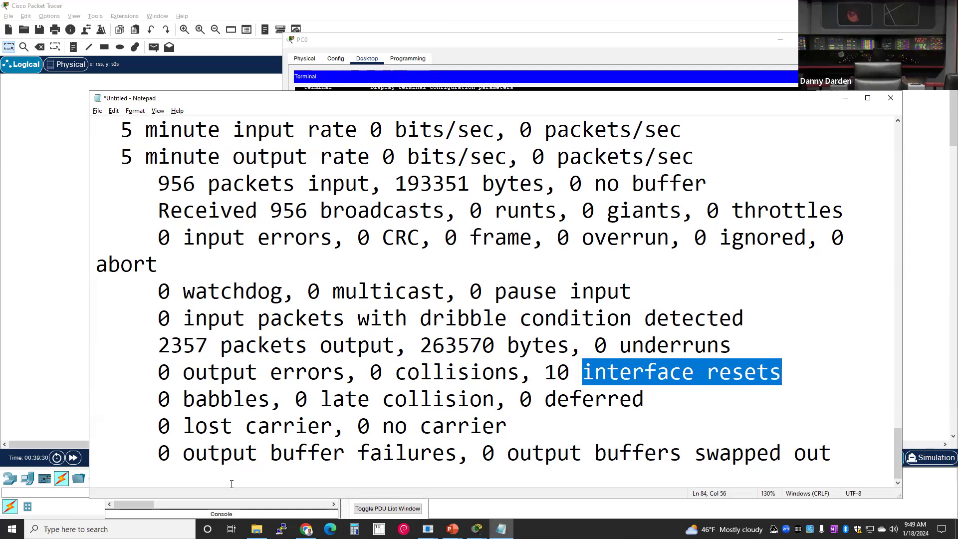
left_click_drag(146, 371, 819, 460)
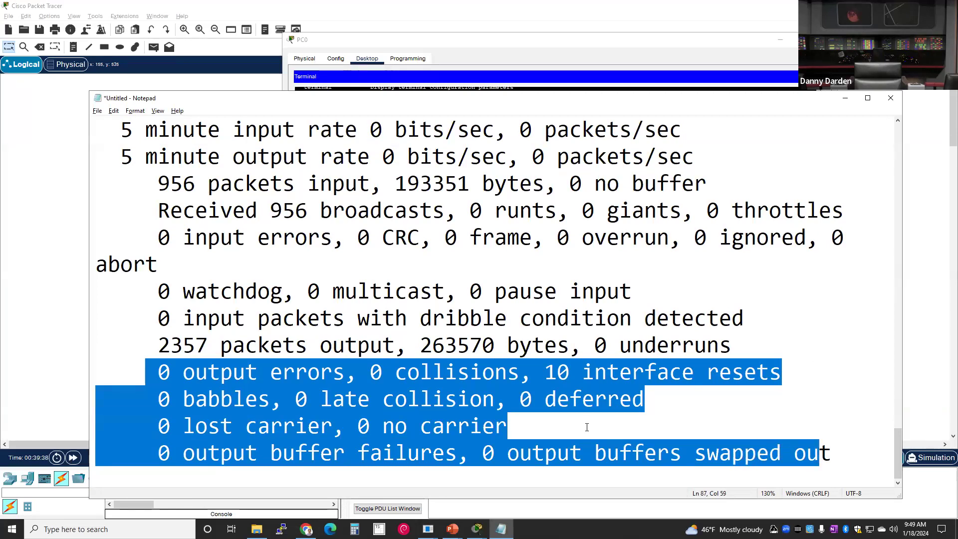
left_click(505, 418)
scroll(438, 429, "up", 5)
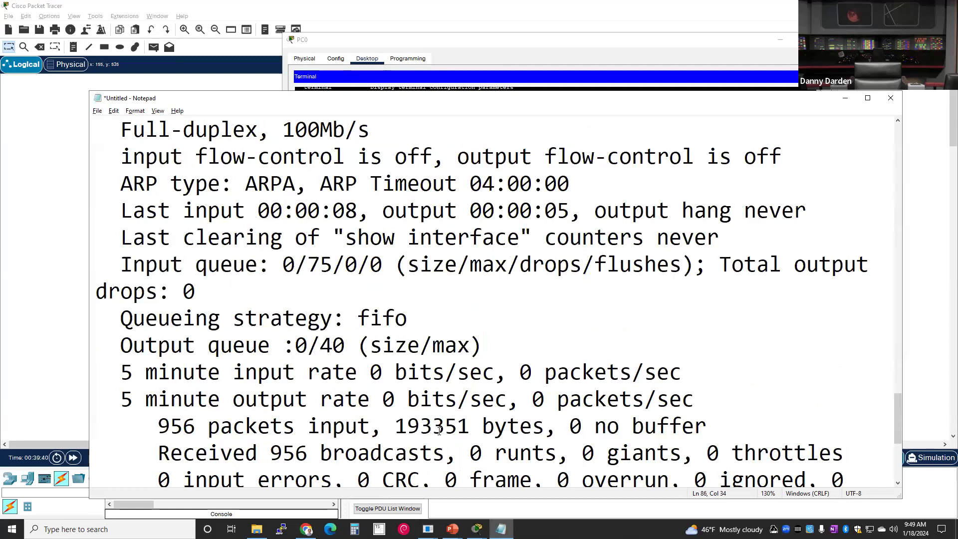
scroll(439, 430, "up", 2)
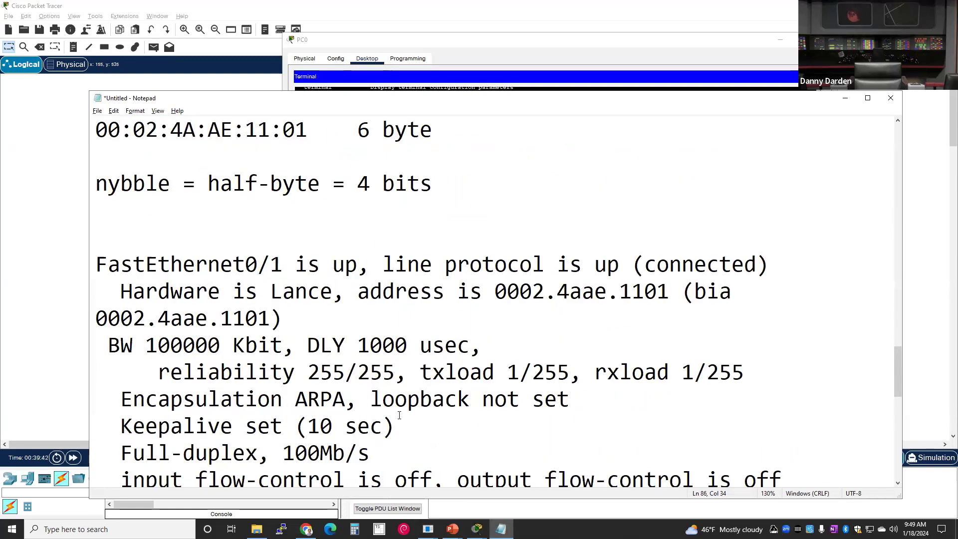
scroll(399, 415, "down", 7)
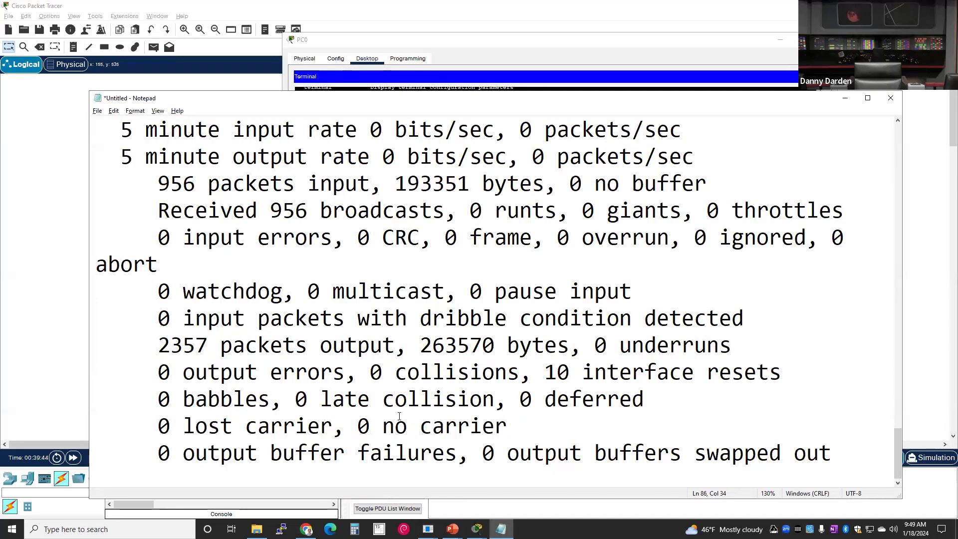
scroll(400, 415, "up", 10)
scroll(375, 424, "down", 3)
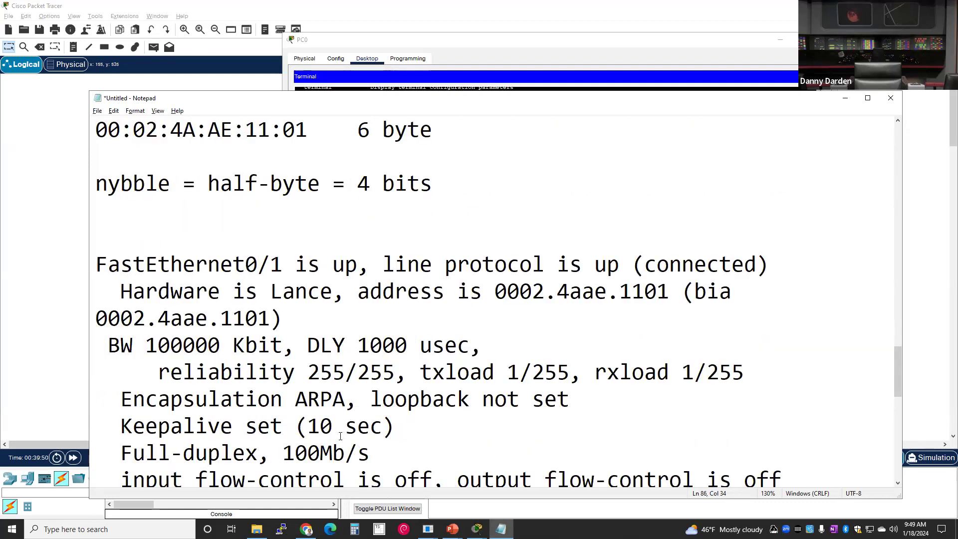
scroll(335, 435, "down", 6)
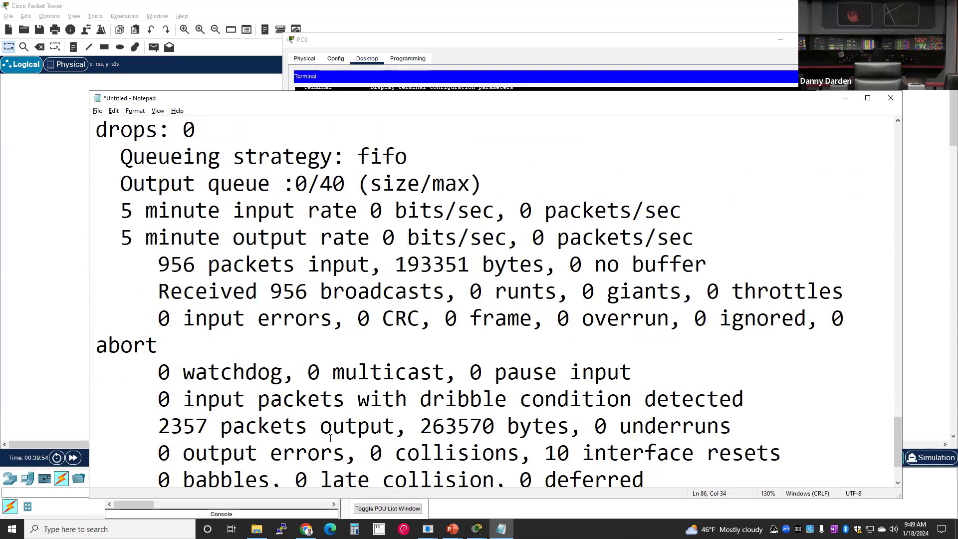
scroll(295, 448, "down", 1)
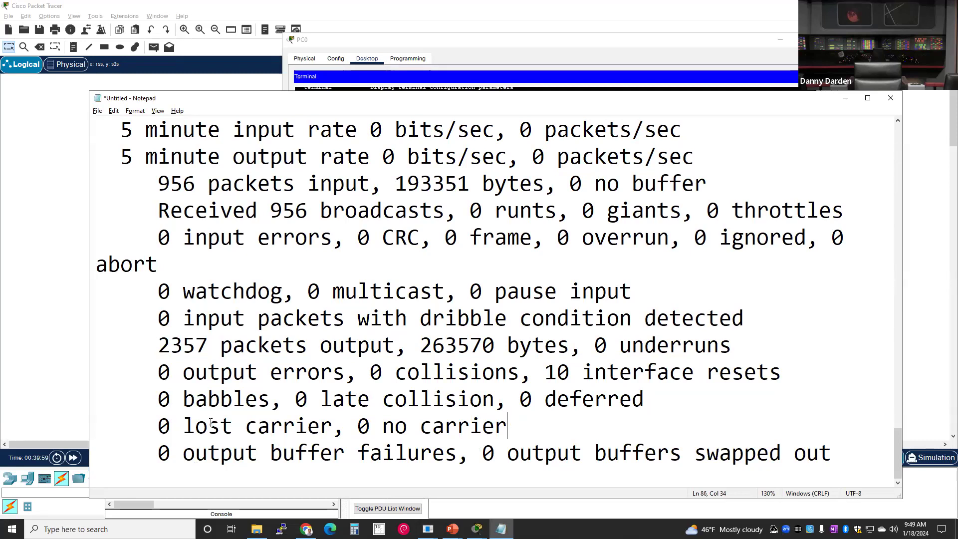
scroll(210, 423, "up", 2)
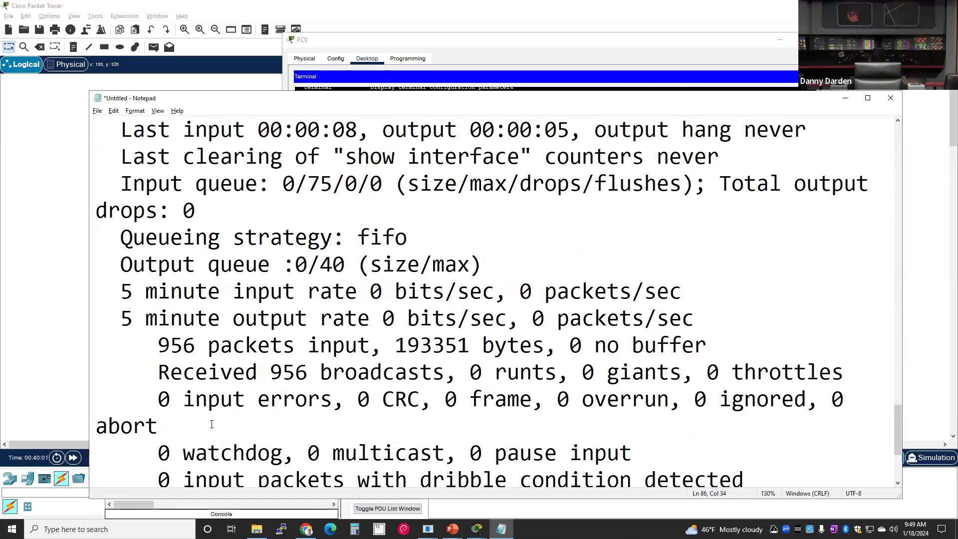
scroll(211, 424, "down", 2)
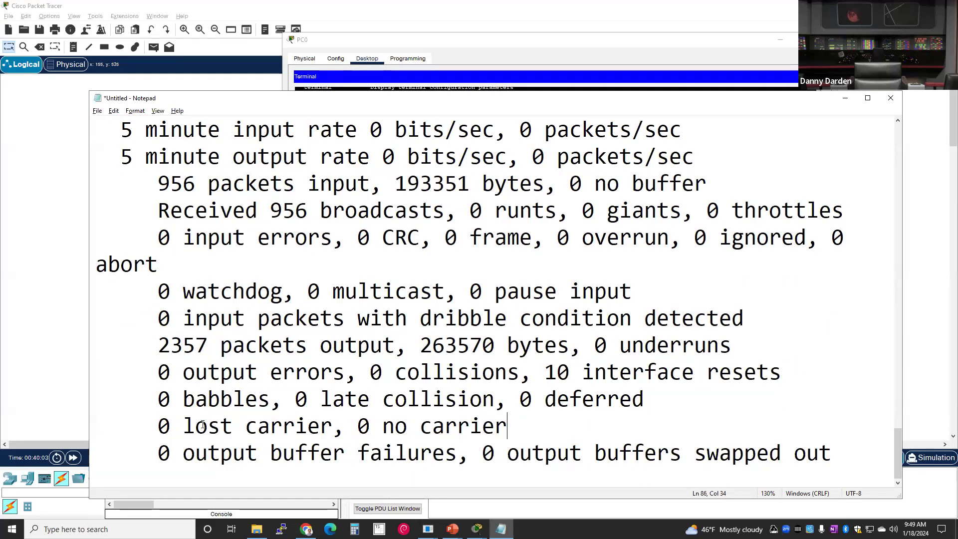
scroll(244, 410, "up", 1)
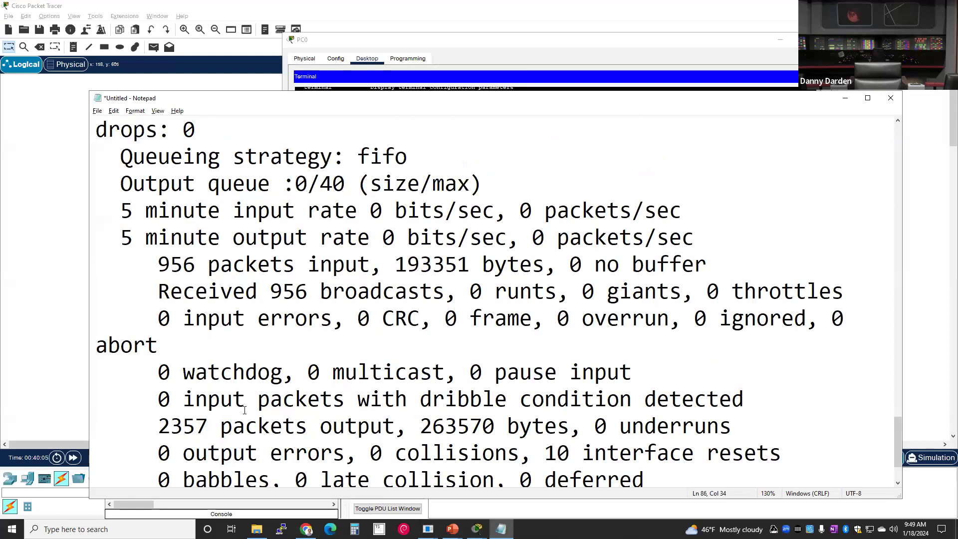
scroll(244, 410, "down", 1)
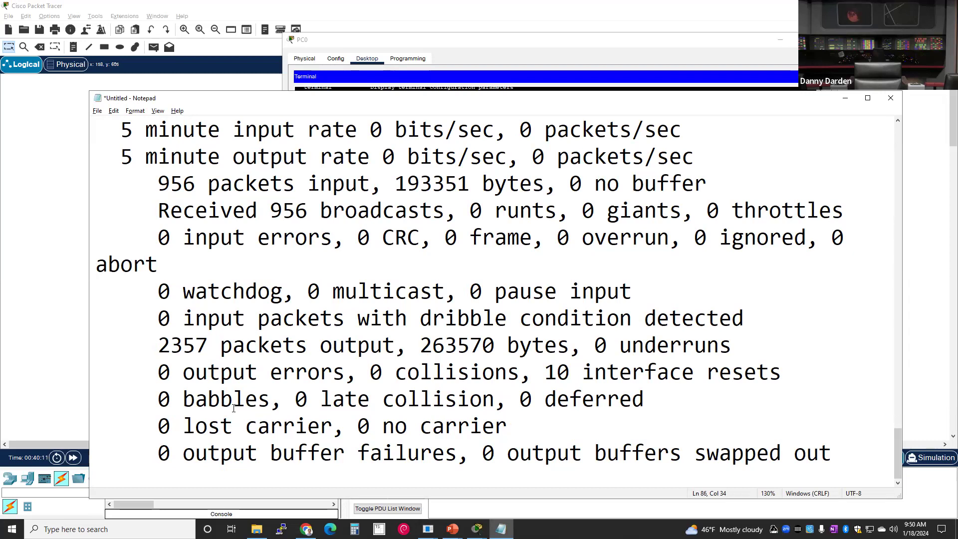
scroll(234, 409, "up", 4)
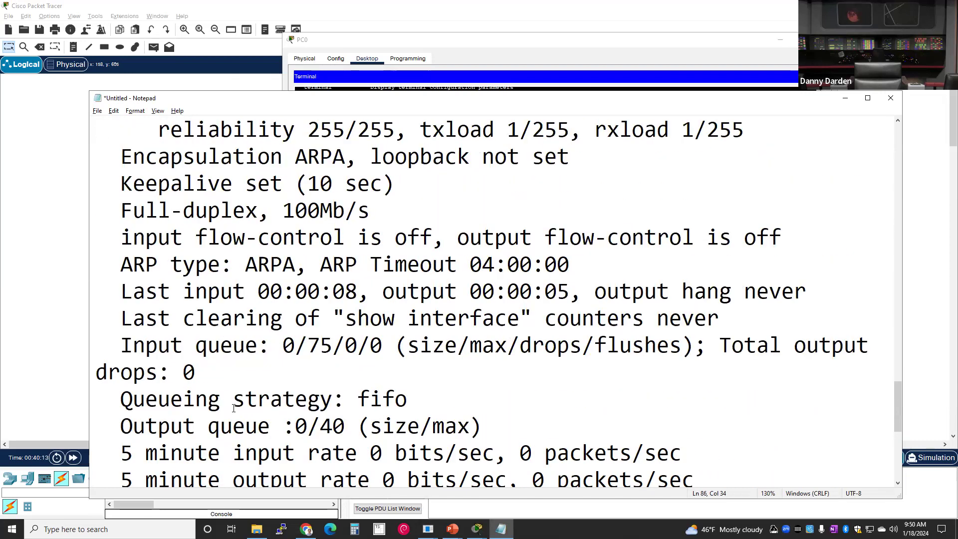
scroll(231, 408, "down", 2)
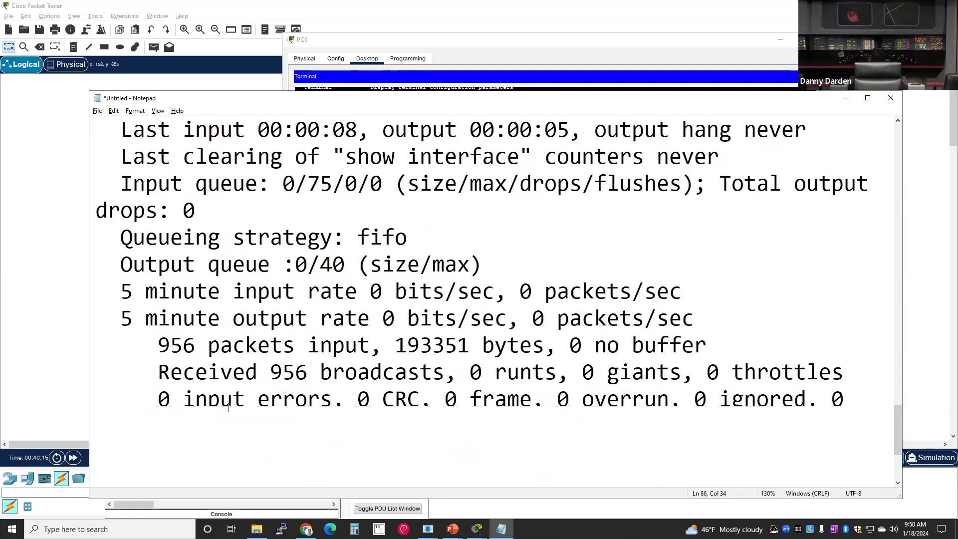
scroll(229, 408, "up", 1)
scroll(229, 408, "up", 2)
scroll(228, 408, "up", 1)
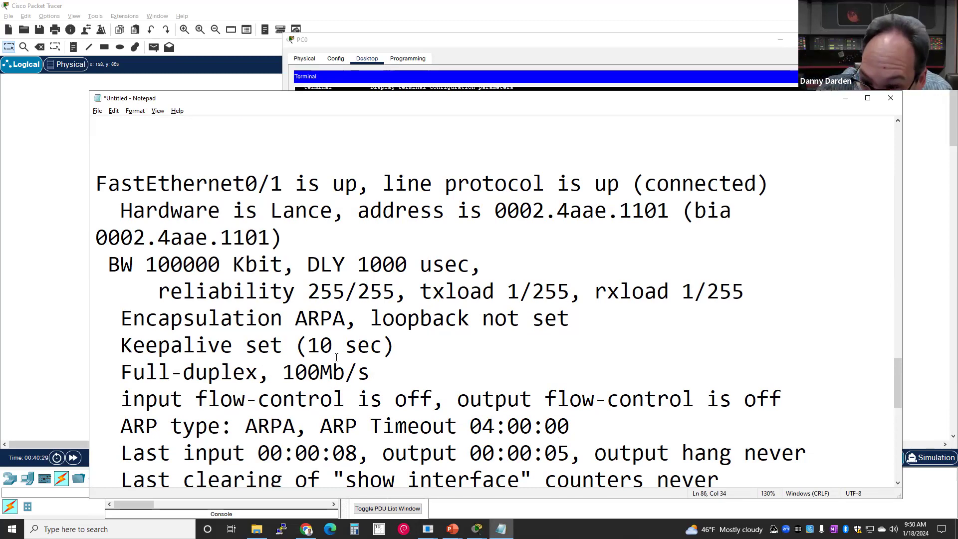
scroll(454, 355, "down", 2)
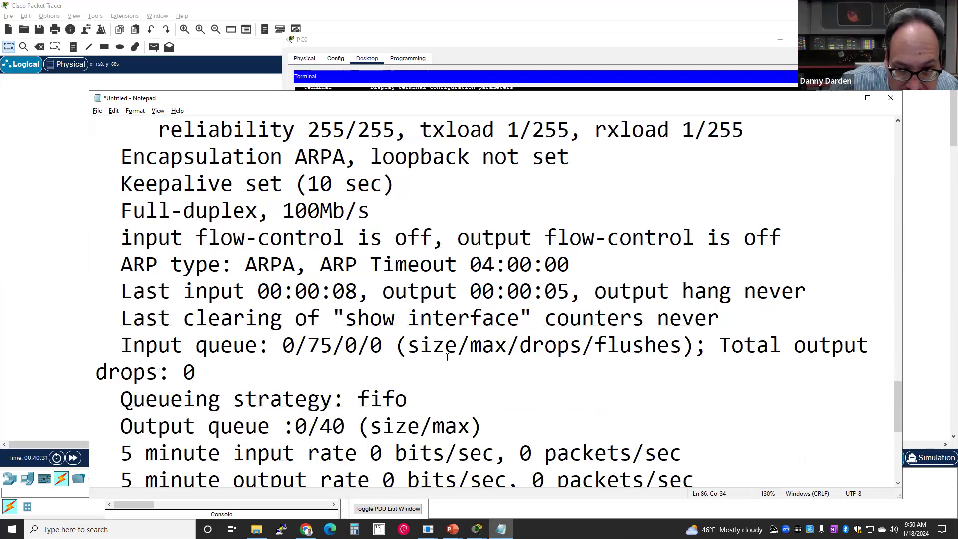
key("alt+Tab")
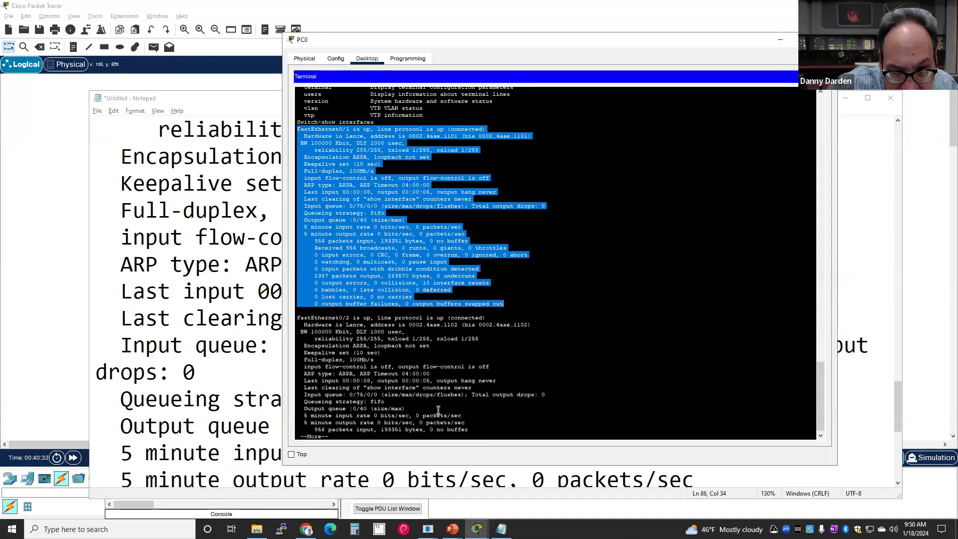
- Page through the remaining interfaces past FastEthernet0/18 until Switch> returns
scroll(407, 394, "up", 3)
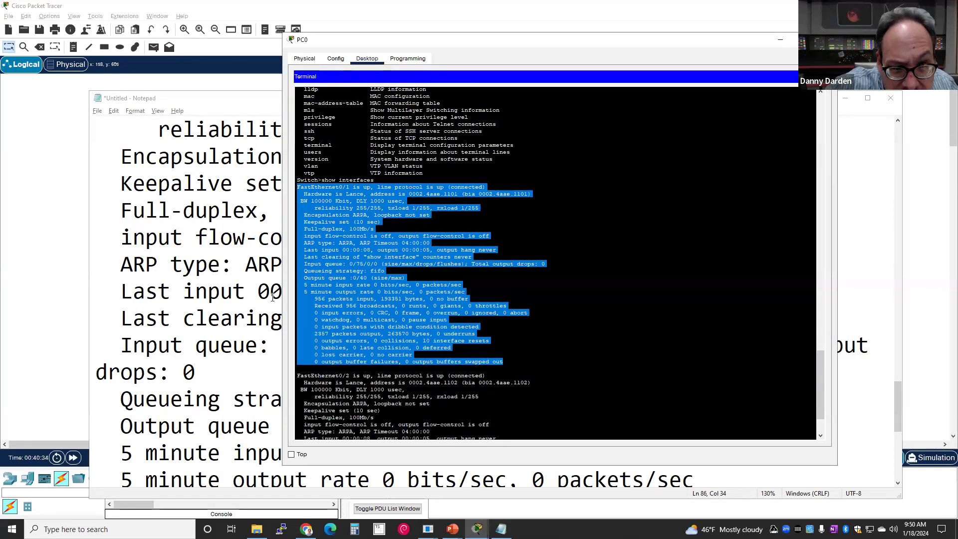
scroll(440, 237, "down", 3)
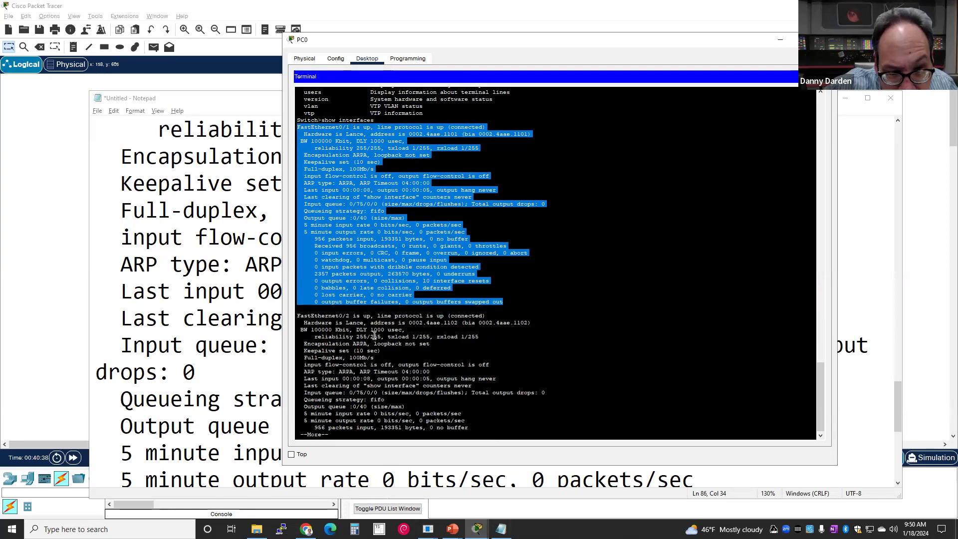
key("space")
key("space")
key("space")
key("space")
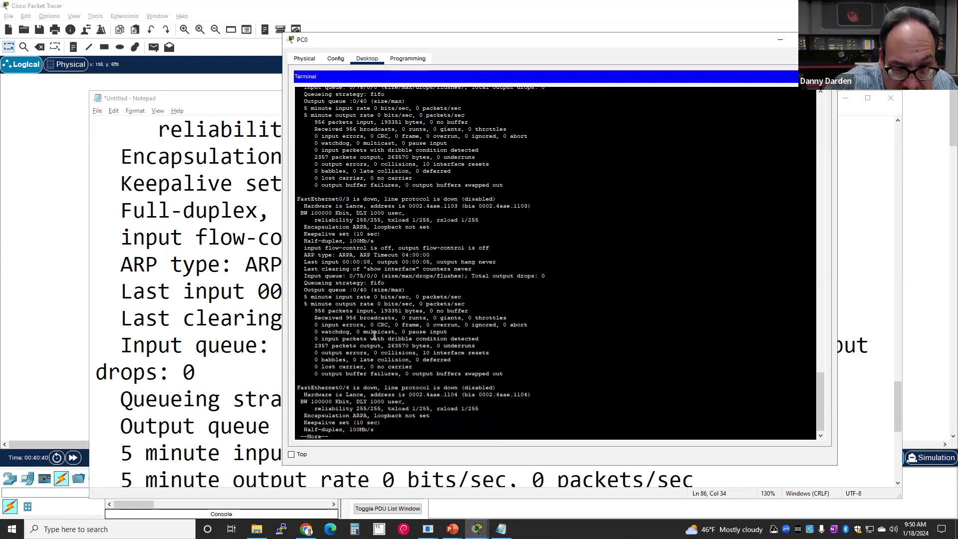
key("space")
key("space")
key("space")
key("space")
key("space")
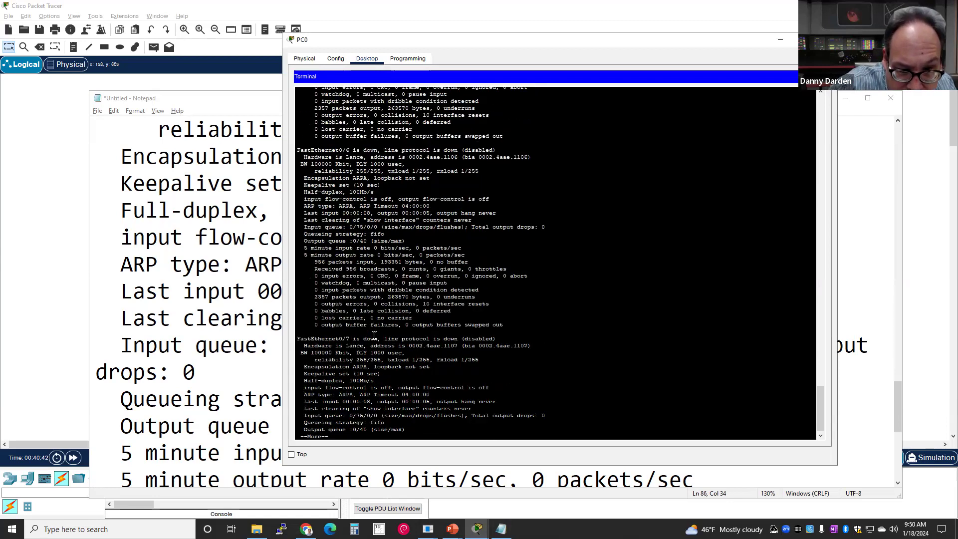
key("space")
key("space")
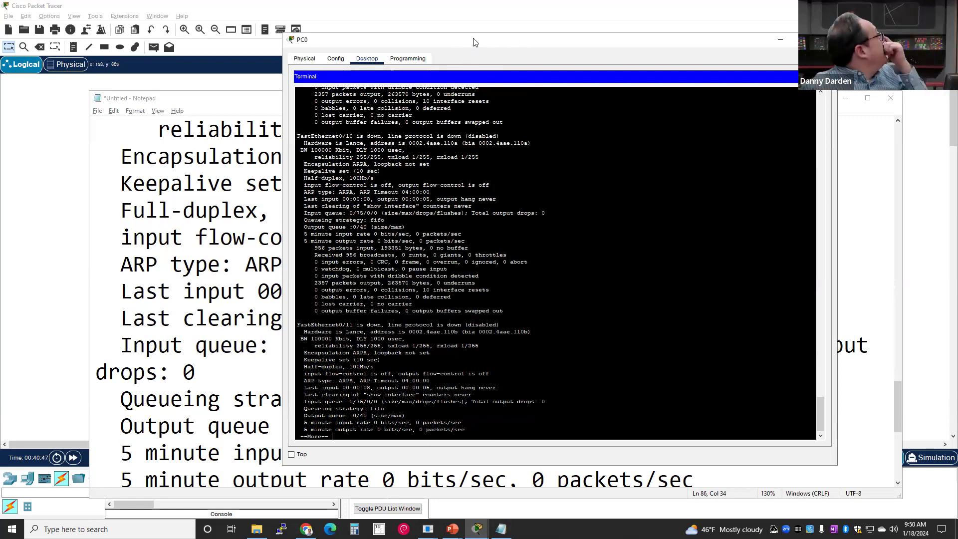
left_click_drag(473, 42, 387, 47)
key("space")
key("space")
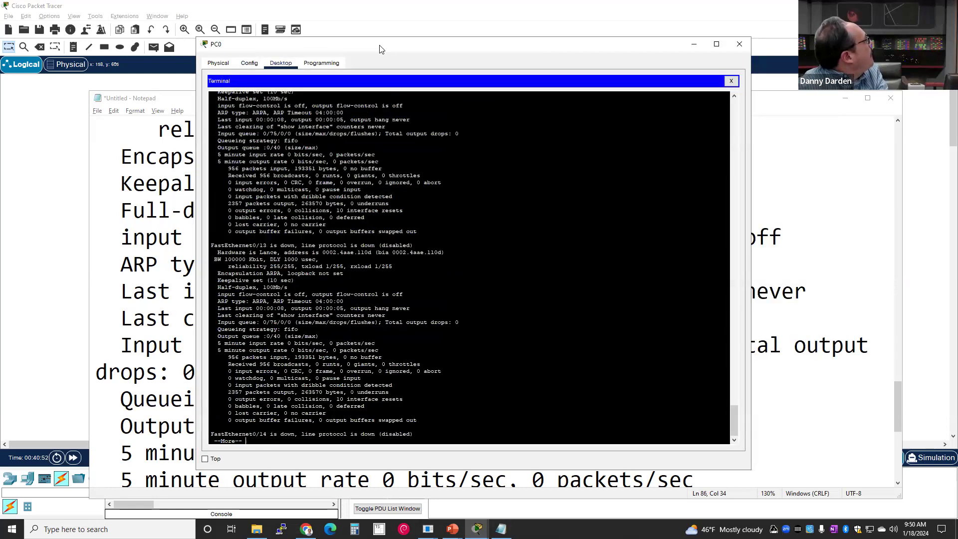
key("space")
key("space")
key("space")
key("space")
key("space")
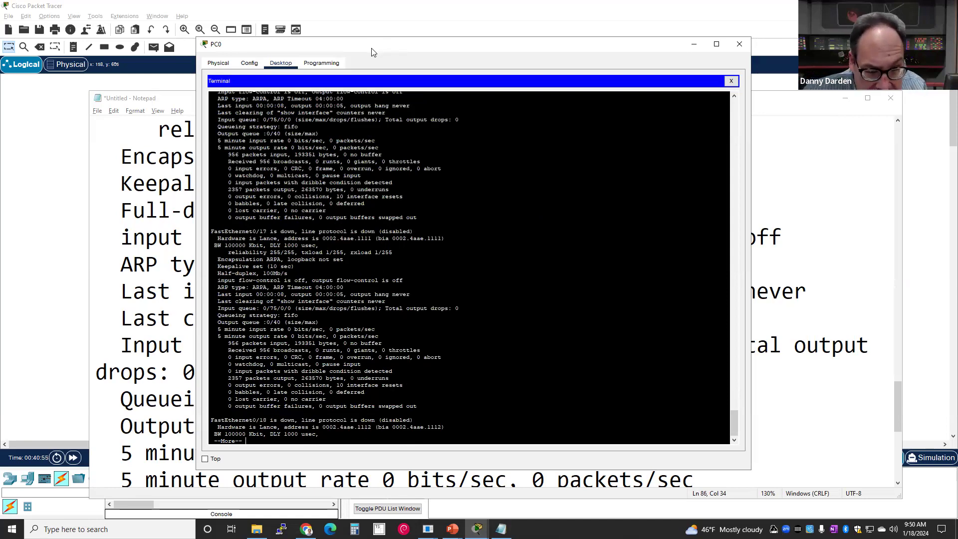
key("space")
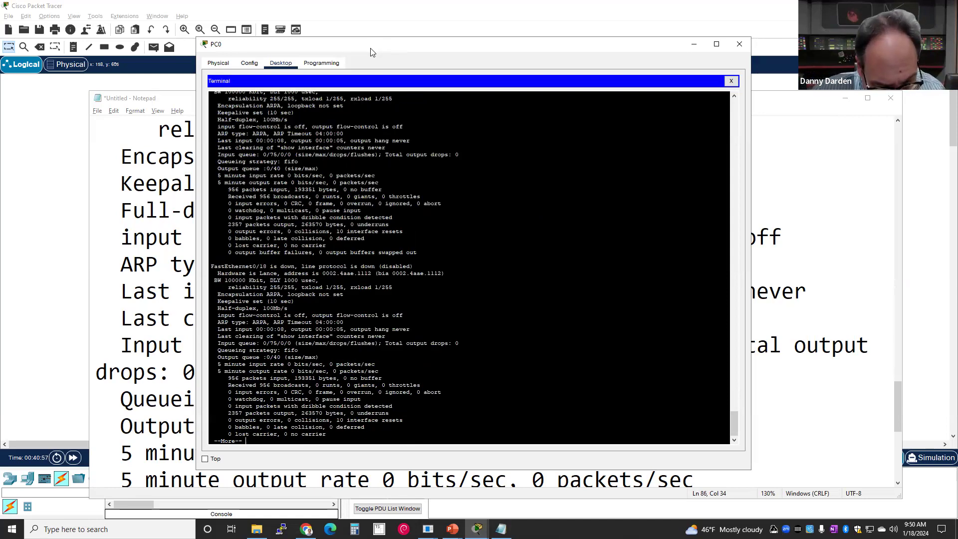
key("space")
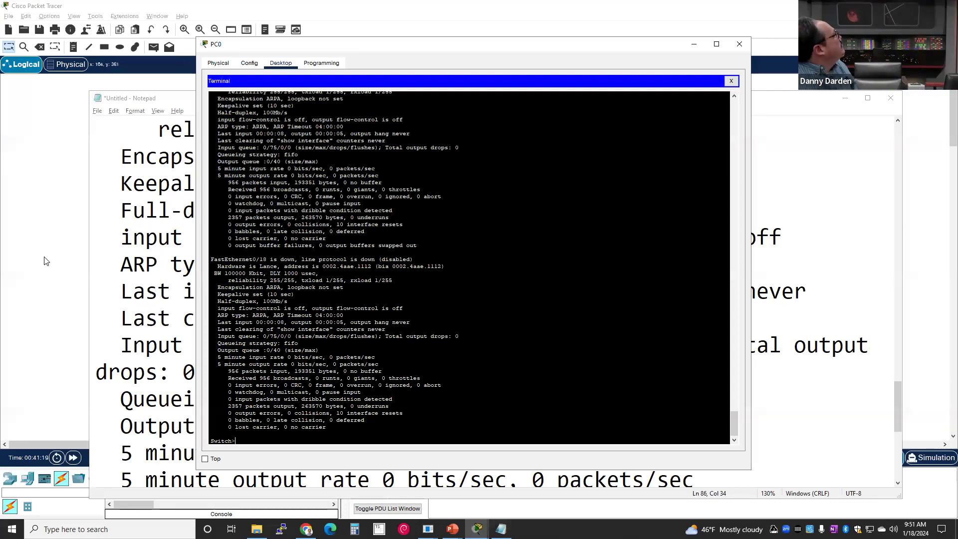
- Reopen PC0's Terminal connection to the switch at the default 9600 bits-per-second settings
left_click(25, 267)
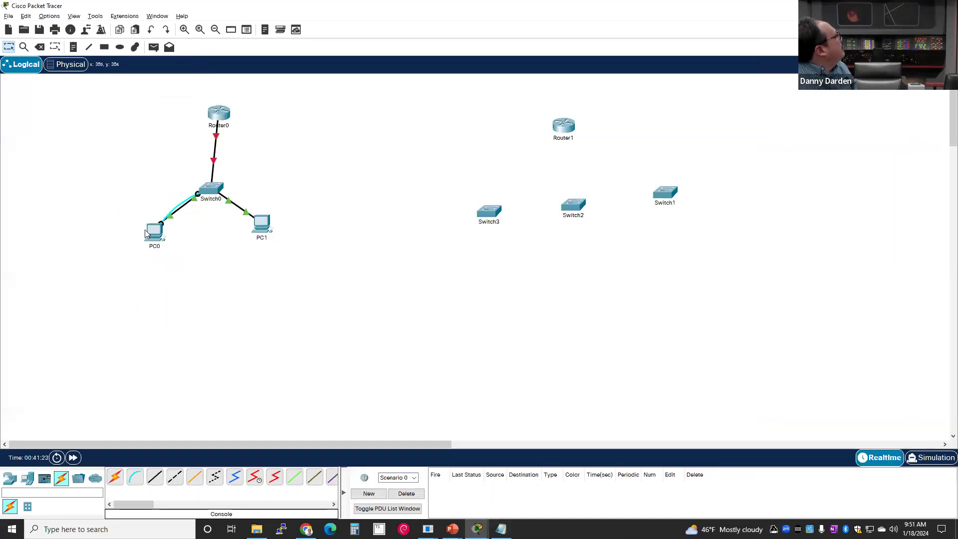
mouse_move(149, 237)
left_mouse_down()
mouse_move(126, 268)
mouse_move(105, 249)
mouse_move(147, 205)
mouse_move(142, 253)
mouse_move(155, 231)
left_mouse_up()
left_click(157, 229)
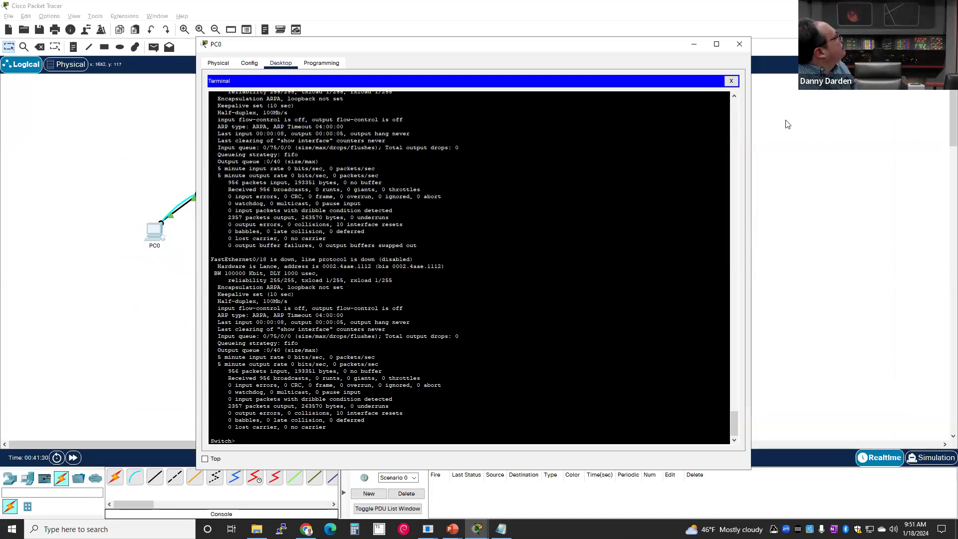
left_click(728, 80)
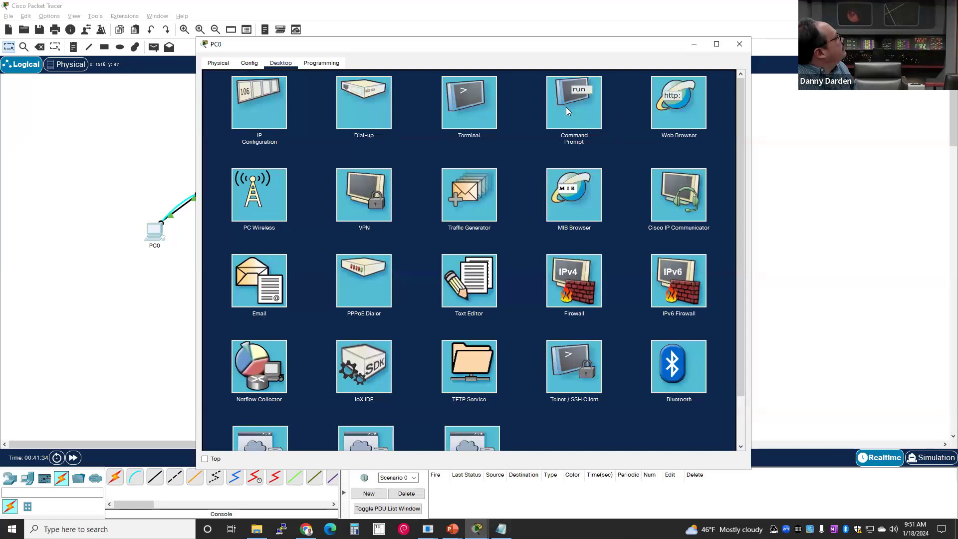
left_click(473, 106)
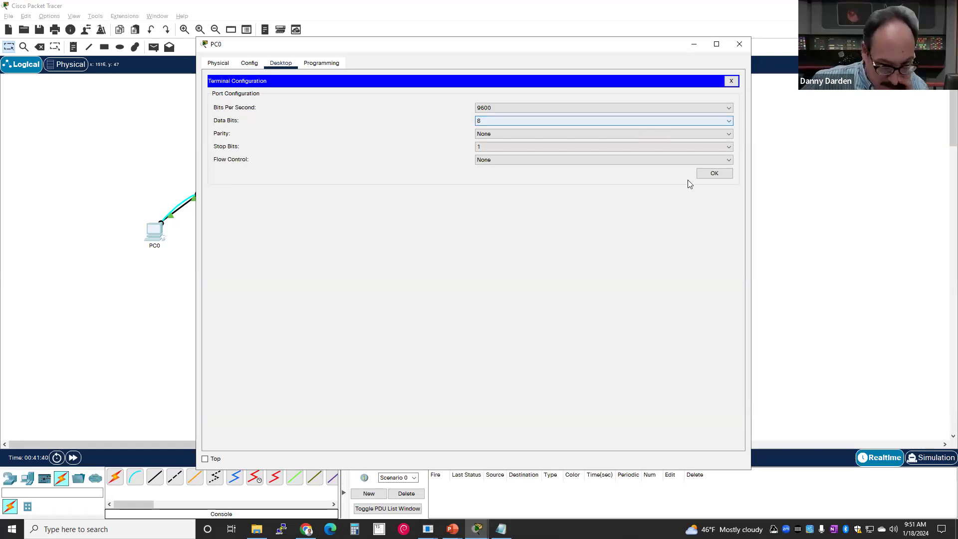
left_click(715, 173)
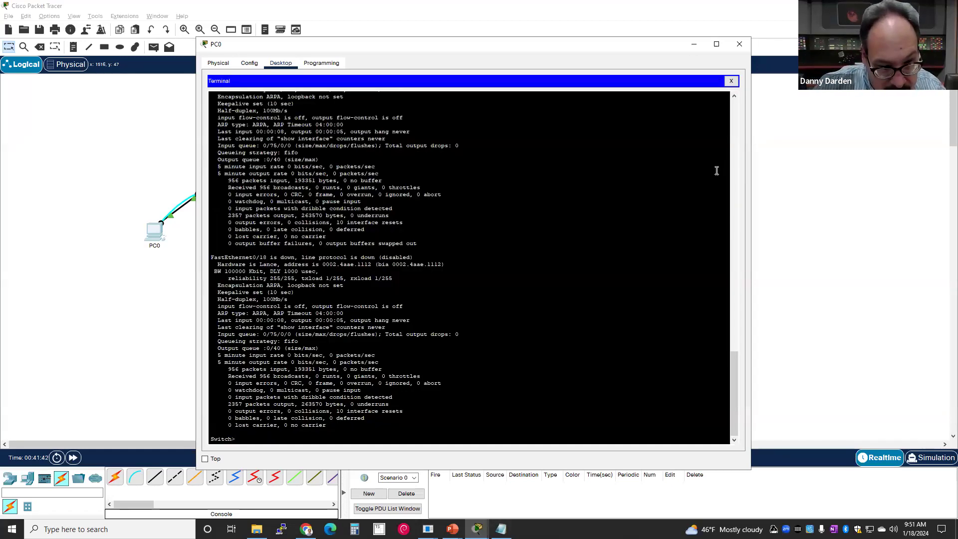
- List the switch's exec commands with ? and the full set of show options
type("?")
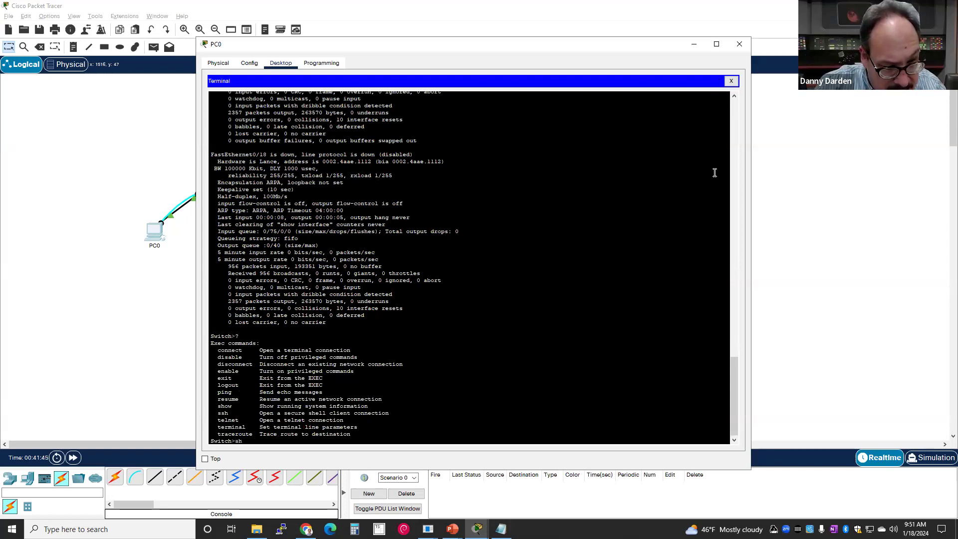
type("show ?")
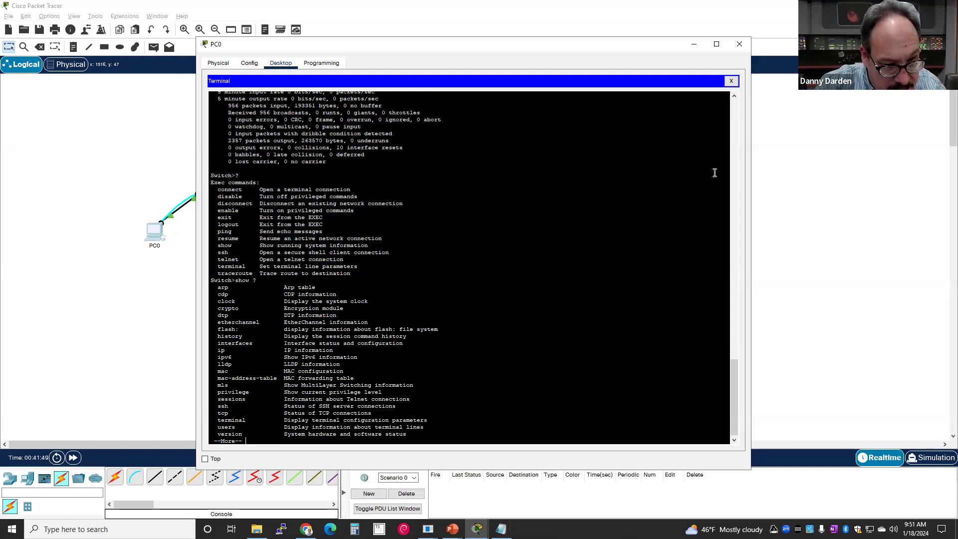
key("space")
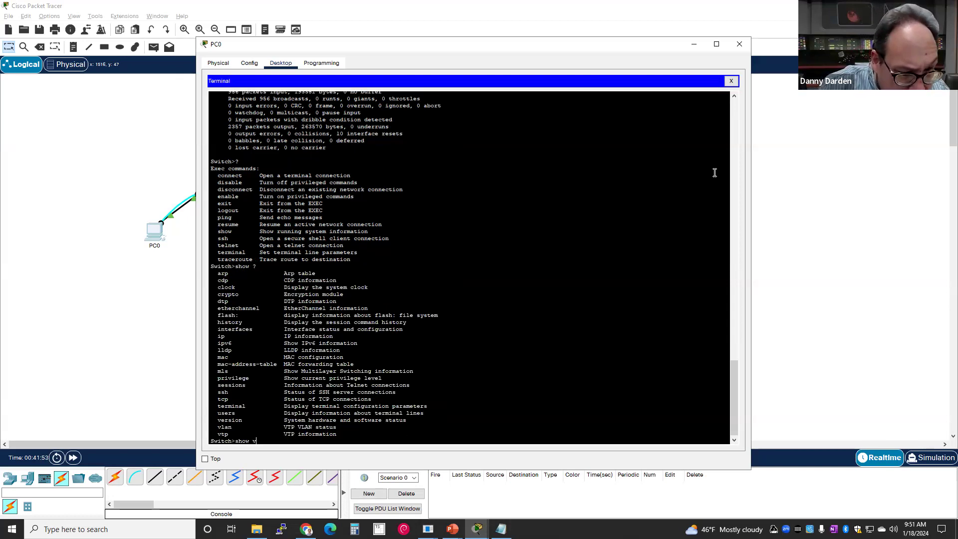
- Run show vtp, list its options with 'show vtp ?', then close PC0's window
type("vtp")
key("Return")
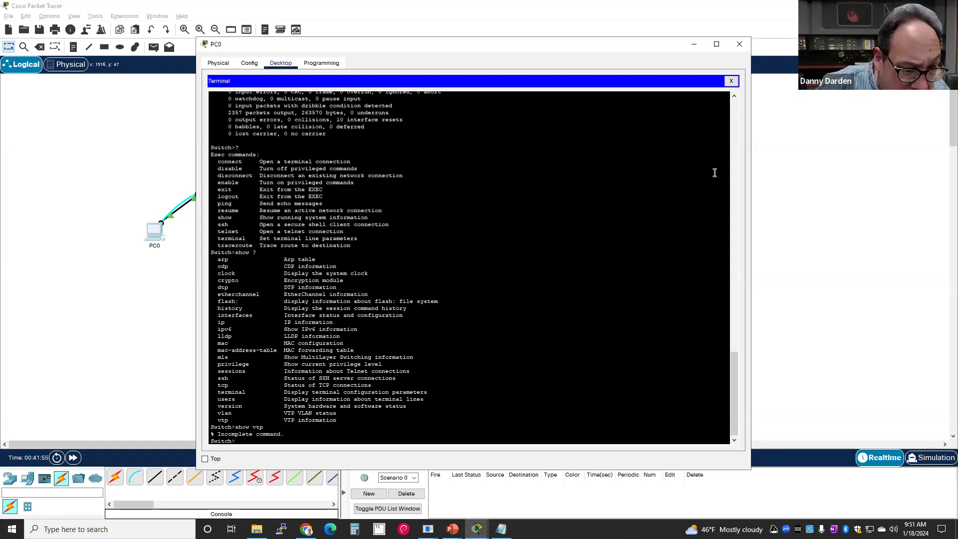
key("Up")
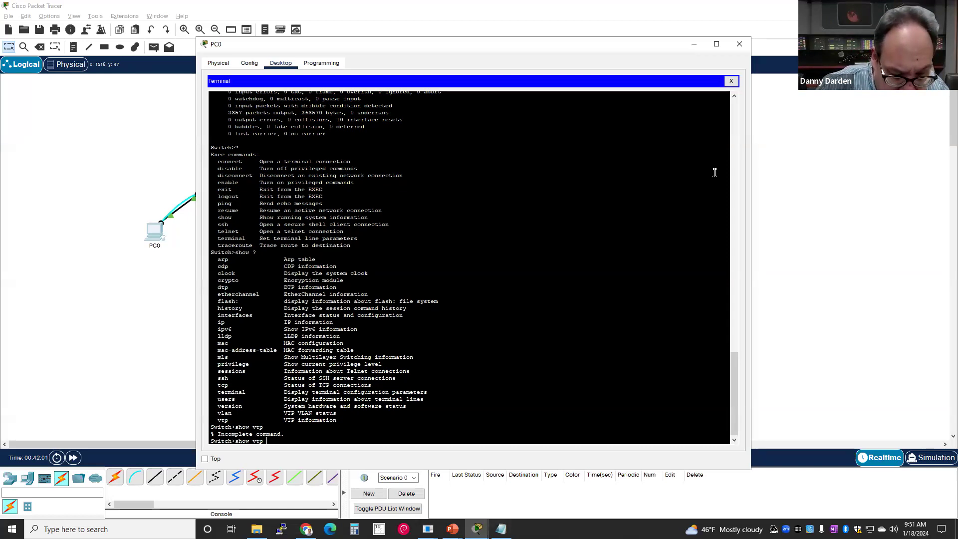
type("?")
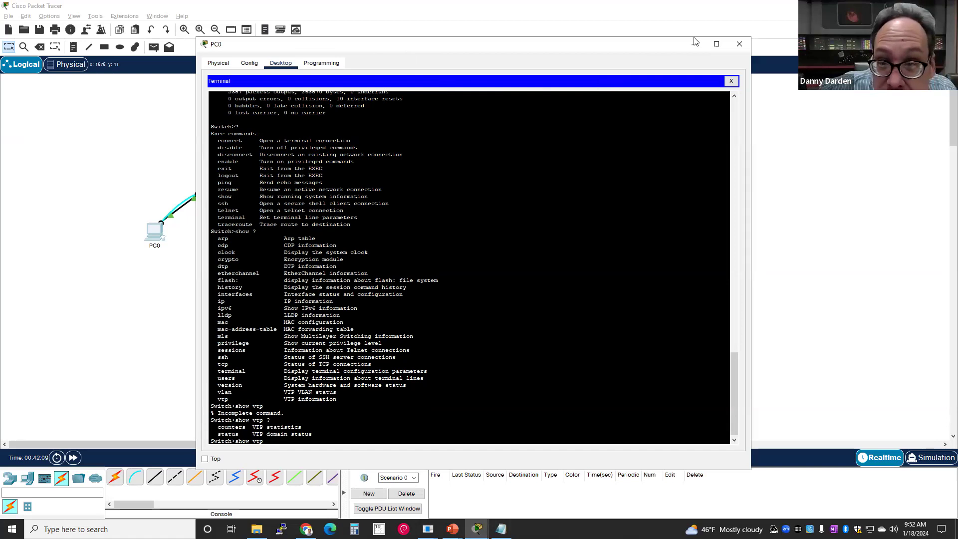
left_click(736, 46)
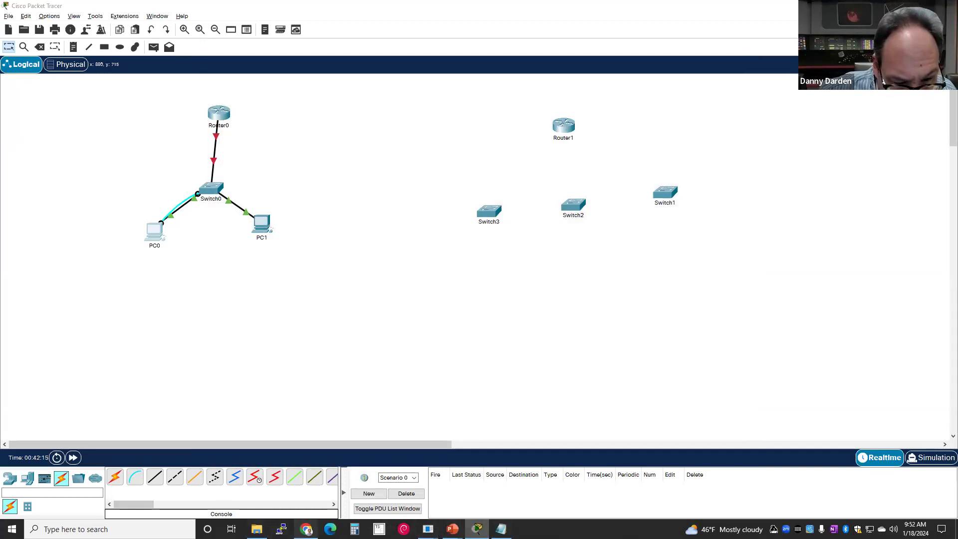
left_click(307, 529)
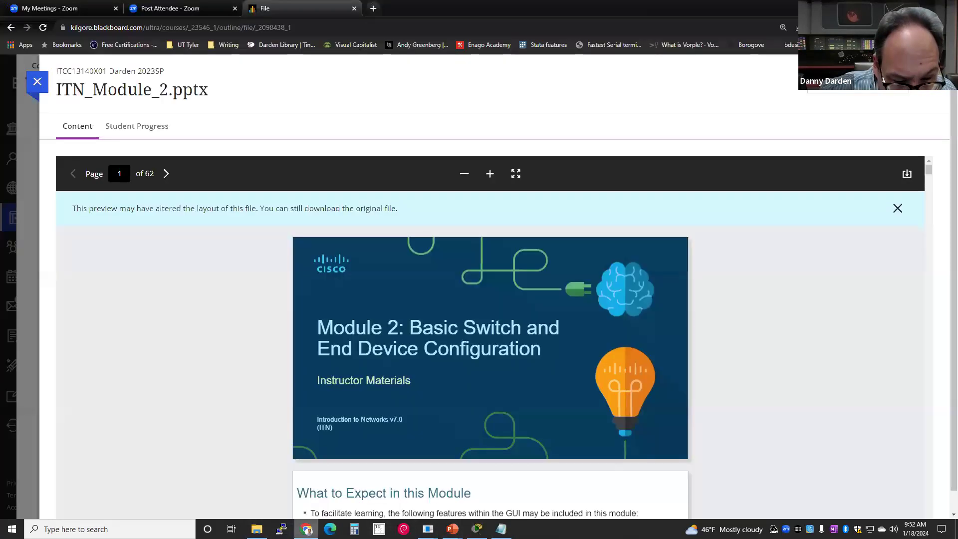
- Close the ITN_Module_2.pptx preview and scroll the Content outline back to the Start Here items
left_click(40, 85)
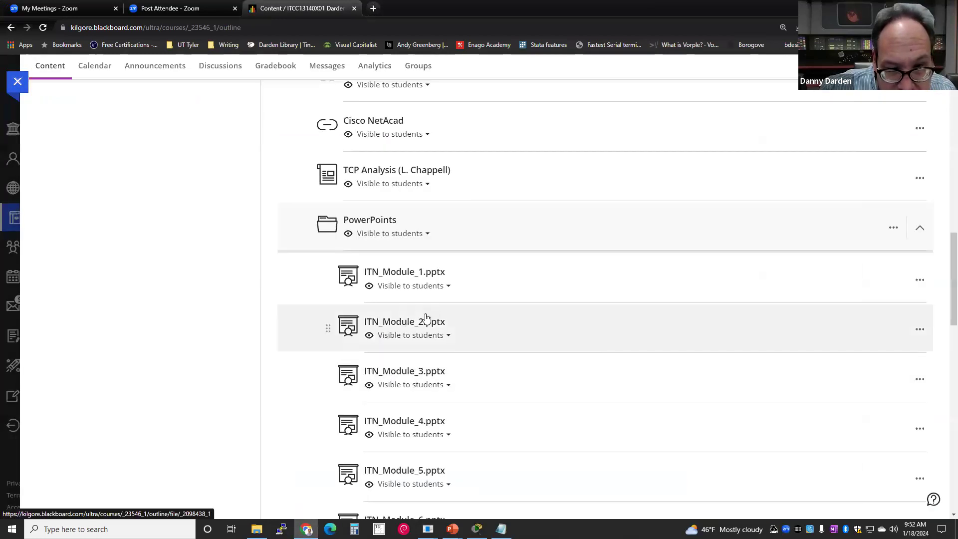
scroll(379, 250, "up", 2)
scroll(379, 249, "down", 8)
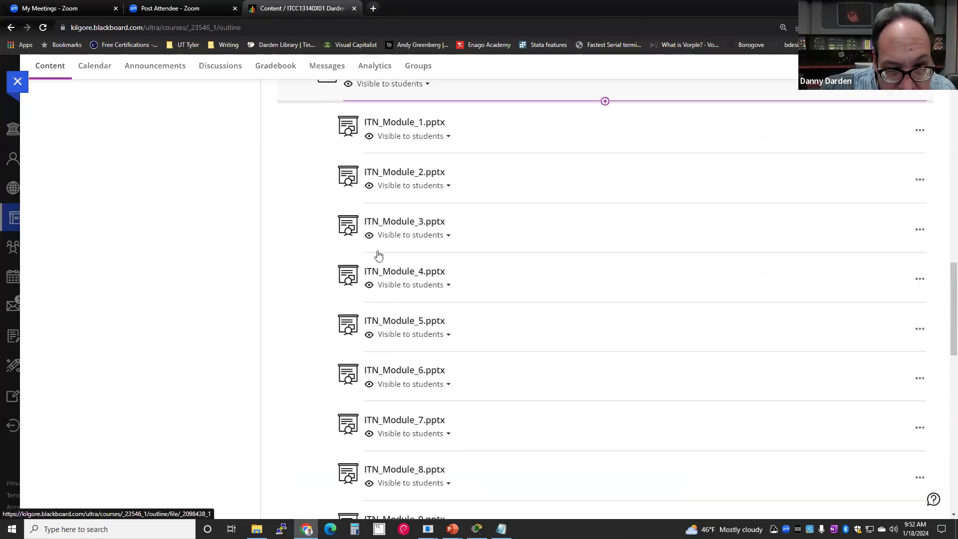
scroll(379, 249, "up", 15)
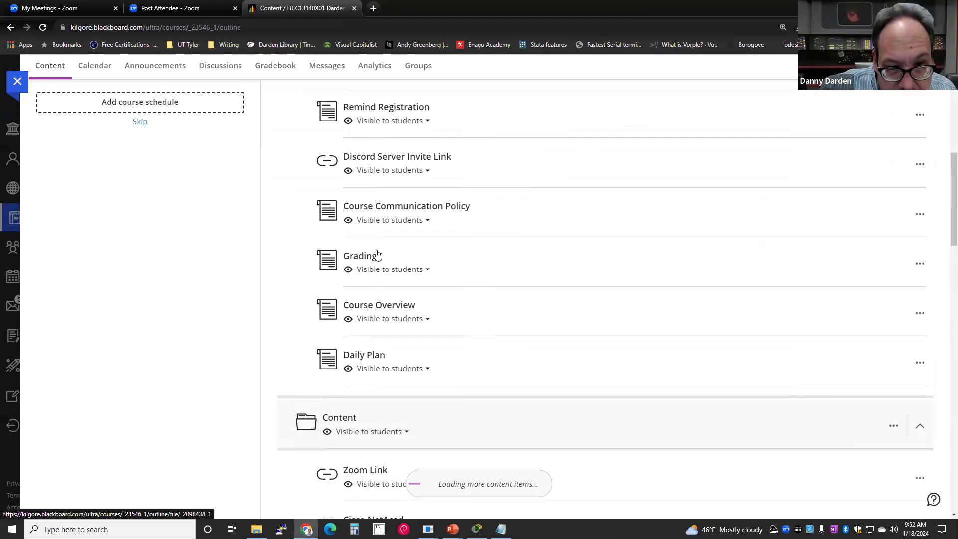
scroll(378, 255, "up", 5)
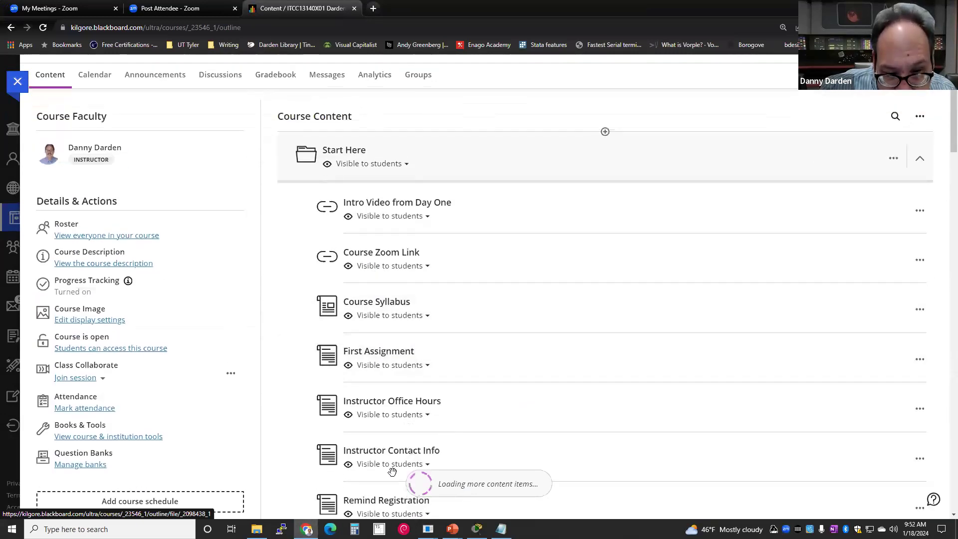